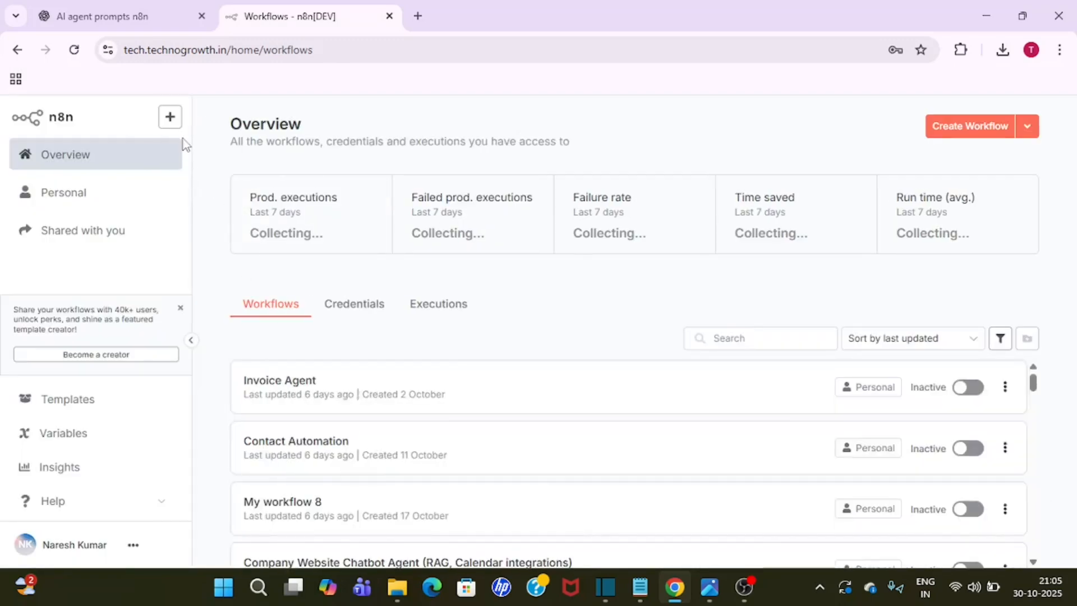
# - Create a new workflow and name it "Customer support email agent"
pyautogui.click(962, 133)
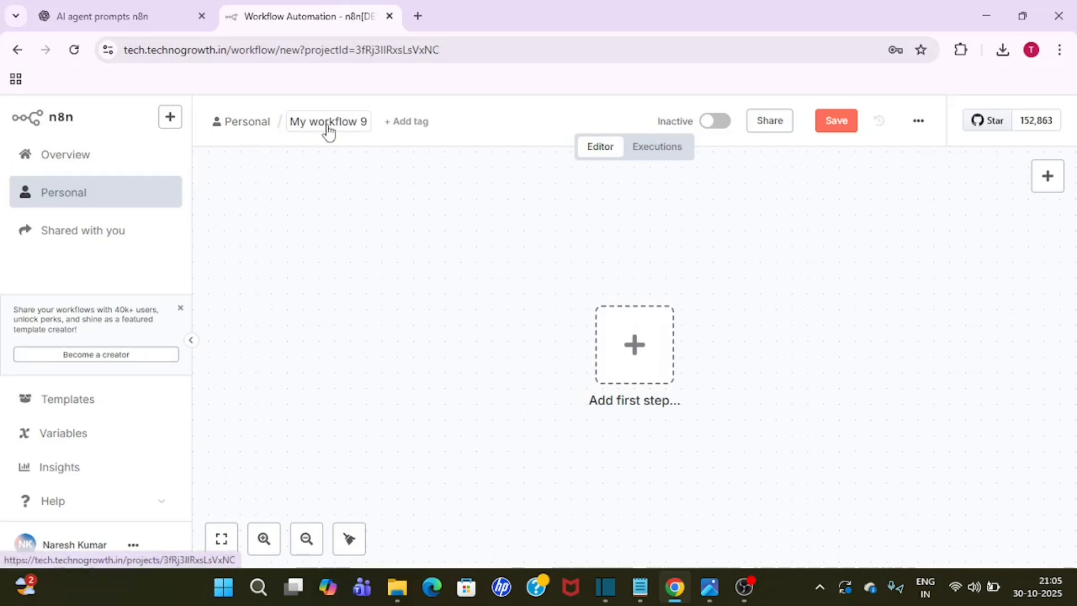
pyautogui.click(346, 122)
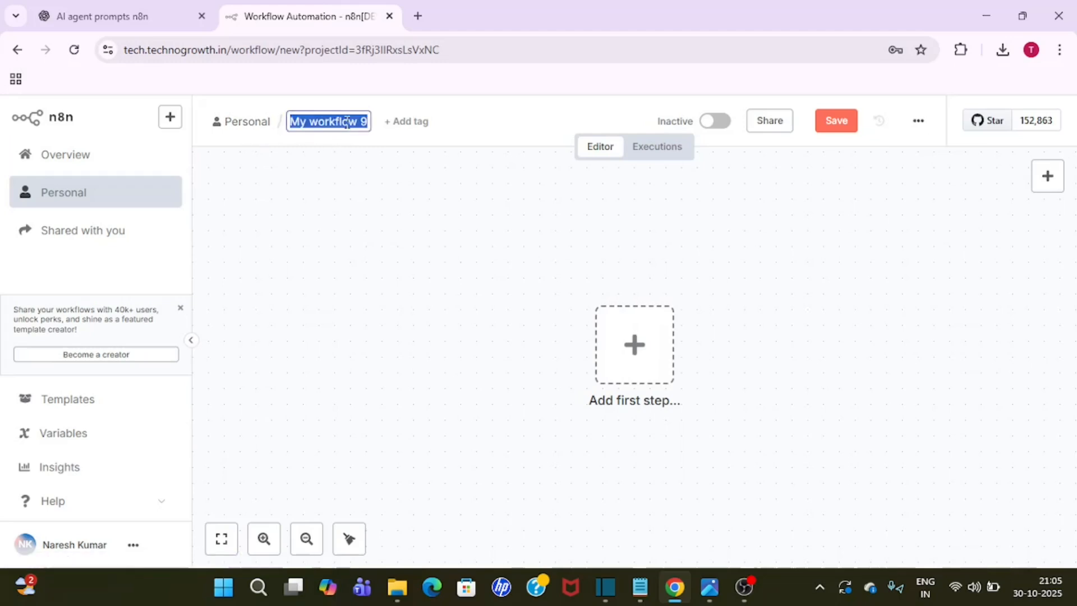
pyautogui.write('SU')
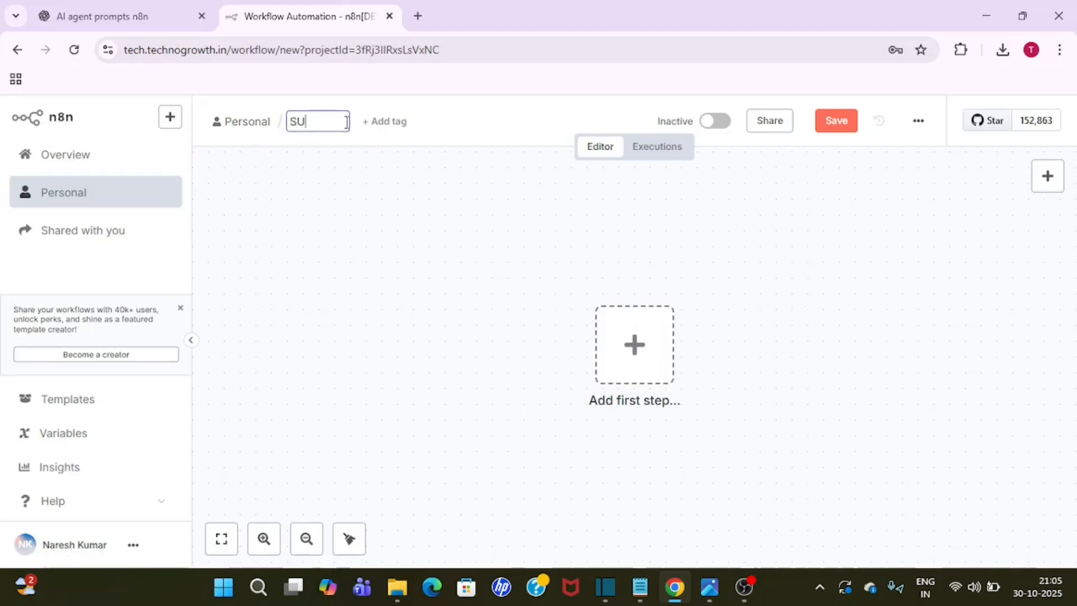
pyautogui.press('BackSpace')
pyautogui.press('BackSpace')
pyautogui.write('Customer Su')
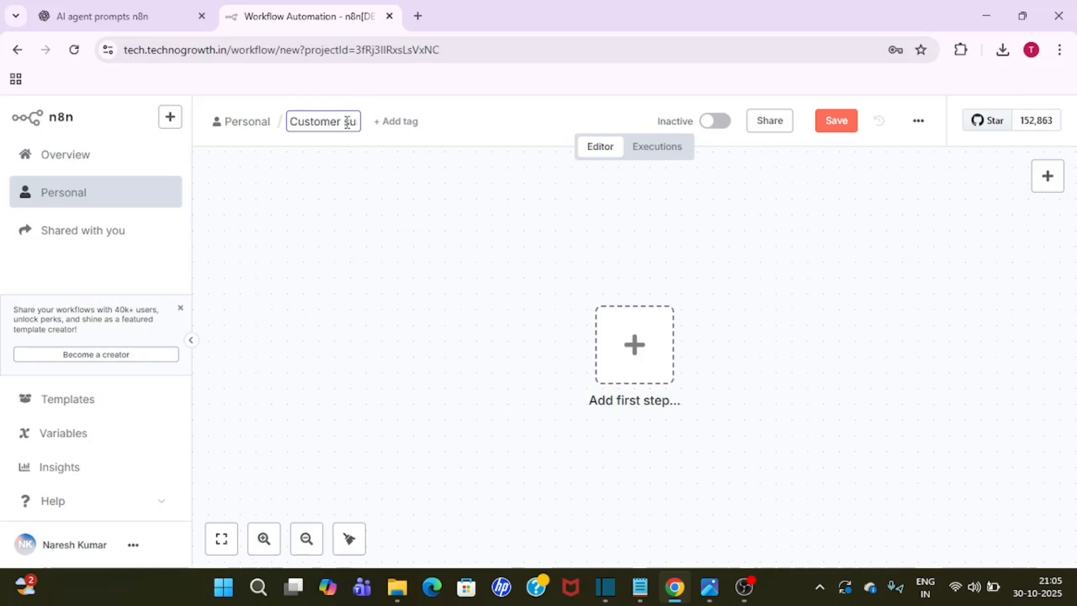
pyautogui.write('pport em')
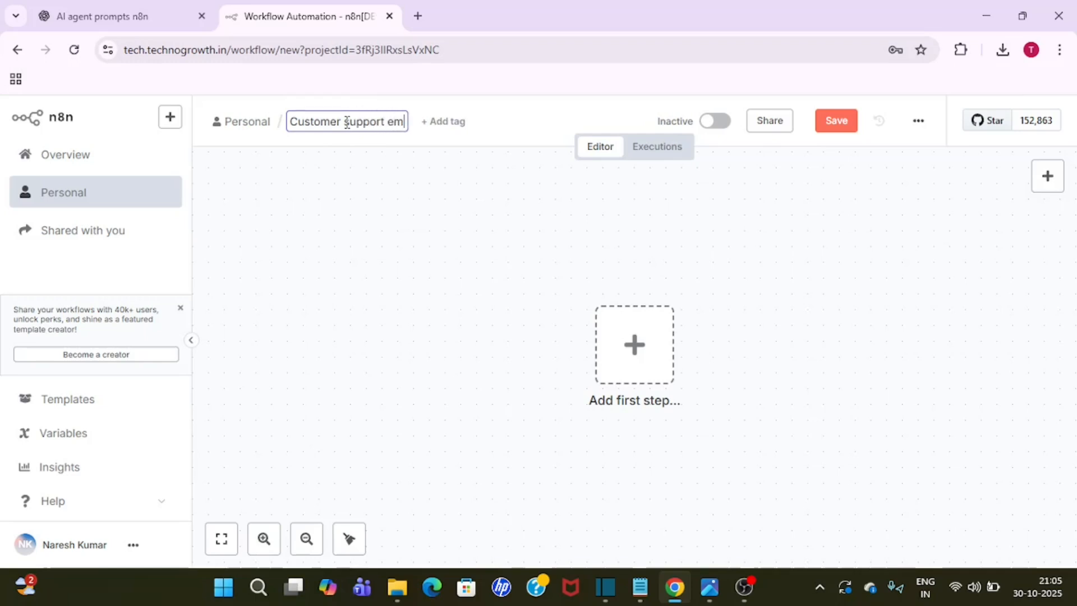
pyautogui.write('ail agent')
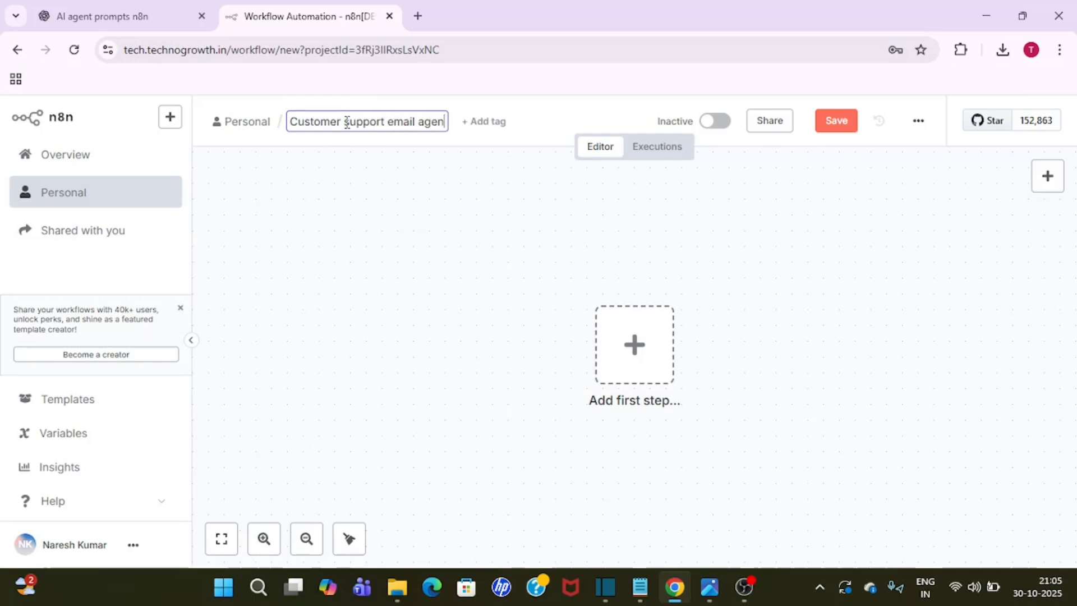
pyautogui.press('Return')
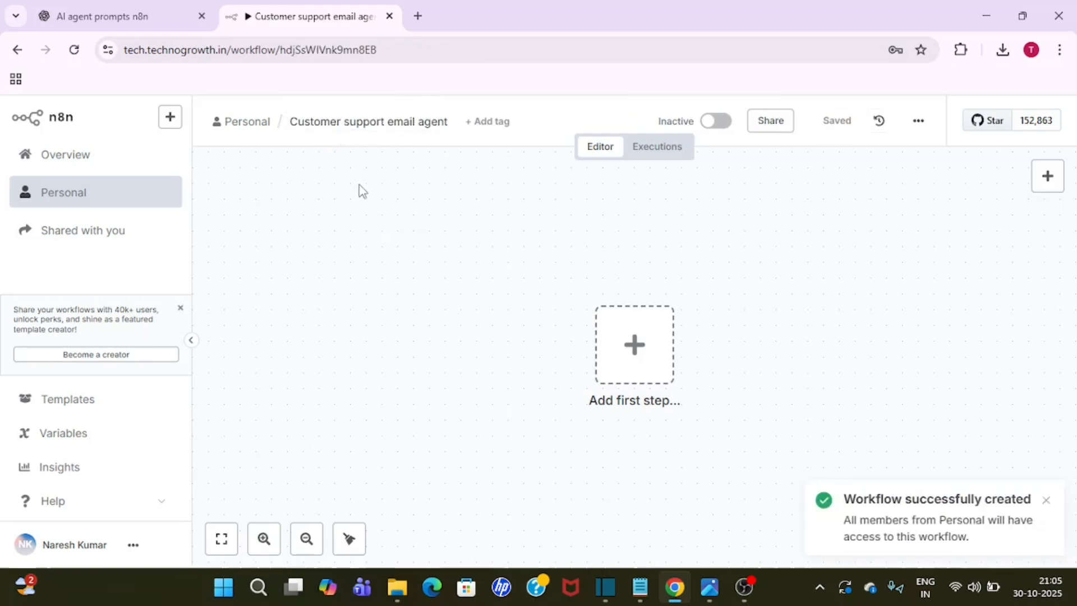
# - Consult the workflow diagram image, and add a Gmail "On message received" trigger as the workflow's first step
pyautogui.click(709, 587)
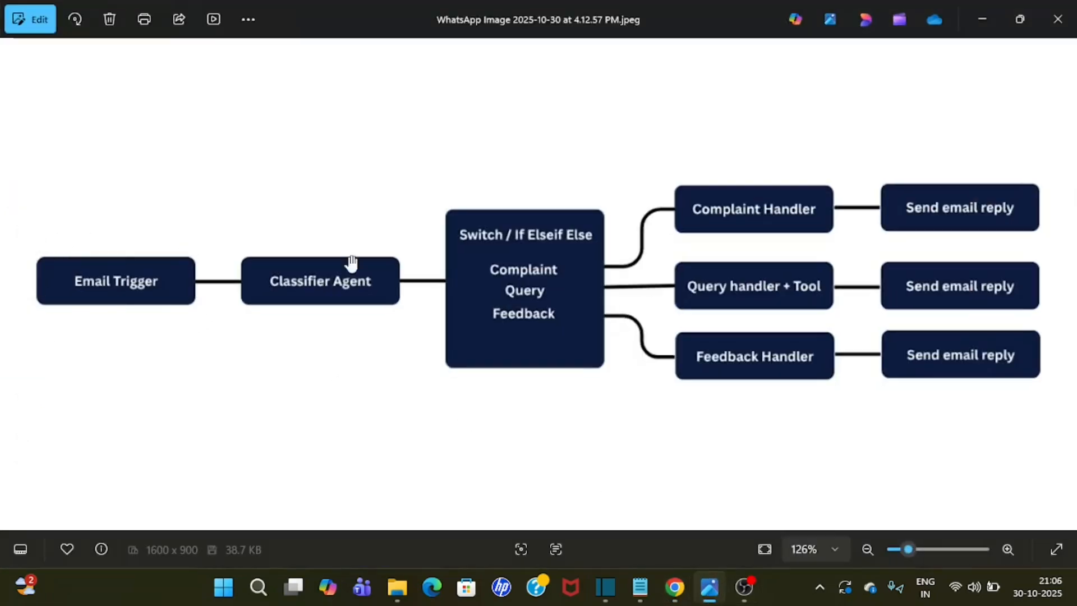
pyautogui.click(989, 28)
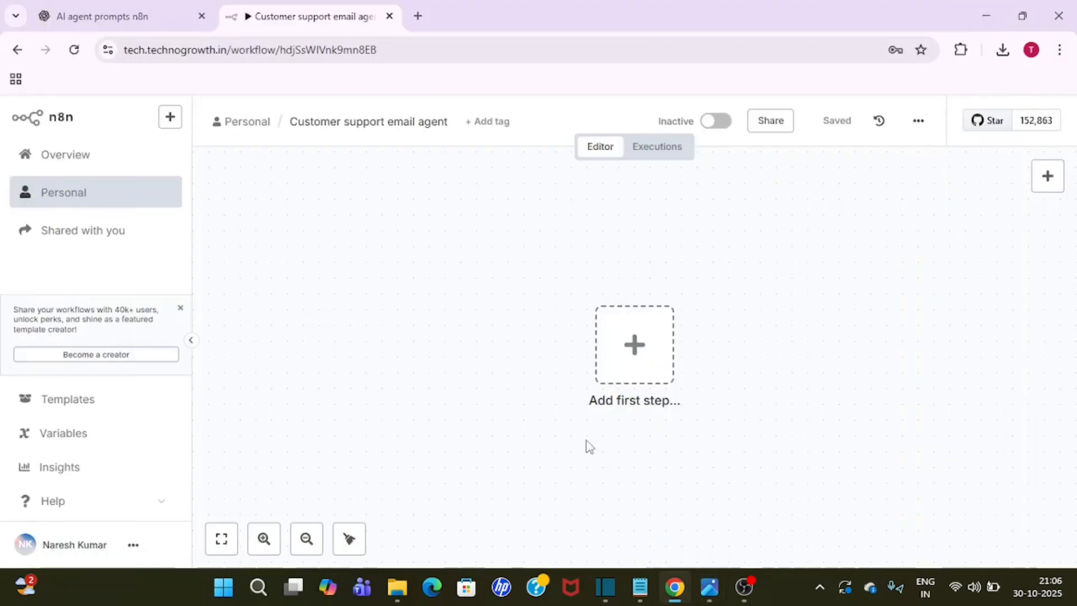
pyautogui.click(641, 349)
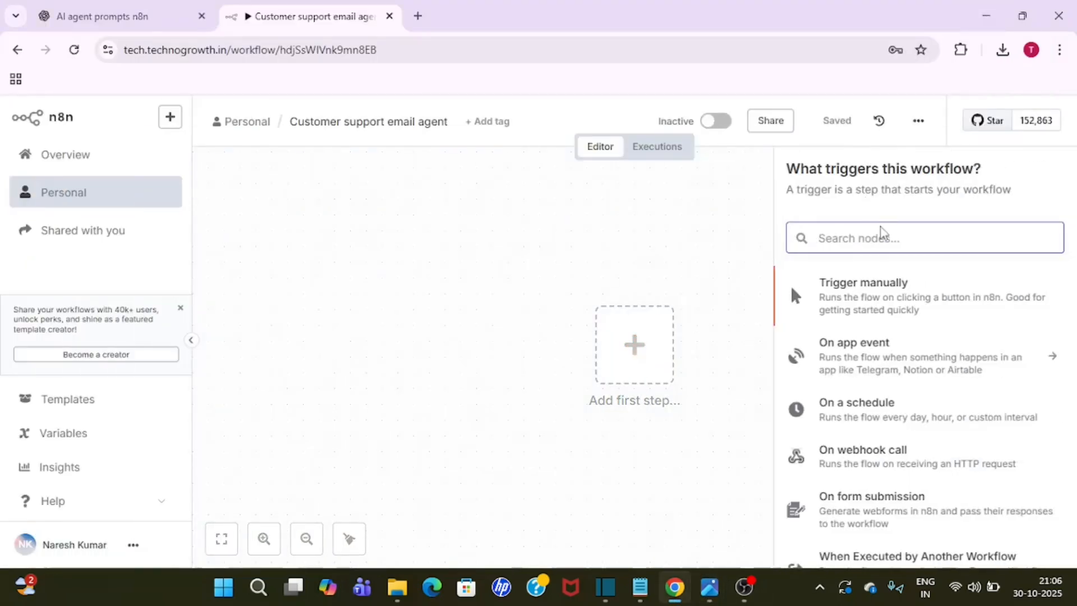
pyautogui.write('emai')
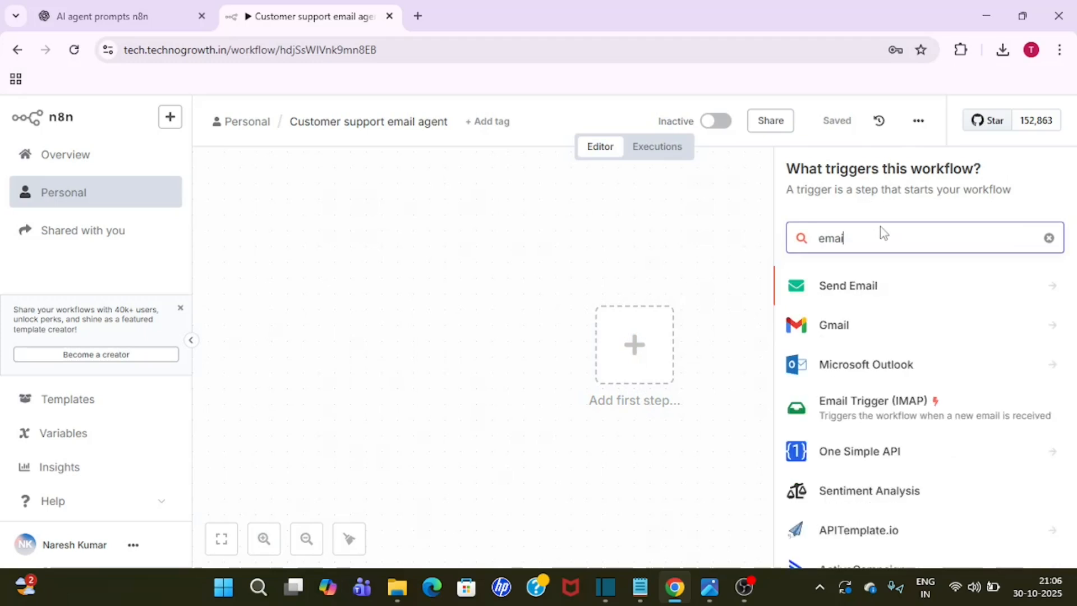
pyautogui.click(1052, 335)
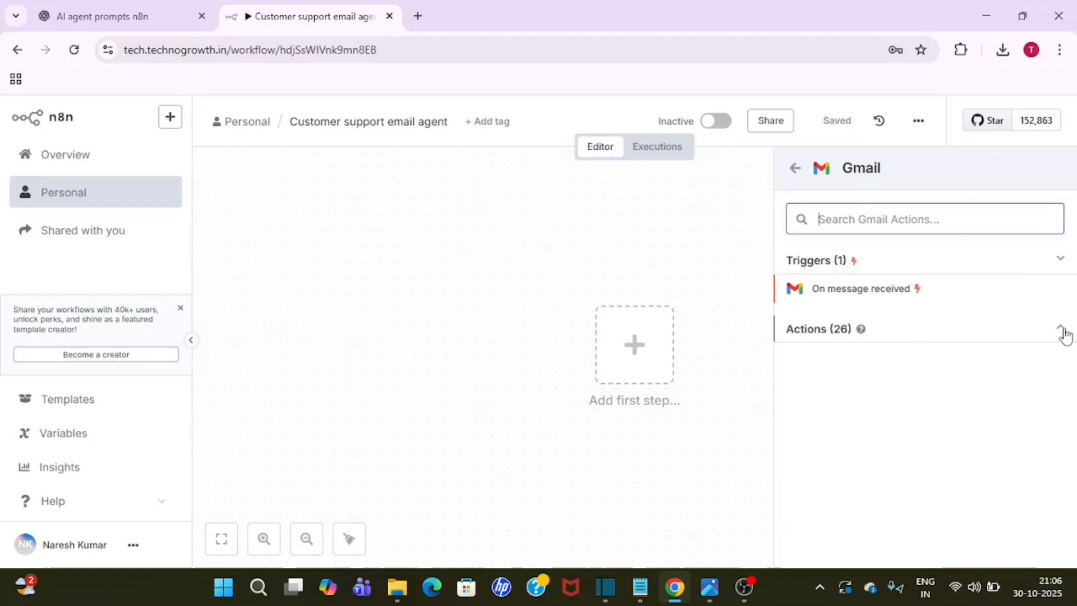
pyautogui.click(871, 299)
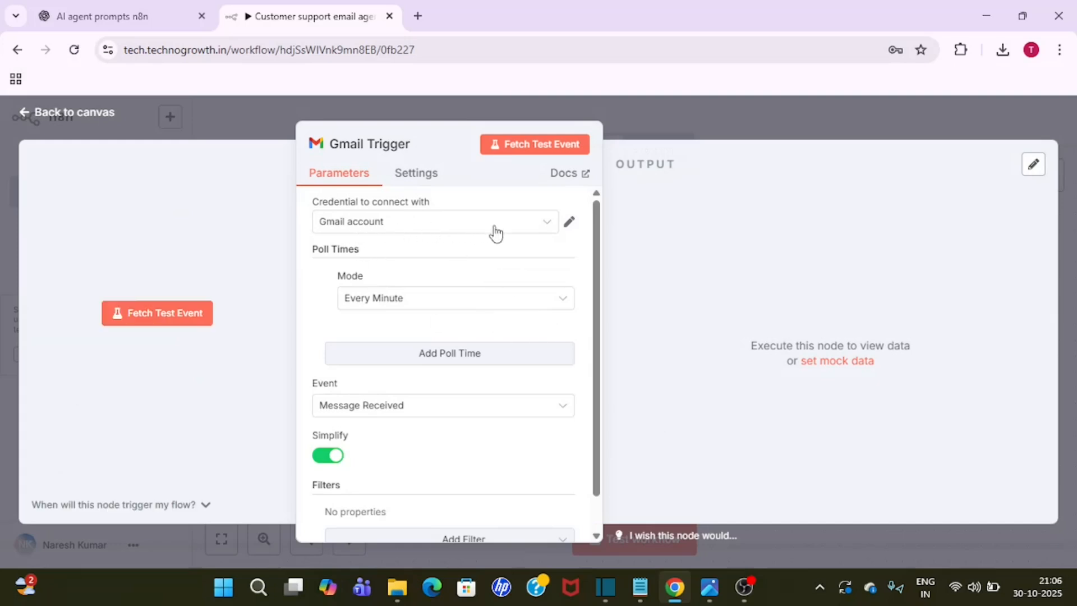
# - Check the connection status of the Gmail account credential used by the trigger, and return to the canvas
pyautogui.click(547, 223)
pyautogui.click(547, 224)
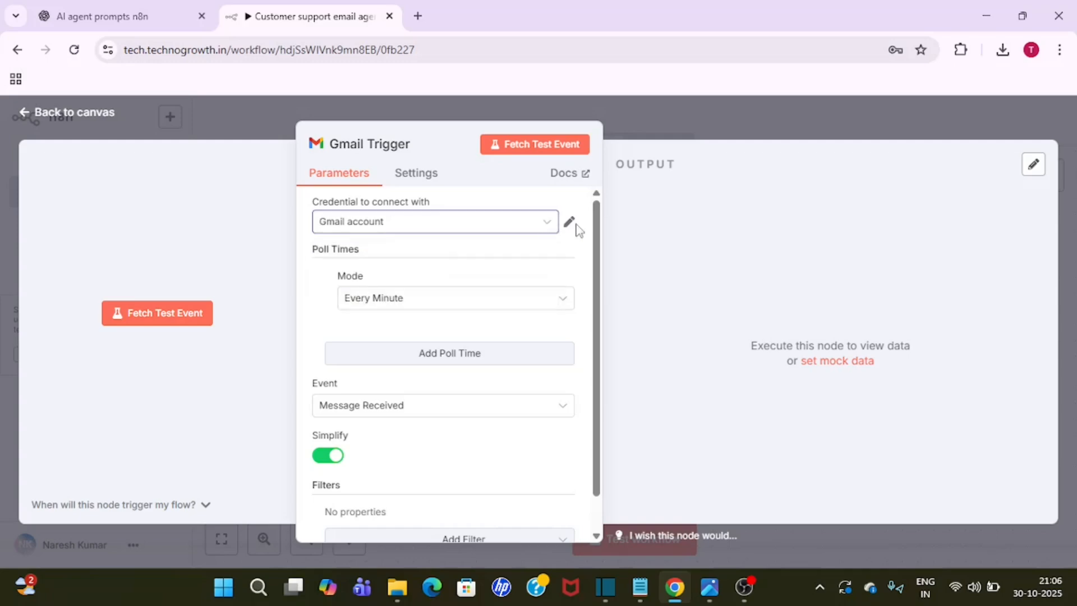
pyautogui.click(570, 222)
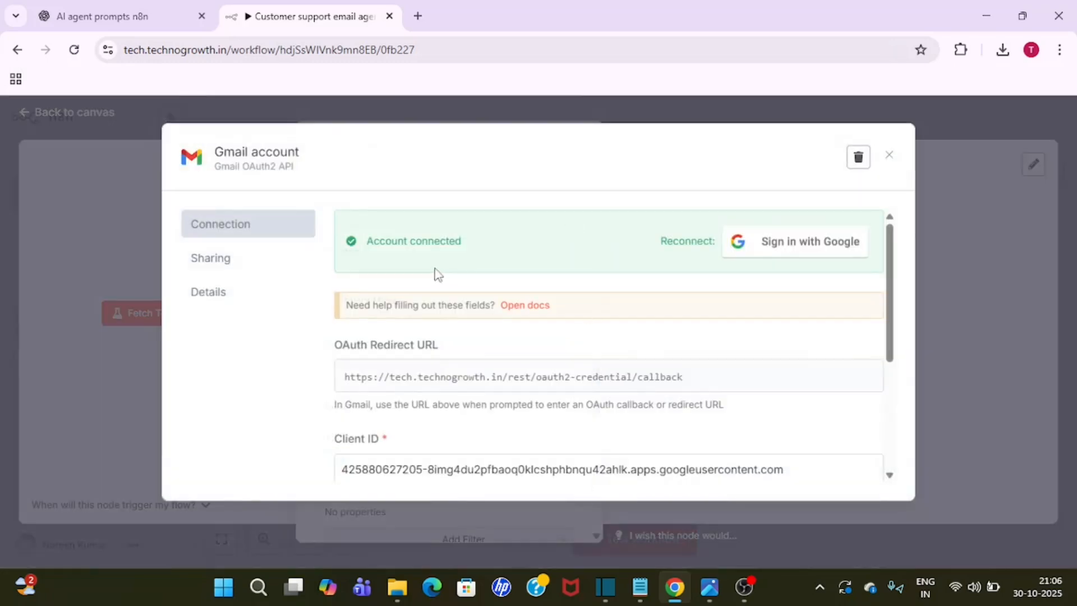
pyautogui.moveTo(368, 247); pyautogui.dragTo(464, 242)
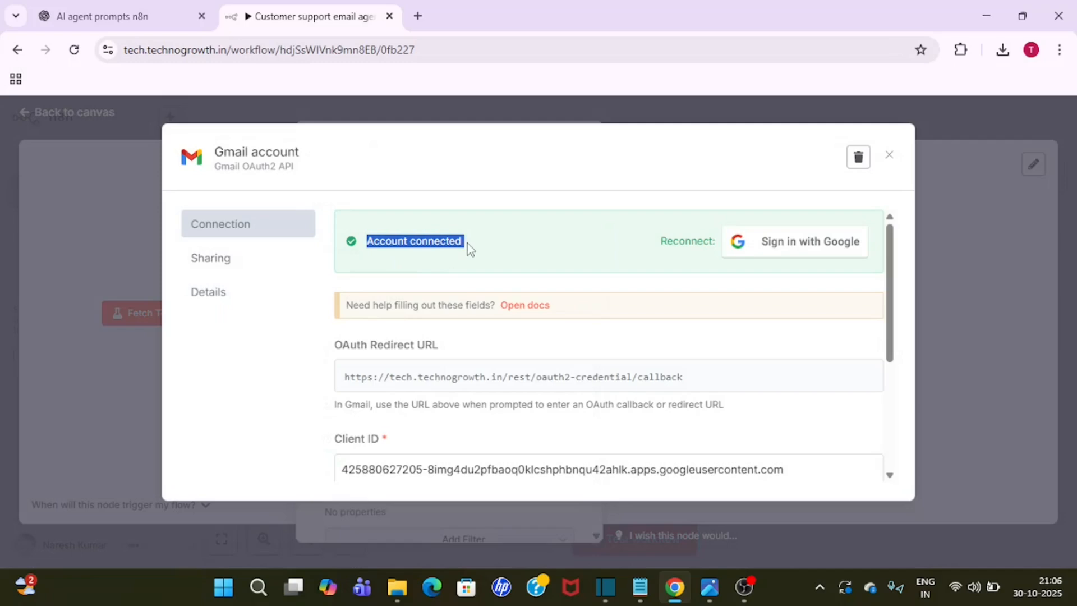
pyautogui.moveTo(891, 319); pyautogui.dragTo(894, 250)
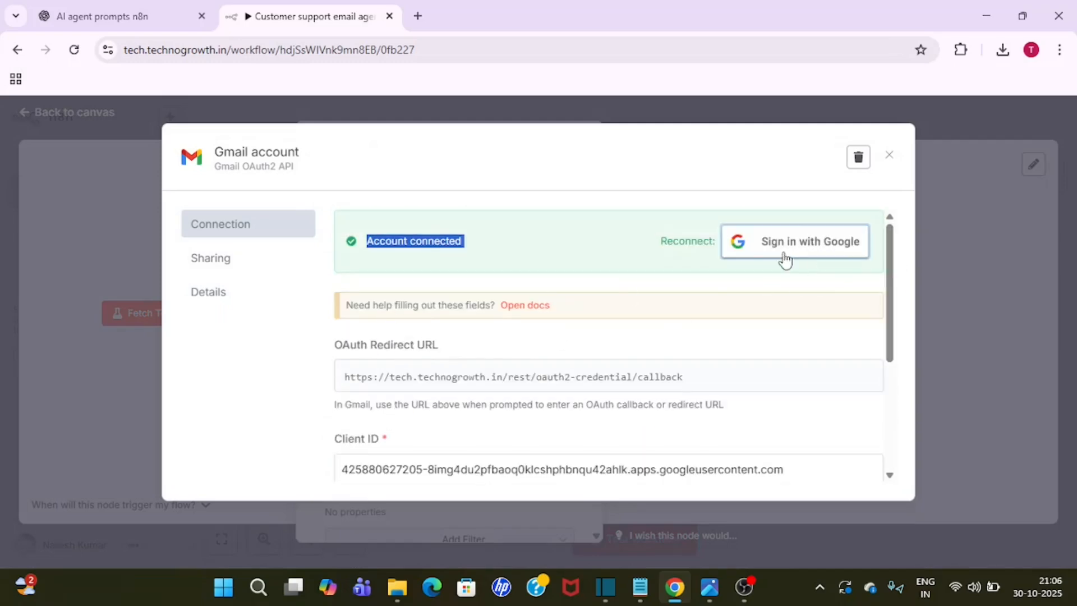
pyautogui.click(889, 158)
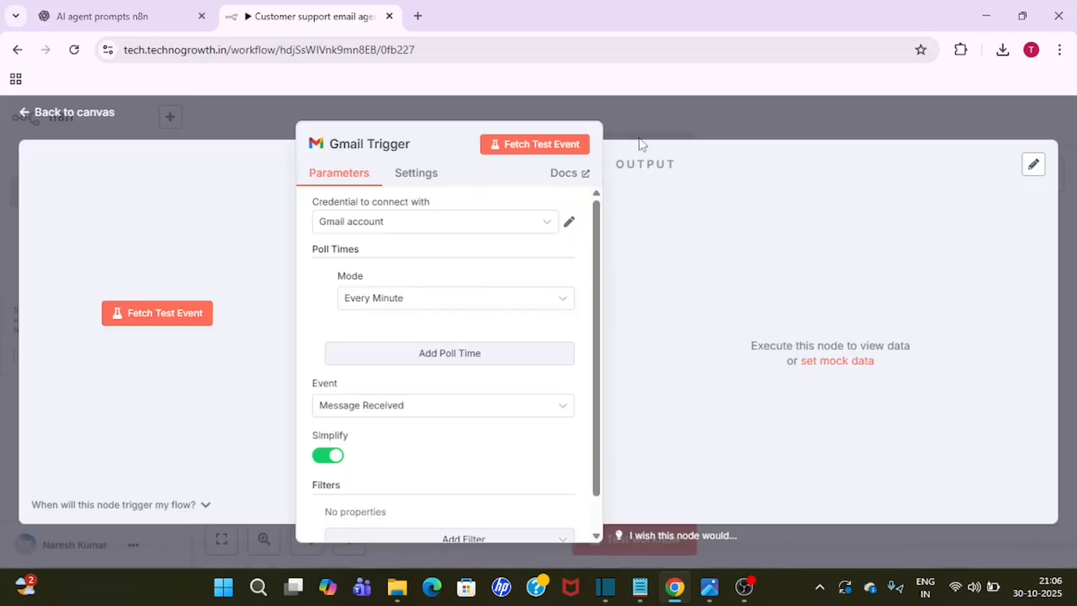
pyautogui.click(687, 106)
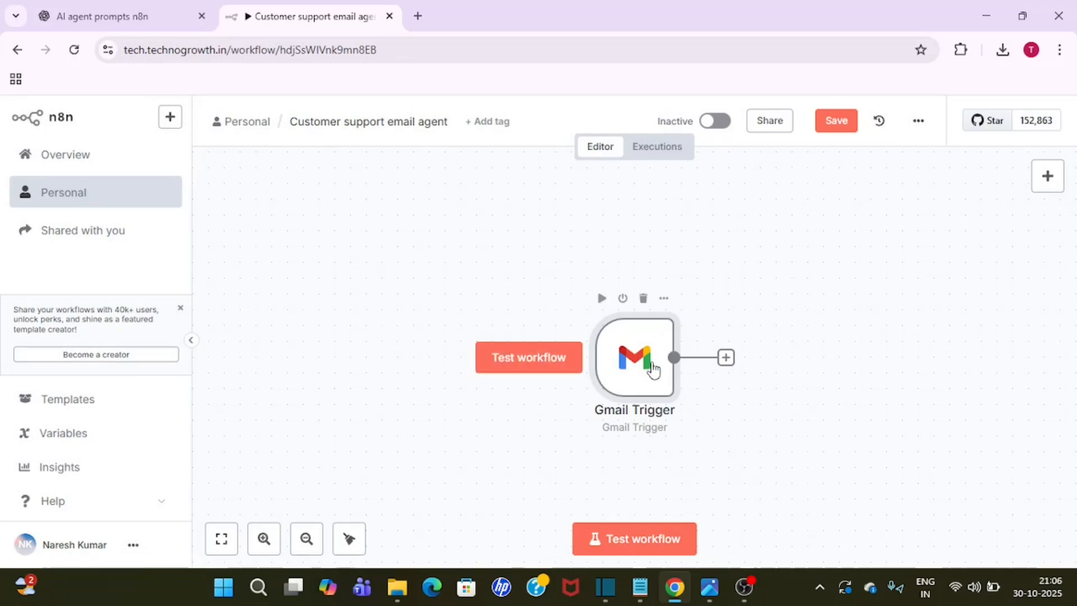
# - Position the Gmail Trigger node toward the left of the canvas and open a new browser tab
pyautogui.moveTo(399, 322); pyautogui.dragTo(389, 318)
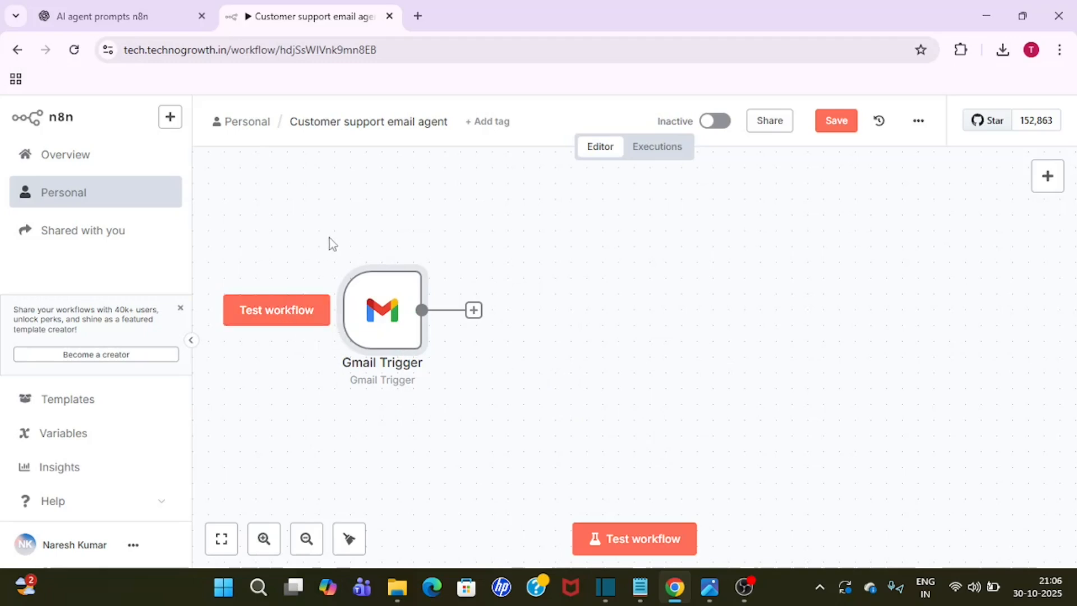
pyautogui.click(418, 15)
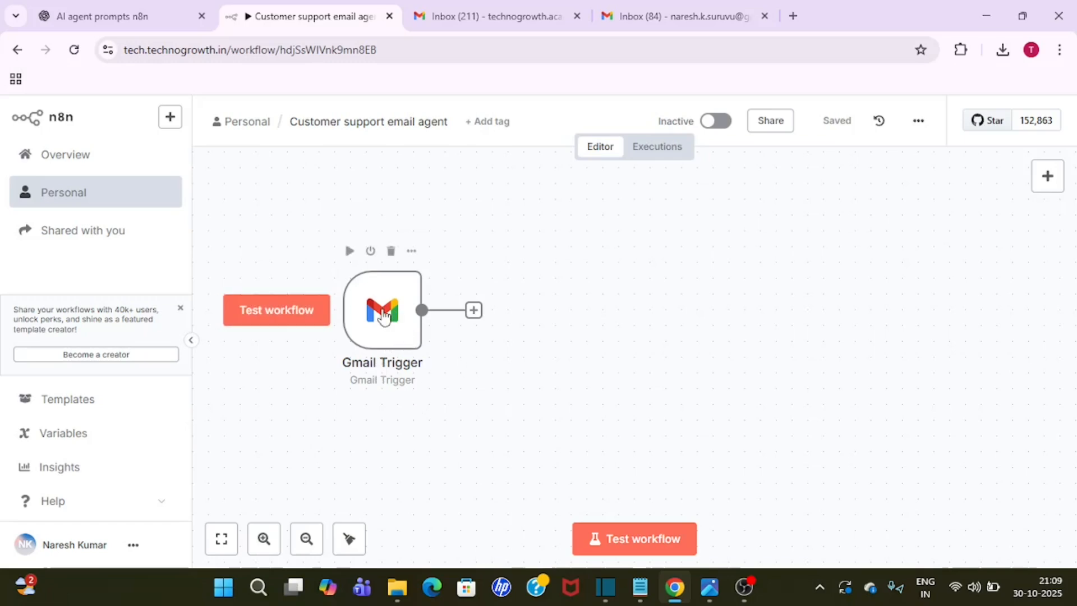
# - Review the Gmail Trigger's parameters and check which Google accounts the two open Gmail inboxes belong to
pyautogui.click(384, 317)
pyautogui.doubleClick(383, 317)
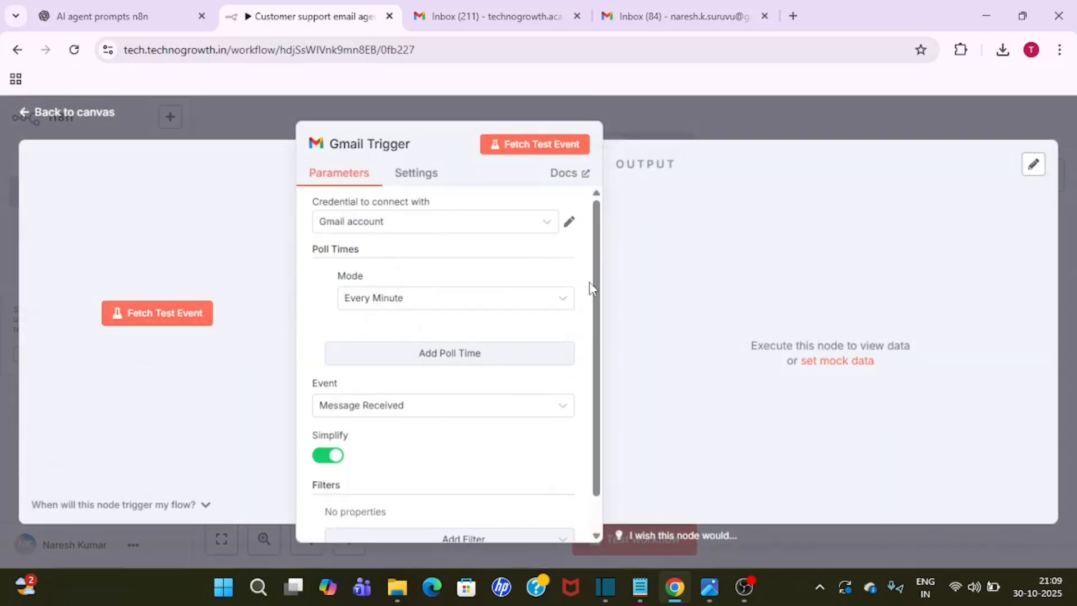
pyautogui.click(469, 7)
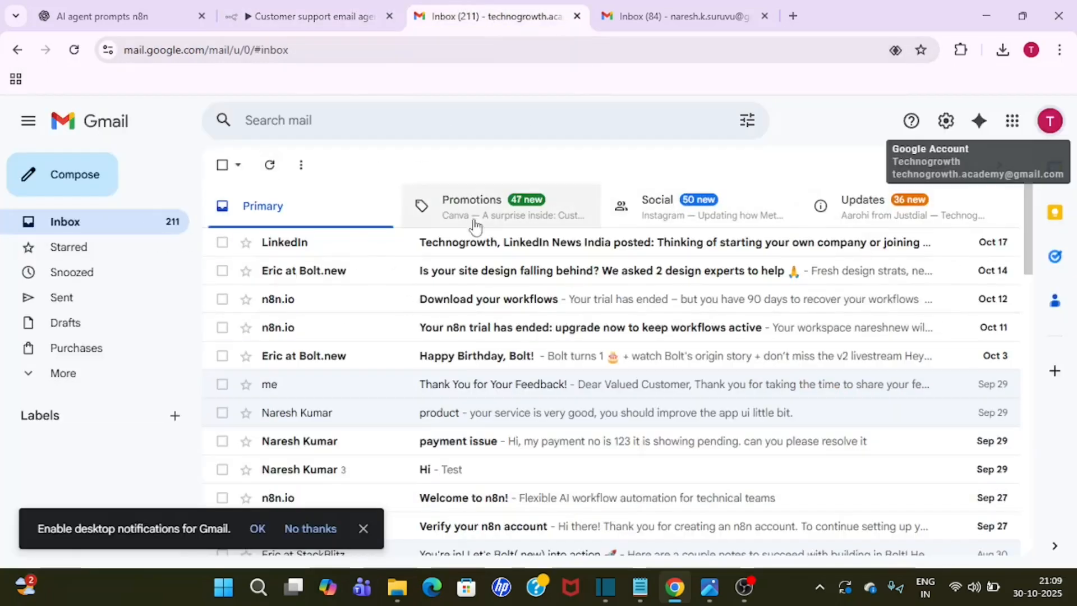
pyautogui.click(659, 8)
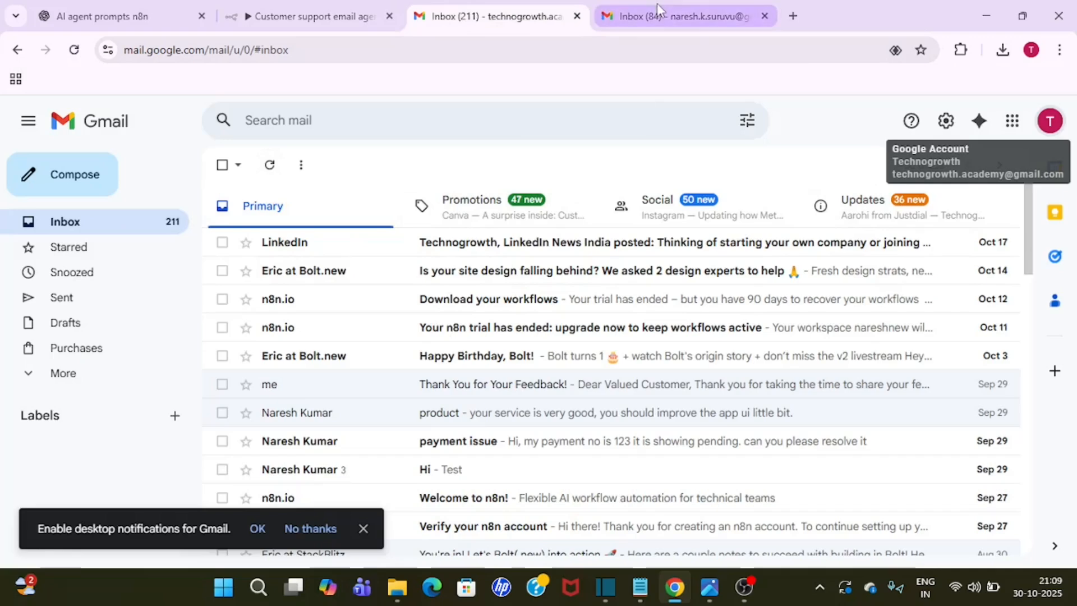
pyautogui.click(1045, 120)
pyautogui.click(1045, 120)
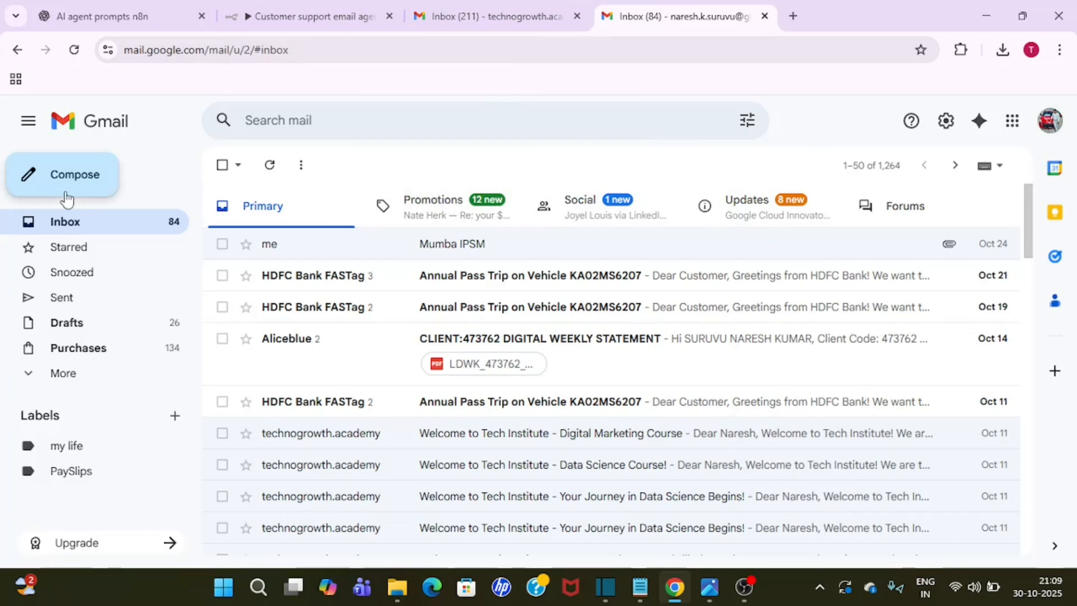
# - Send an email to the trigger account's address with subject "Test" and body "Your product is very good"
pyautogui.click(67, 175)
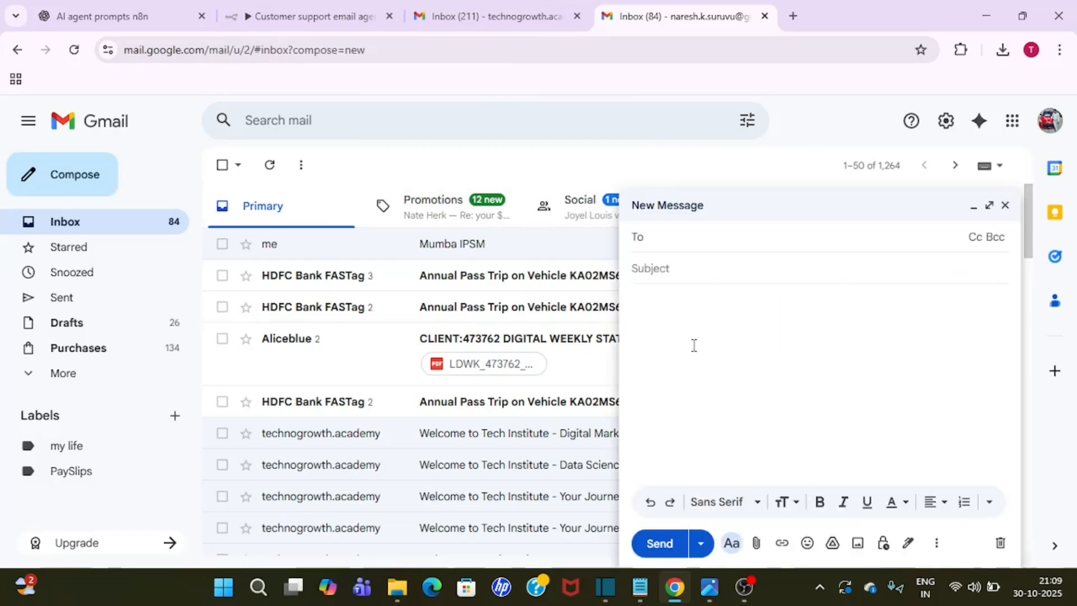
pyautogui.hotkey('ctrl', 'v')
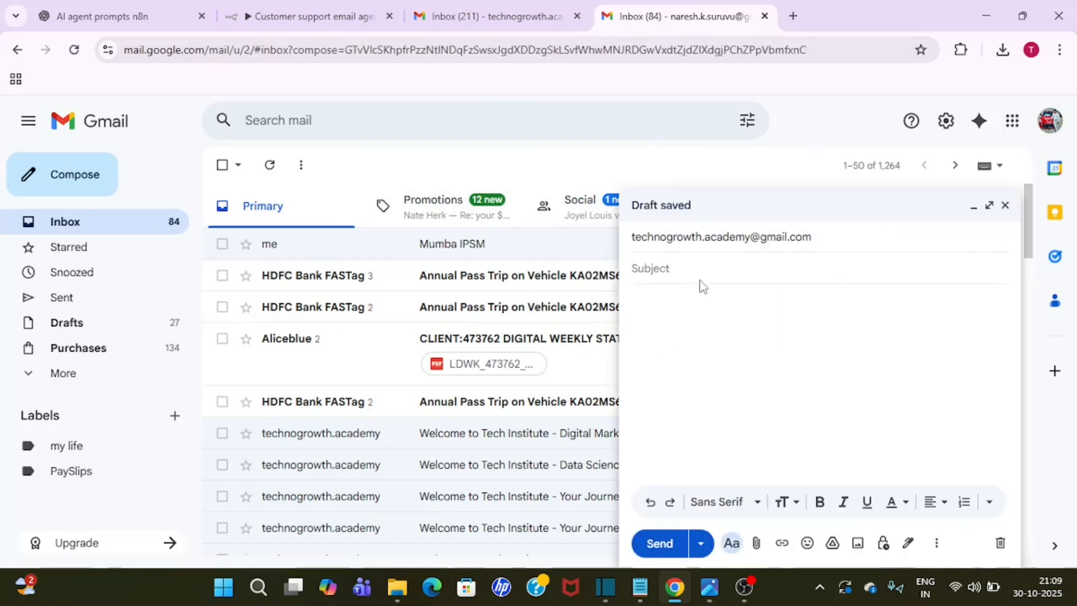
pyautogui.write('Test')
pyautogui.click(687, 297)
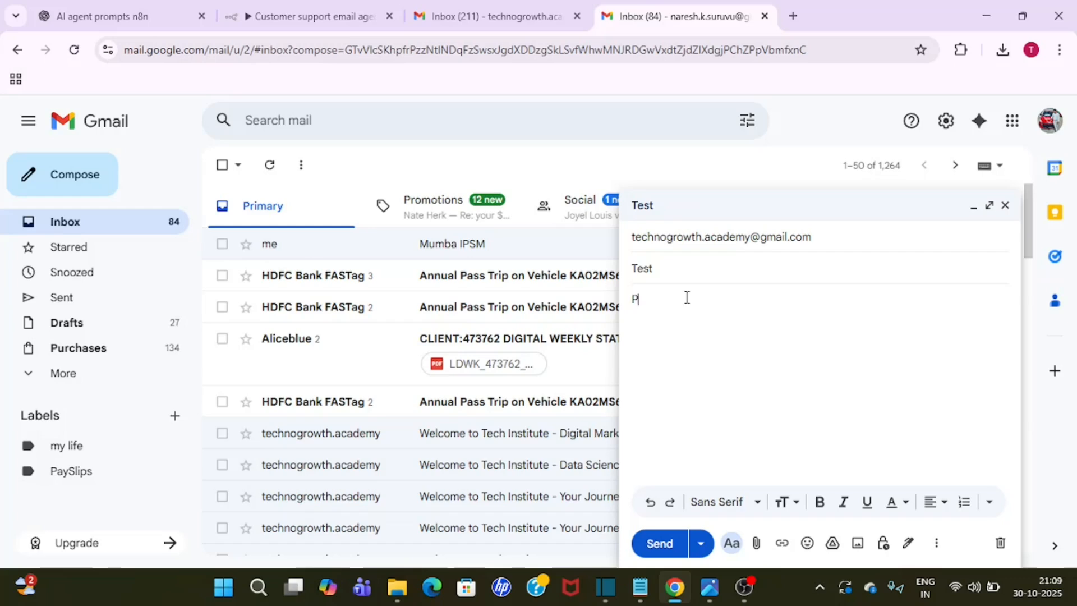
pyautogui.write('roduct is very good')
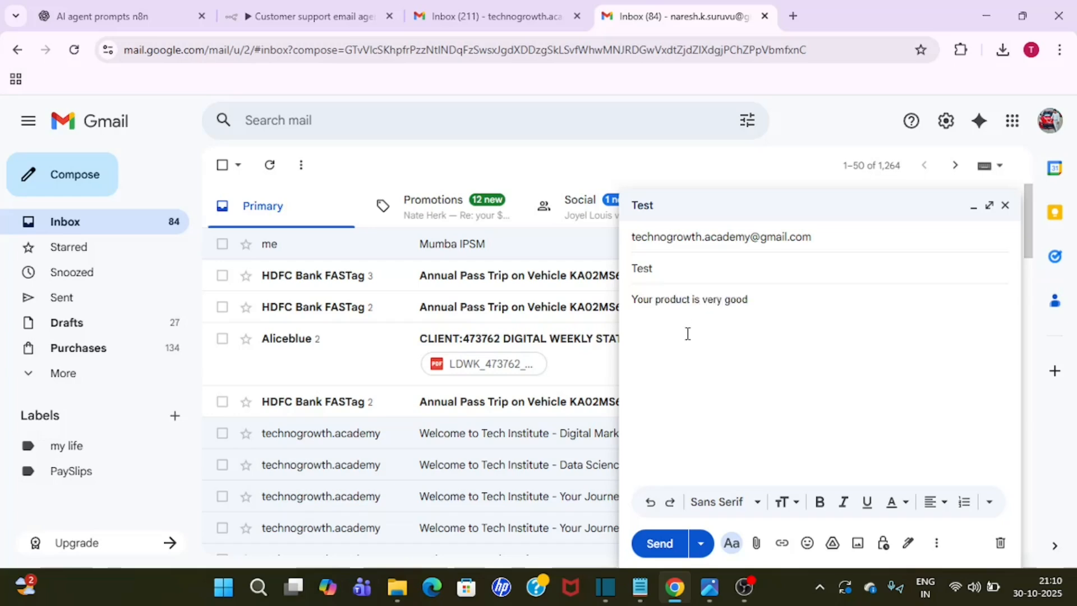
pyautogui.click(655, 543)
# - Look at the receiving Gmail inbox, return to the workflow and run a test of it
pyautogui.click(477, 7)
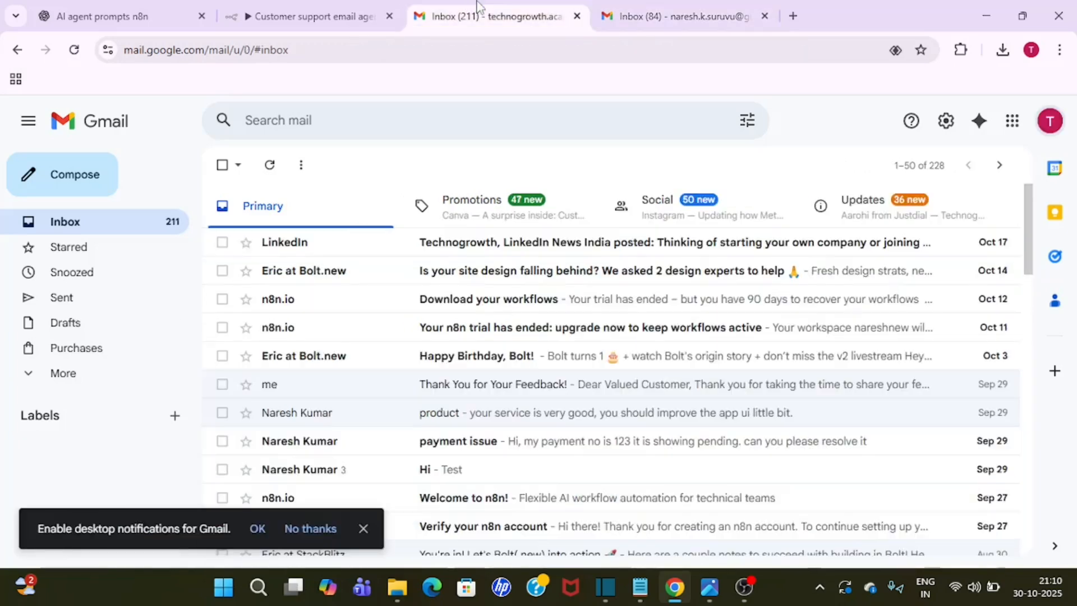
pyautogui.click(314, 16)
pyautogui.click(267, 305)
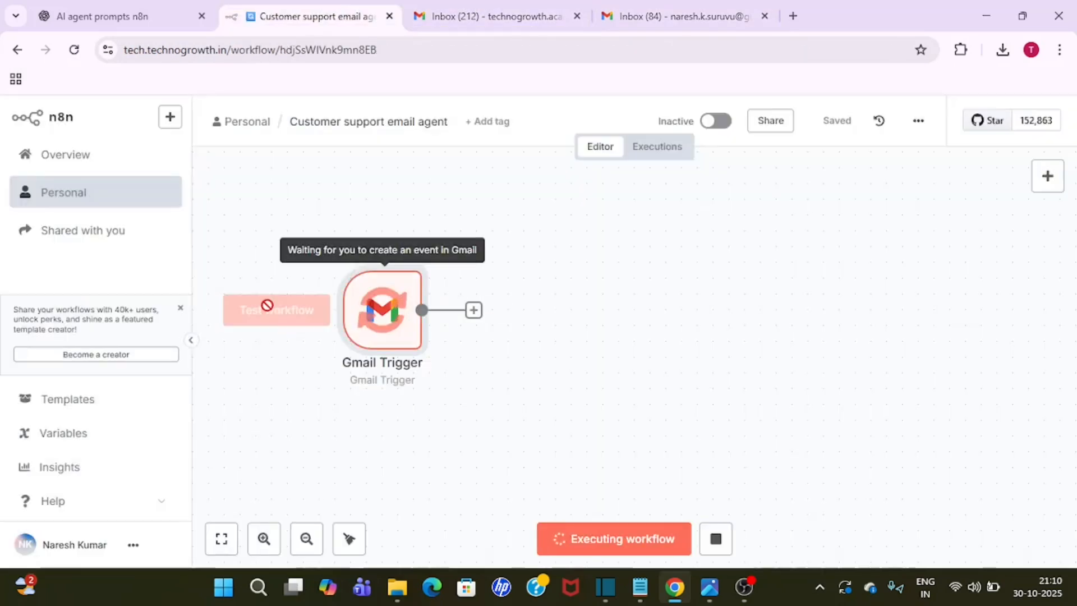
# - Examine the id, threadId and snippet values in the Gmail Trigger's output
pyautogui.doubleClick(401, 303)
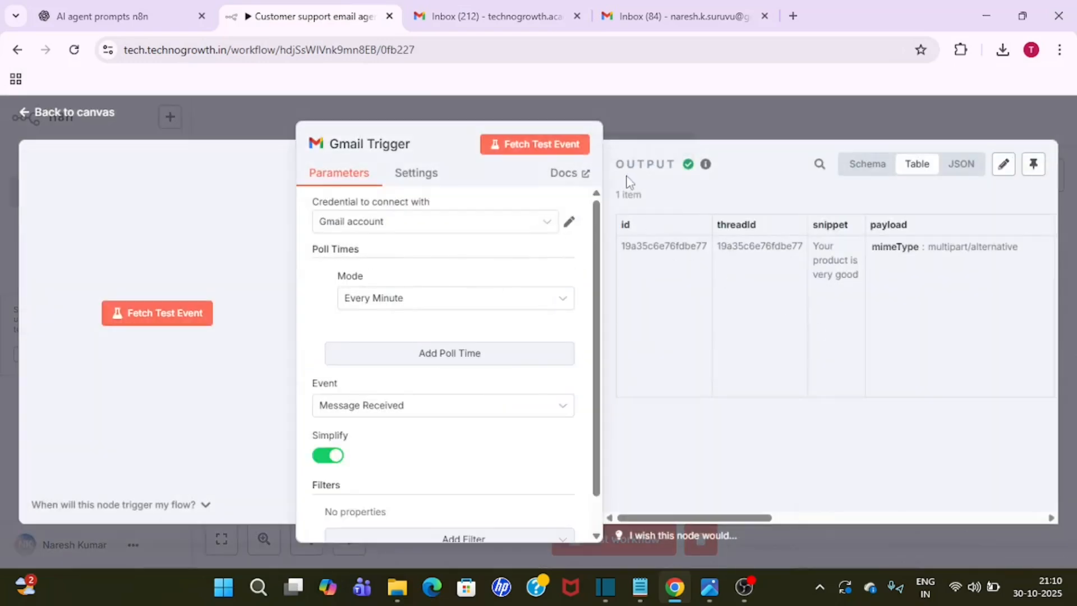
pyautogui.doubleClick(639, 243)
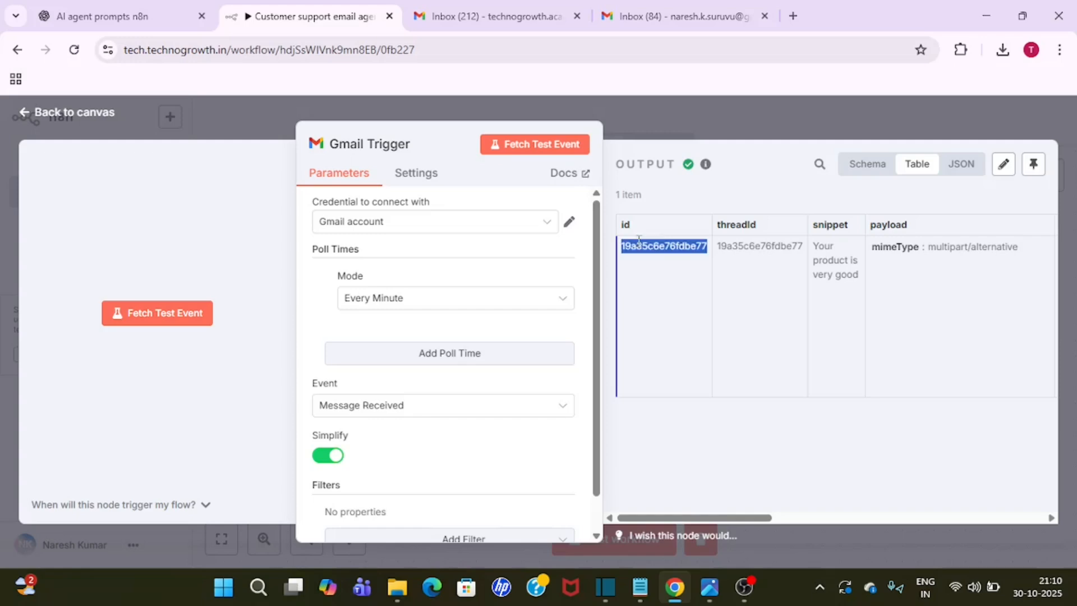
pyautogui.doubleClick(759, 247)
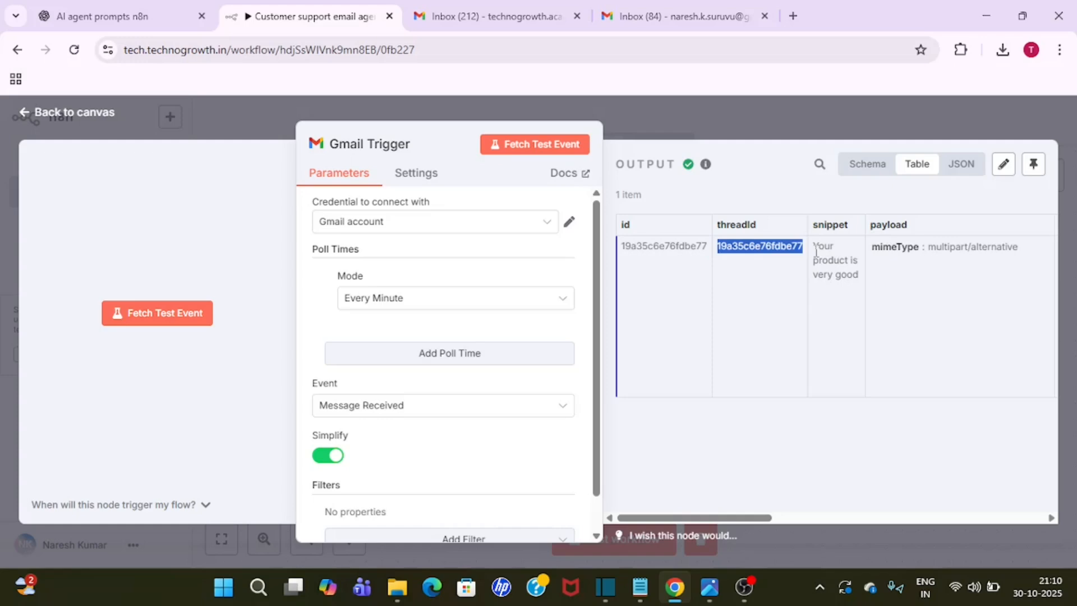
pyautogui.moveTo(813, 248); pyautogui.dragTo(850, 278)
pyautogui.click(780, 145)
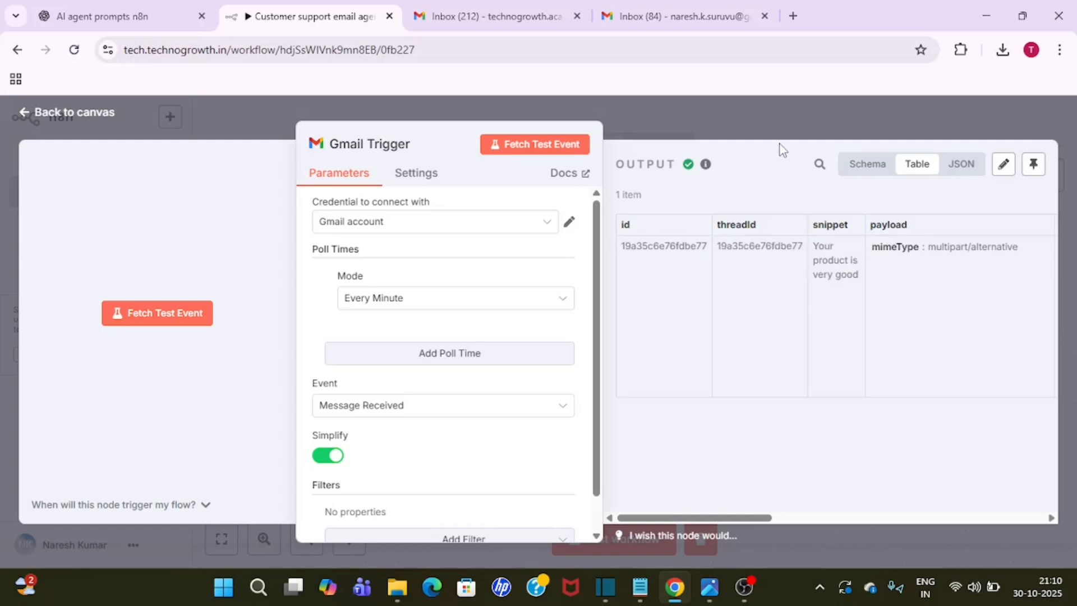
# - Return to the canvas and check the workflow diagram image for the stage that follows the email trigger
pyautogui.click(763, 117)
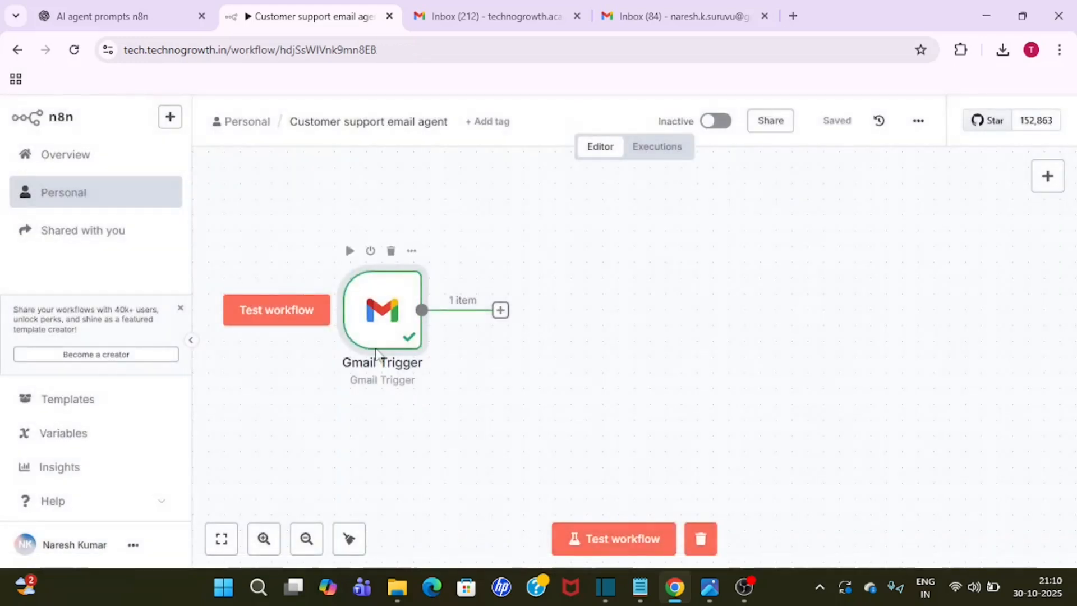
pyautogui.click(705, 589)
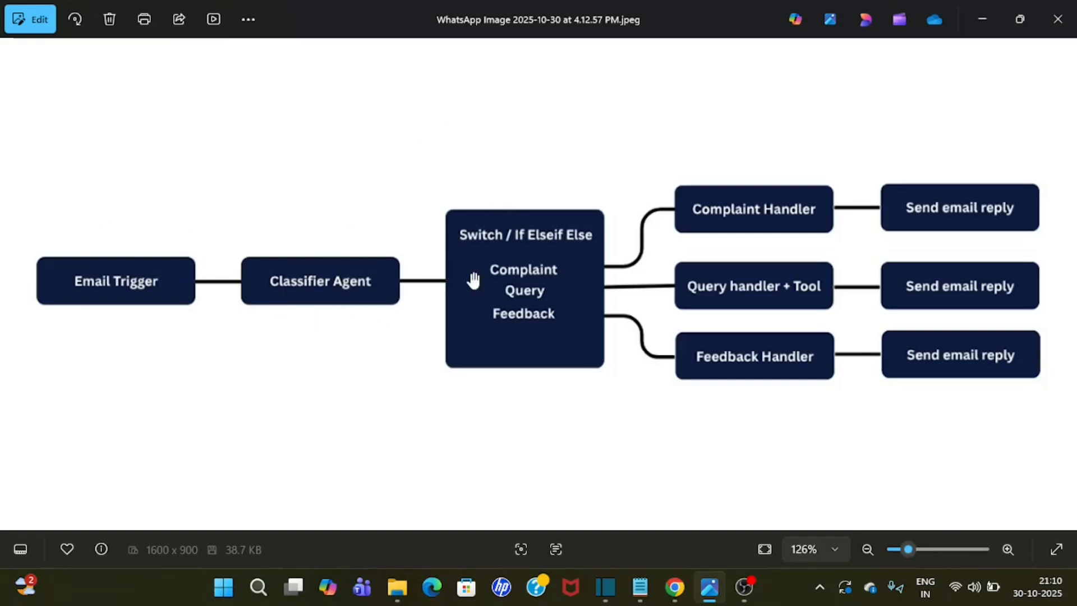
pyautogui.click(982, 19)
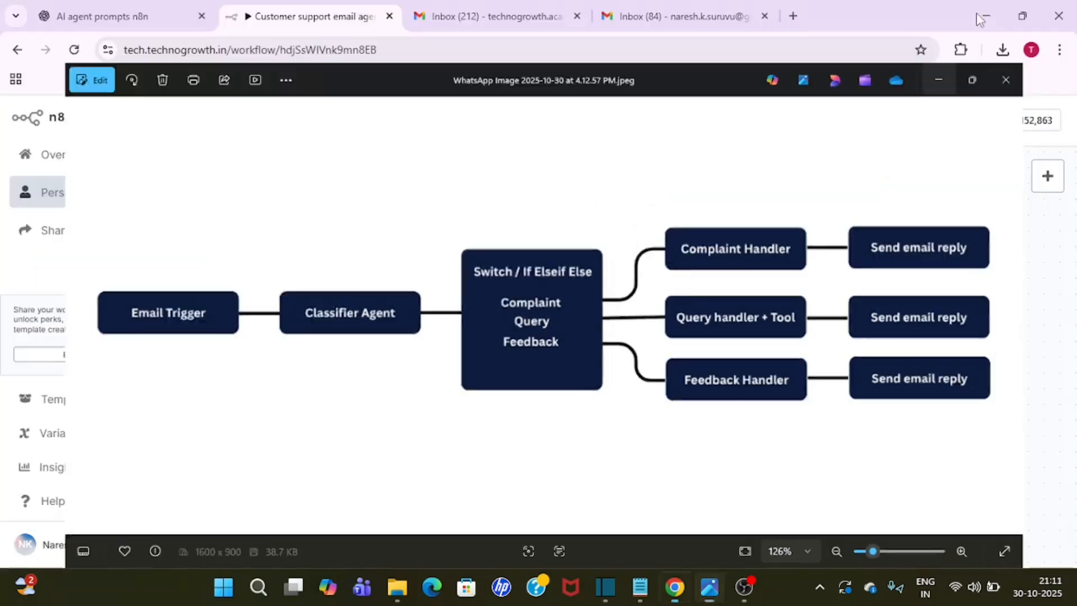
# - Add an AI Agent node after the Gmail Trigger and set its prompt source to Define below
pyautogui.click(500, 311)
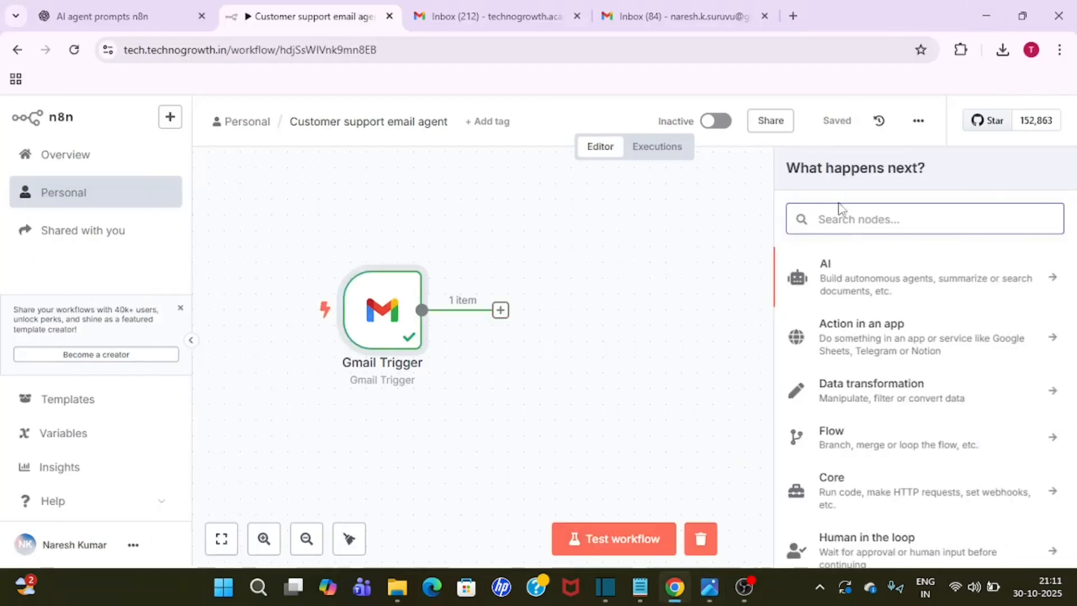
pyautogui.click(1038, 284)
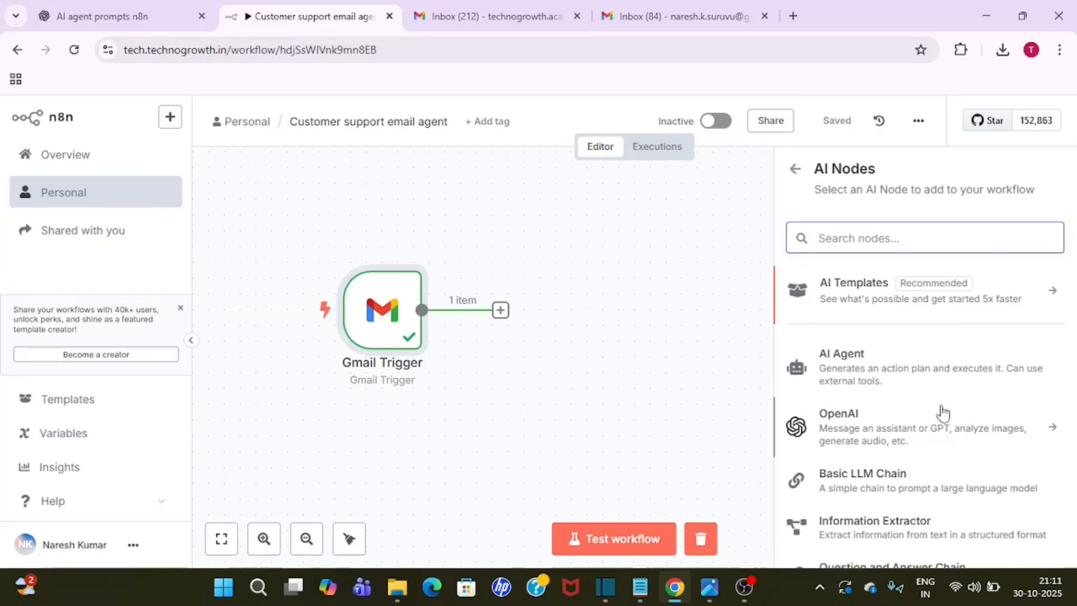
pyautogui.click(880, 370)
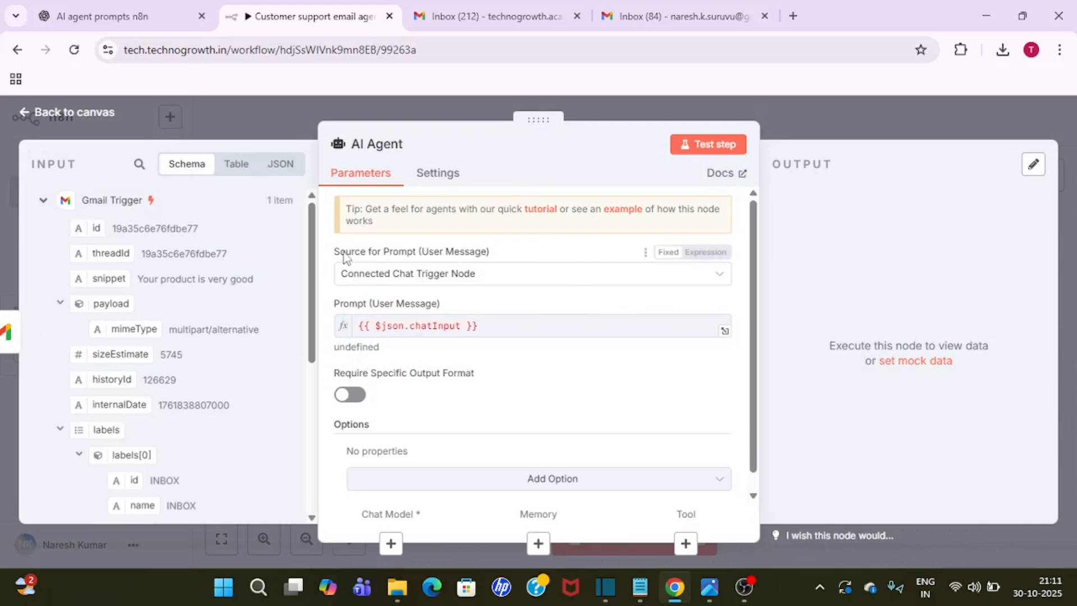
pyautogui.click(501, 274)
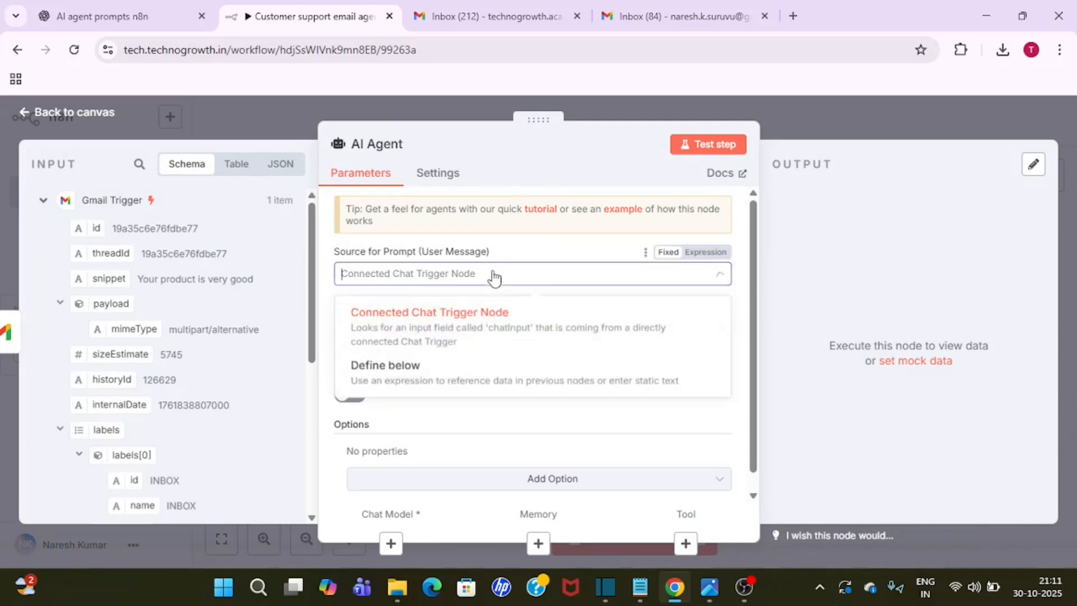
pyautogui.click(429, 375)
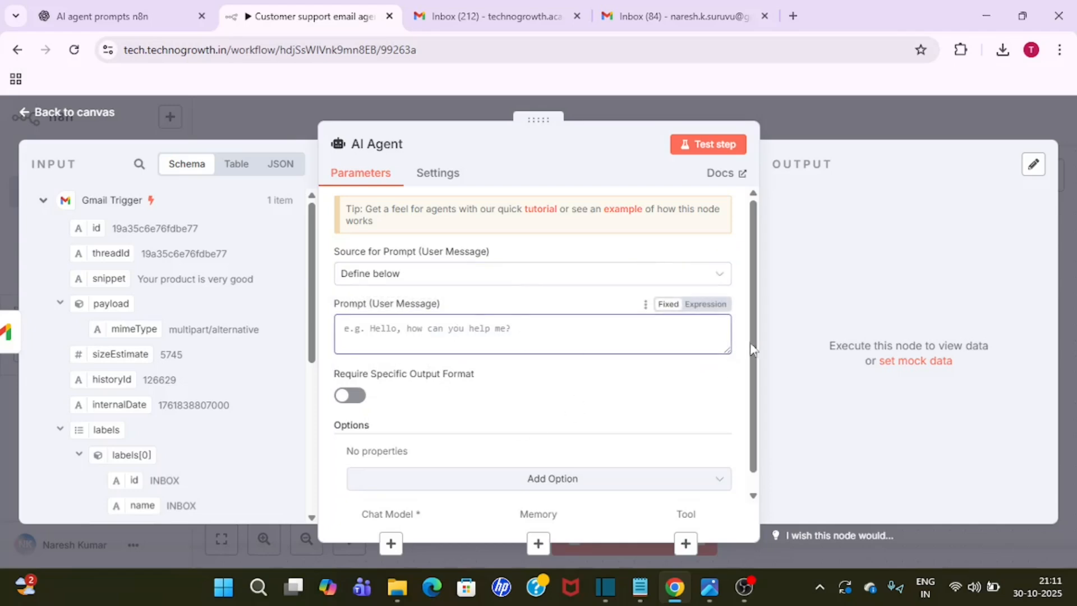
# - Fill the AI Agent's user message prompt with "user message is" followed by the Gmail Trigger's snippet field
pyautogui.moveTo(754, 338); pyautogui.dragTo(758, 373)
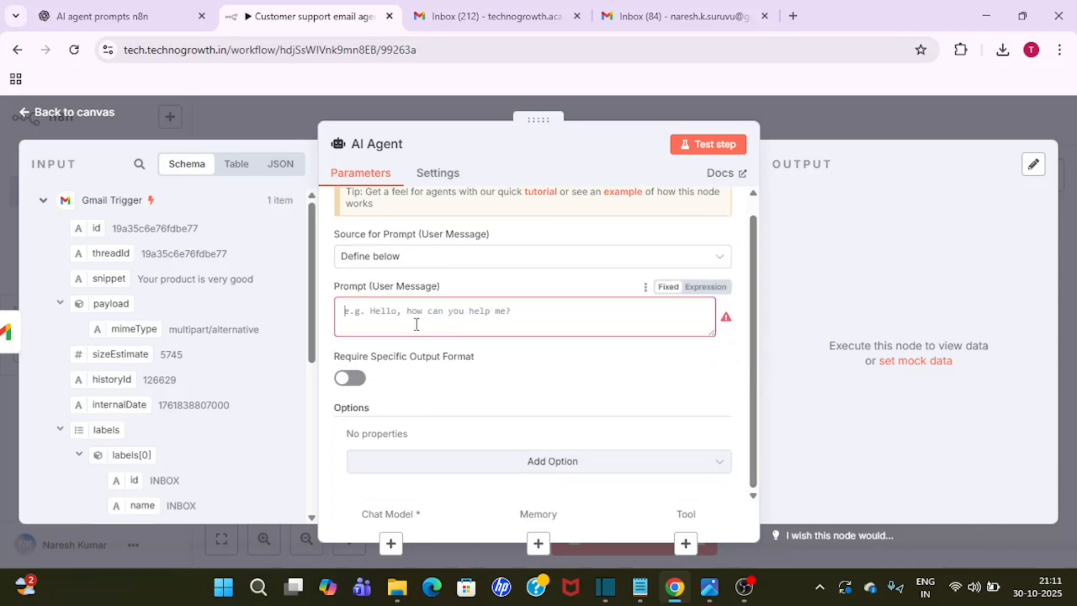
pyautogui.click(384, 321)
pyautogui.write('user message is')
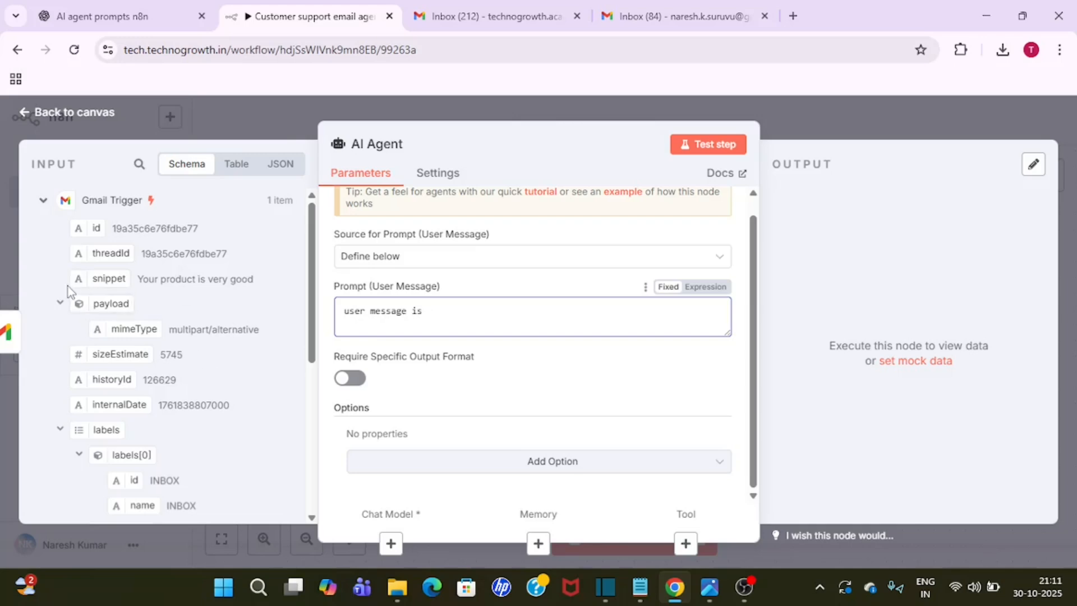
pyautogui.scroll(-5, 101, 278)
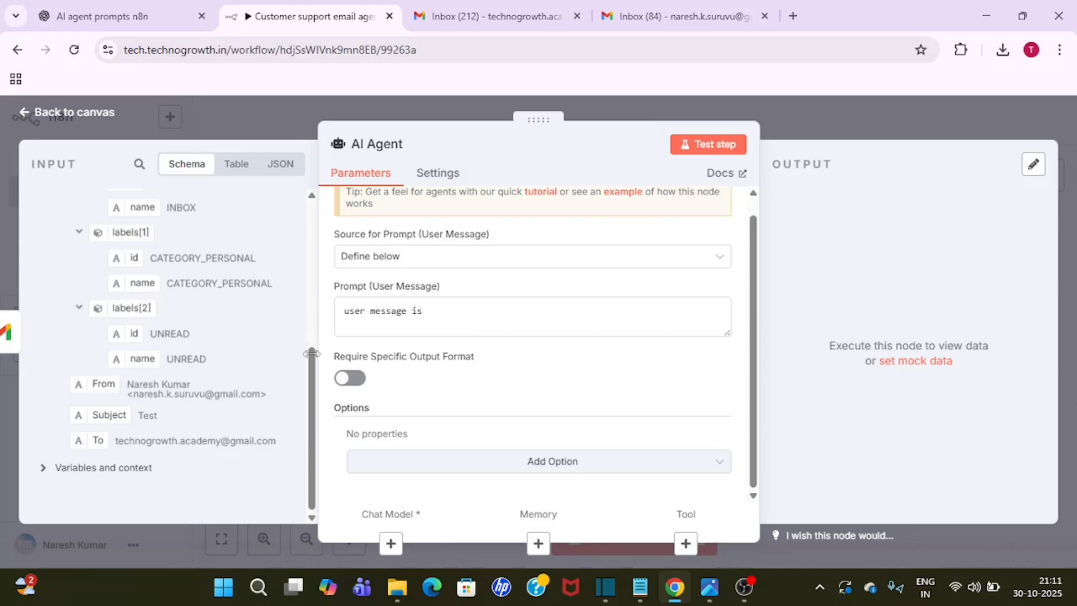
pyautogui.moveTo(309, 356); pyautogui.dragTo(300, 239)
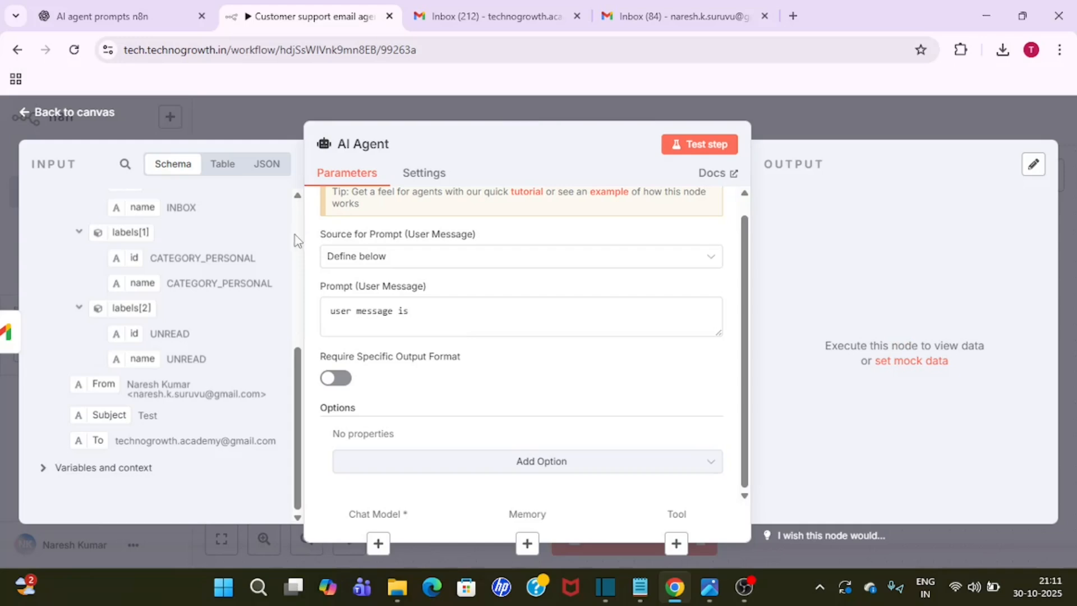
pyautogui.scroll(5, 297, 237)
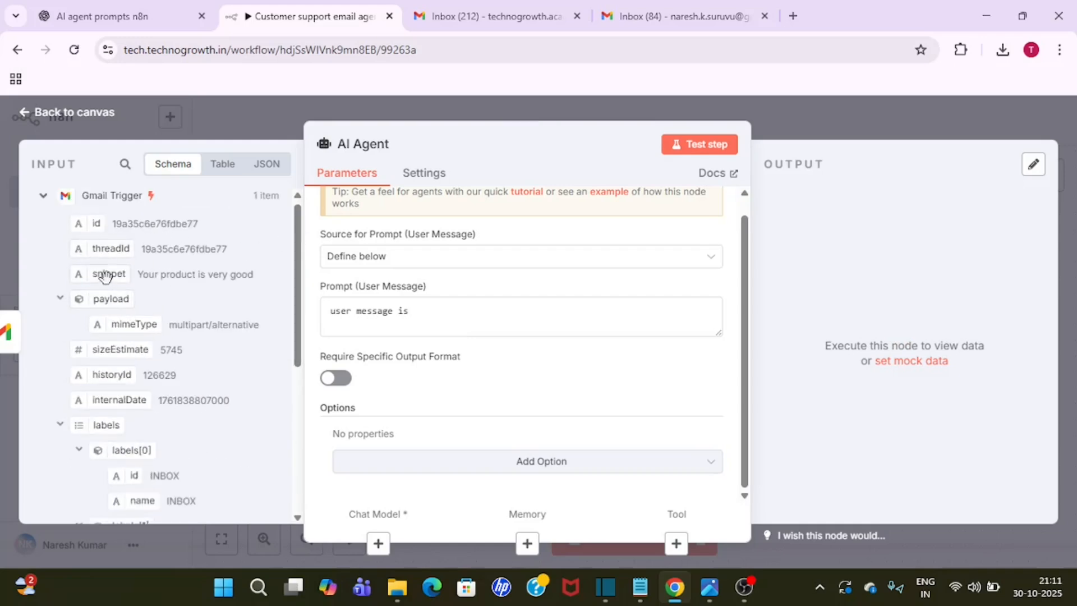
pyautogui.moveTo(102, 274); pyautogui.dragTo(479, 314)
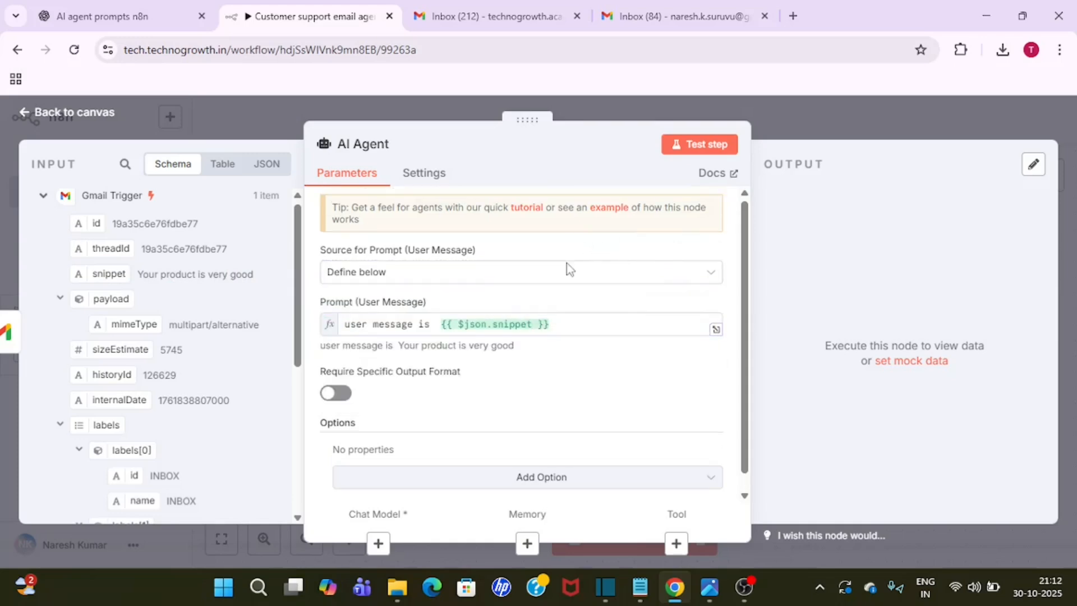
pyautogui.click(577, 246)
# - Add the System Message option to the AI Agent
pyautogui.scroll(-1, 741, 337)
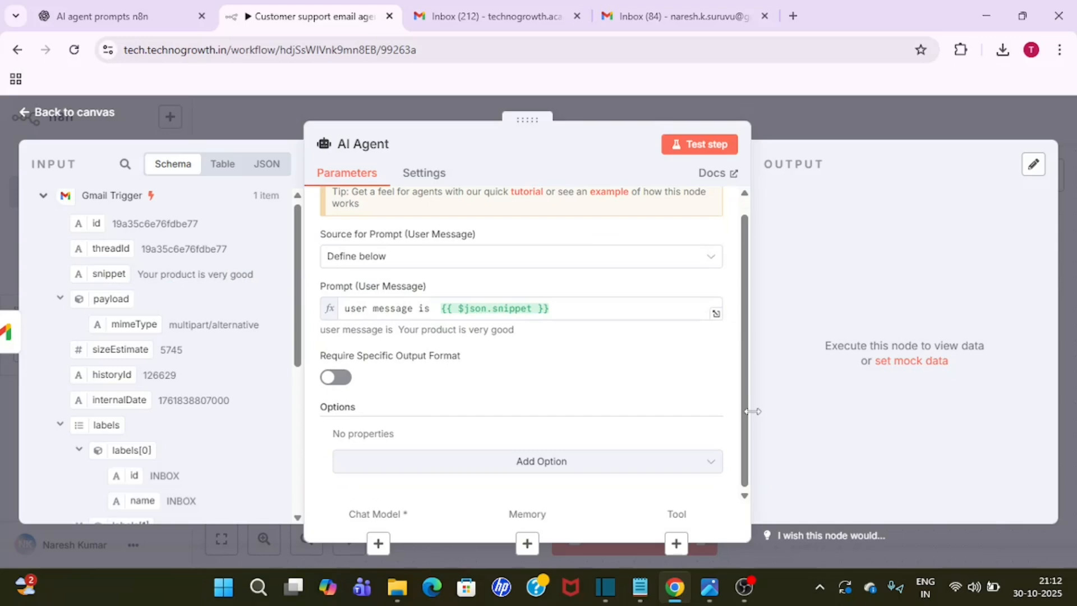
pyautogui.click(587, 464)
pyautogui.click(444, 352)
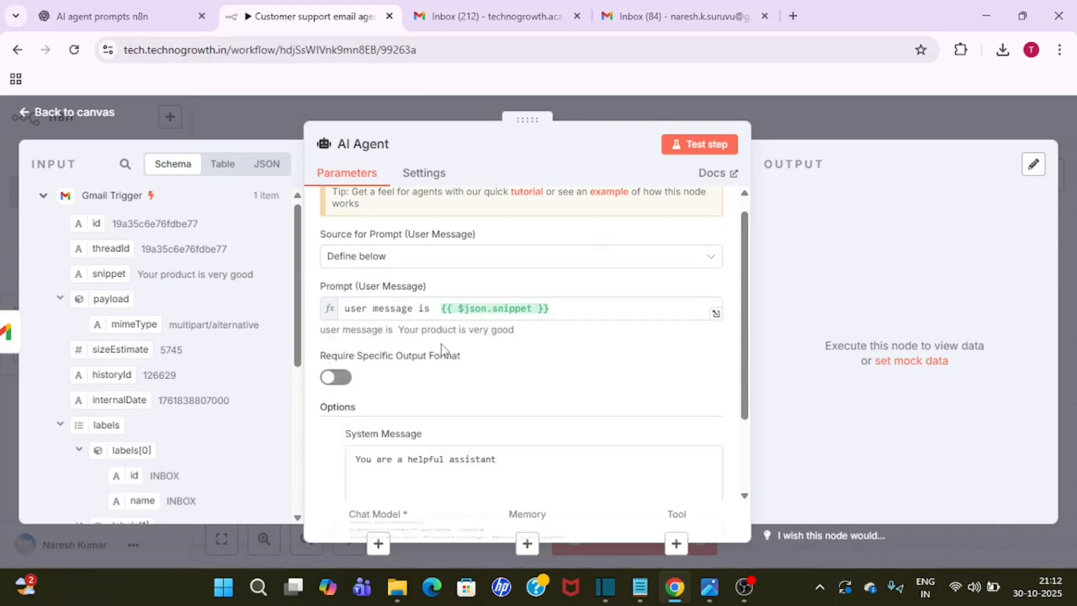
pyautogui.moveTo(744, 366); pyautogui.dragTo(753, 435)
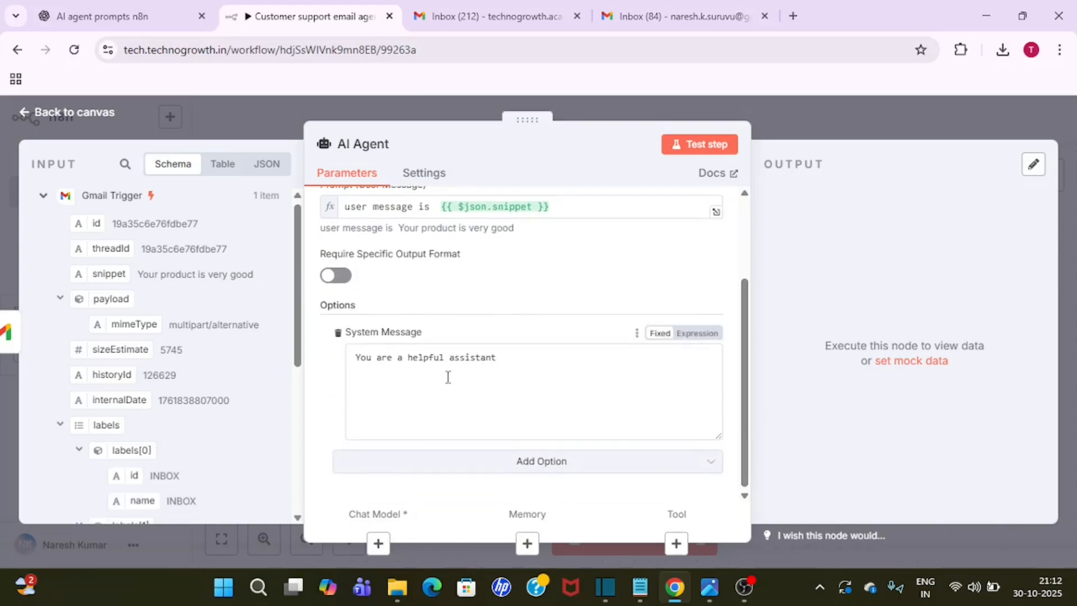
# - Copy the Classifier Agent prompt from the ChatGPT conversation, from its opening line through the JSON output format, without the email content lines
pyautogui.click(113, 16)
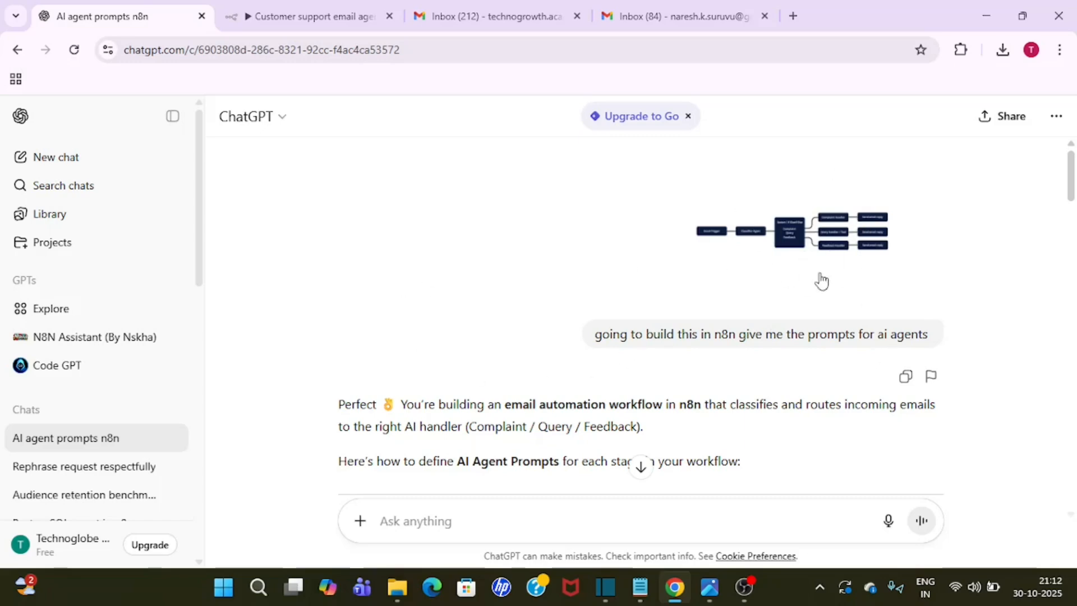
pyautogui.scroll(-8, 290, 325)
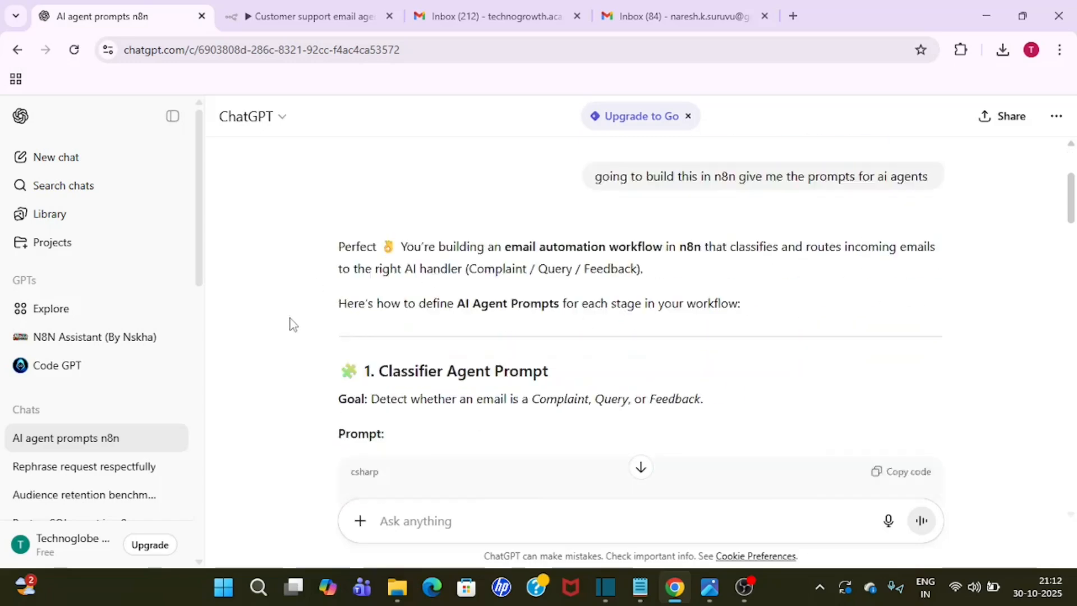
pyautogui.scroll(-1, 290, 324)
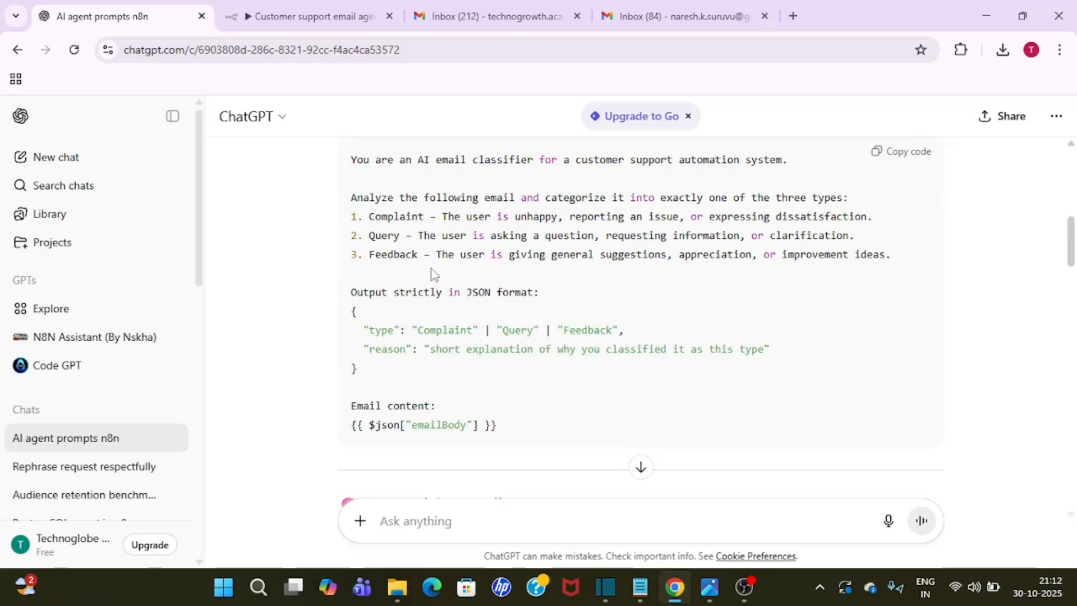
pyautogui.scroll(1, 430, 274)
pyautogui.scroll(-1, 430, 274)
pyautogui.moveTo(365, 377); pyautogui.dragTo(348, 161)
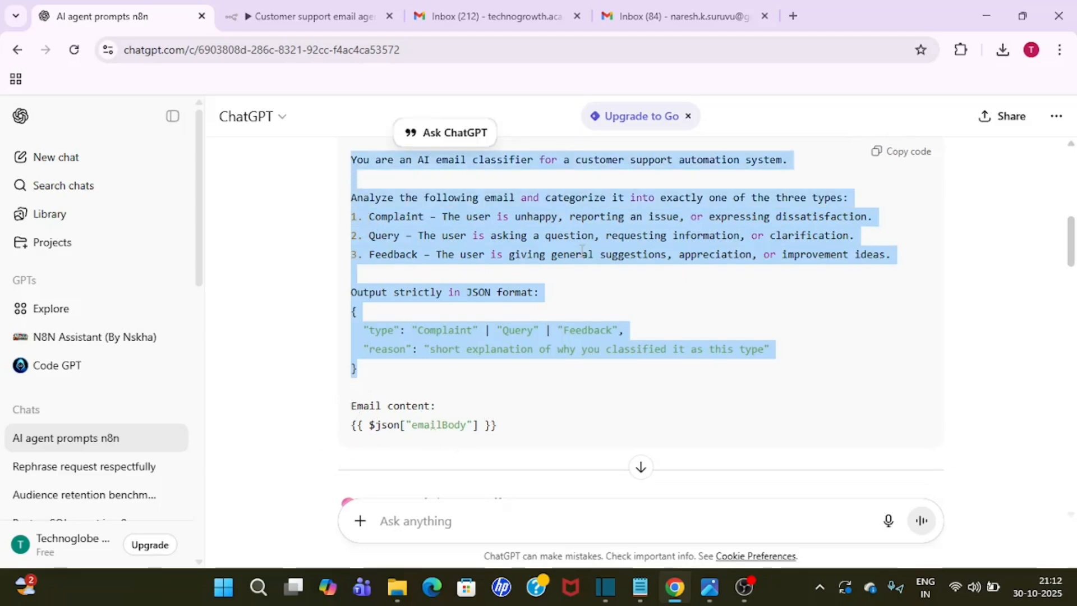
pyautogui.scroll(-1, 582, 255)
pyautogui.scroll(2, 582, 254)
# - Replace the AI Agent's default system message in n8n with the copied email classifier prompt and return to the canvas
pyautogui.click(307, 8)
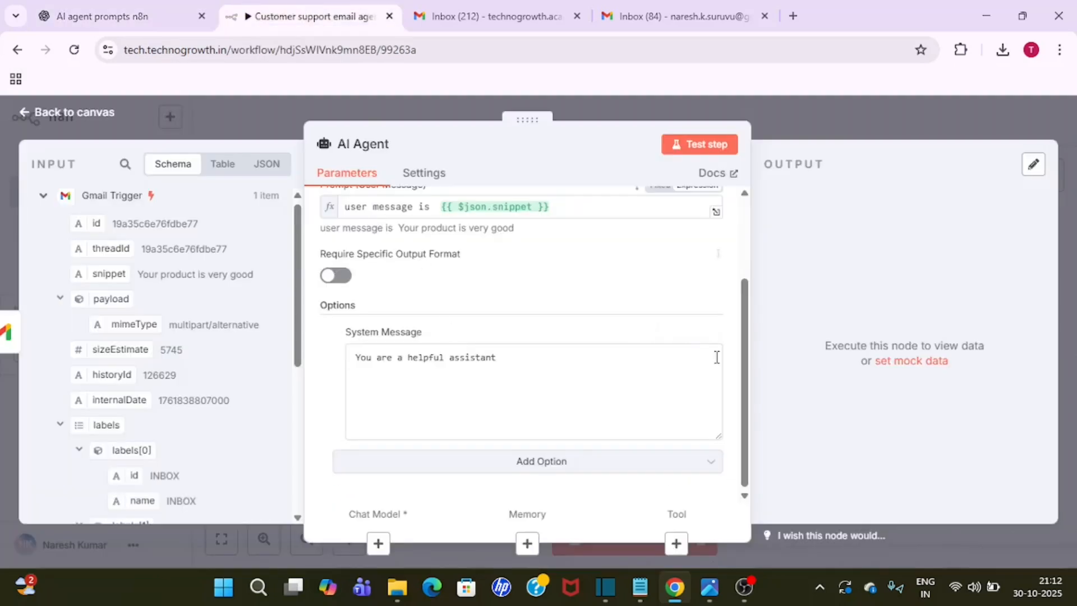
pyautogui.moveTo(528, 354); pyautogui.dragTo(349, 360)
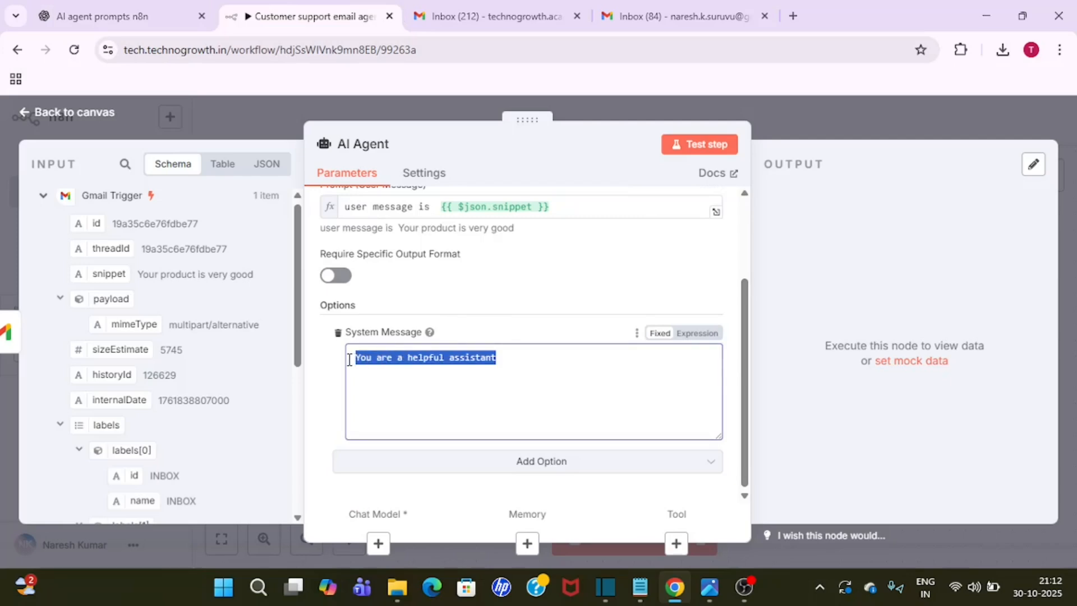
pyautogui.write('Output strictly in JSON format: {   "type": "Complaint" | "Query" | "Feedback",   "reason": "short explanation of why you classified it as this type" }')
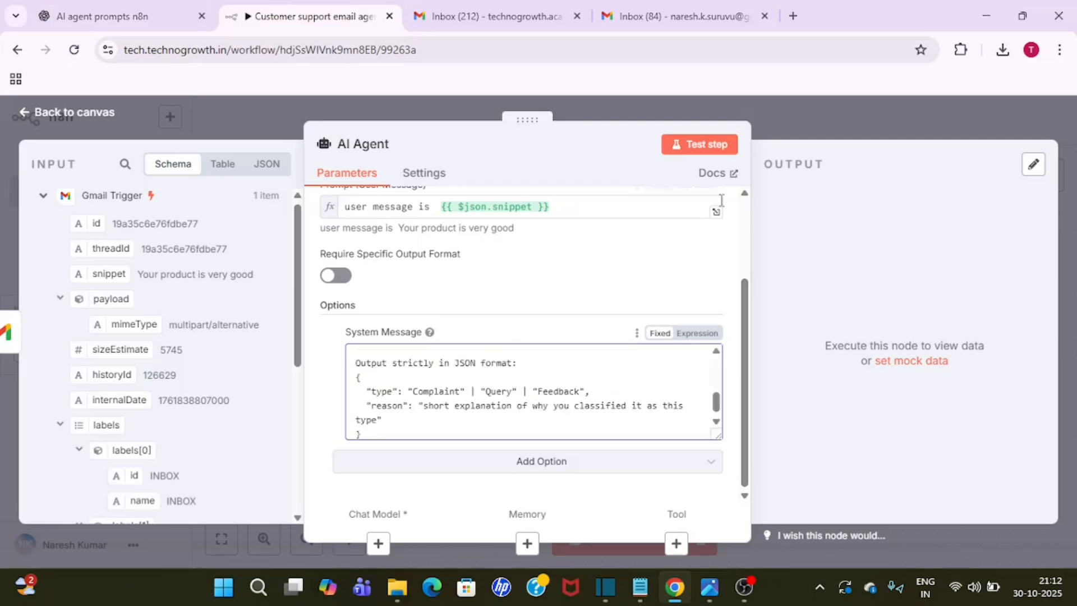
pyautogui.click(809, 106)
# - Attach an OpenAI Chat Model to the AI Agent as its chat model
pyautogui.moveTo(679, 346)
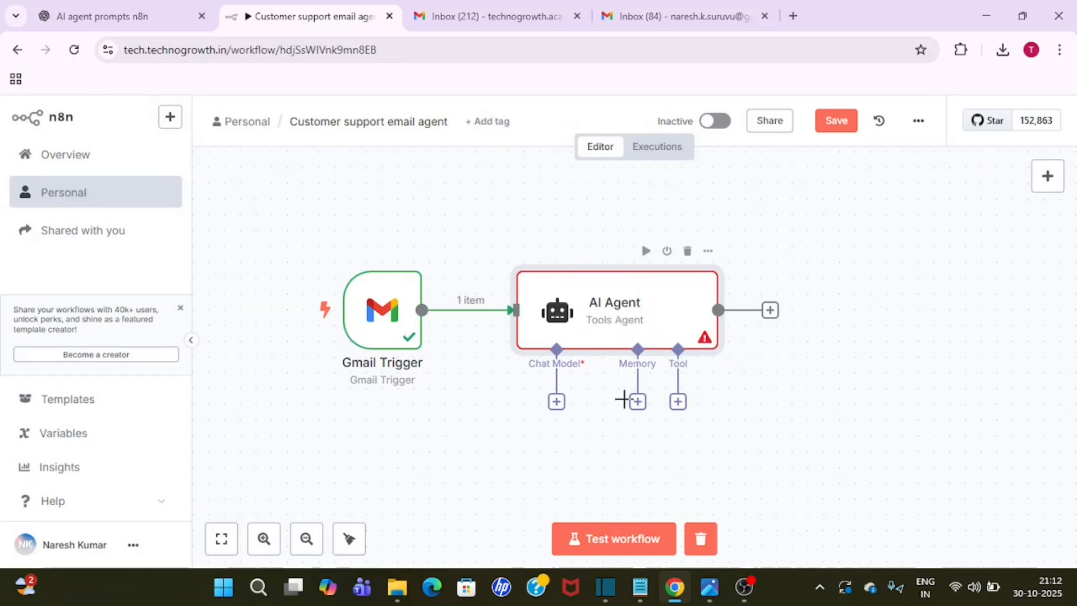
pyautogui.click(557, 402)
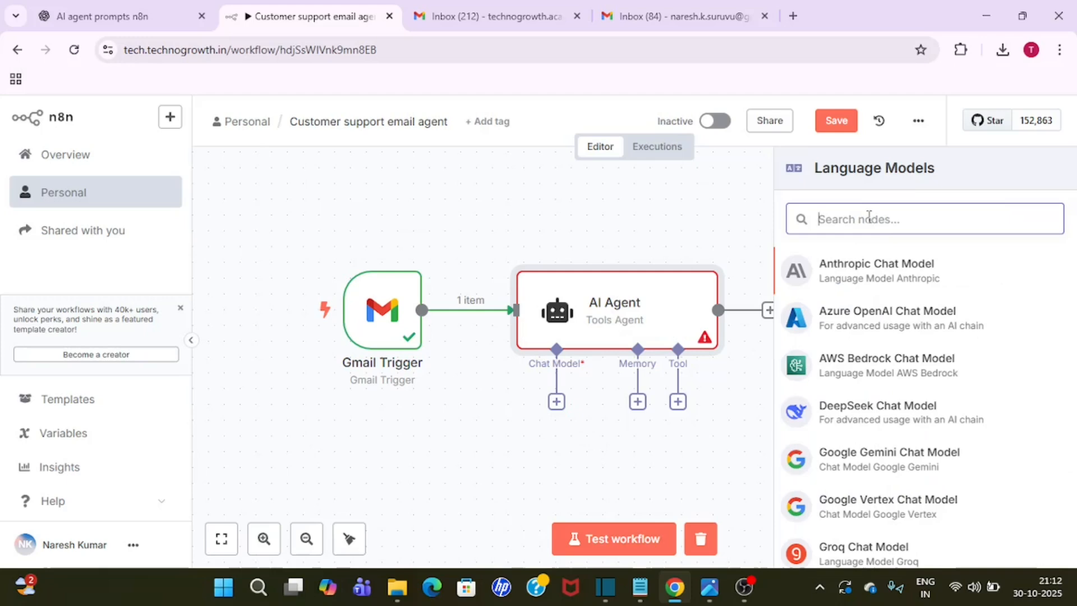
pyautogui.write('open')
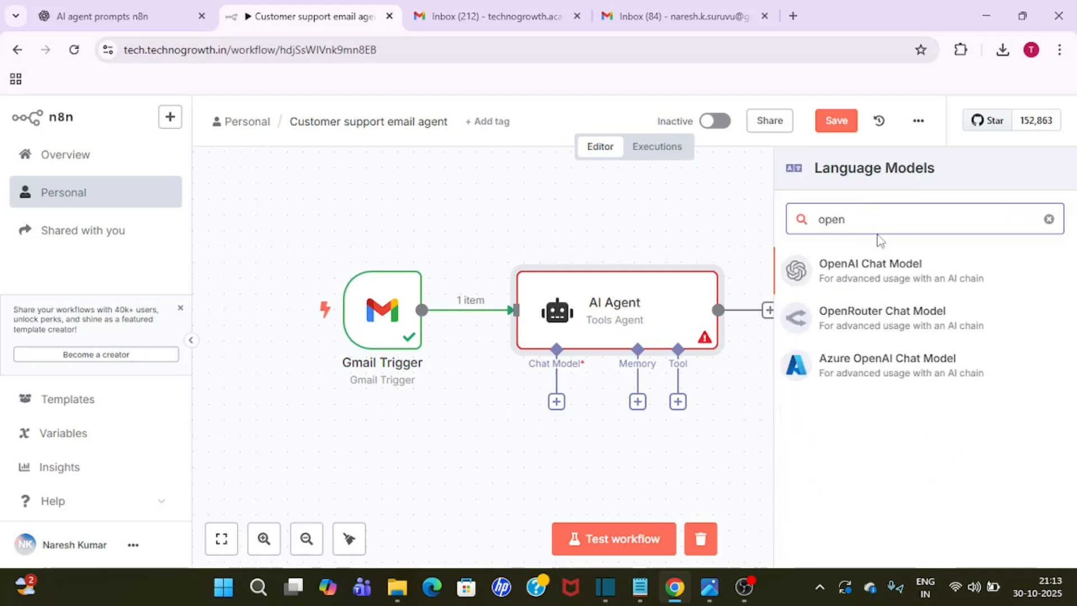
pyautogui.click(890, 275)
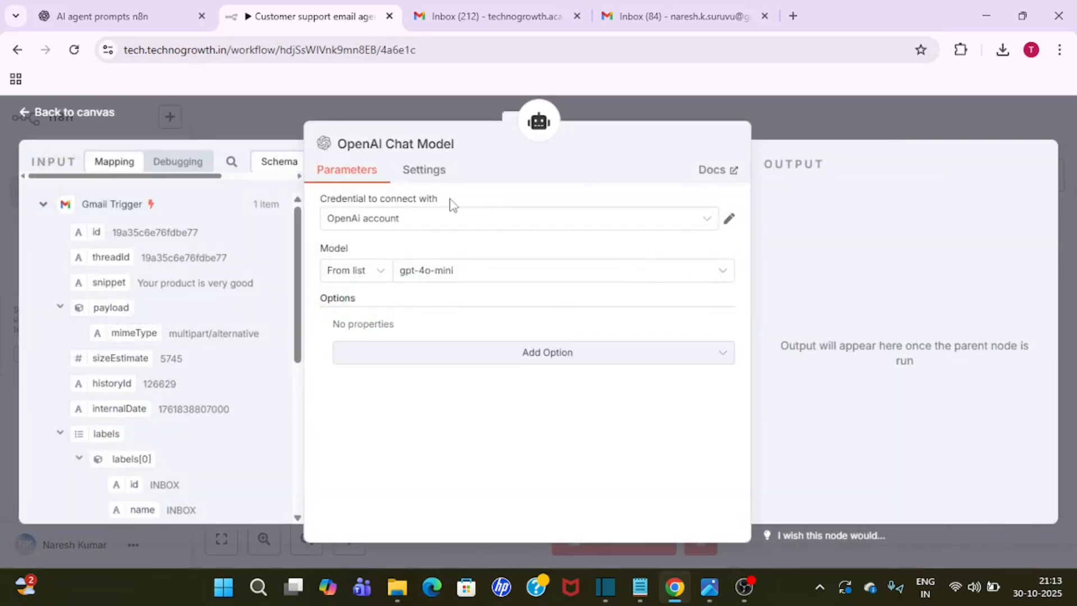
# - Review the API Key, Organization ID and Base URL fields of a new OpenAI credential and close the form without saving
pyautogui.click(558, 228)
pyautogui.click(558, 228)
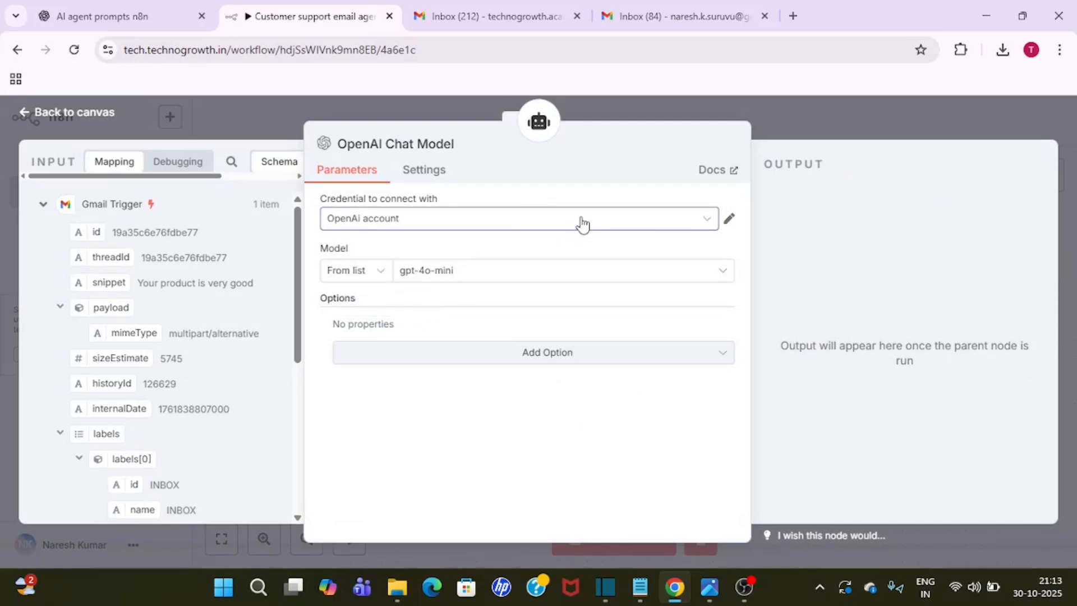
pyautogui.click(582, 224)
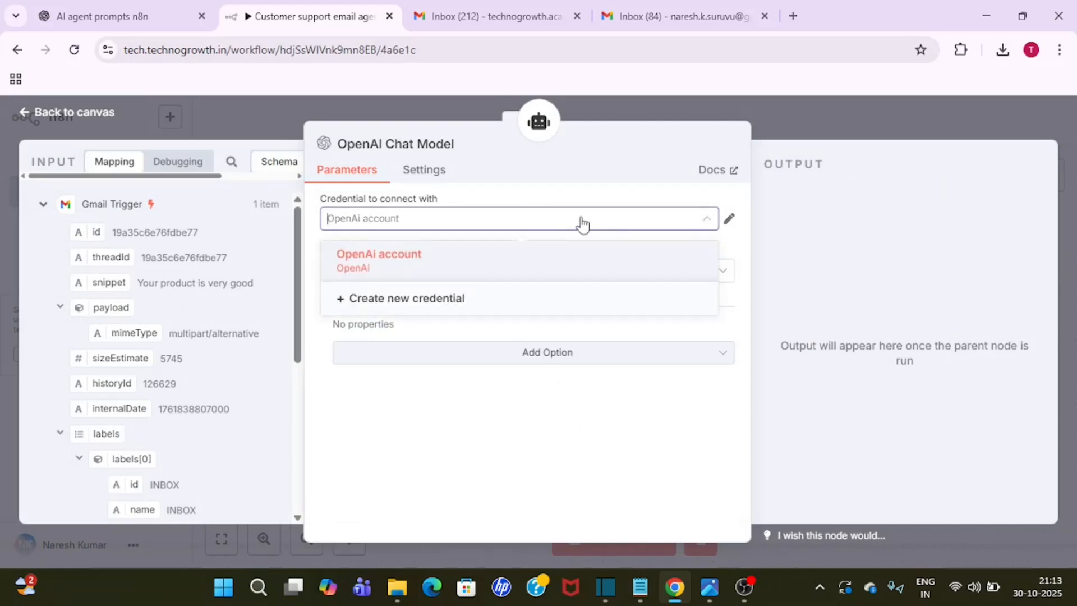
pyautogui.click(497, 300)
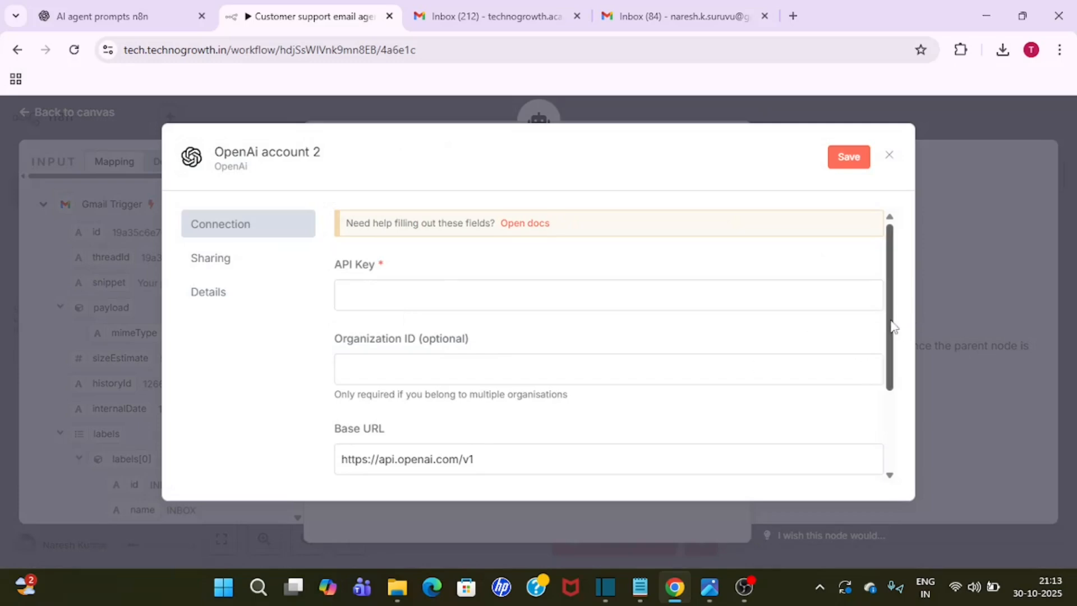
pyautogui.scroll(-2, 891, 329)
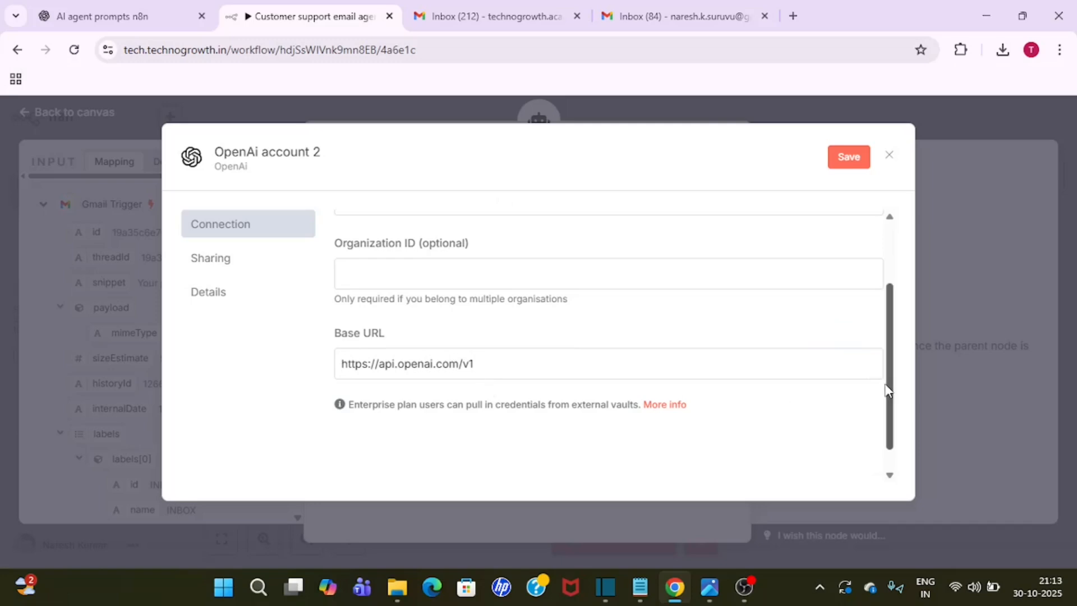
pyautogui.scroll(2, 897, 252)
pyautogui.click(889, 155)
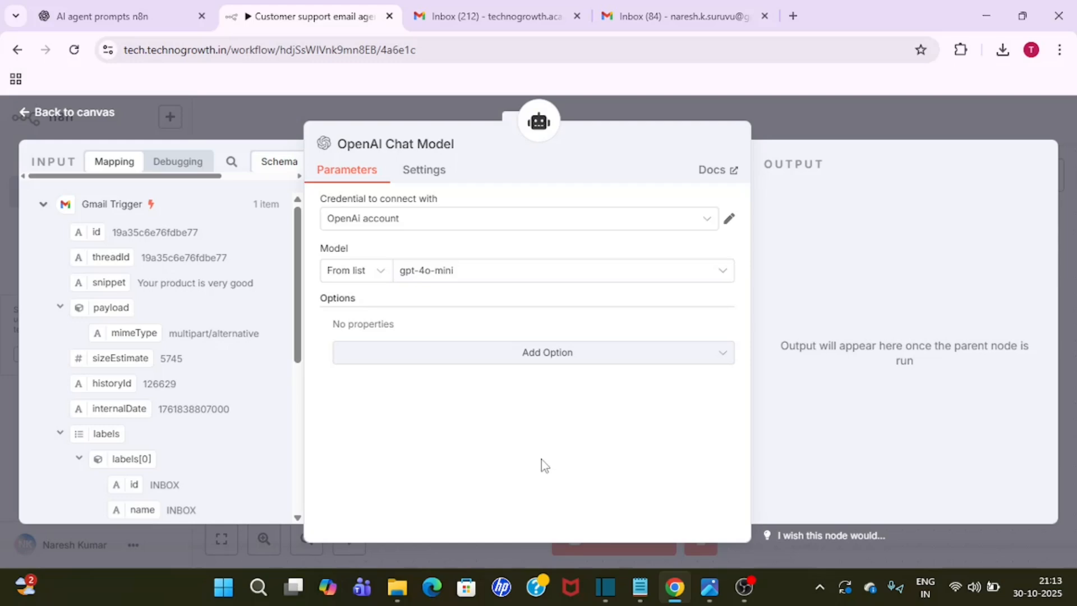
# - Review the models available for the OpenAI Chat Model with gpt-4o-mini selected, and return to the canvas
pyautogui.click(548, 276)
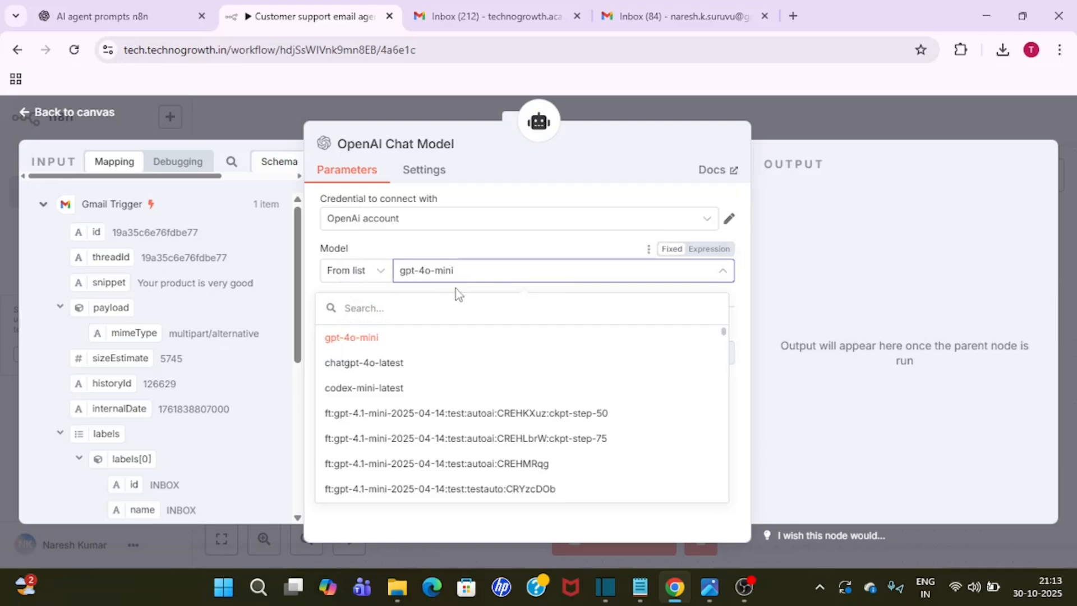
pyautogui.doubleClick(528, 271)
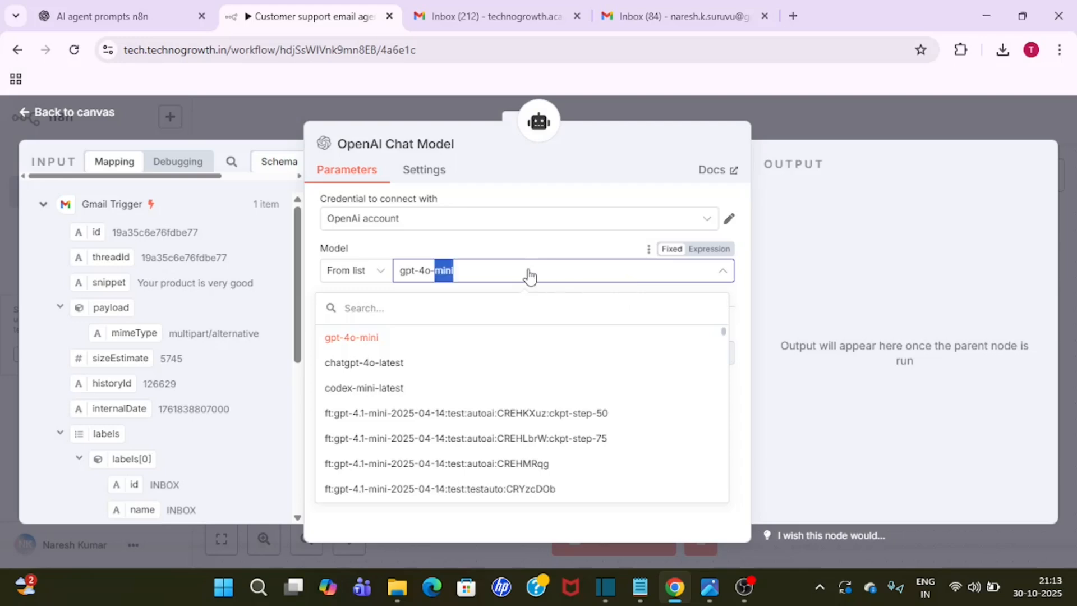
pyautogui.click(580, 271)
pyautogui.click(808, 116)
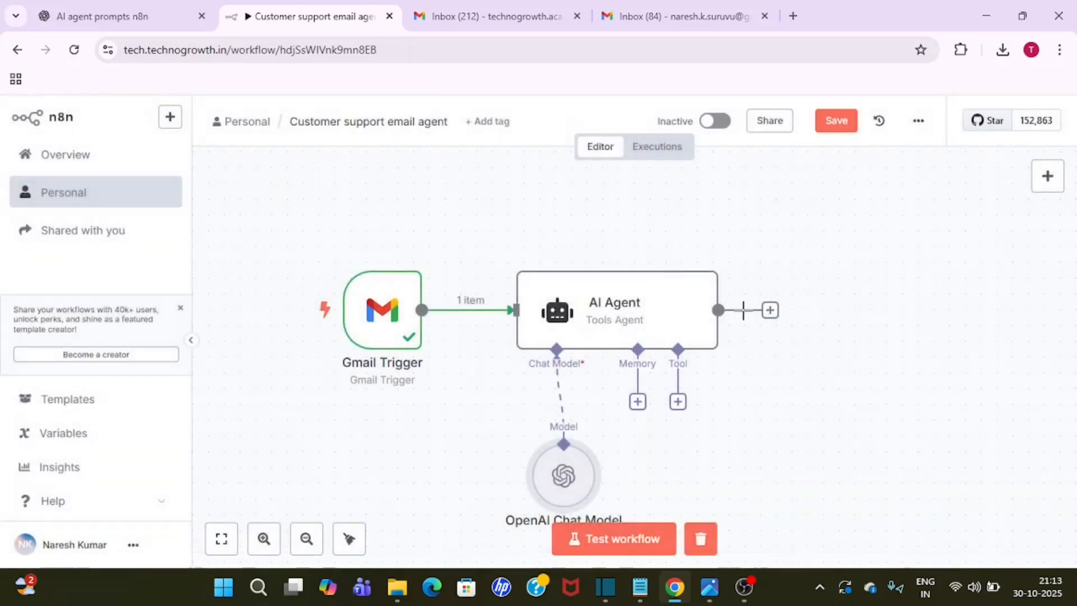
# - Move the OpenAI Chat Model node up beneath the AI Agent's Chat Model connector and save the workflow
pyautogui.moveTo(566, 492); pyautogui.dragTo(533, 462)
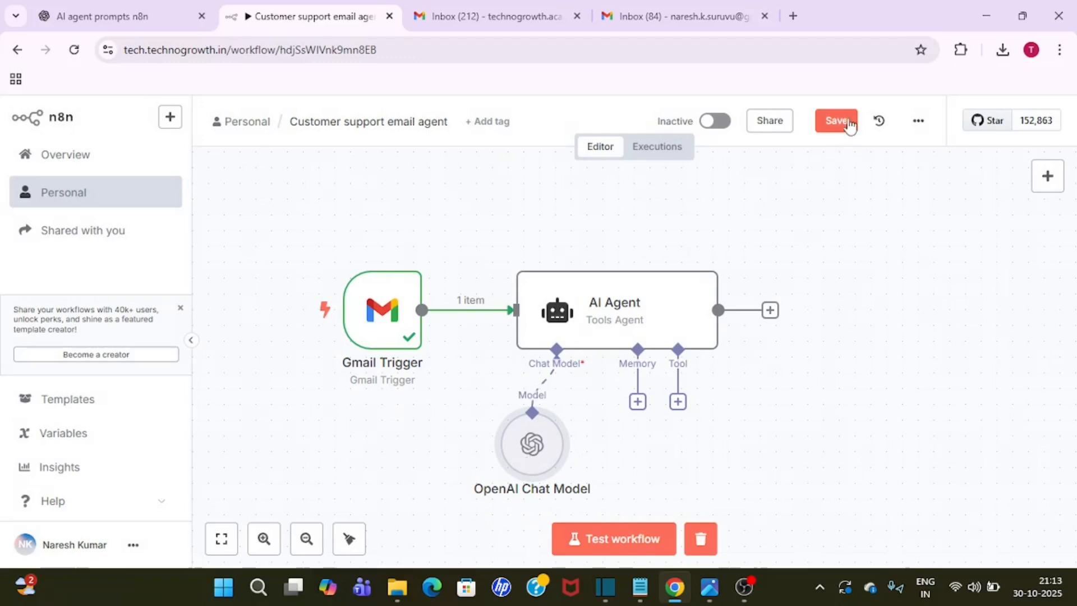
pyautogui.click(836, 120)
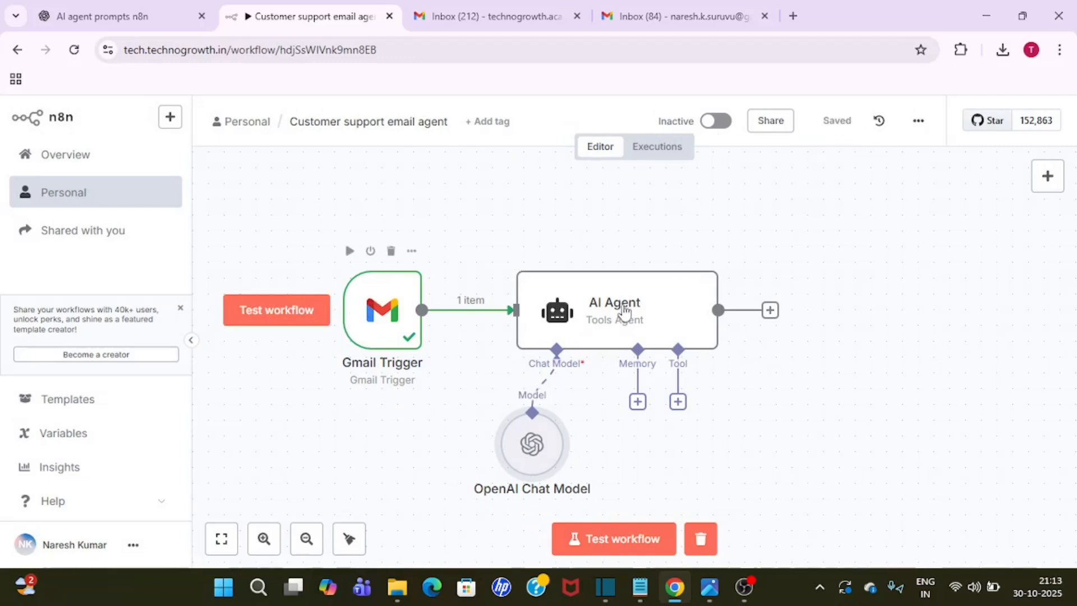
# - Review the AI Agent's user prompt and system message, including the Complaint, Query and Feedback types in its JSON output format
pyautogui.doubleClick(628, 310)
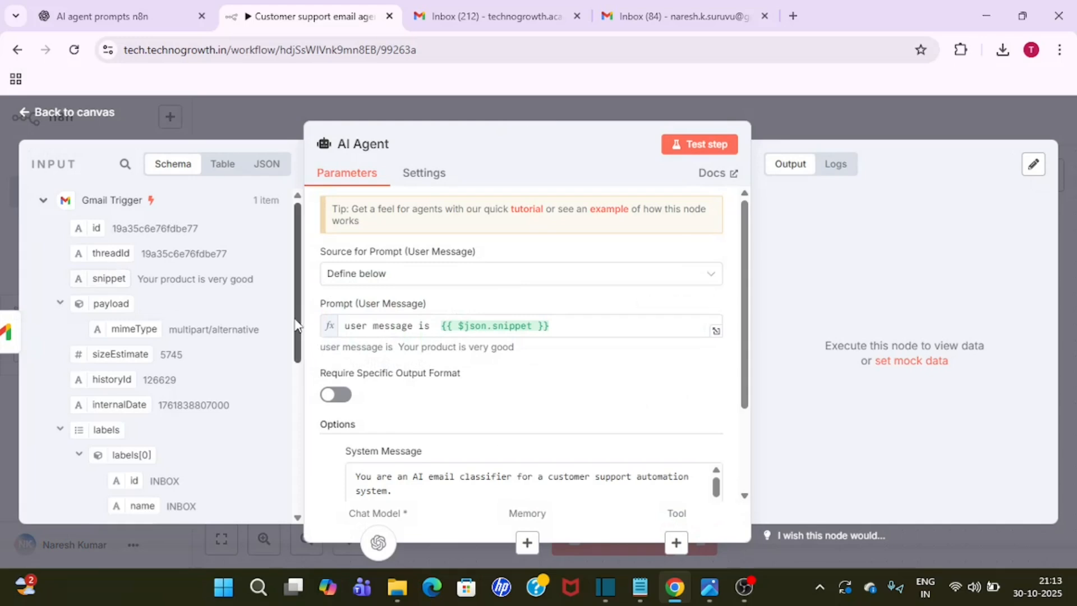
pyautogui.moveTo(297, 324); pyautogui.dragTo(295, 283)
pyautogui.moveTo(294, 335); pyautogui.dragTo(297, 255)
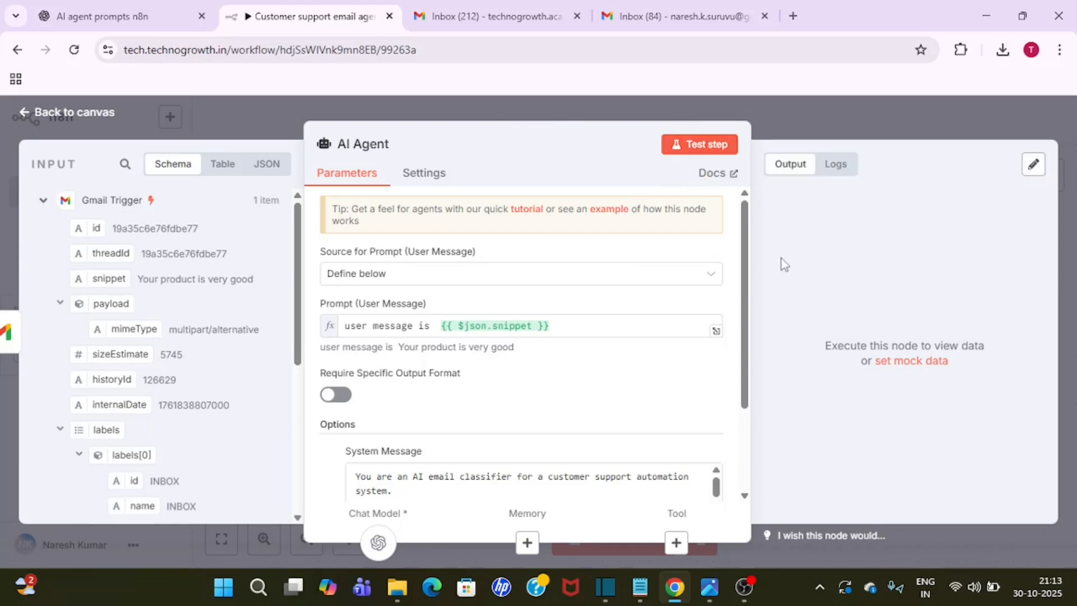
pyautogui.moveTo(749, 264); pyautogui.dragTo(726, 449)
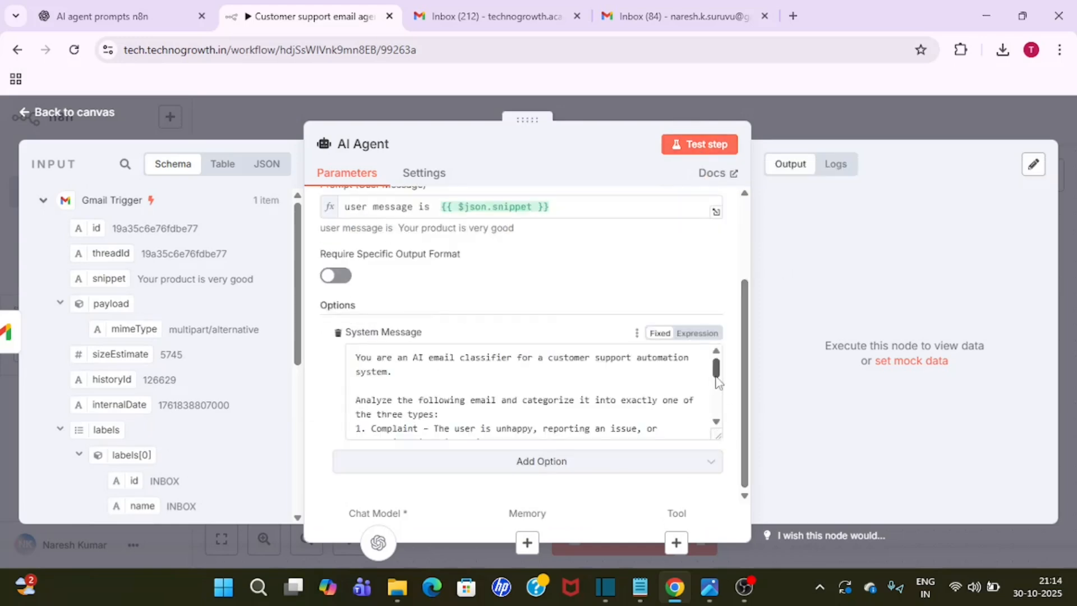
pyautogui.moveTo(718, 374); pyautogui.dragTo(717, 419)
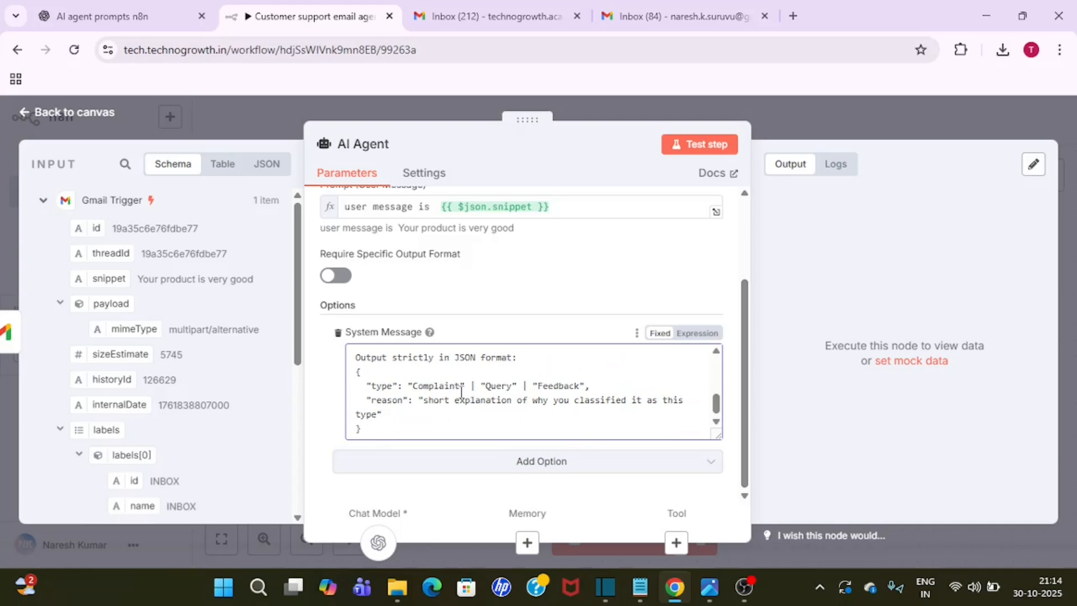
pyautogui.doubleClick(433, 387)
pyautogui.doubleClick(498, 386)
pyautogui.doubleClick(548, 387)
pyautogui.click(628, 402)
# - Test the AI Agent step, examine its classification output as a table and as JSON, and return to the canvas
pyautogui.click(698, 146)
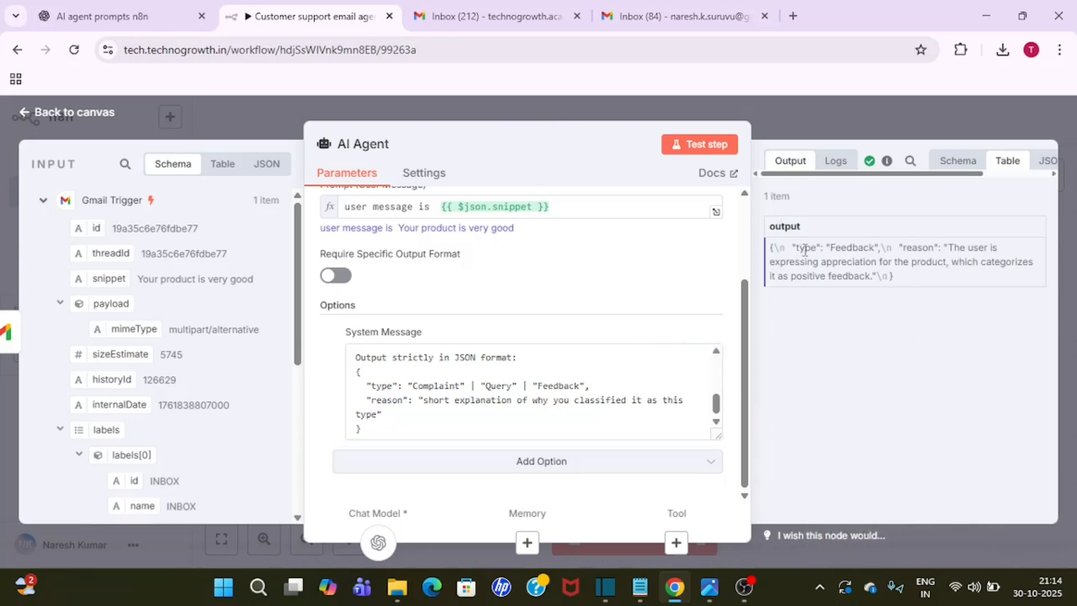
pyautogui.doubleClick(853, 250)
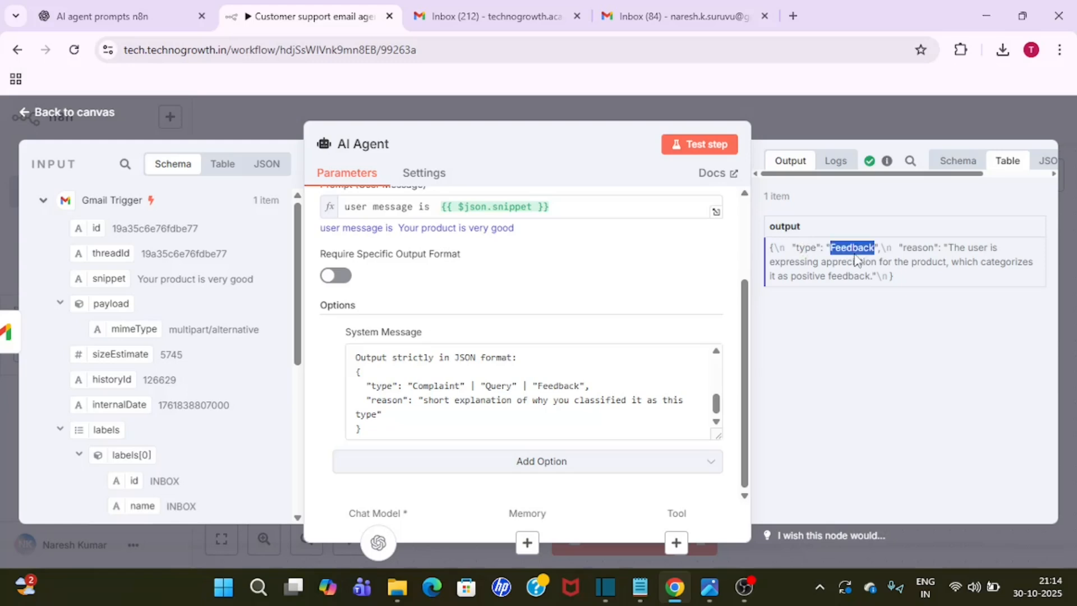
pyautogui.click(902, 250)
pyautogui.moveTo(745, 344); pyautogui.dragTo(749, 253)
pyautogui.moveTo(752, 235); pyautogui.dragTo(752, 358)
pyautogui.click(870, 300)
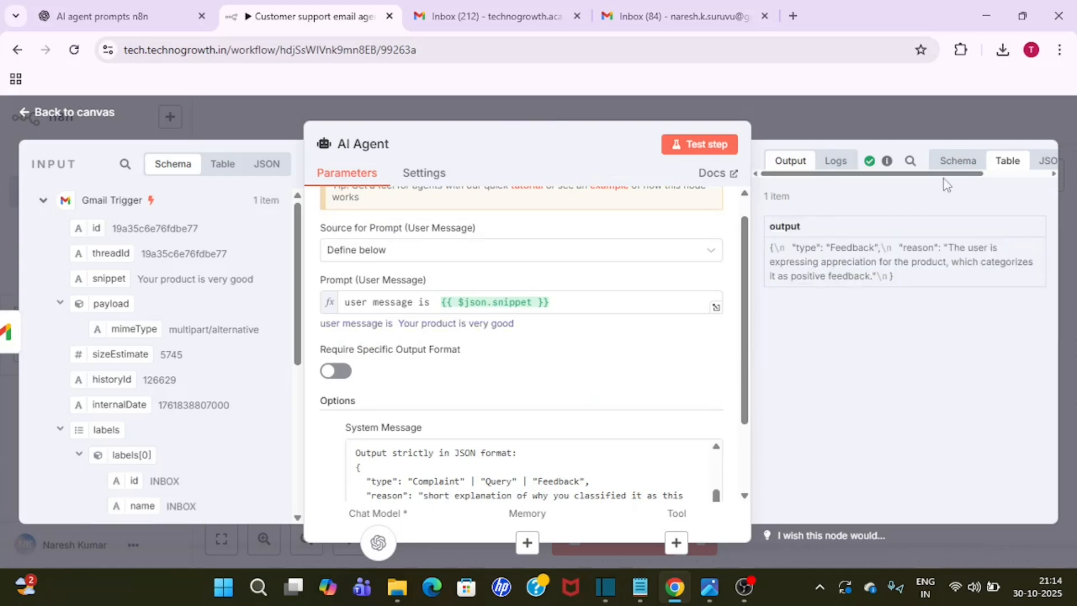
pyautogui.click(1050, 163)
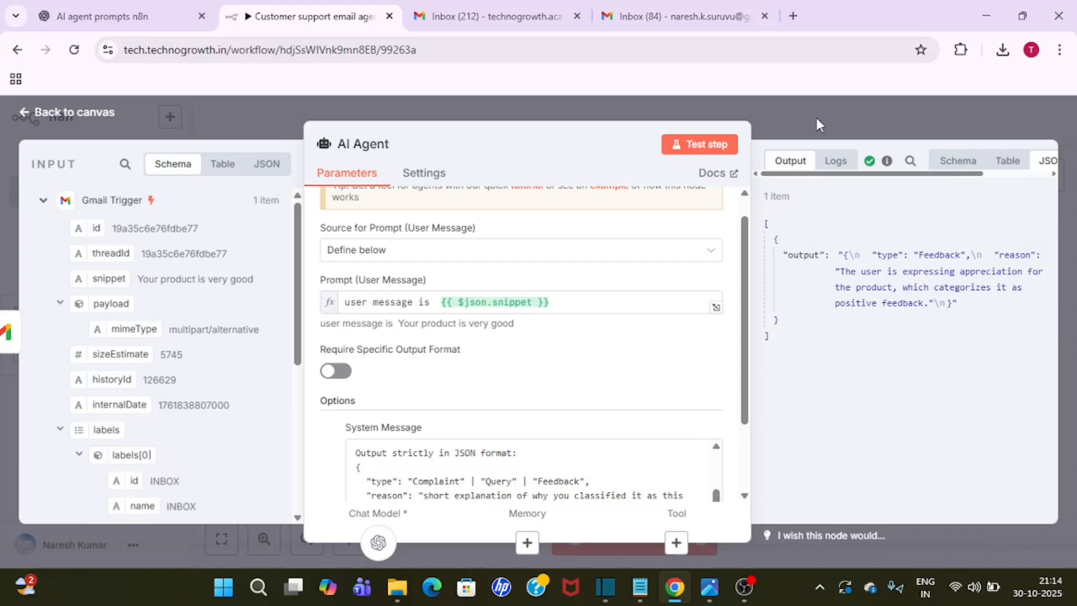
pyautogui.click(840, 113)
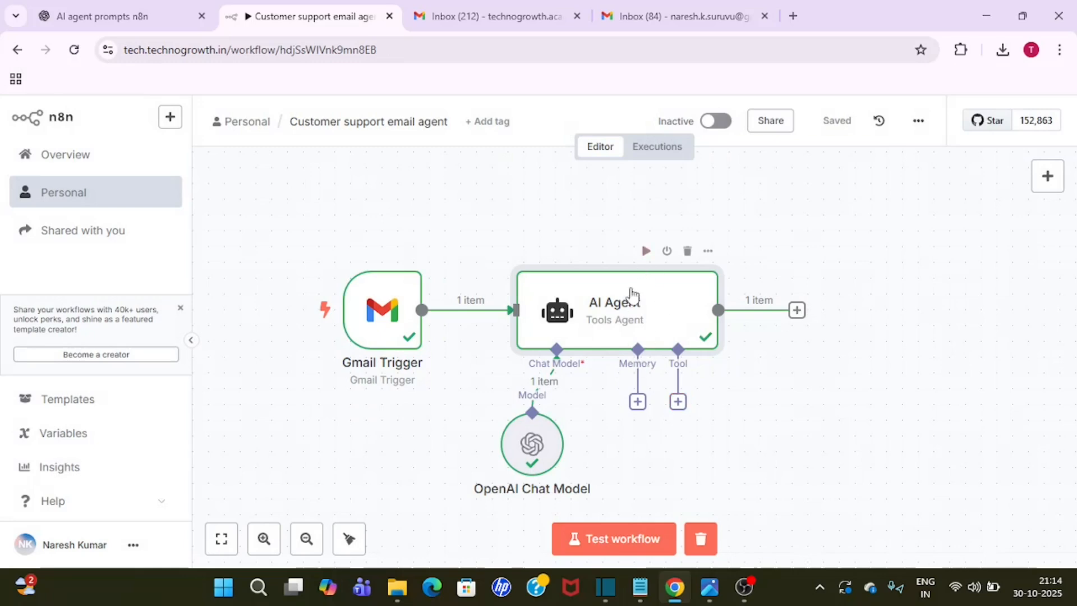
# - Copy the JSON block from the AI Agent's system message, then delete it together with the "Output strictly in JSON format:" line
pyautogui.doubleClick(627, 304)
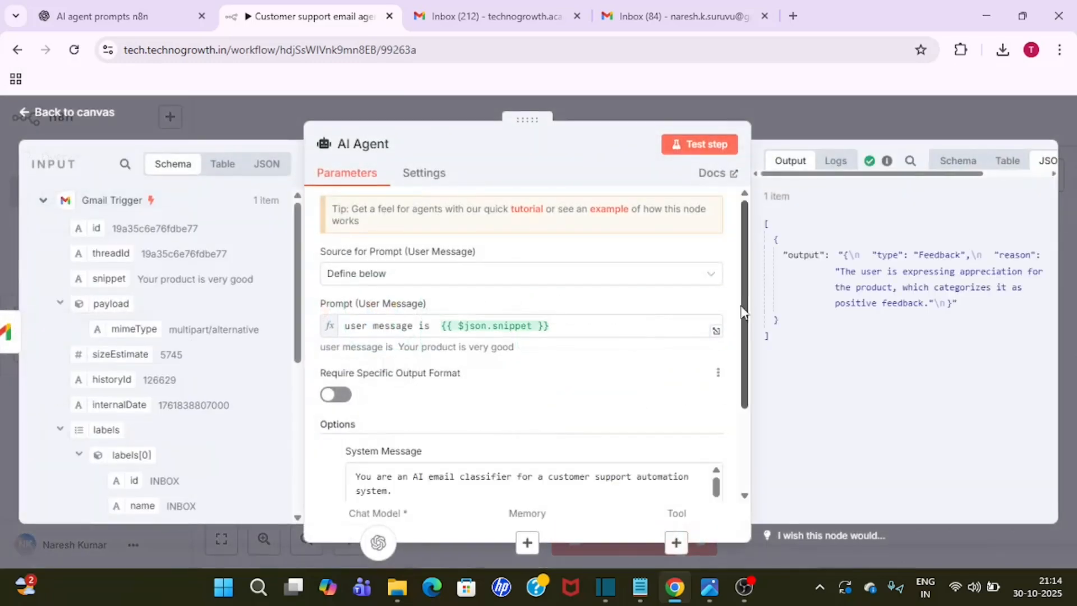
pyautogui.scroll(-3, 668, 442)
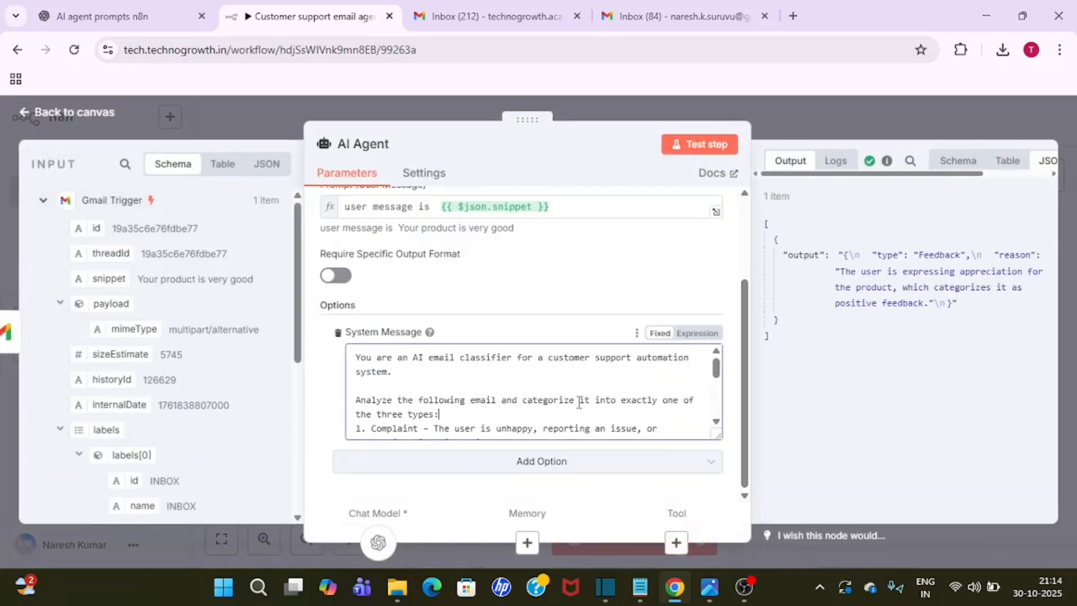
pyautogui.scroll(-3, 579, 402)
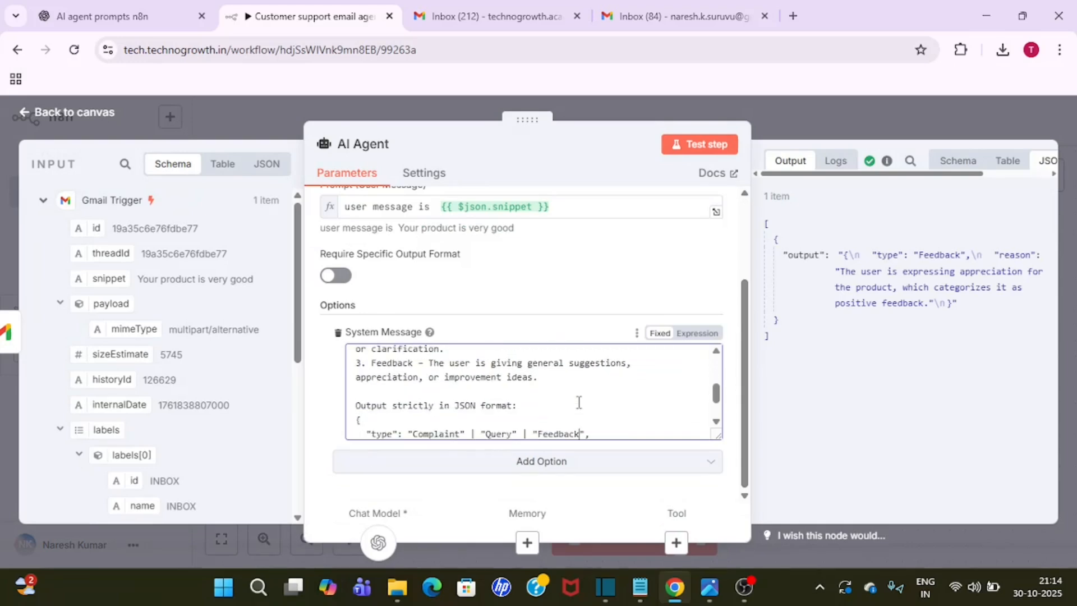
pyautogui.scroll(-3, 579, 403)
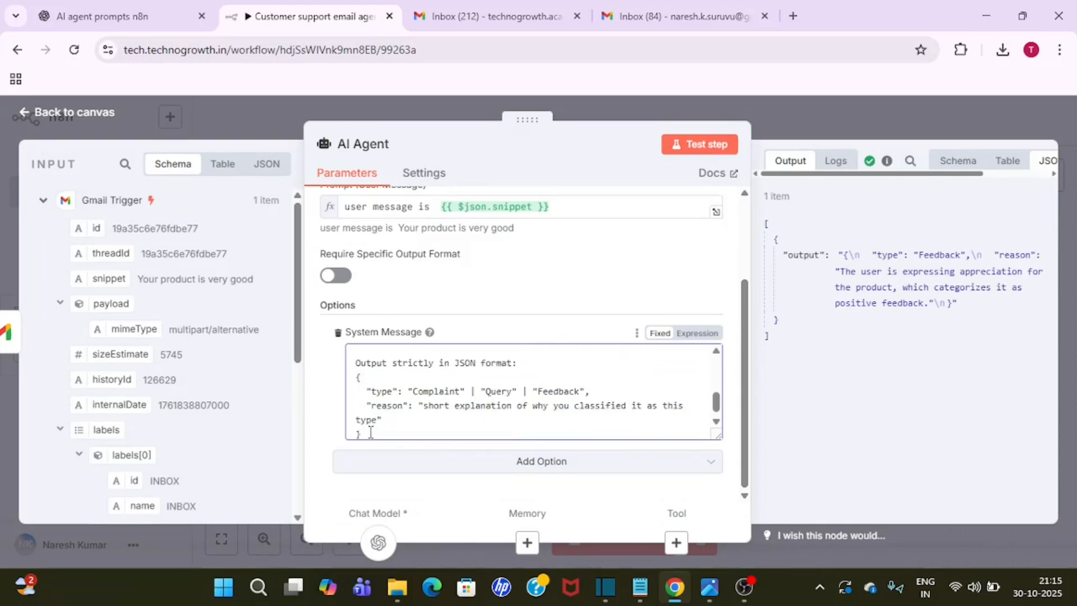
pyautogui.moveTo(368, 430); pyautogui.dragTo(357, 376)
pyautogui.hotkey('ctrl', 'c')
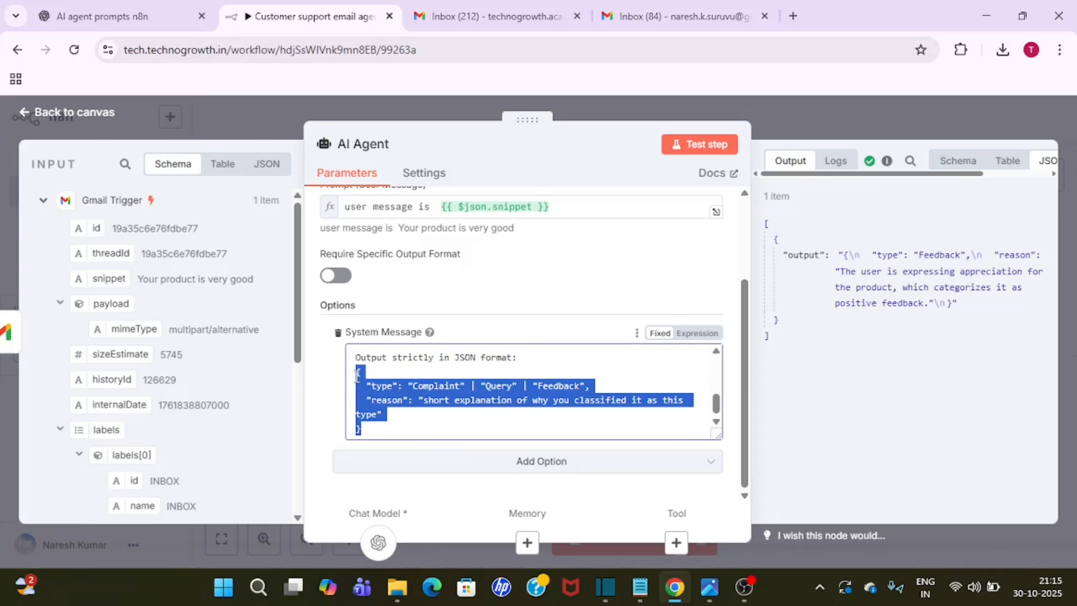
pyautogui.press('BackSpace')
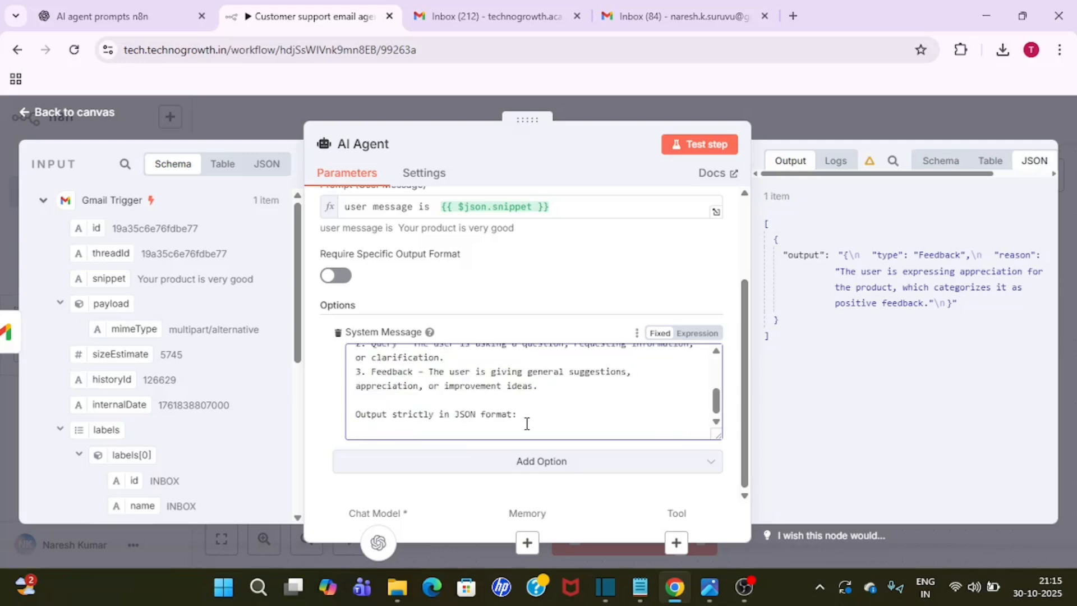
pyautogui.moveTo(528, 415); pyautogui.dragTo(339, 420)
pyautogui.press('BackSpace')
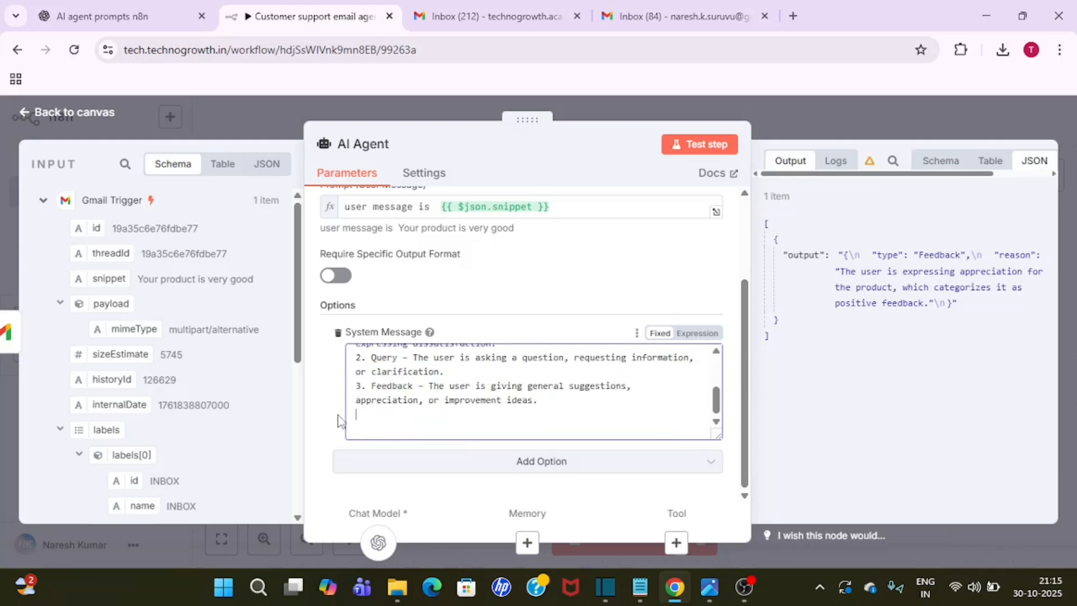
pyautogui.click(803, 109)
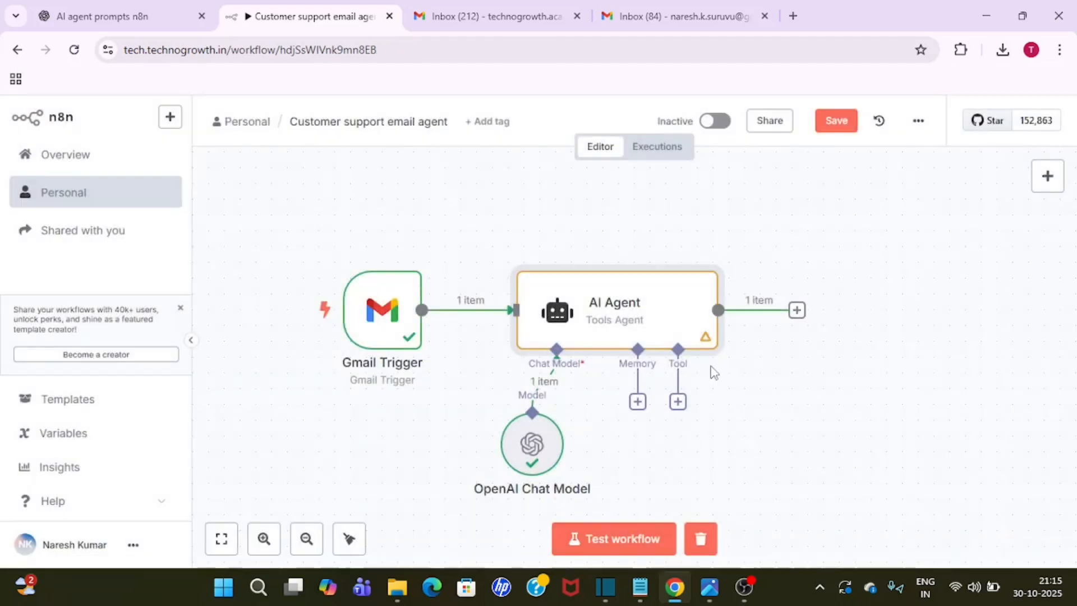
# - Enable Require Specific Output Format on the AI Agent and return to the canvas
pyautogui.doubleClick(664, 314)
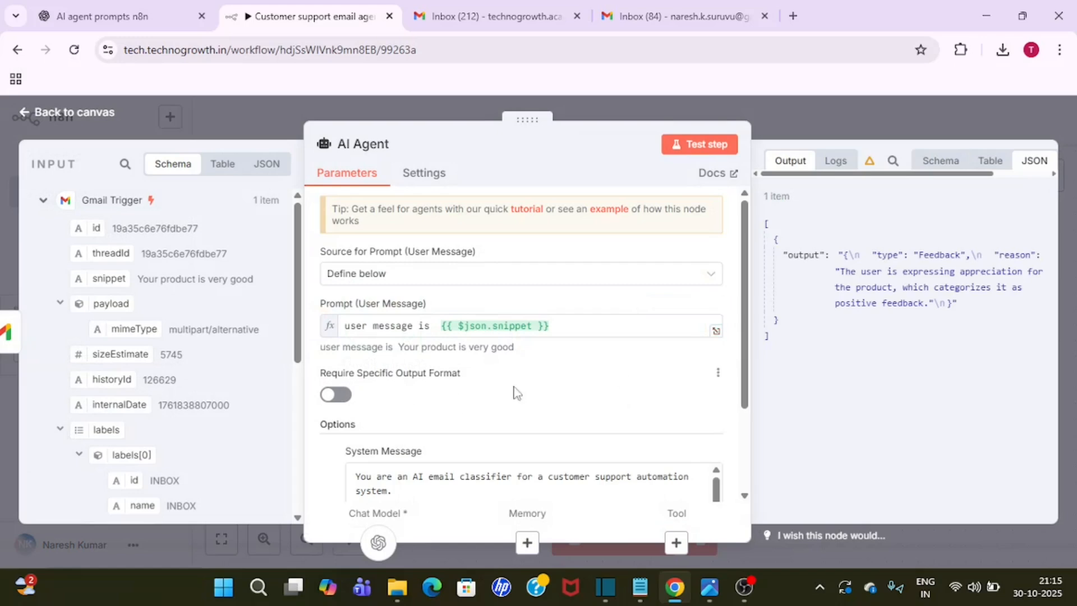
pyautogui.click(341, 397)
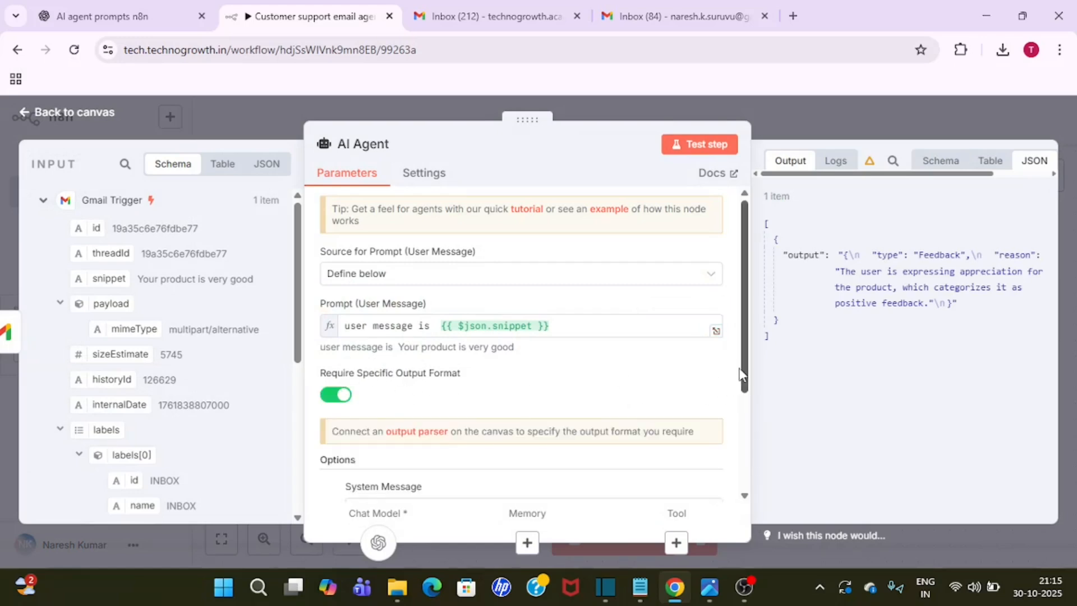
pyautogui.click(803, 120)
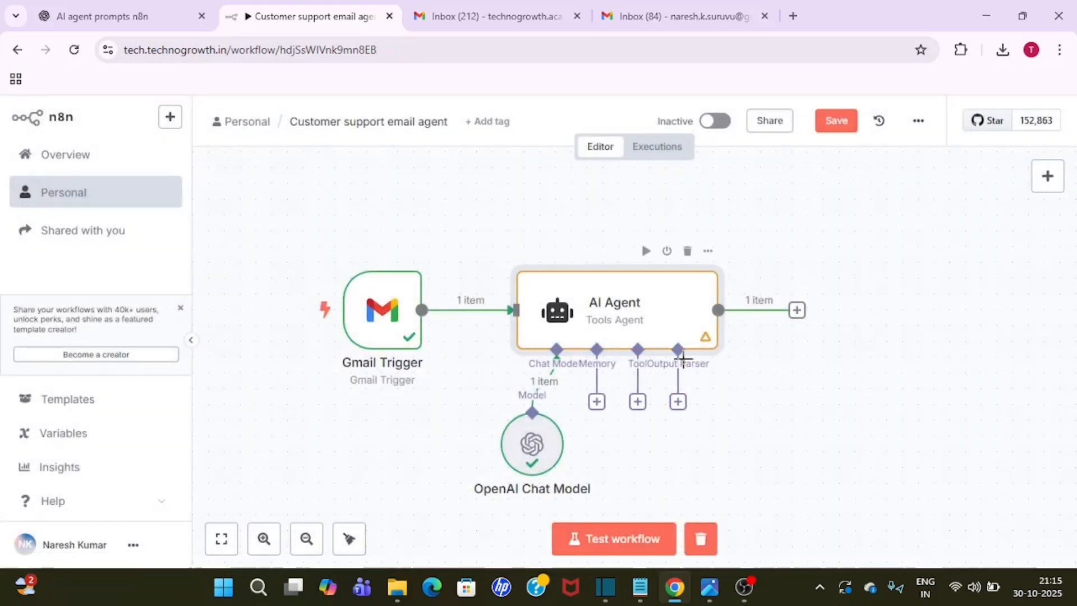
# - Attach a Structured Output Parser to the AI Agent with the schema type Generate From JSON Example
pyautogui.click(678, 402)
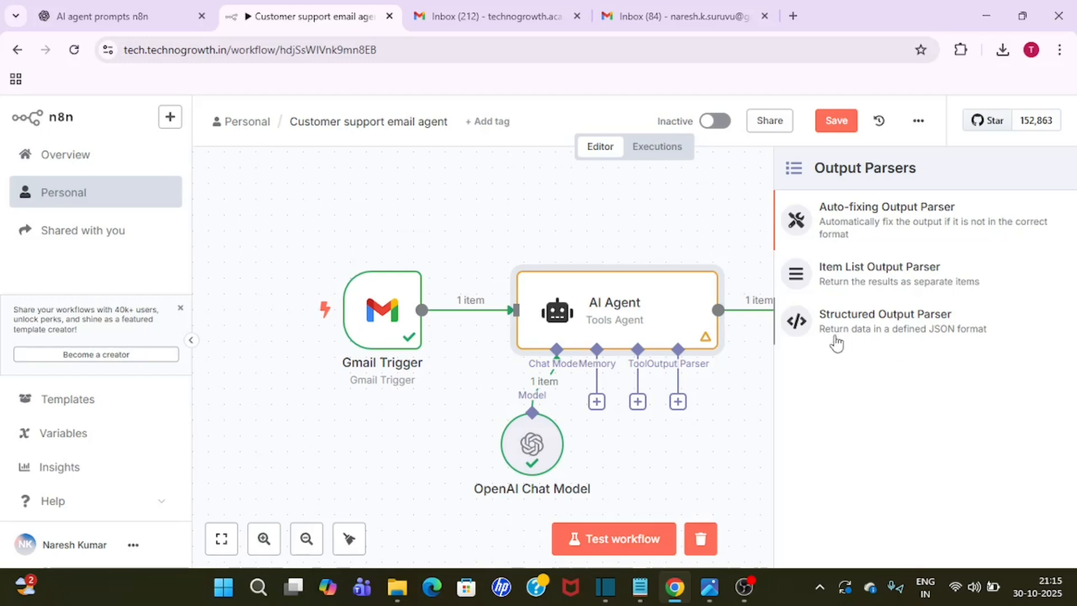
pyautogui.click(909, 325)
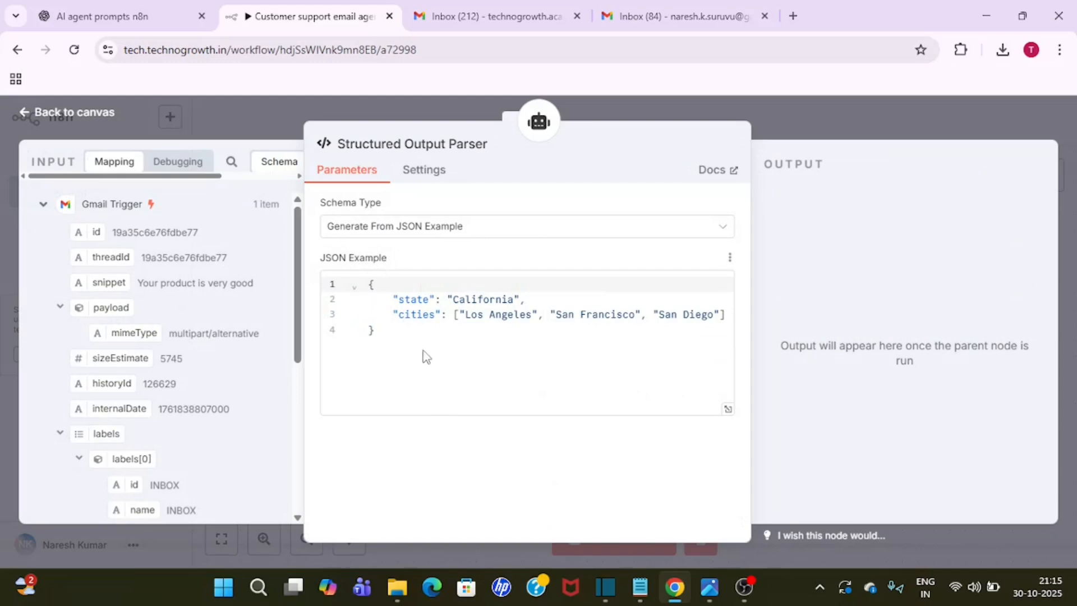
pyautogui.click(500, 226)
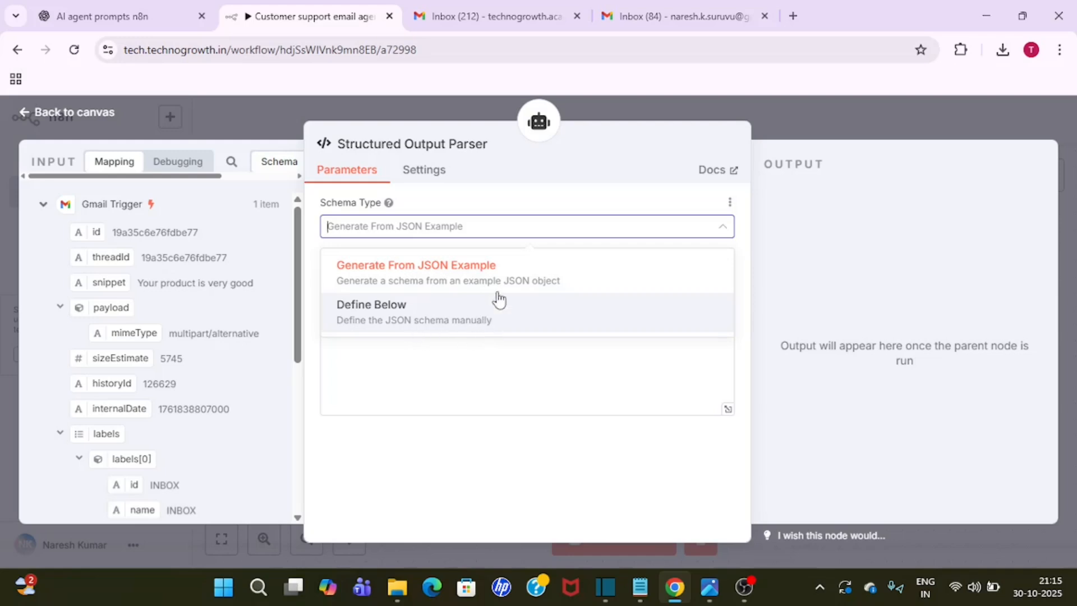
pyautogui.click(454, 280)
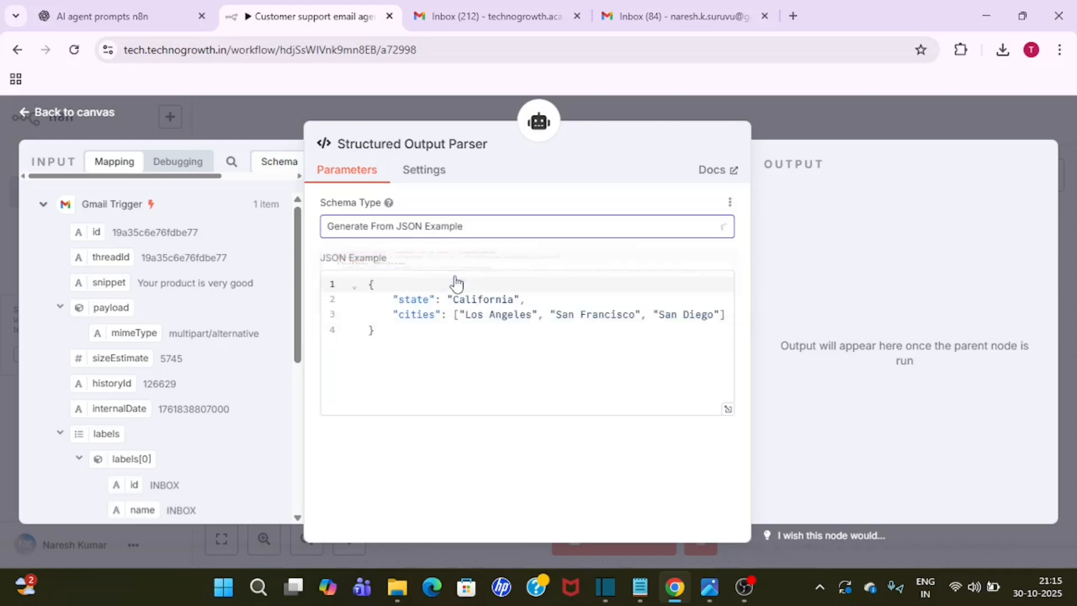
# - Replace the parser's sample state and cities JSON with the copied JSON block containing type and reason
pyautogui.moveTo(394, 336); pyautogui.dragTo(368, 282)
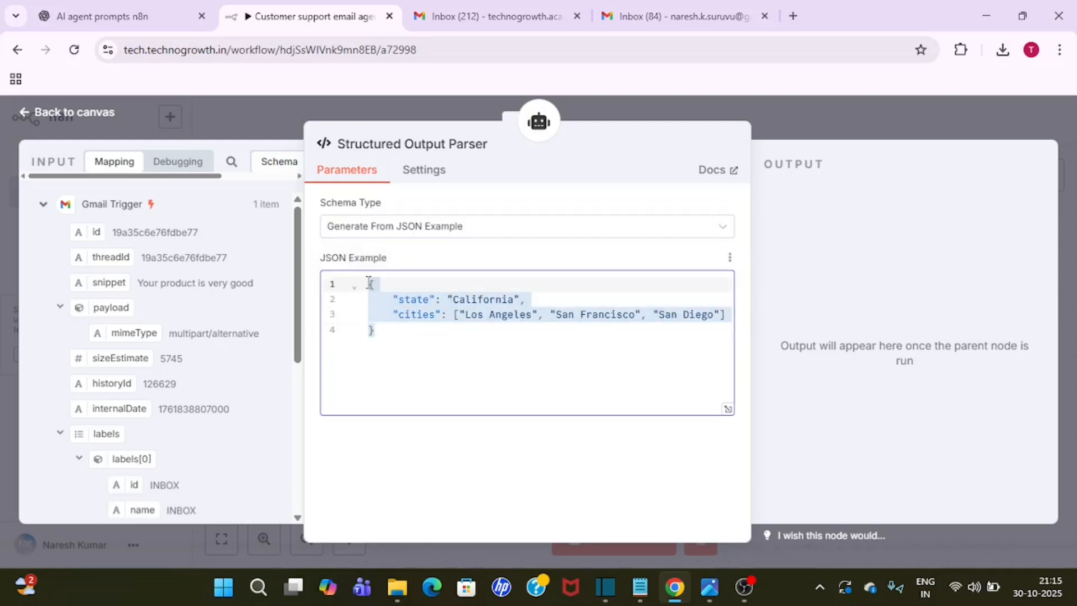
pyautogui.press('BackSpace')
pyautogui.hotkey('ctrl', 'v')
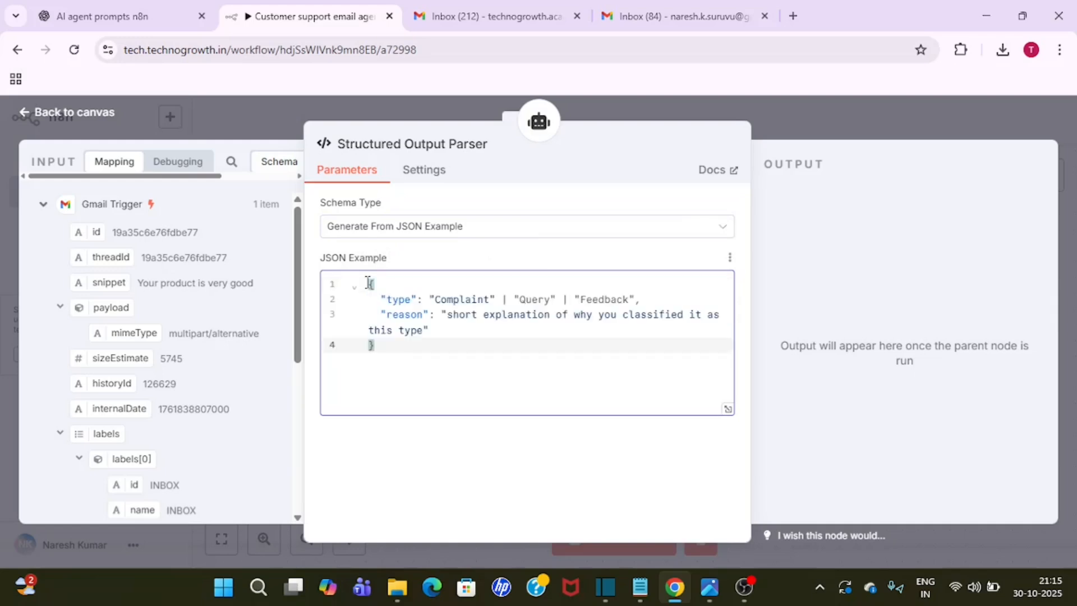
# - Remove the pipe separators from the JSON example's type line and merge the first two labels into "Complaint or Query"
pyautogui.click(505, 299)
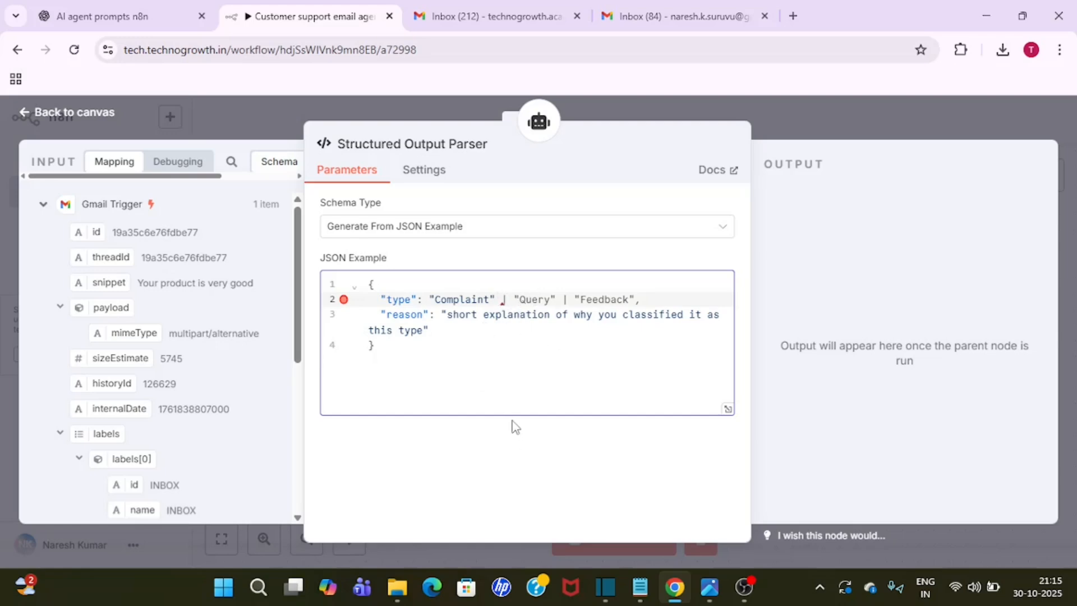
pyautogui.press('BackSpace')
pyautogui.click(566, 299)
pyautogui.press('Delete')
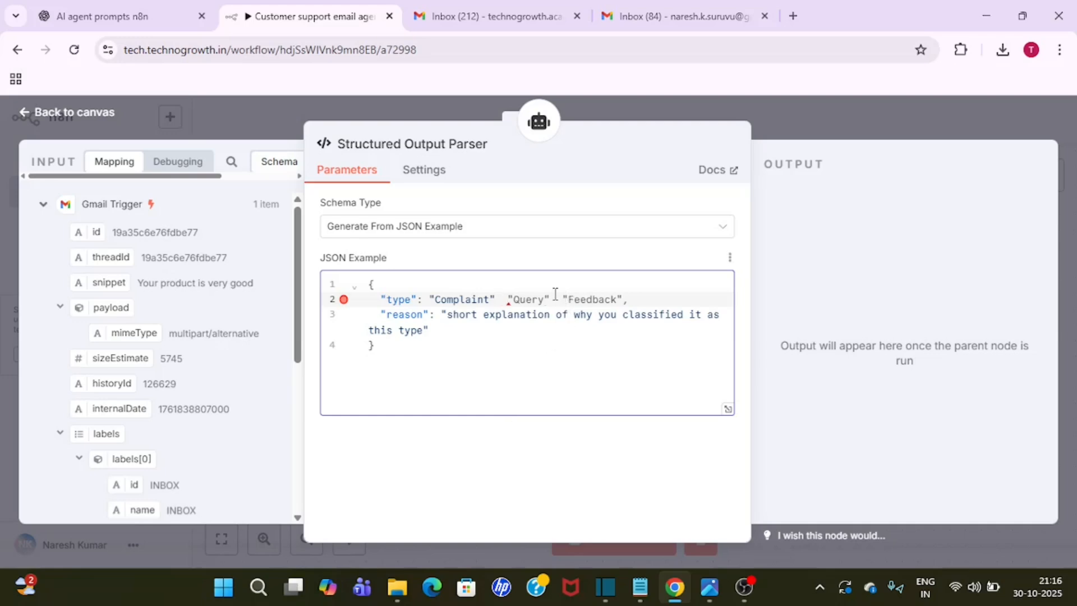
pyautogui.doubleClick(532, 294)
pyautogui.press('BackSpace')
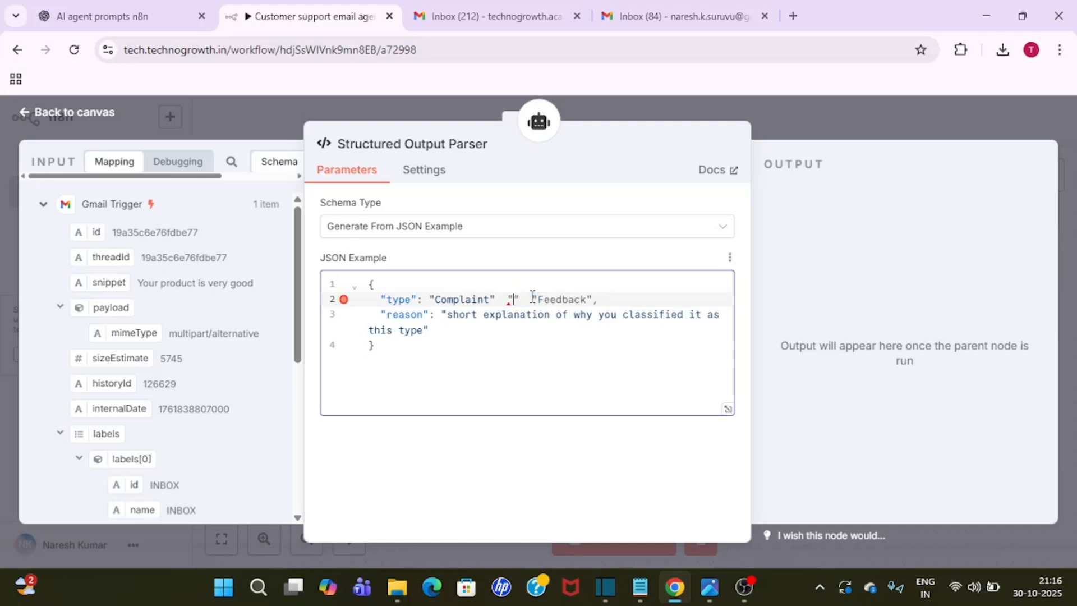
pyautogui.click(488, 299)
pyautogui.write('or Query')
# - Extend the type value to "Complaint or Query or Feedback", delete the leftover empty quotes, and close the parser
pyautogui.doubleClick(629, 302)
pyautogui.hotkey('ctrl', 'c')
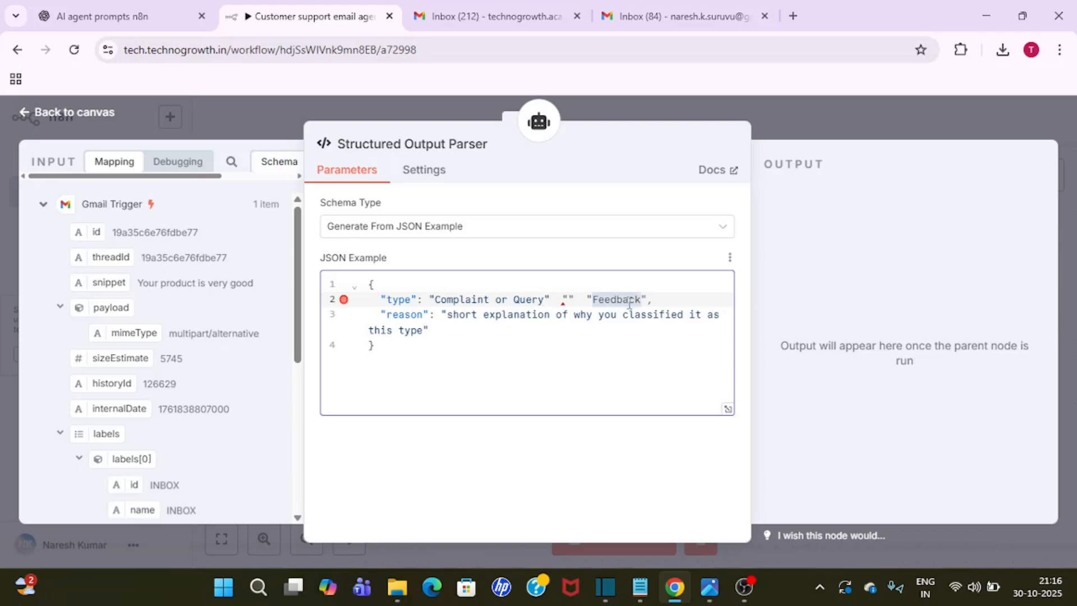
pyautogui.press('BackSpace')
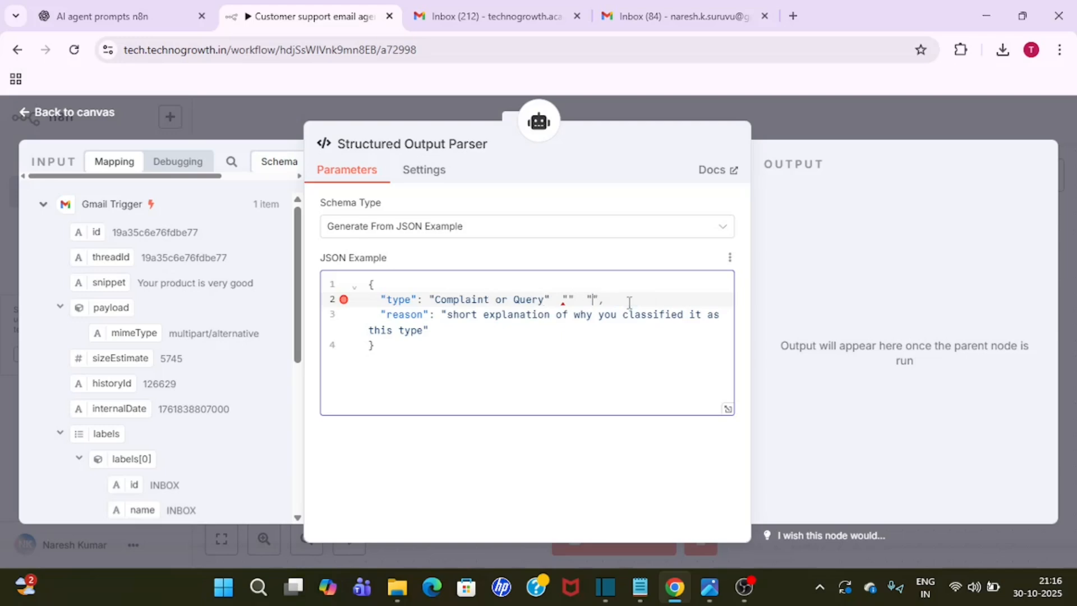
pyautogui.click(542, 299)
pyautogui.write('or')
pyautogui.hotkey('ctrl', 'v')
pyautogui.moveTo(635, 299); pyautogui.dragTo(673, 299)
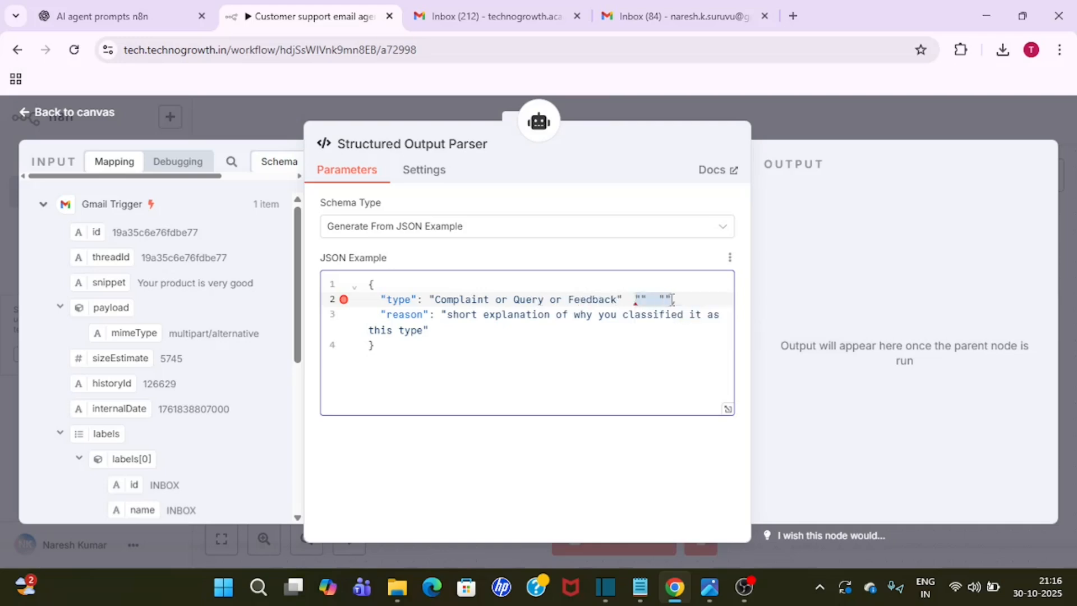
pyautogui.press('BackSpace')
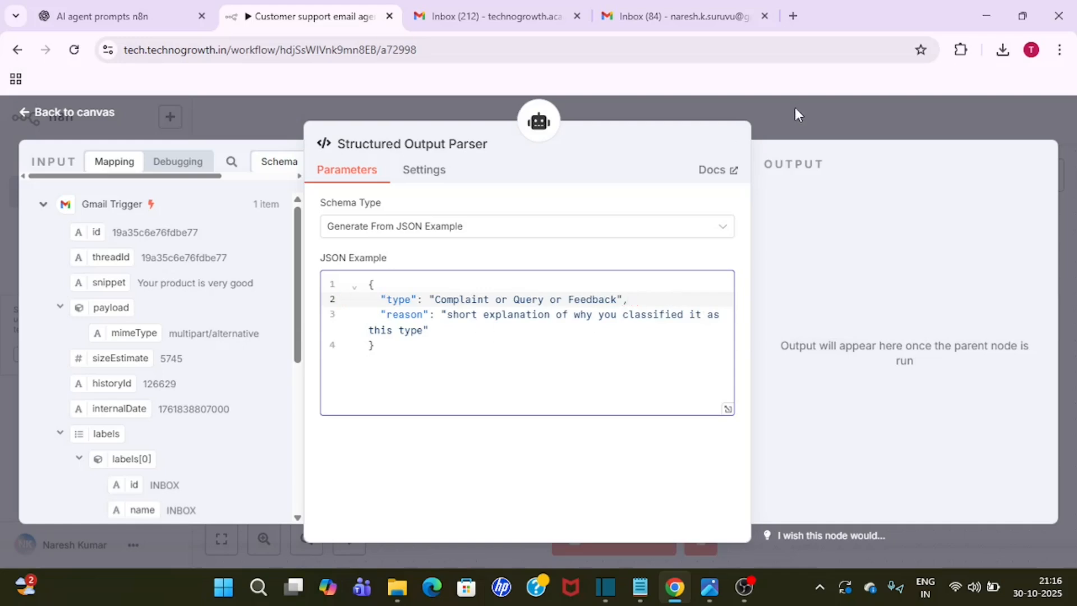
pyautogui.press('Escape')
# - Test the AI Agent node, examine its structured type and reason output, and return to the canvas
pyautogui.doubleClick(620, 303)
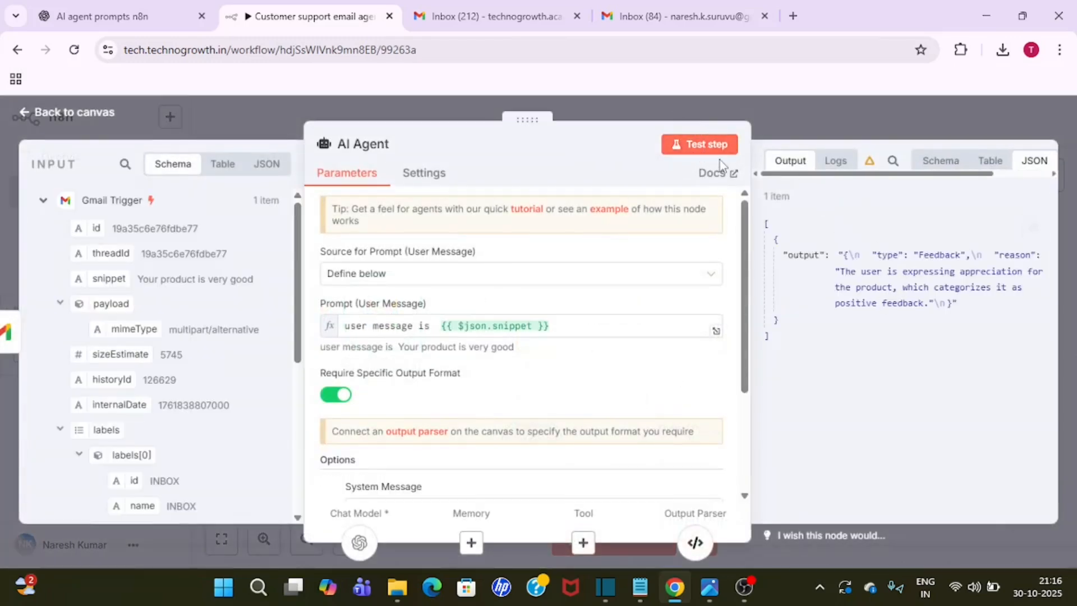
pyautogui.click(708, 146)
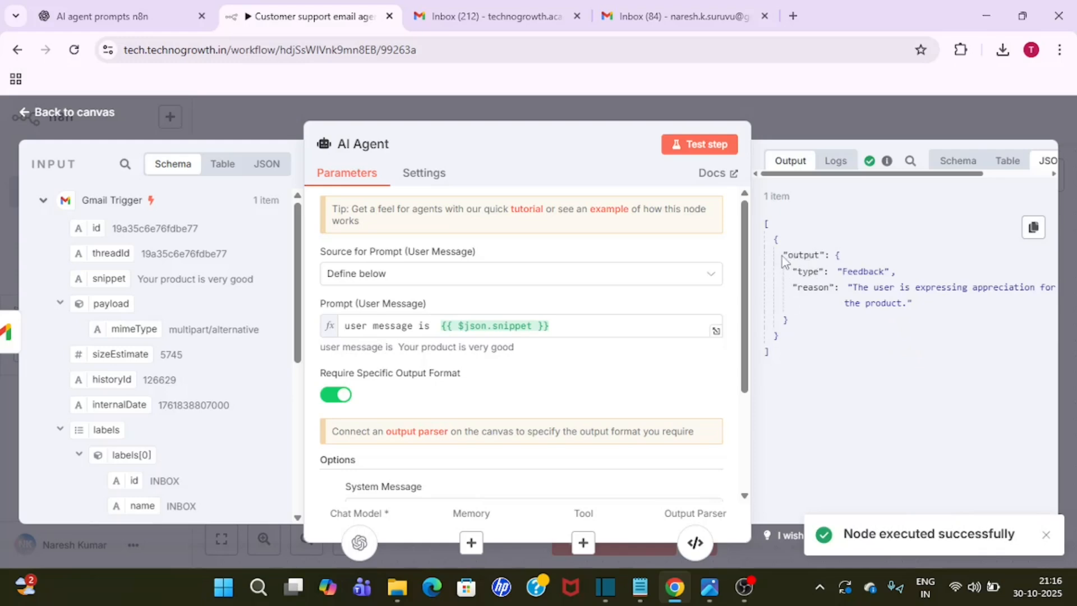
pyautogui.moveTo(783, 256); pyautogui.dragTo(806, 315)
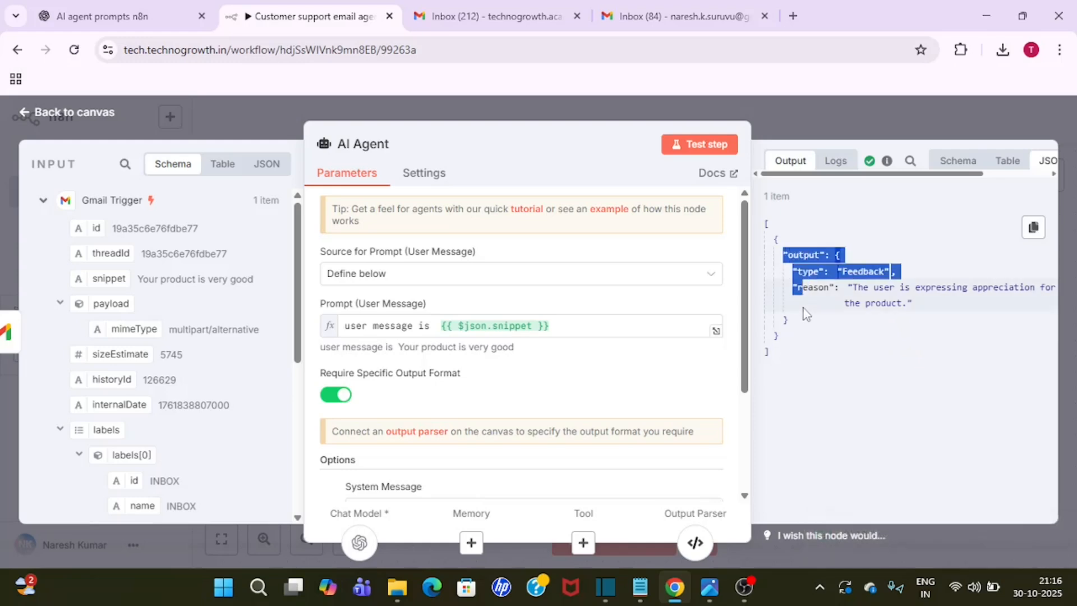
pyautogui.click(835, 350)
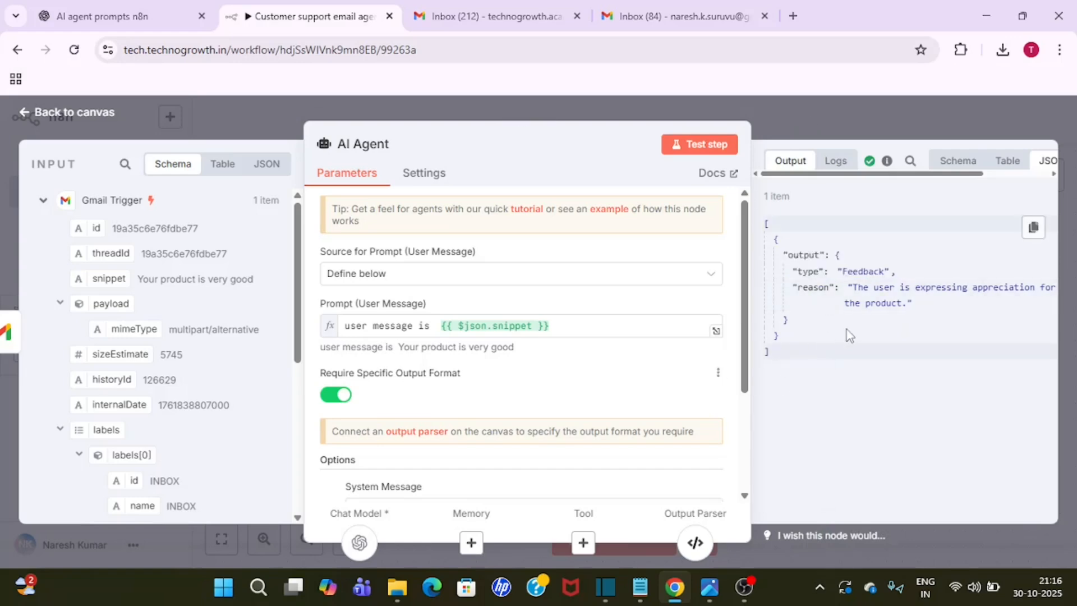
pyautogui.click(802, 136)
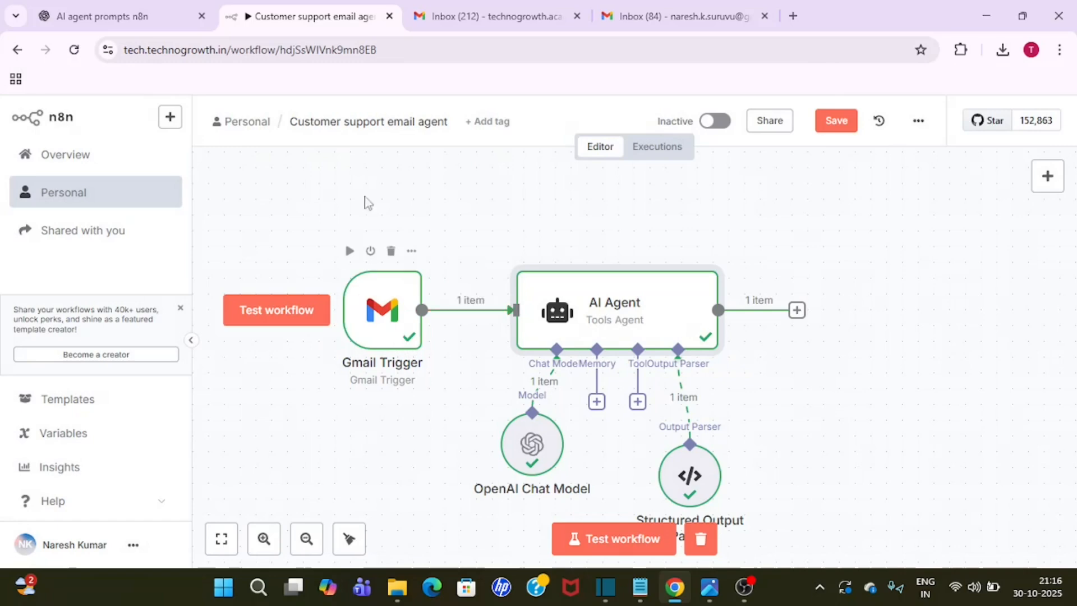
# - Rename the AI Agent node to "classifier agent" and return to the canvas
pyautogui.doubleClick(657, 323)
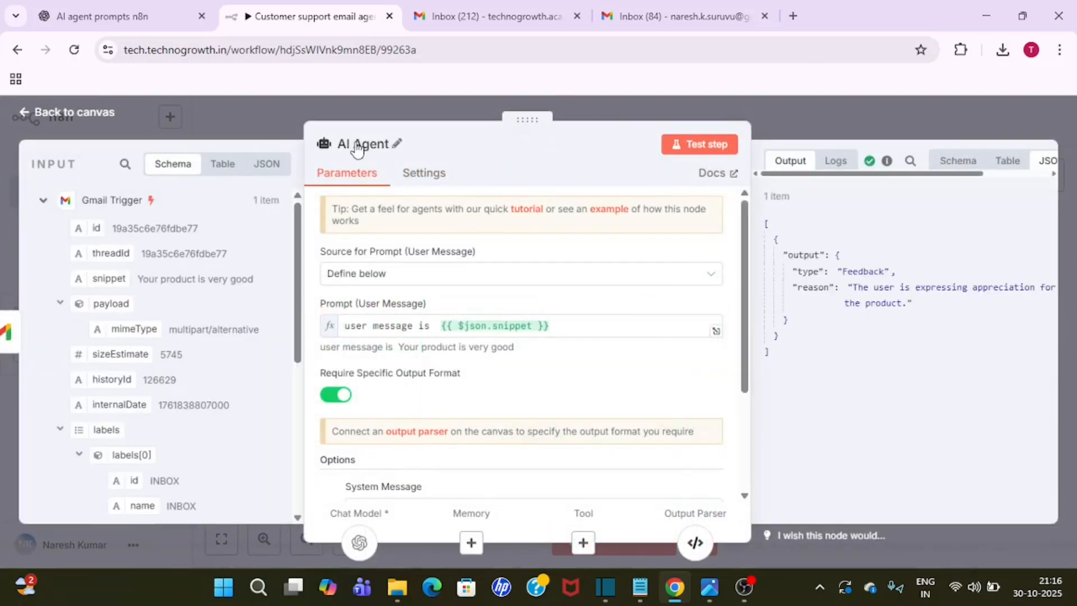
pyautogui.click(357, 144)
pyautogui.tripleClick(468, 137)
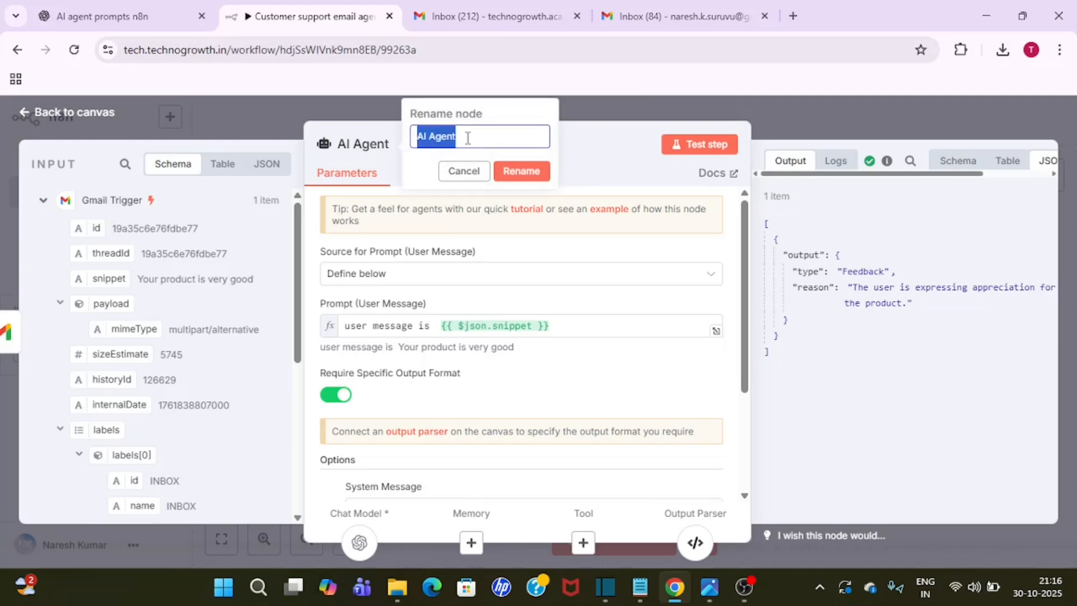
pyautogui.write('classifier')
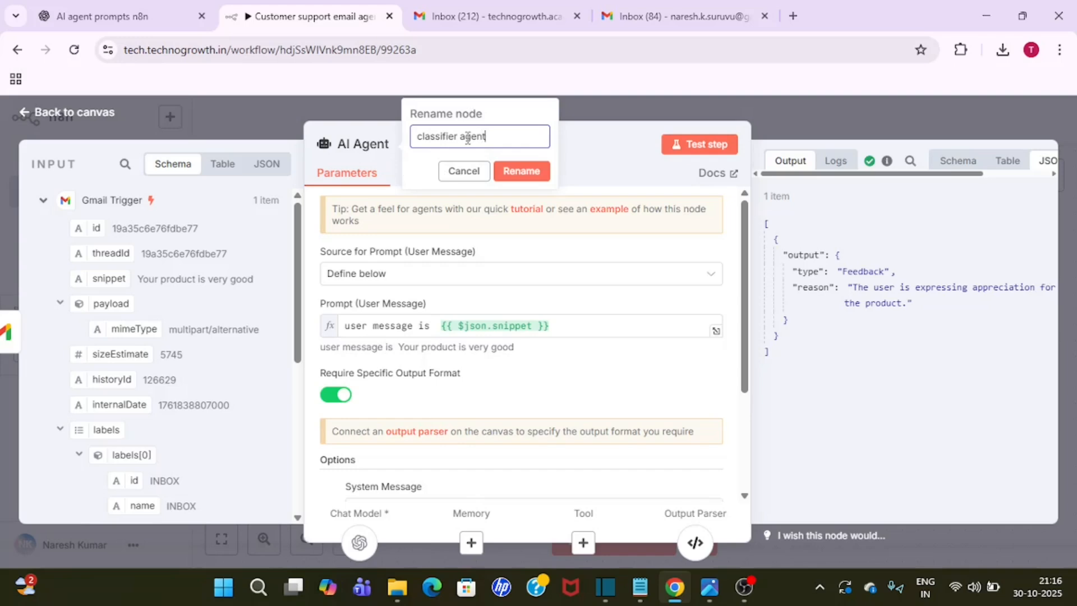
pyautogui.click(518, 172)
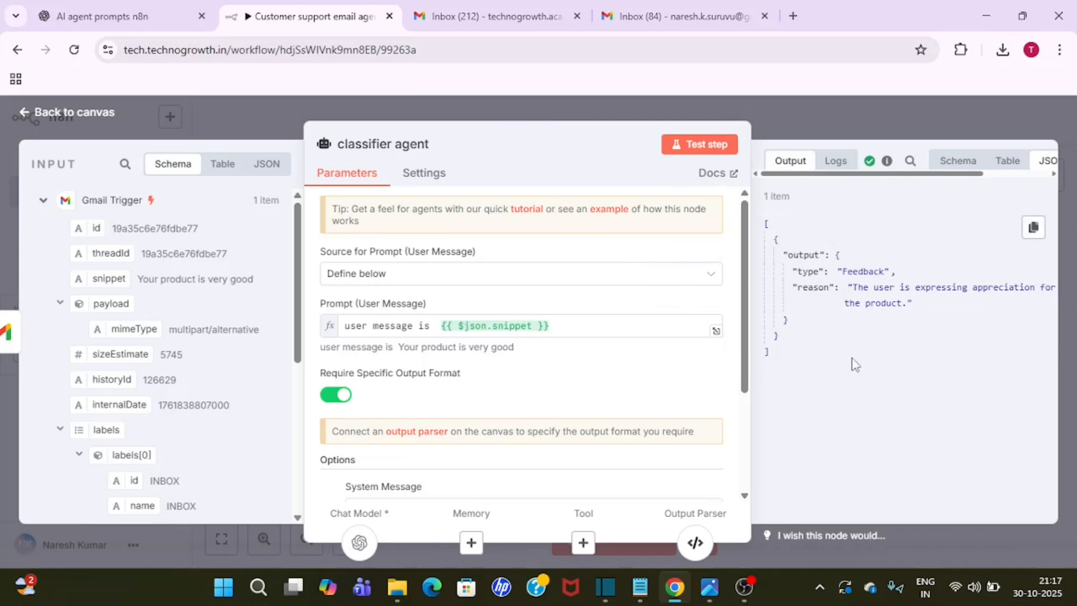
pyautogui.click(826, 109)
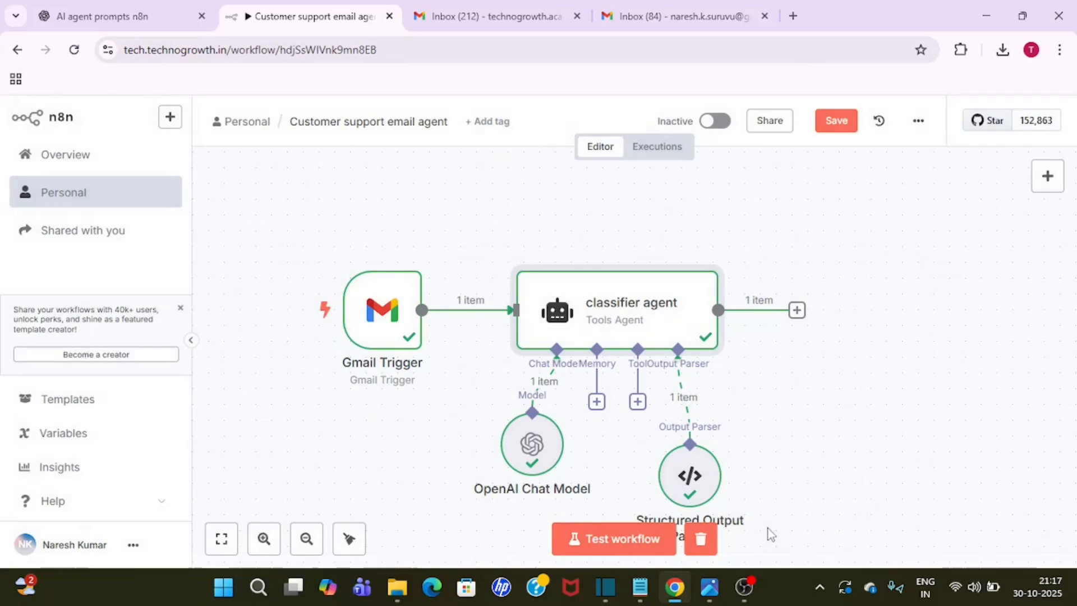
# - Consult the workflow diagram image, and add a Switch node after the classifier agent
pyautogui.click(711, 590)
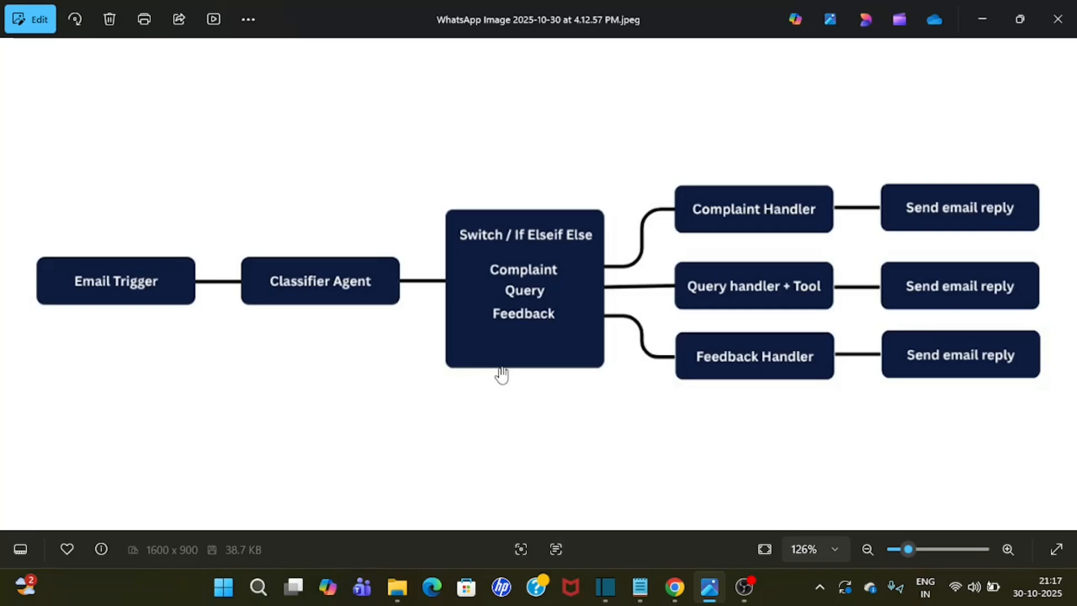
pyautogui.click(982, 19)
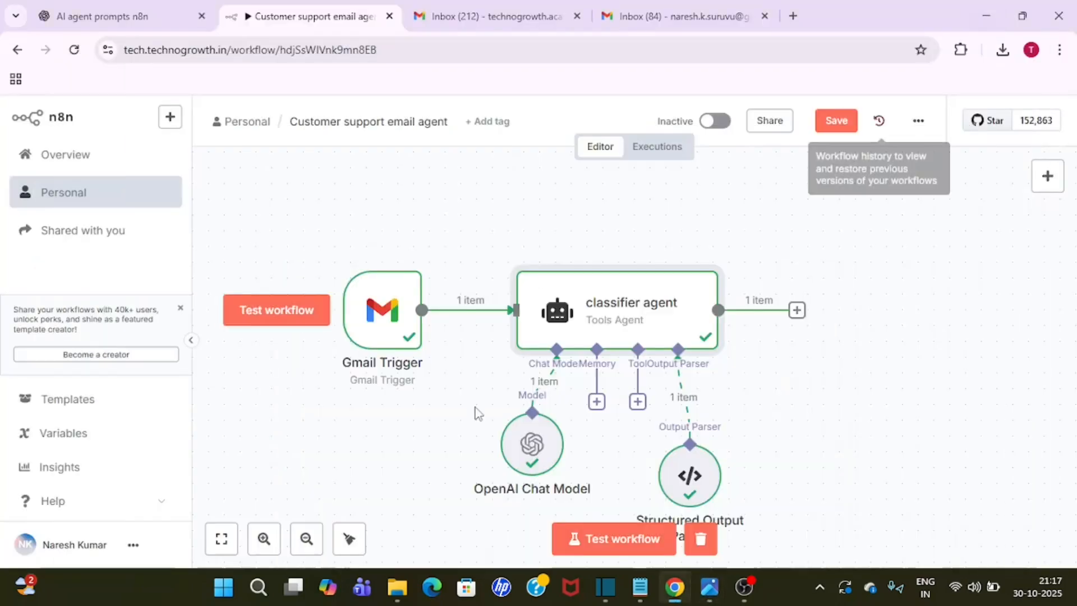
pyautogui.click(796, 310)
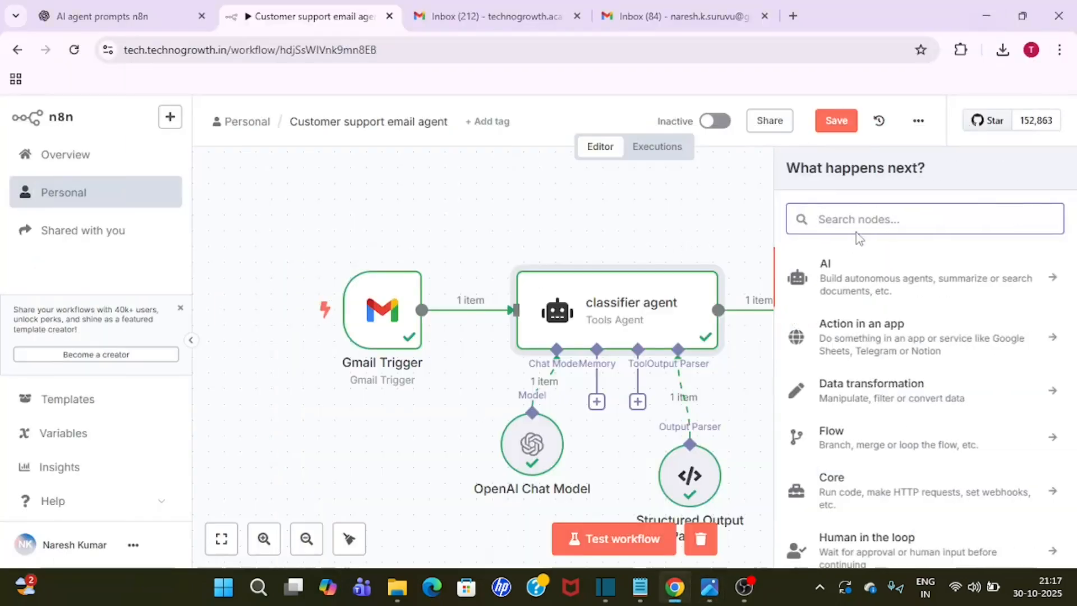
pyautogui.write('switch')
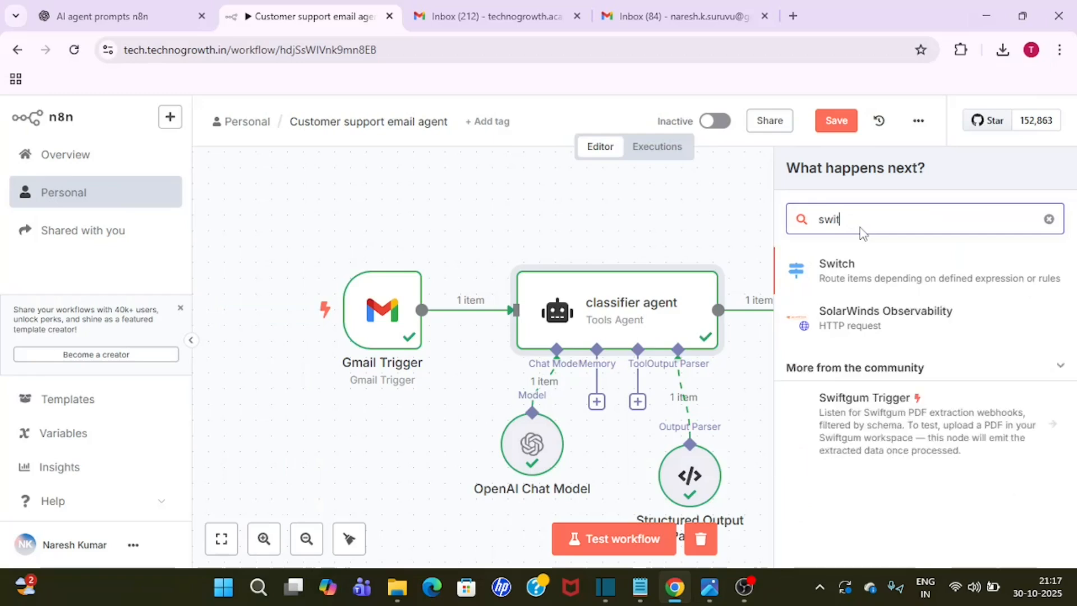
pyautogui.click(875, 275)
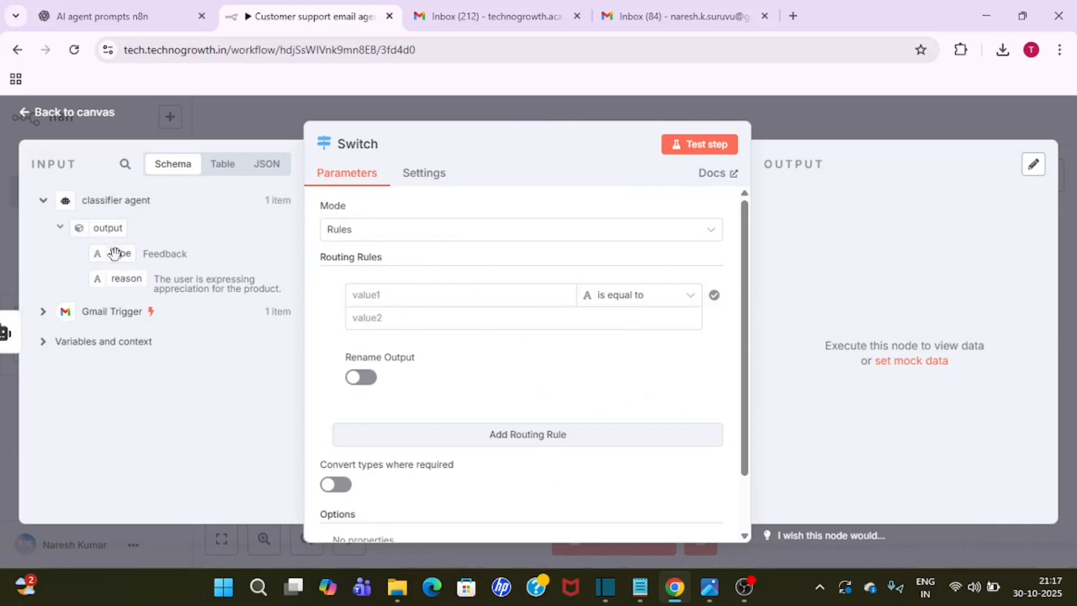
# - Set the Switch's first routing rule to {{ $json.output.type }} is equal to Feedback, and return to the canvas
pyautogui.moveTo(115, 254); pyautogui.dragTo(387, 296)
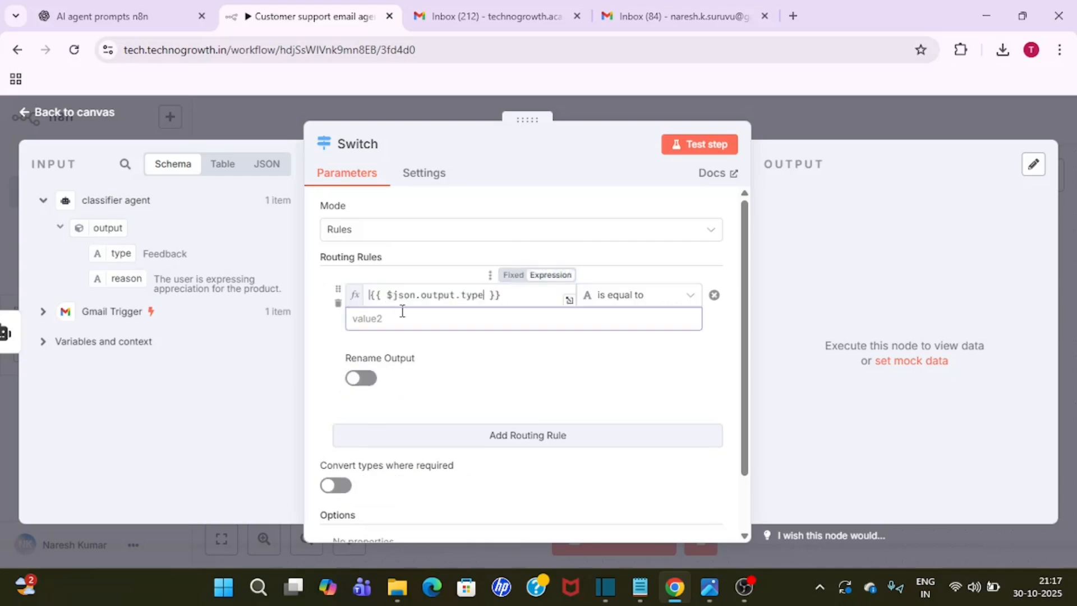
pyautogui.click(648, 317)
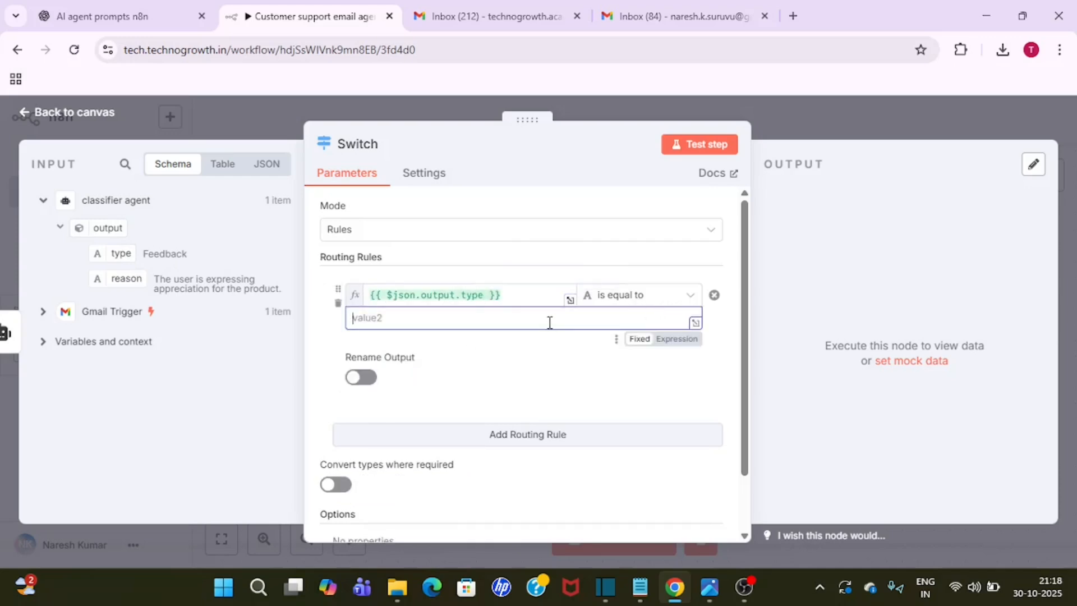
pyautogui.write('Feedback')
pyautogui.click(844, 116)
# - Check the type labels in the Structured Output Parser's JSON example and the comparison data types offered in the Switch rule
pyautogui.doubleClick(690, 487)
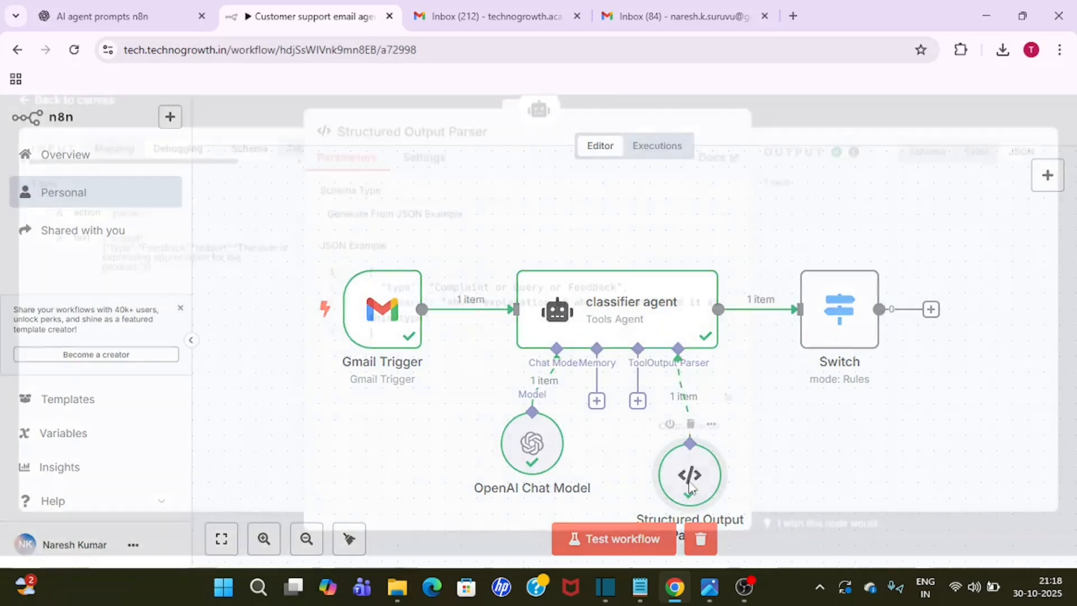
pyautogui.moveTo(438, 301); pyautogui.dragTo(615, 302)
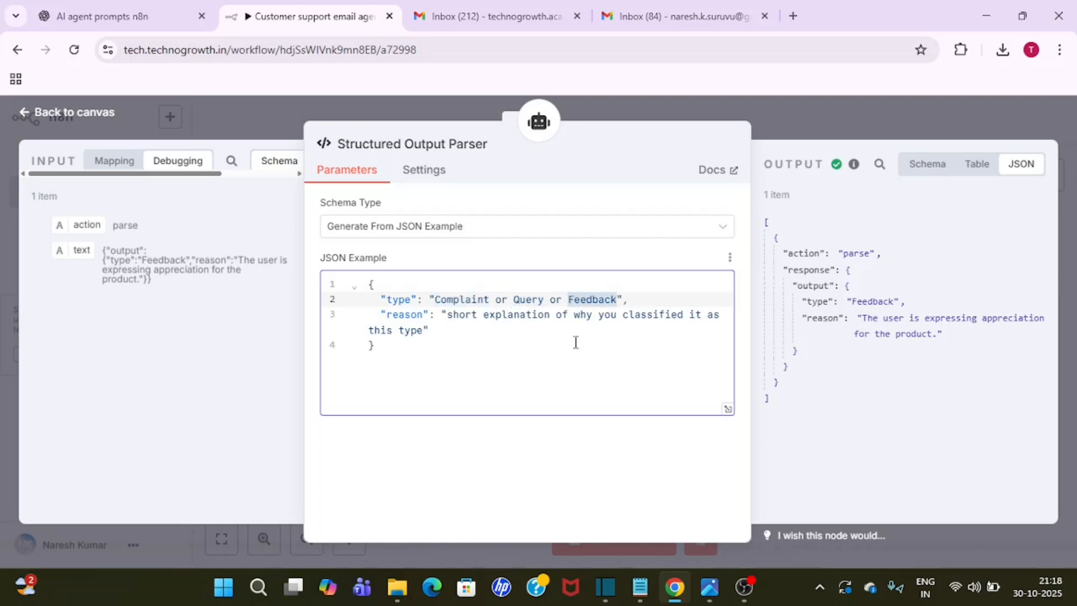
pyautogui.click(893, 100)
pyautogui.doubleClick(844, 300)
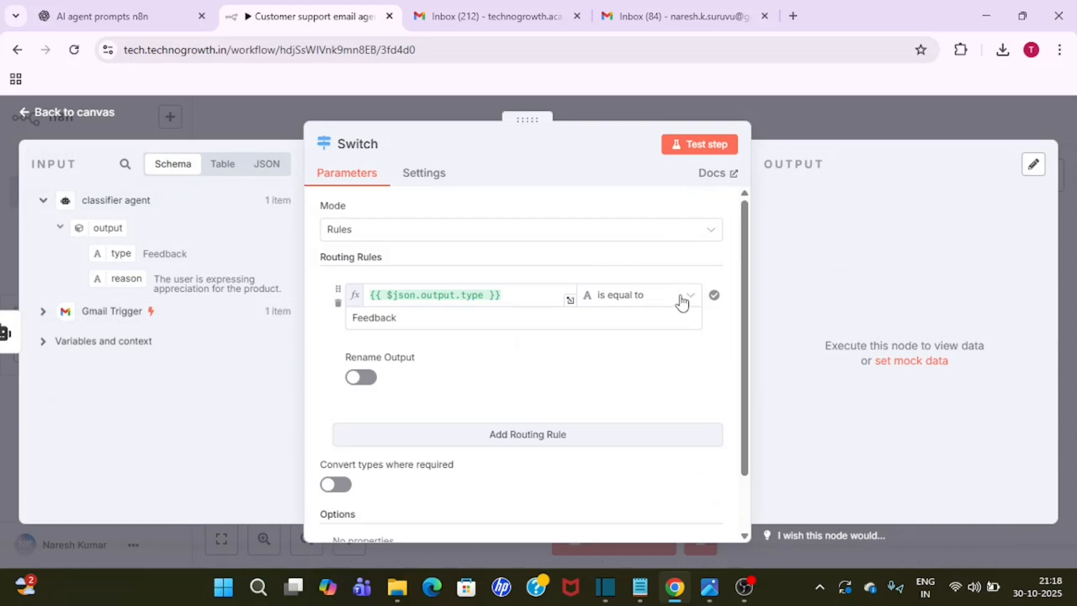
pyautogui.click(666, 306)
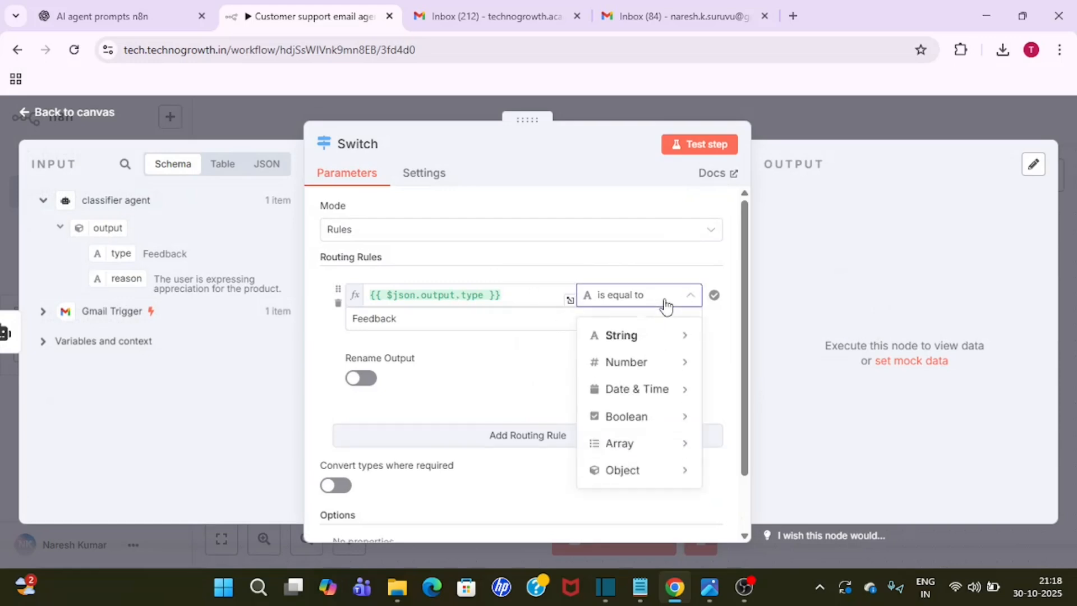
pyautogui.moveTo(674, 335)
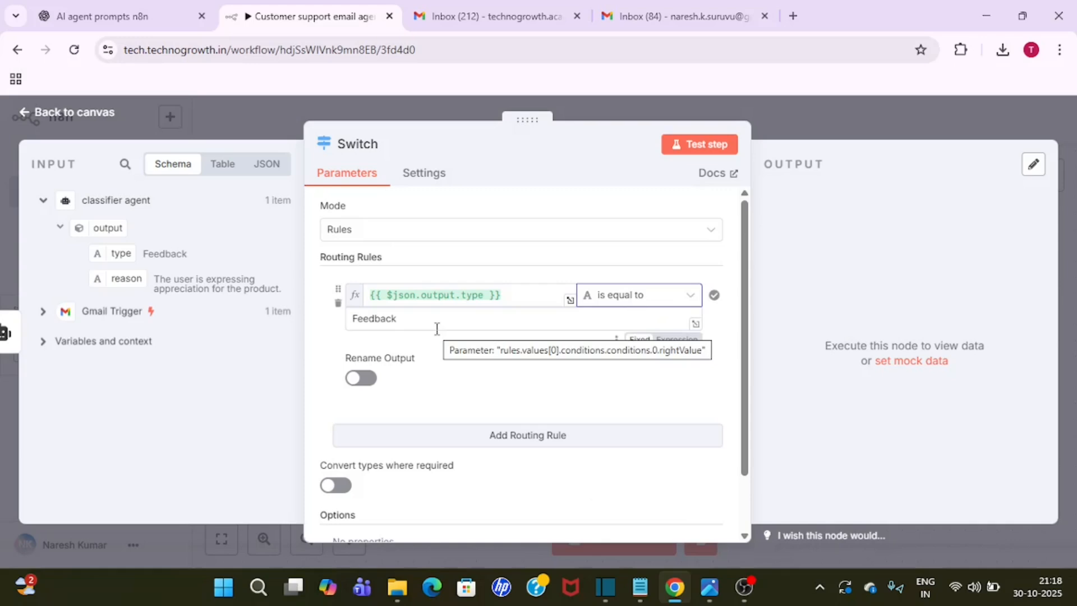
# - Add a second routing rule to the Switch: {{ $json.output.type }} is equal to Query
pyautogui.scroll(-2, 738, 370)
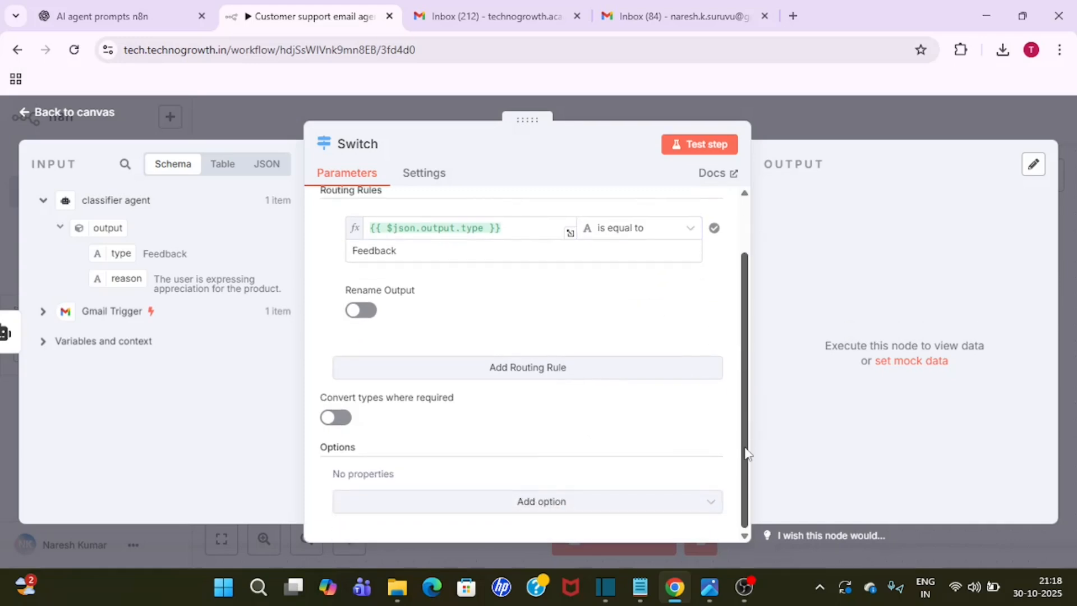
pyautogui.click(558, 371)
pyautogui.scroll(1, 752, 365)
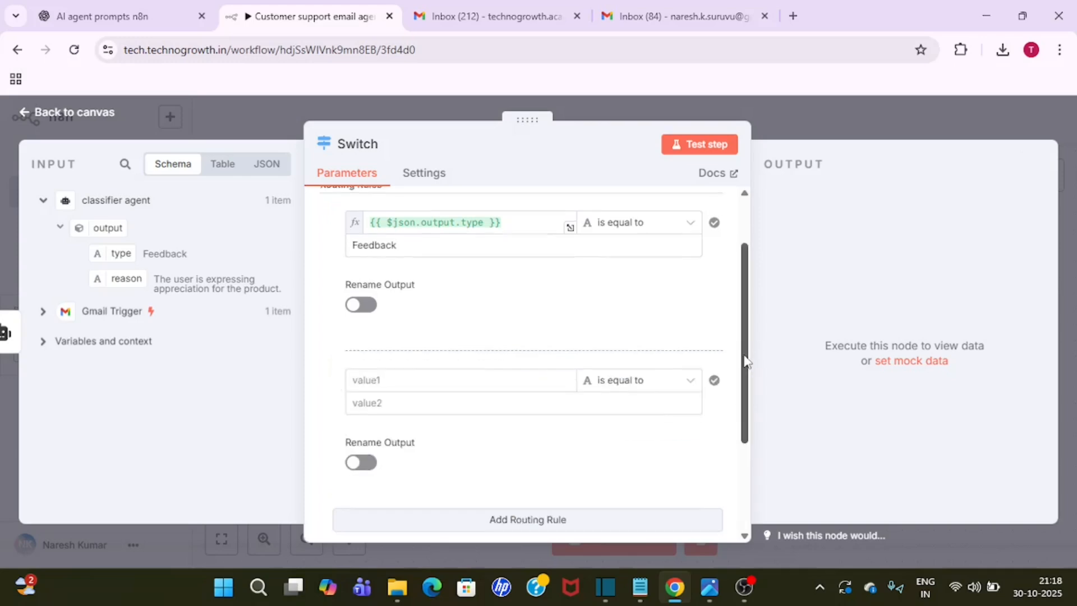
pyautogui.moveTo(498, 247); pyautogui.dragTo(370, 251)
pyautogui.hotkey('ctrl', 'c')
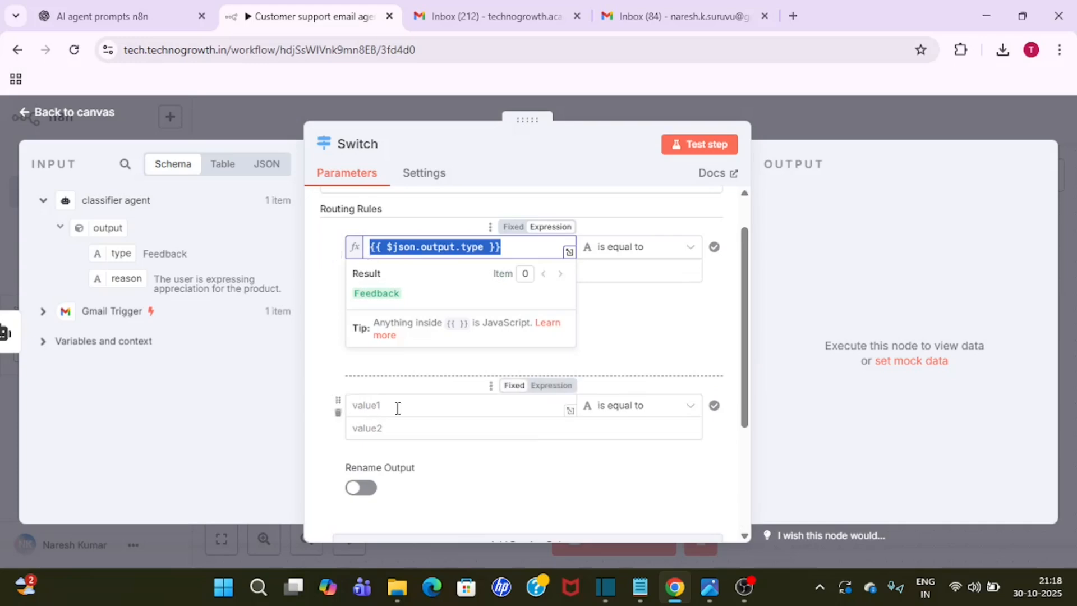
pyautogui.click(408, 406)
pyautogui.hotkey('ctrl', 'v')
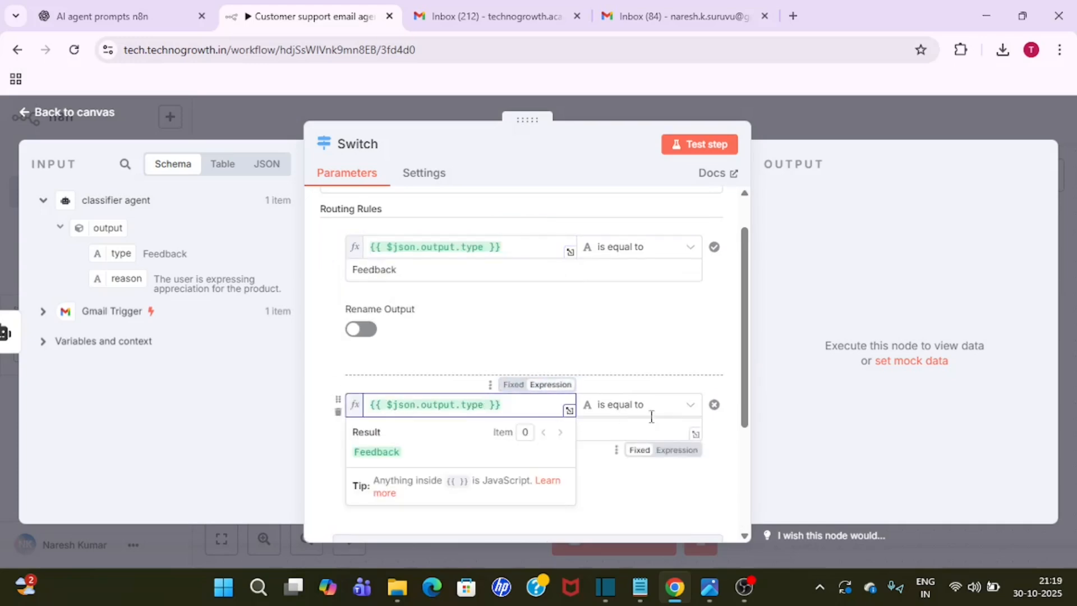
pyautogui.click(625, 426)
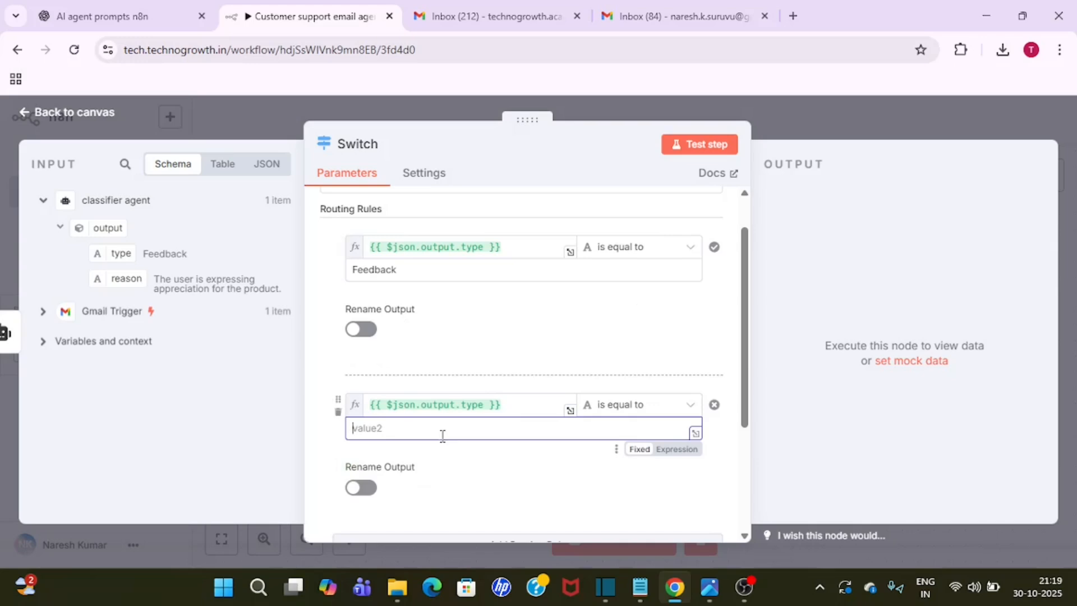
pyautogui.write('Query')
pyautogui.scroll(-3, 536, 412)
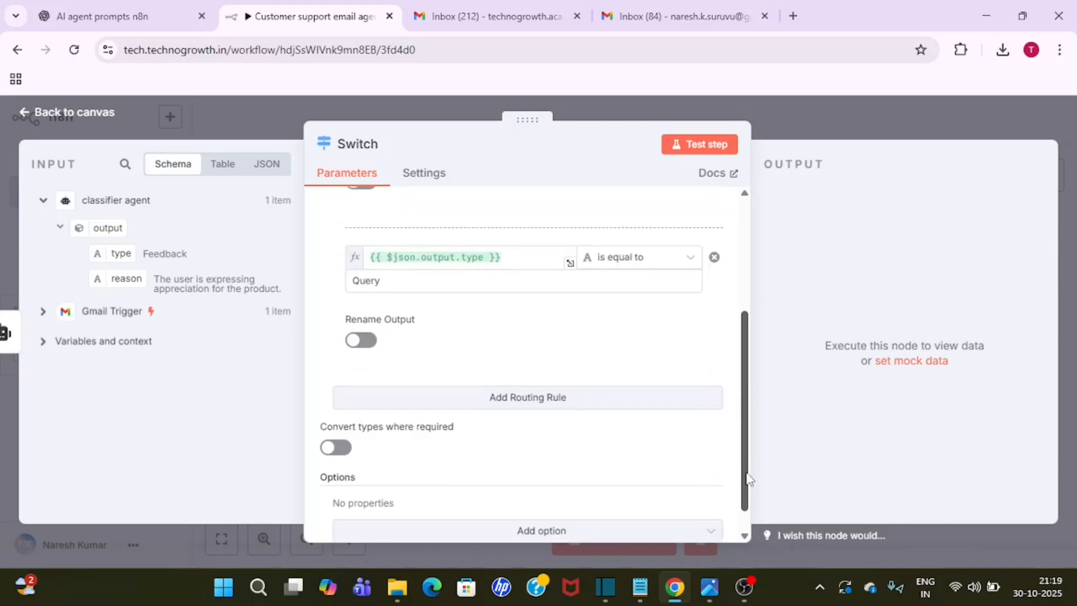
# - Add a third routing rule to the Switch: {{ $json.output.type }} is equal to Feedback, consulting the workflow diagram image for the category order
pyautogui.click(535, 413)
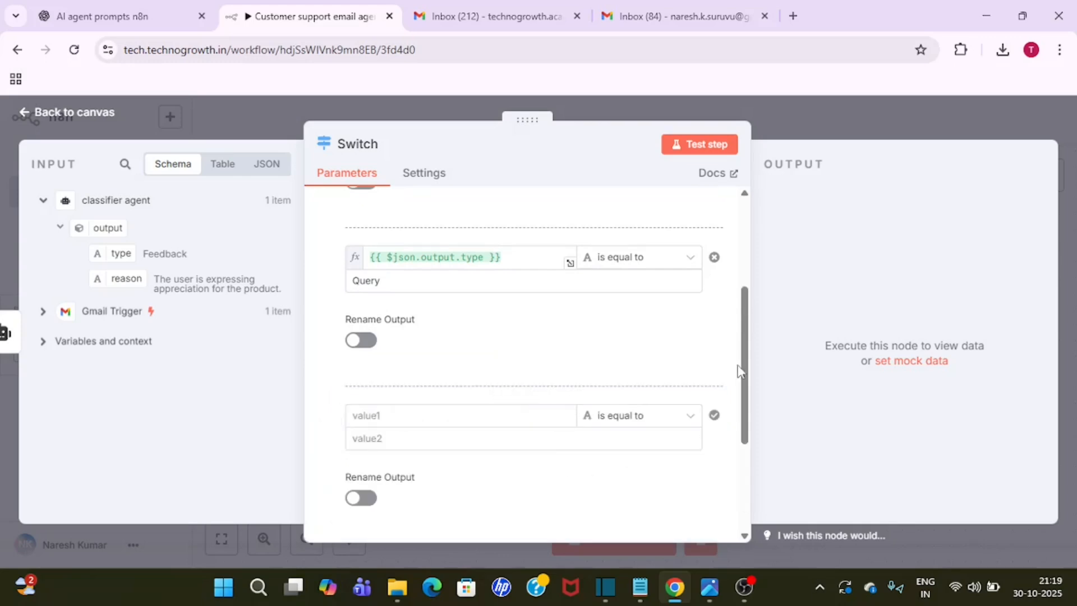
pyautogui.scroll(-2, 749, 432)
pyautogui.scroll(-1, 749, 432)
pyautogui.click(413, 287)
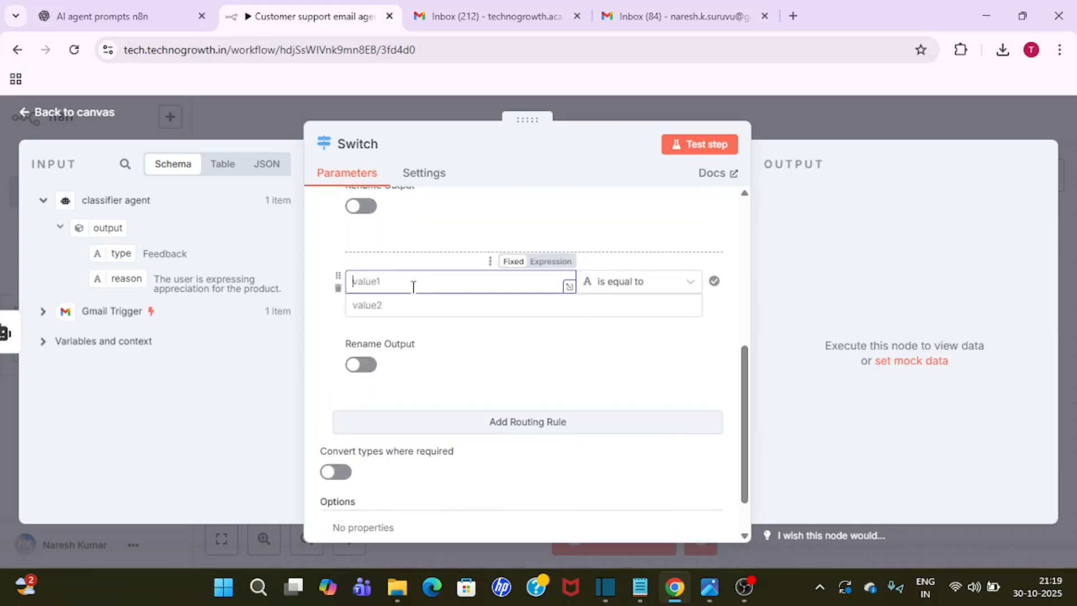
pyautogui.hotkey('ctrl', 'v')
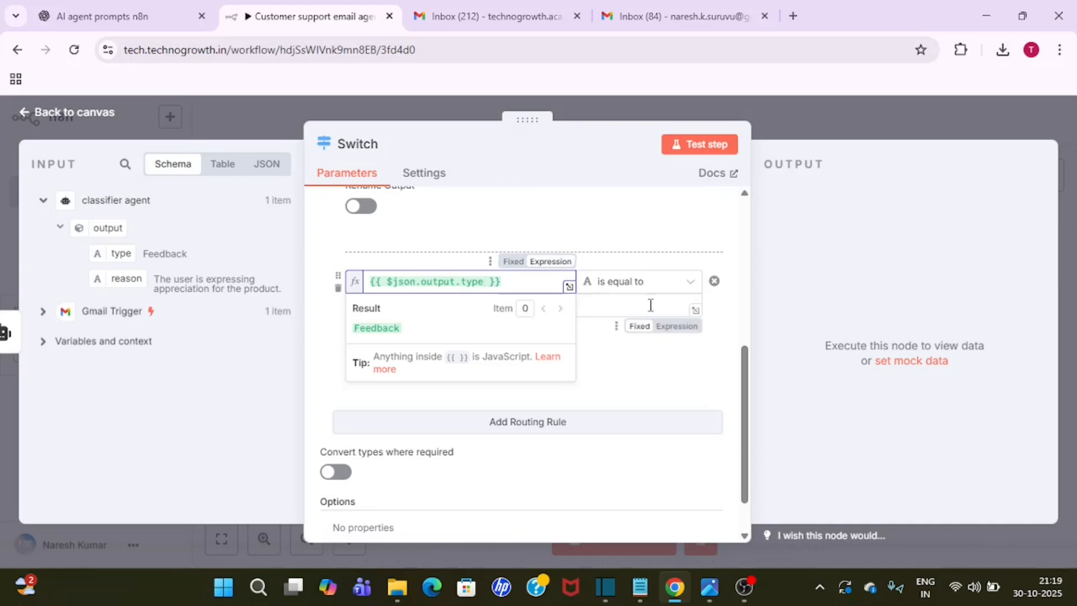
pyautogui.click(625, 305)
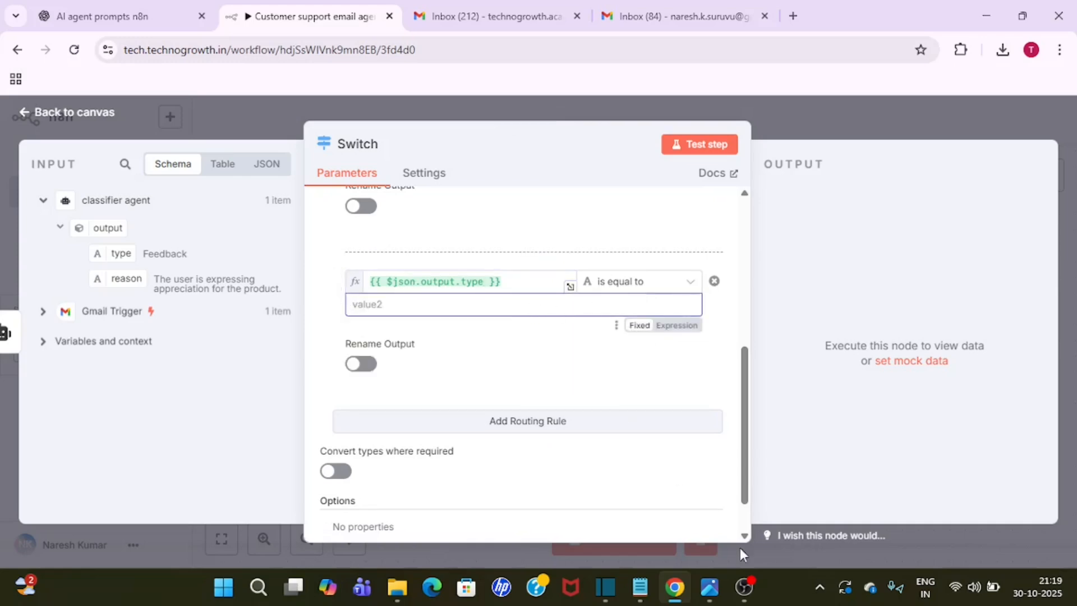
pyautogui.click(709, 587)
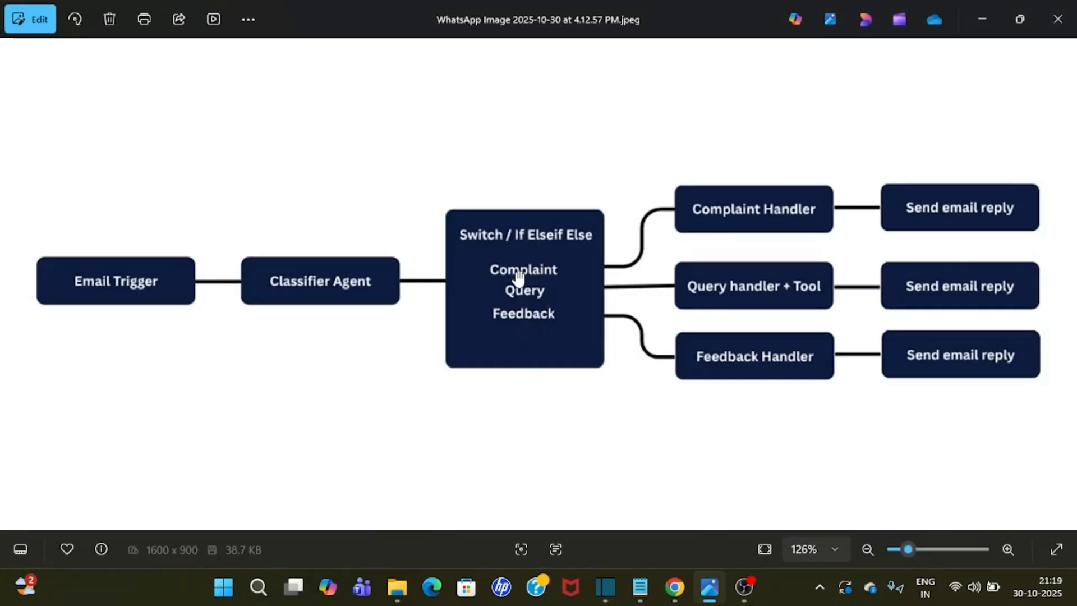
pyautogui.click(983, 19)
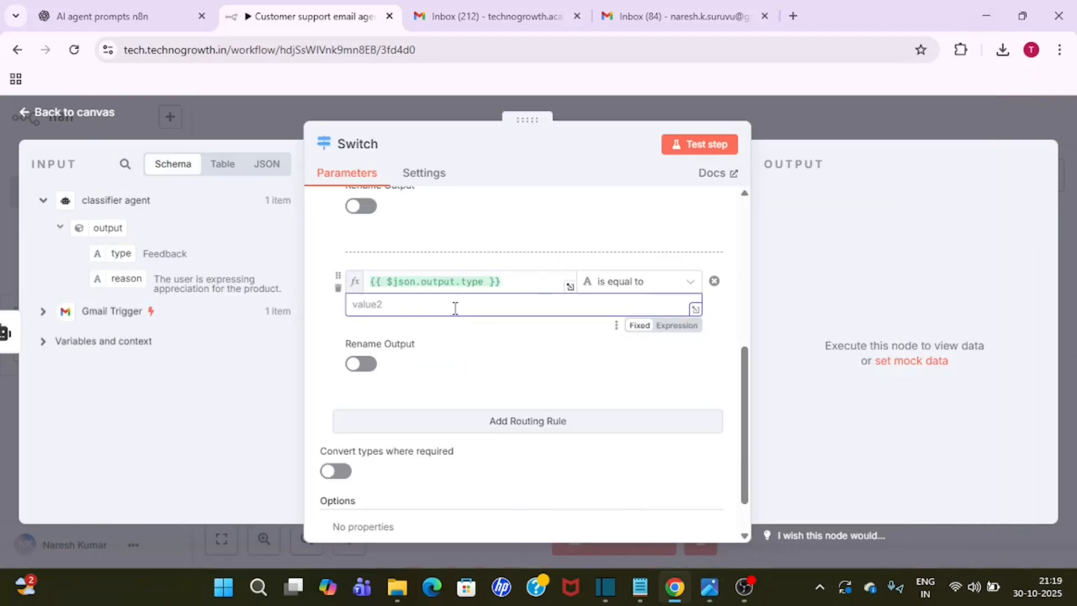
pyautogui.write('Feedback')
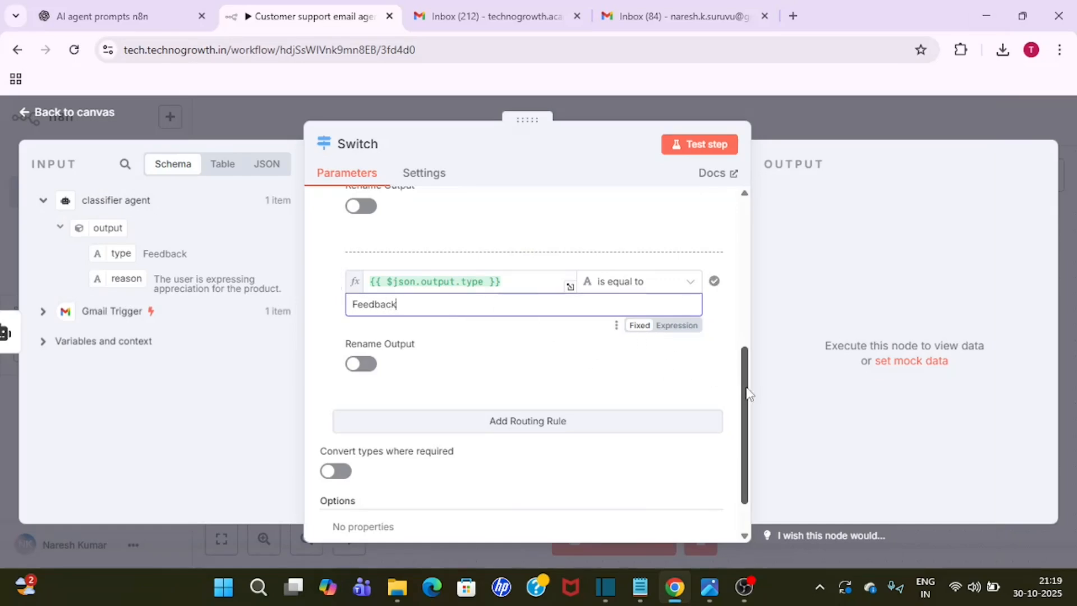
# - Change the comparison value of the Switch's first routing rule to Complaint
pyautogui.moveTo(744, 363); pyautogui.dragTo(753, 218)
pyautogui.click(440, 320)
pyautogui.doubleClick(442, 323)
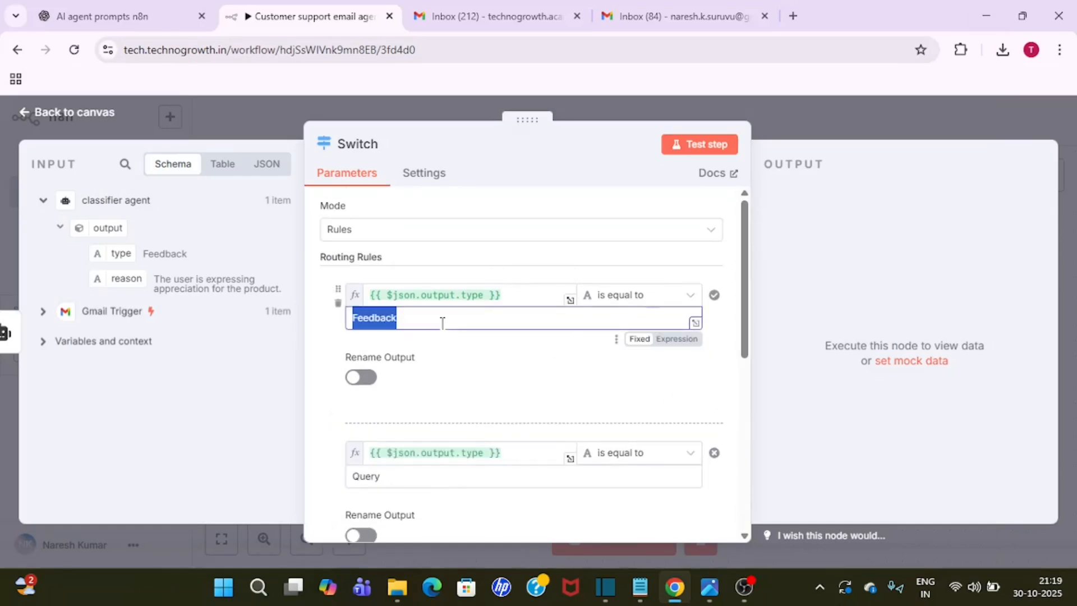
pyautogui.write('Complaint')
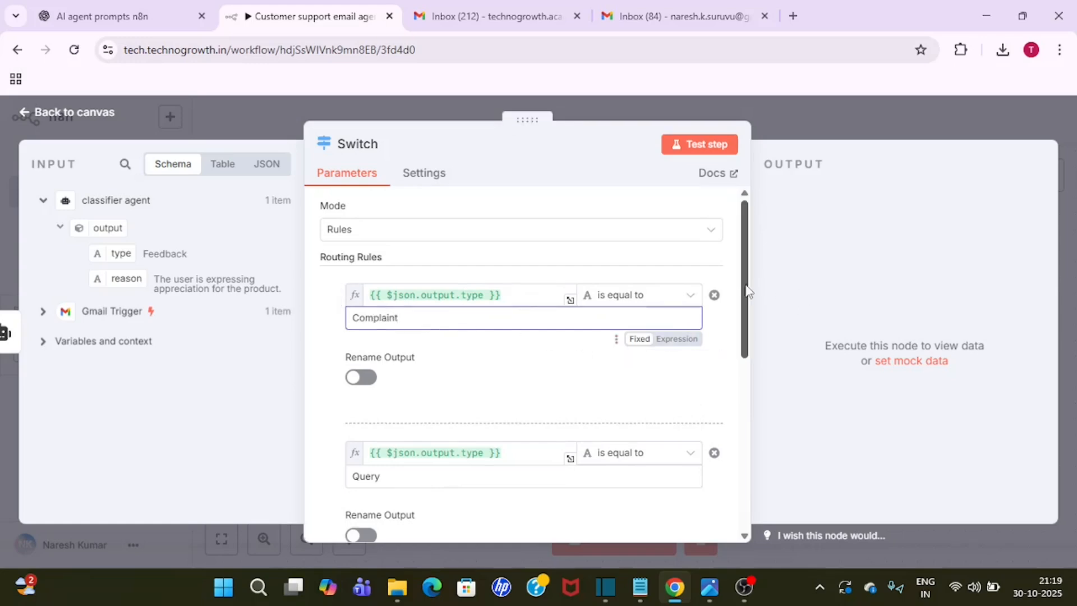
pyautogui.moveTo(745, 293); pyautogui.dragTo(758, 249)
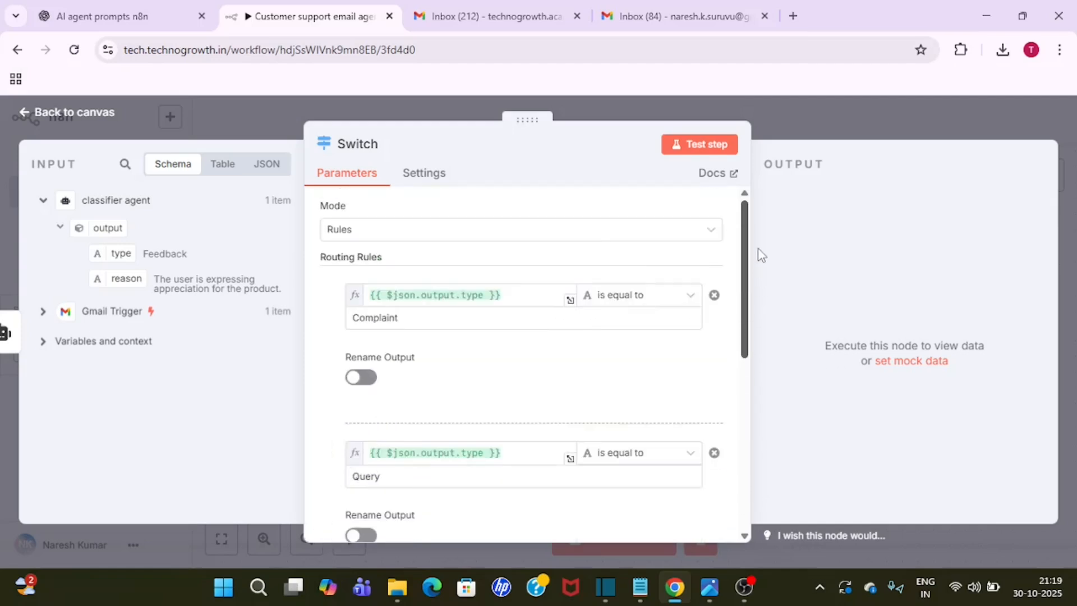
# - Test the Switch node, inspect its output branches, and compare them with the classifier agent's output
pyautogui.click(705, 148)
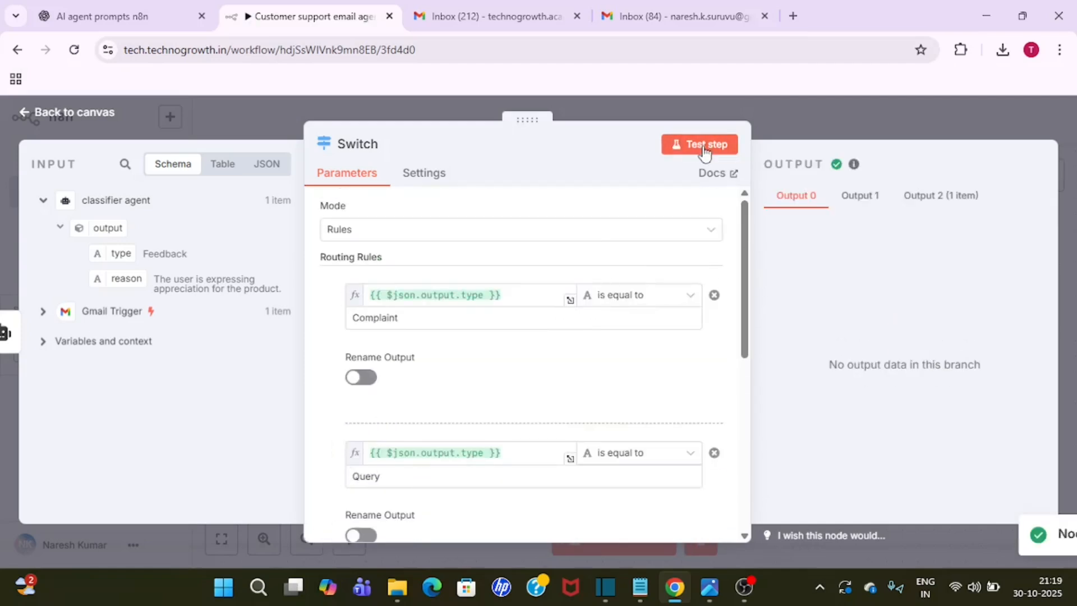
pyautogui.click(863, 207)
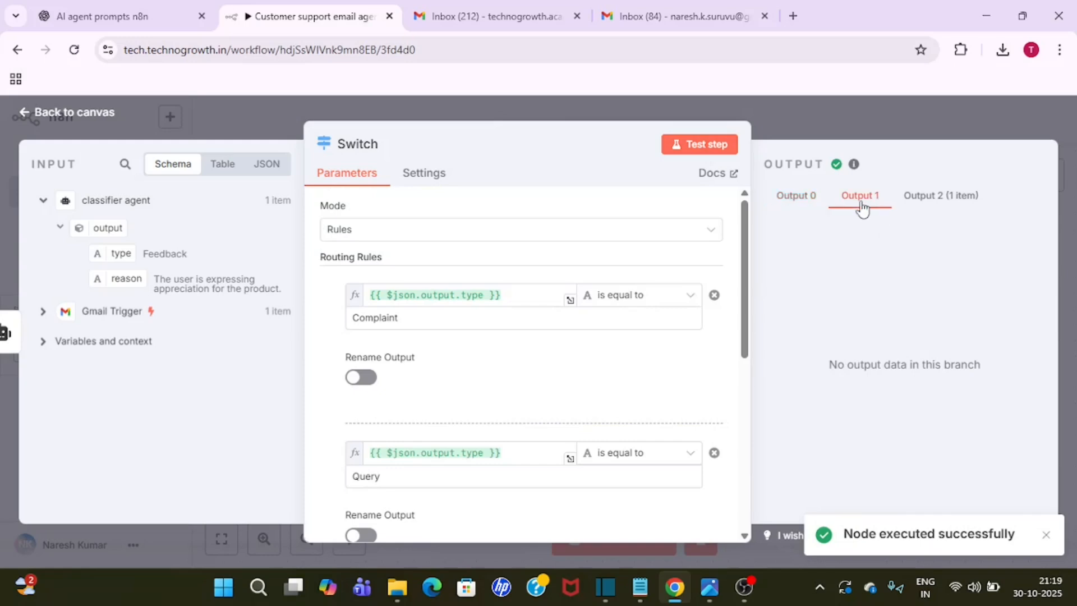
pyautogui.click(940, 203)
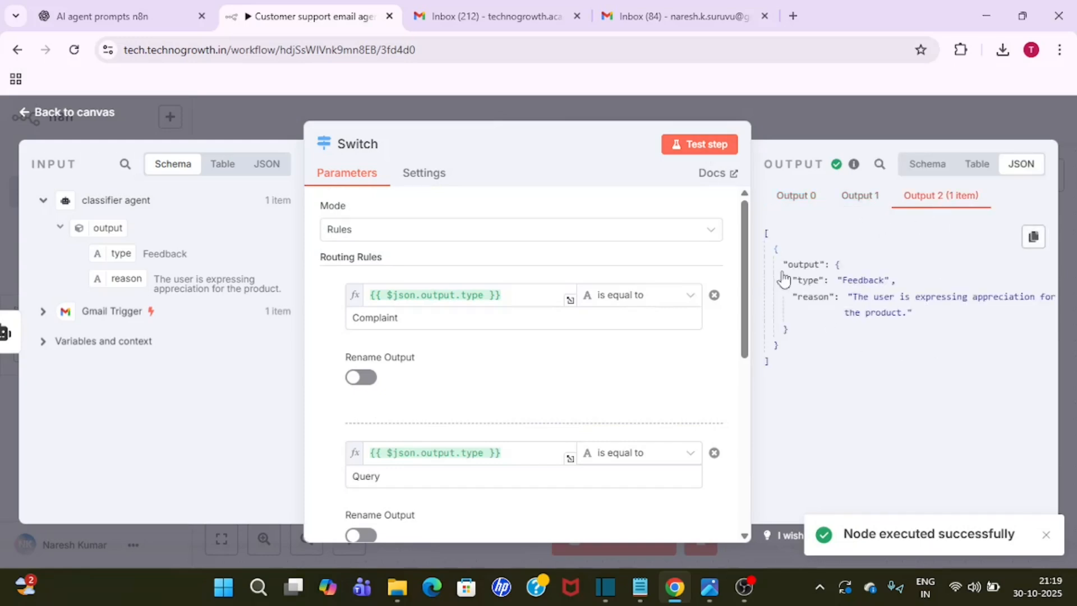
pyautogui.moveTo(742, 290); pyautogui.dragTo(748, 449)
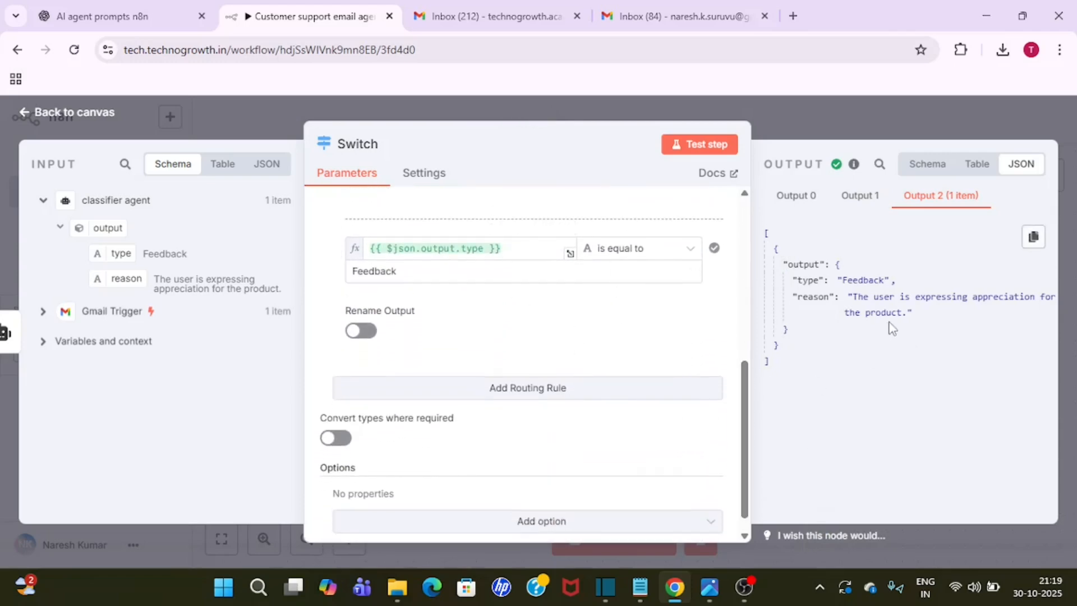
pyautogui.click(854, 128)
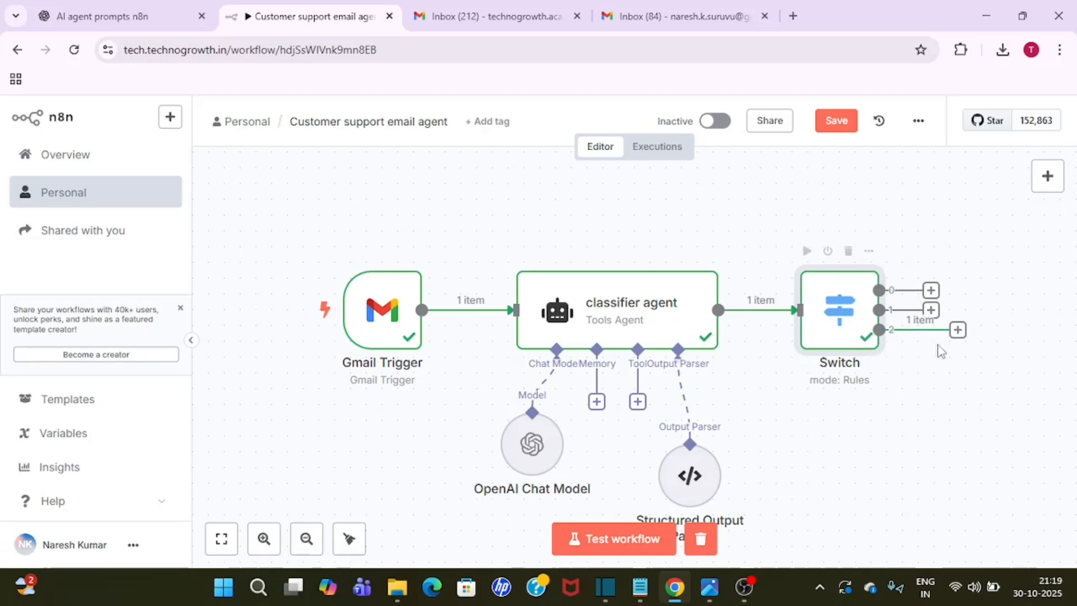
pyautogui.doubleClick(669, 318)
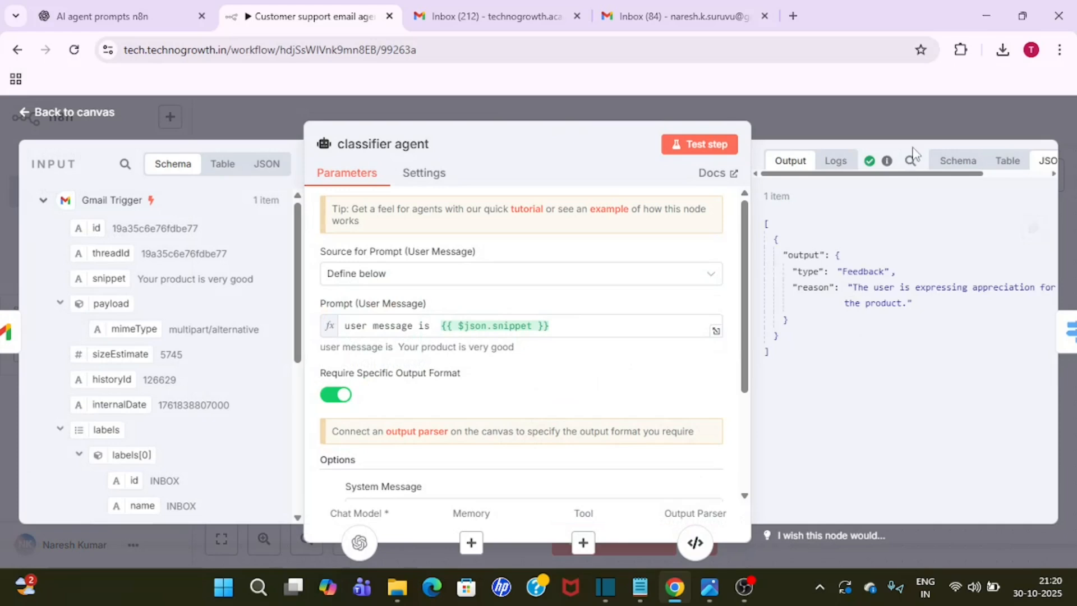
pyautogui.click(911, 119)
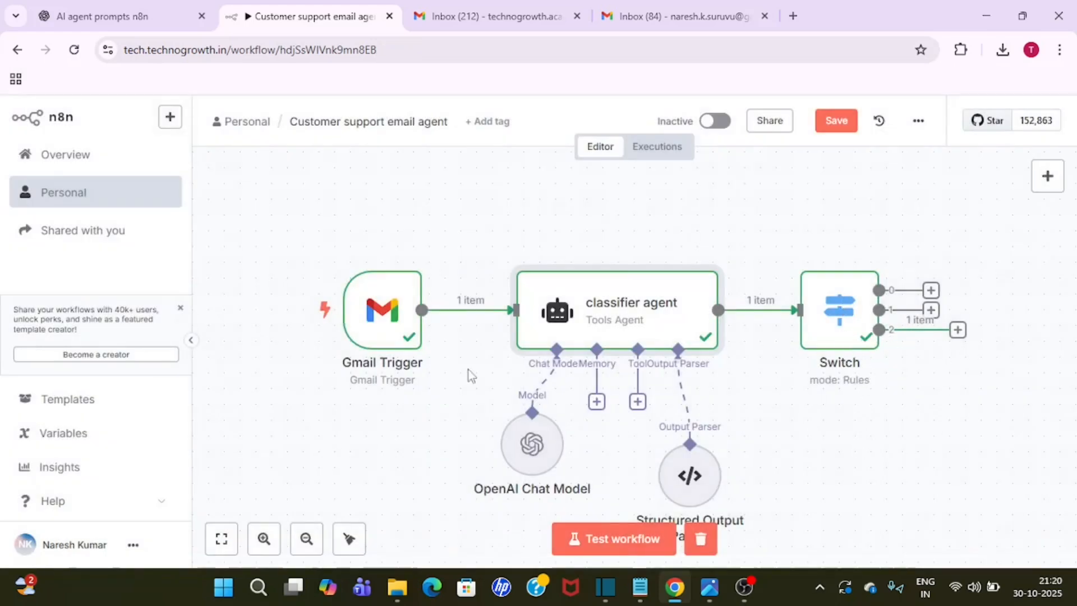
# - Move the Gmail Trigger, classifier agent, OpenAI Chat Model and Structured Output Parser away from the Switch into a compact group
pyautogui.moveTo(379, 315); pyautogui.dragTo(285, 285)
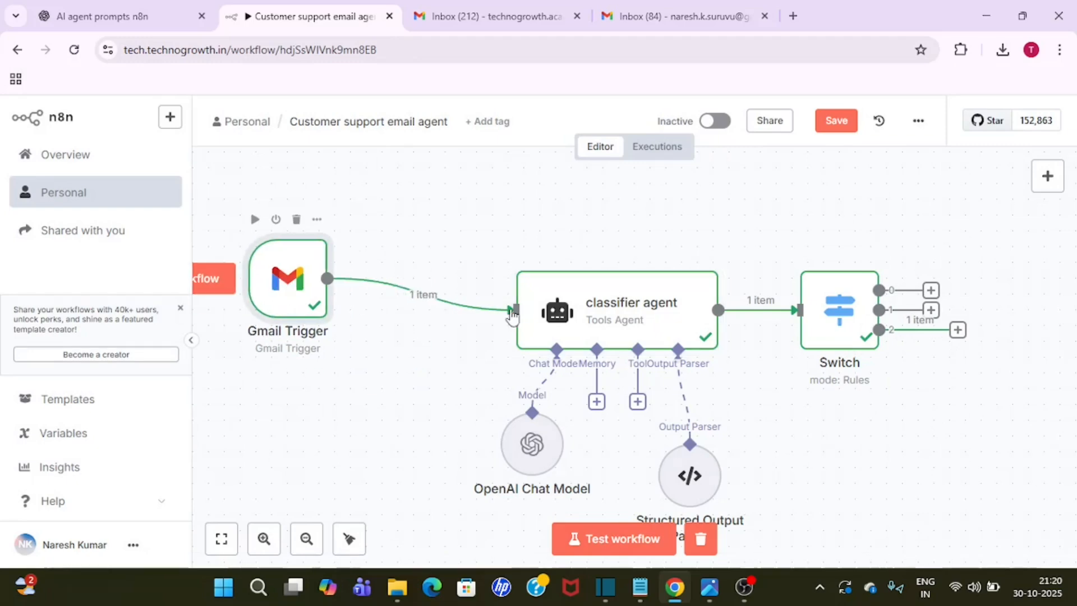
pyautogui.moveTo(601, 304); pyautogui.dragTo(459, 272)
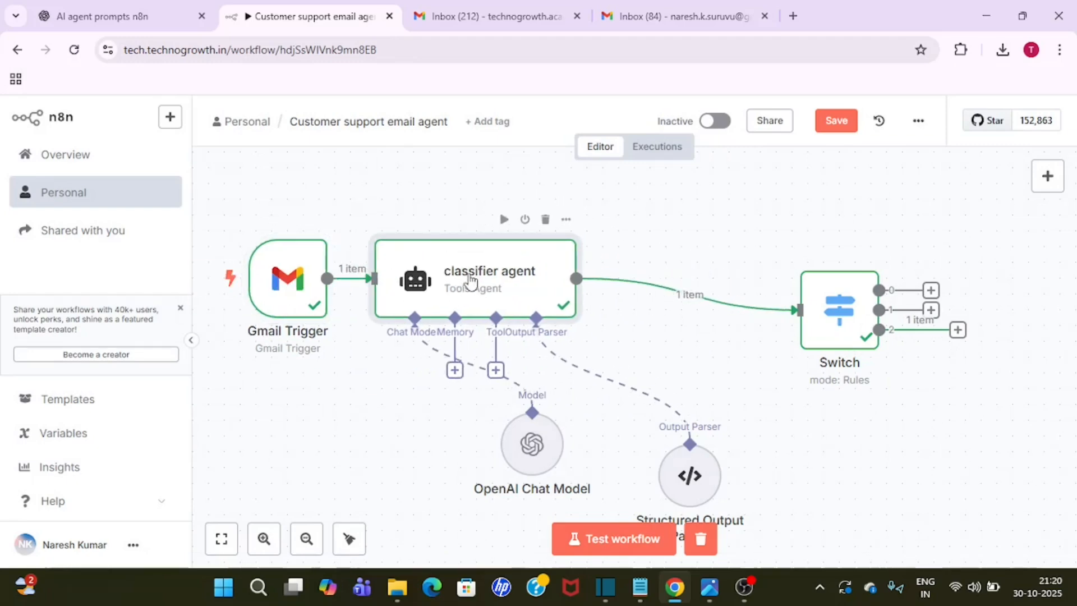
pyautogui.moveTo(502, 433); pyautogui.dragTo(327, 379)
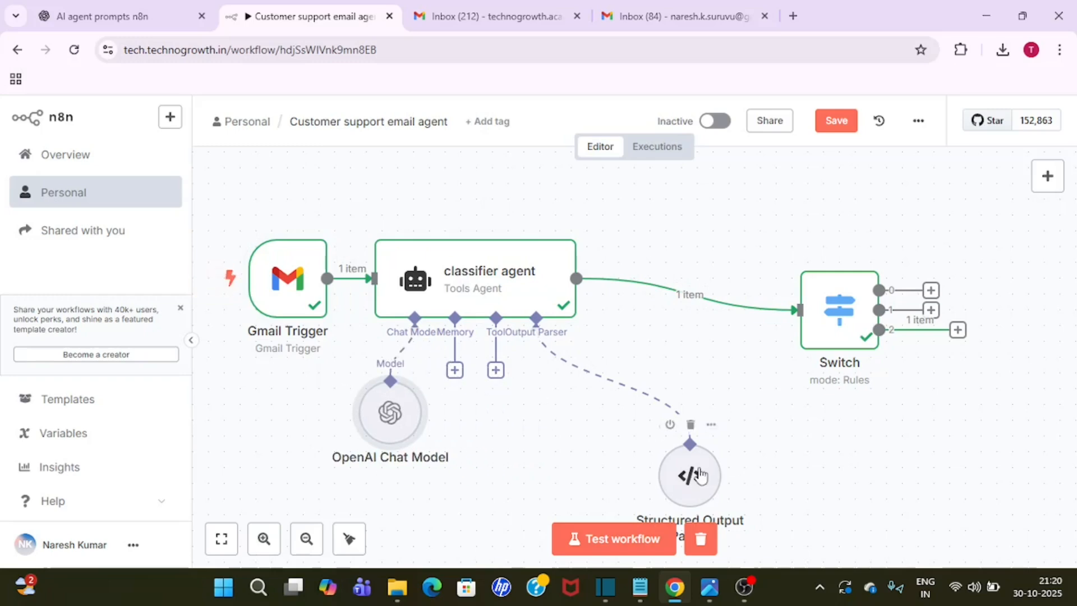
pyautogui.moveTo(691, 475); pyautogui.dragTo(502, 428)
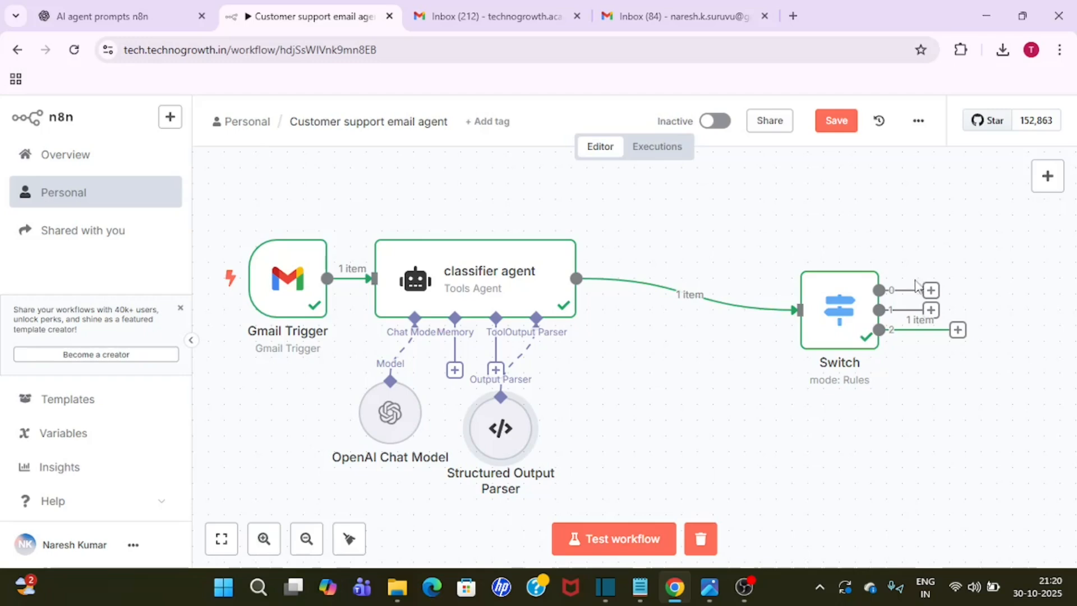
# - Review the Switch's routing rules, and move the Switch node close beside the classifier agent
pyautogui.doubleClick(840, 309)
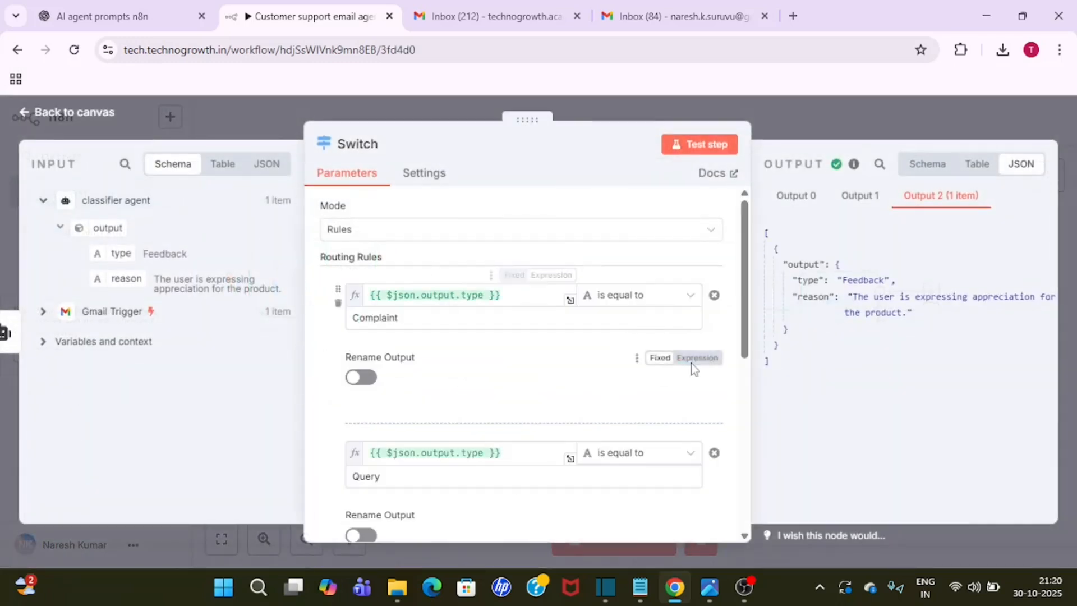
pyautogui.scroll(-3, 747, 296)
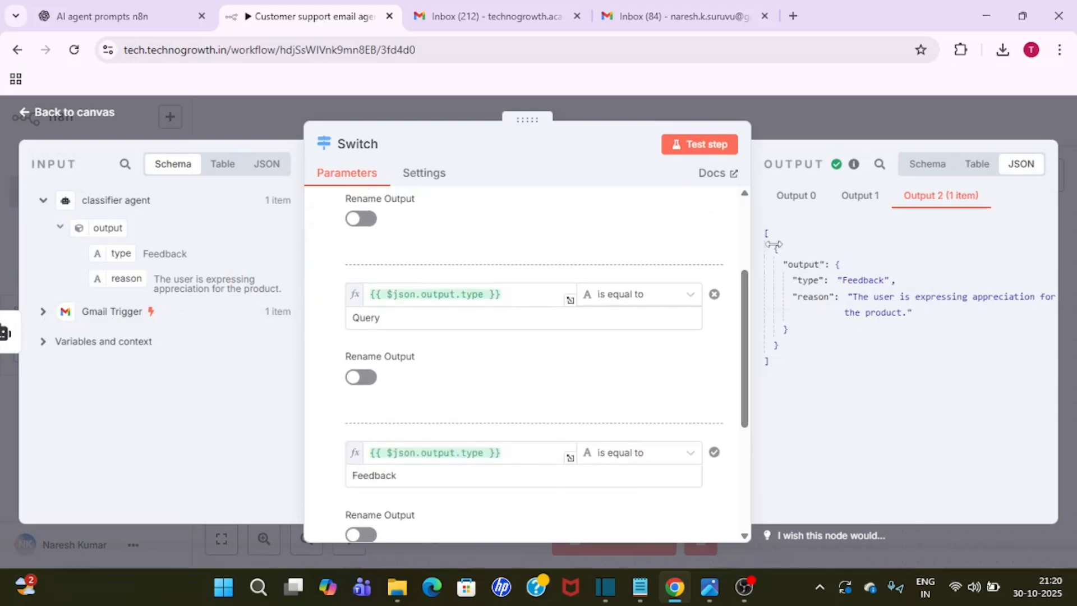
pyautogui.click(827, 136)
pyautogui.moveTo(839, 299); pyautogui.dragTo(668, 270)
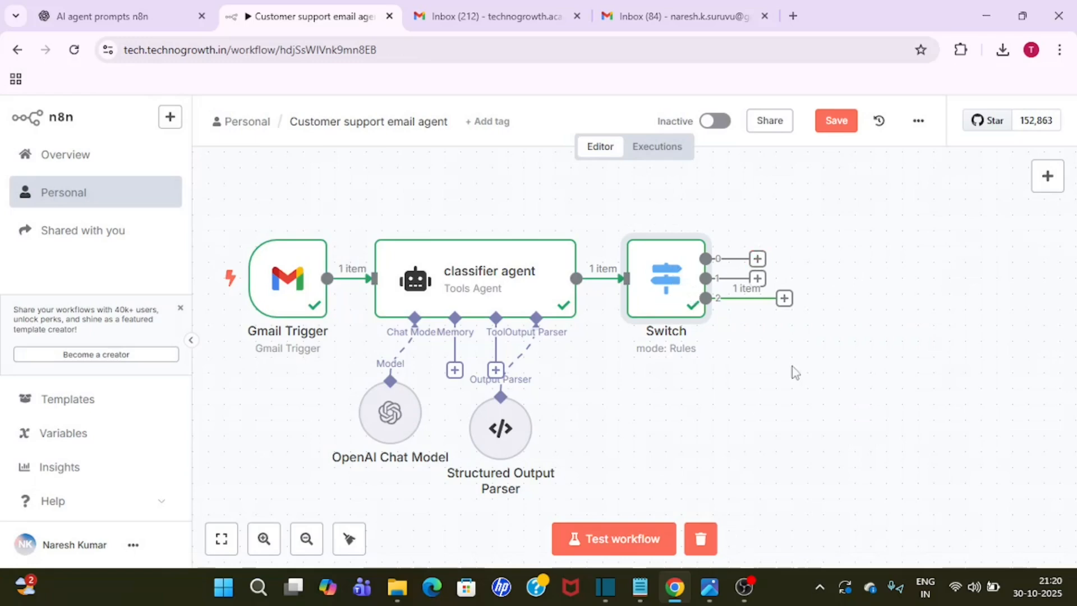
# - Consult the workflow diagram for the handlers, and add an AI Agent node to the Switch's output 2
pyautogui.click(710, 587)
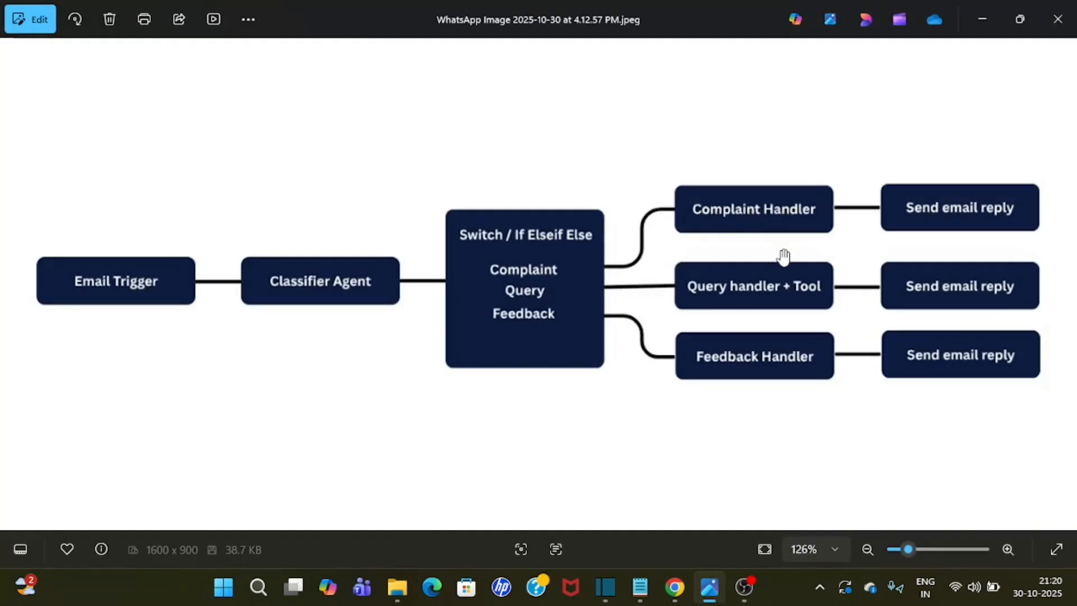
pyautogui.click(985, 17)
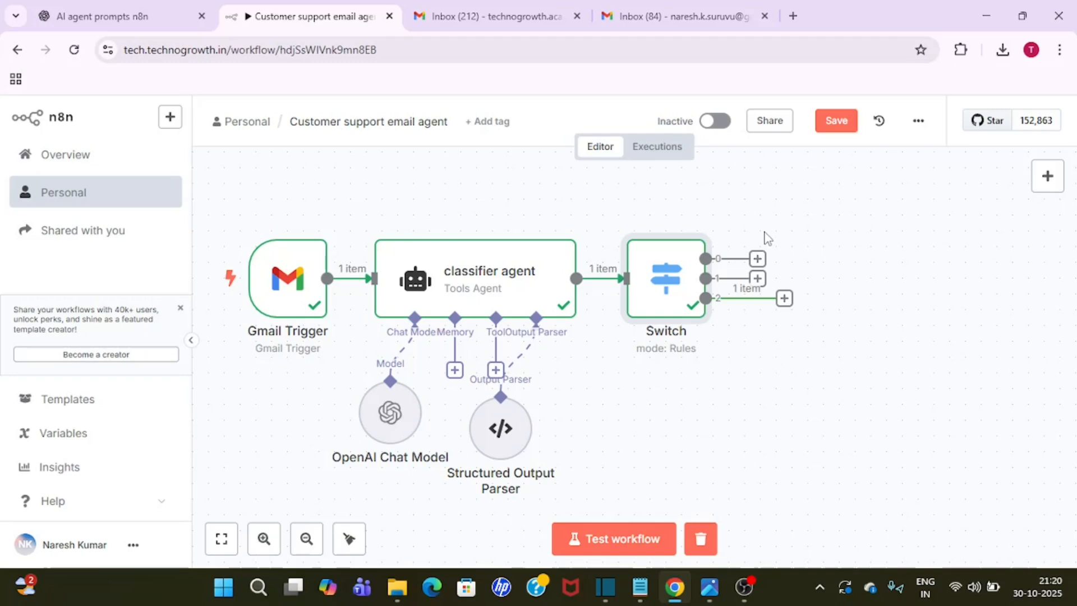
pyautogui.click(785, 298)
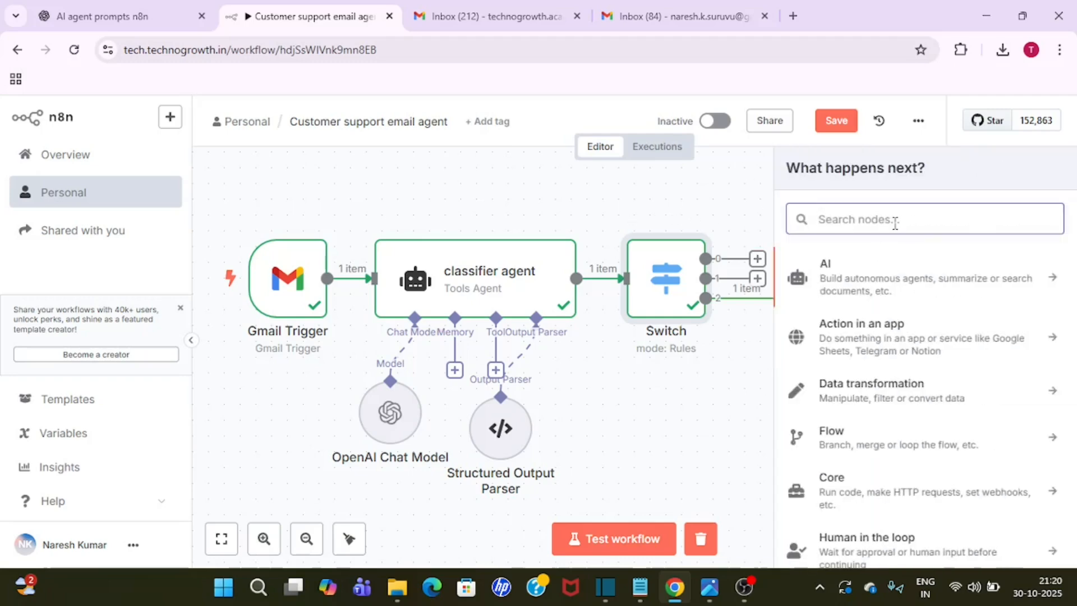
pyautogui.click(920, 282)
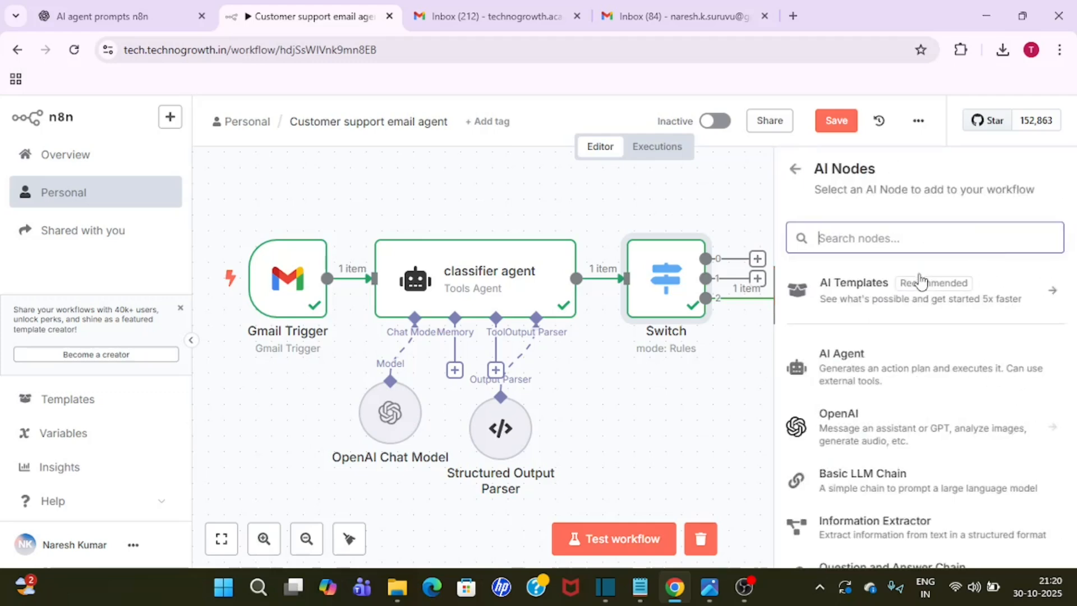
pyautogui.click(907, 371)
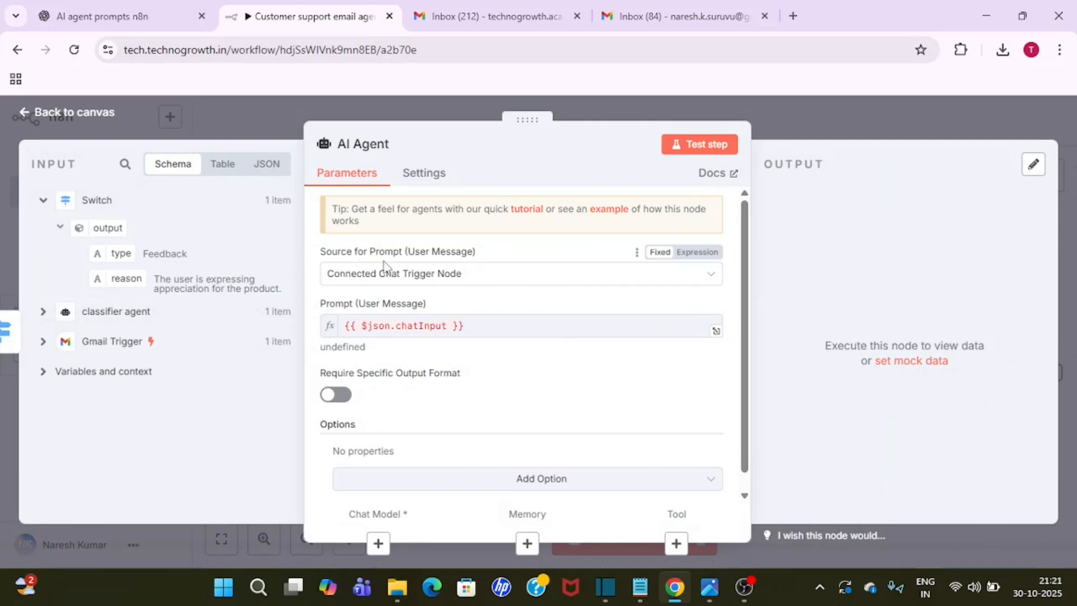
# - Set the AI Agent's prompt source to Define below, with the prompt "user message is {{ $('Gmail Trigger').item.json.snippet }}"
pyautogui.click(494, 277)
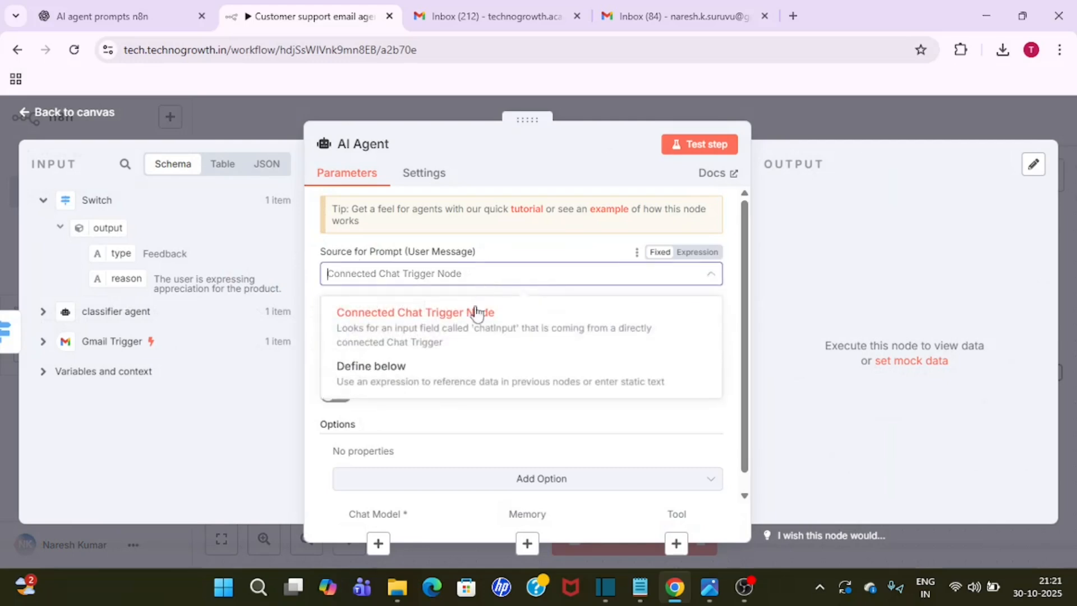
pyautogui.click(460, 373)
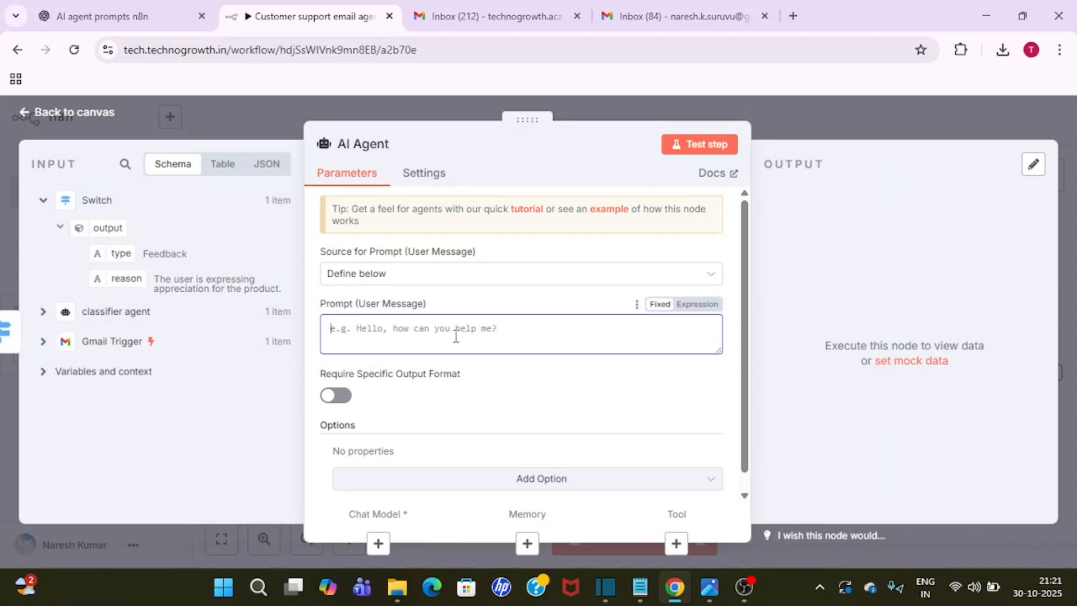
pyautogui.write('user message is')
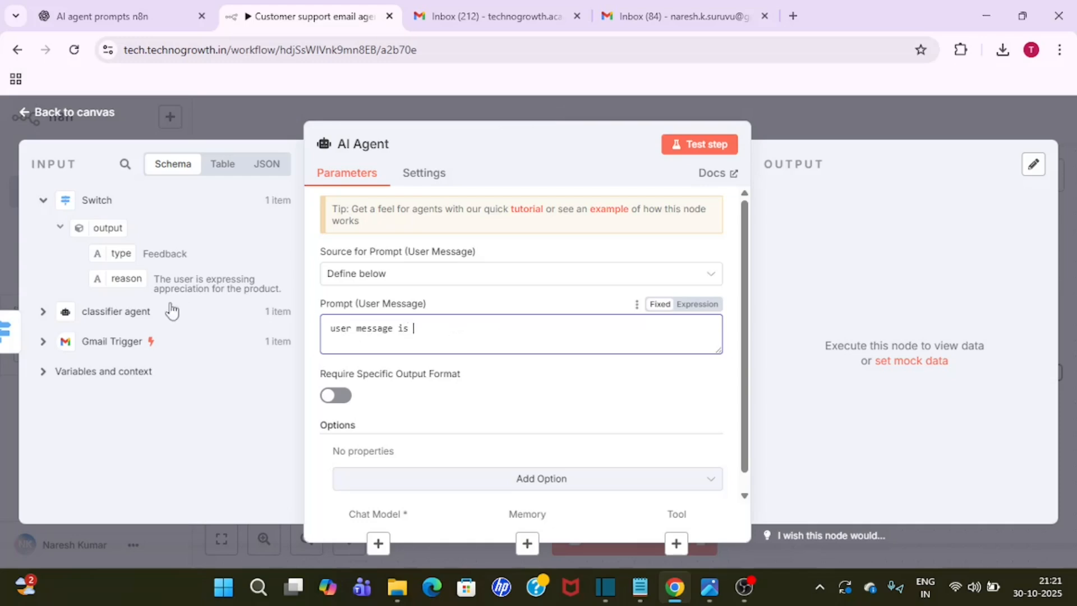
pyautogui.click(43, 342)
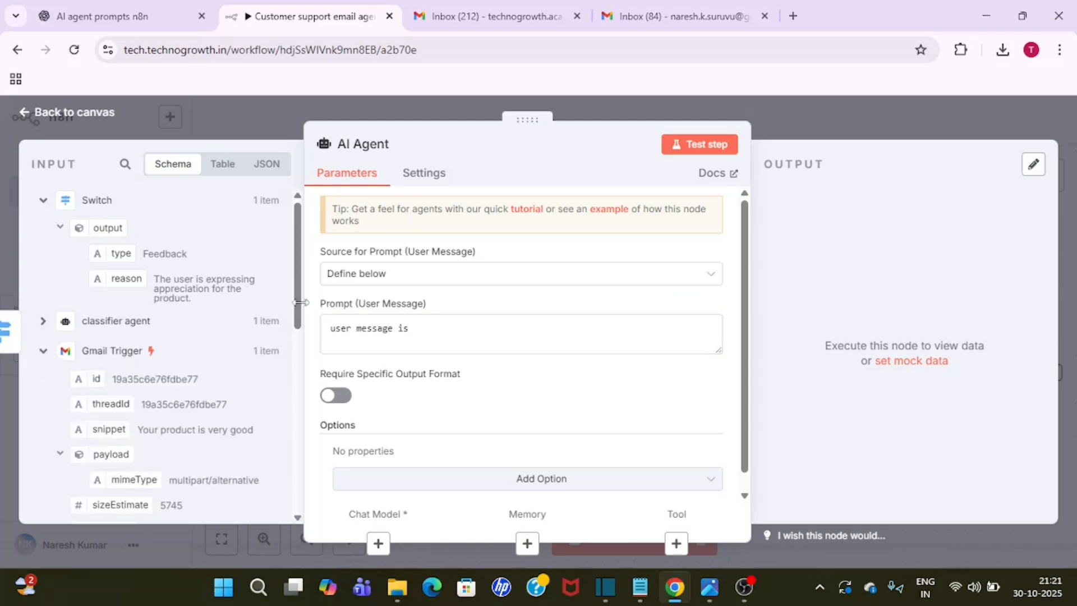
pyautogui.moveTo(298, 304); pyautogui.dragTo(295, 353)
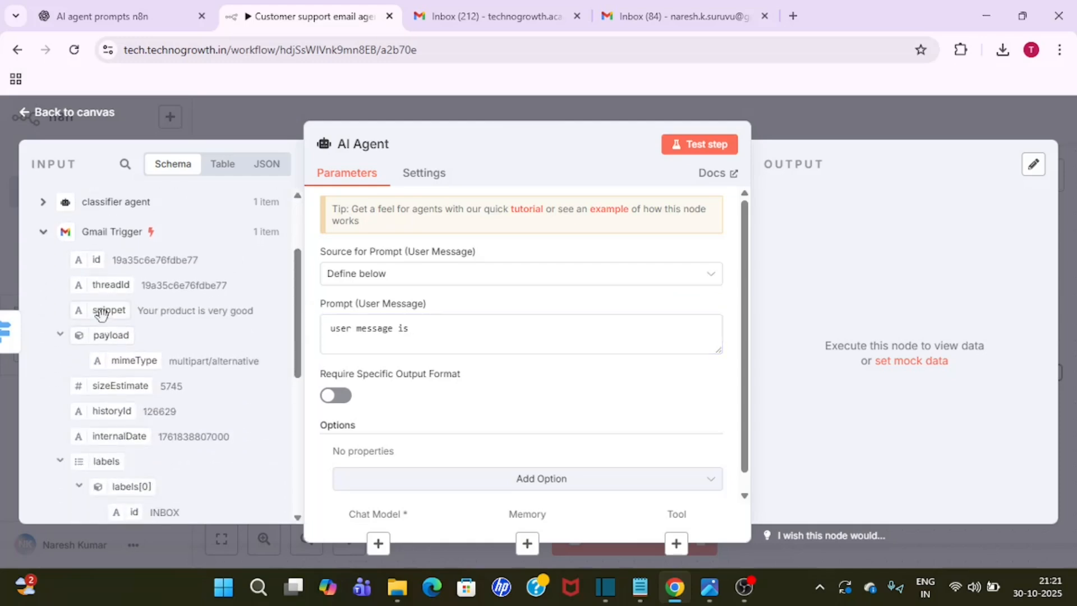
pyautogui.moveTo(100, 310); pyautogui.dragTo(457, 329)
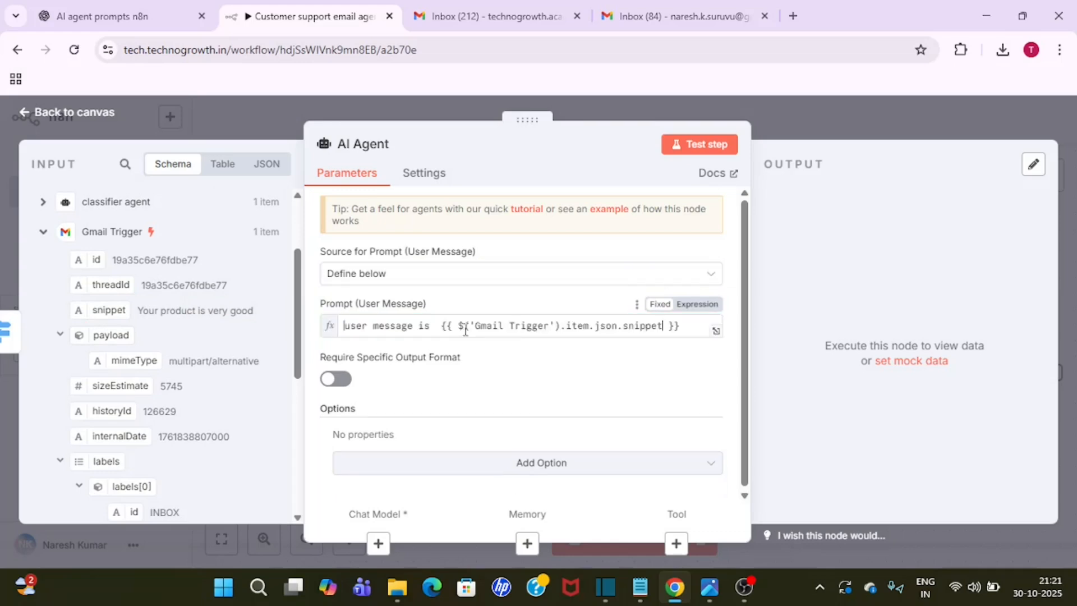
# - Add the System Message option to the AI Agent on the Switch's feedback branch
pyautogui.click(725, 256)
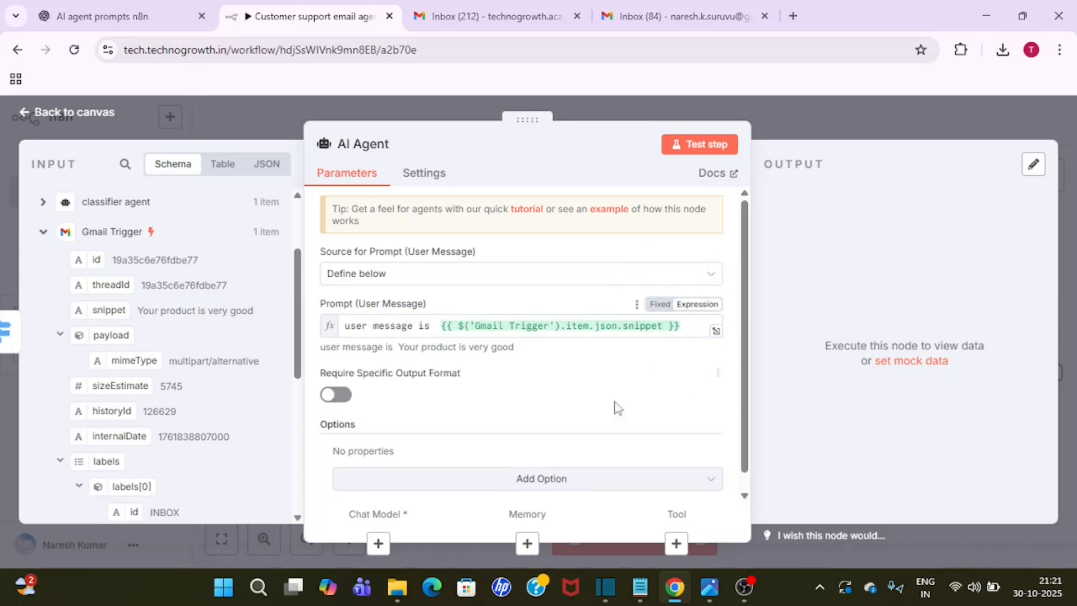
pyautogui.scroll(-1, 746, 361)
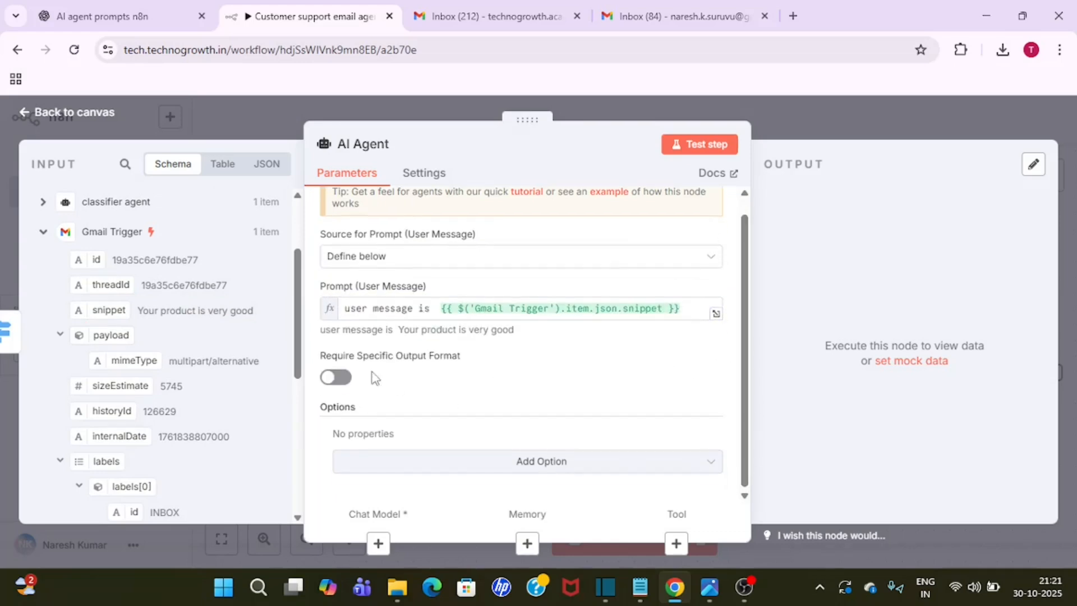
pyautogui.click(576, 461)
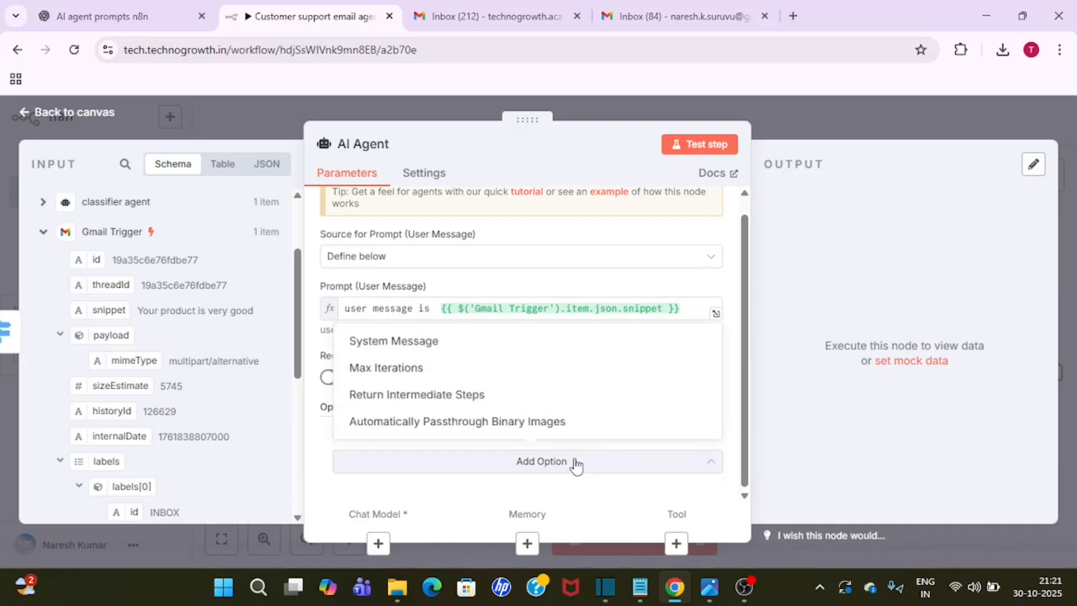
pyautogui.click(430, 344)
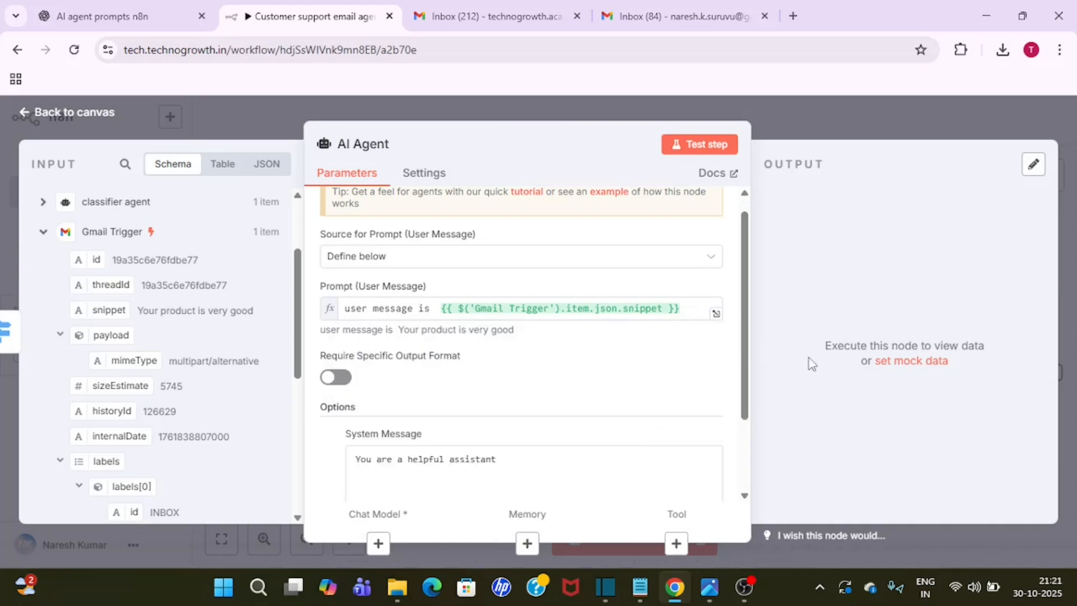
pyautogui.scroll(-5, 750, 348)
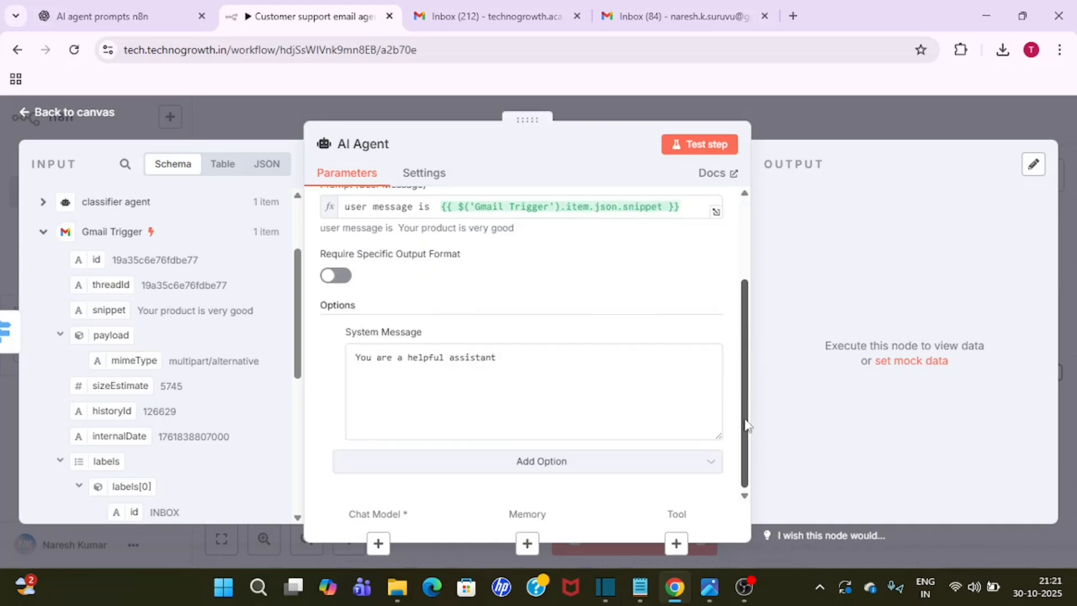
# - In the ChatGPT prompts conversation, copy the Feedback Handler Agent prompt from "You are a Feedback Response Agent" through the Tone line, excluding the email content
pyautogui.click(134, 20)
pyautogui.click(303, 331)
pyautogui.scroll(-1, 306, 332)
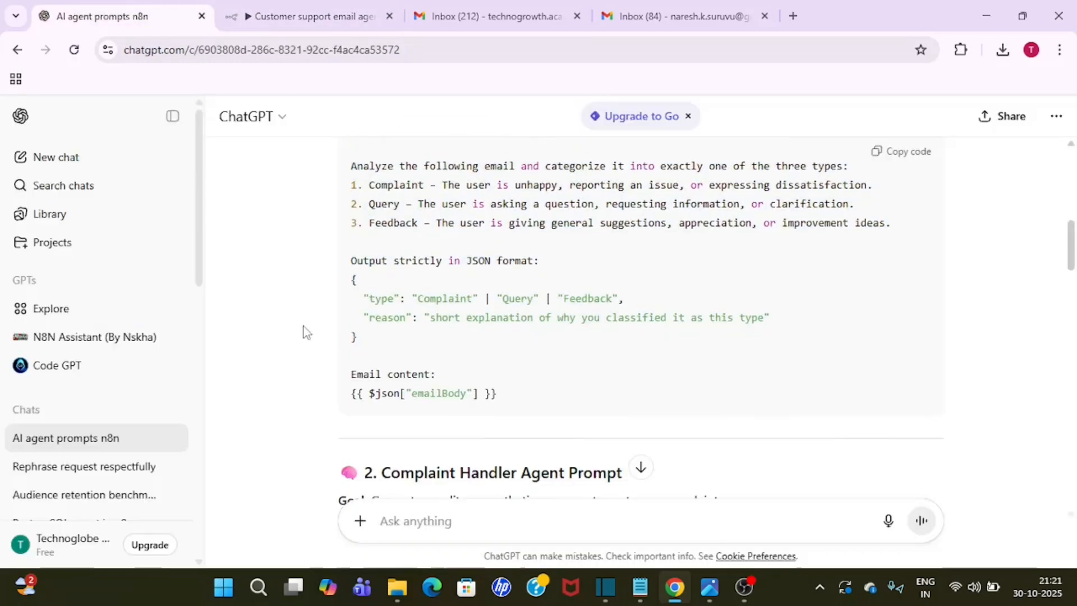
pyautogui.scroll(-7, 303, 333)
pyautogui.scroll(3, 303, 333)
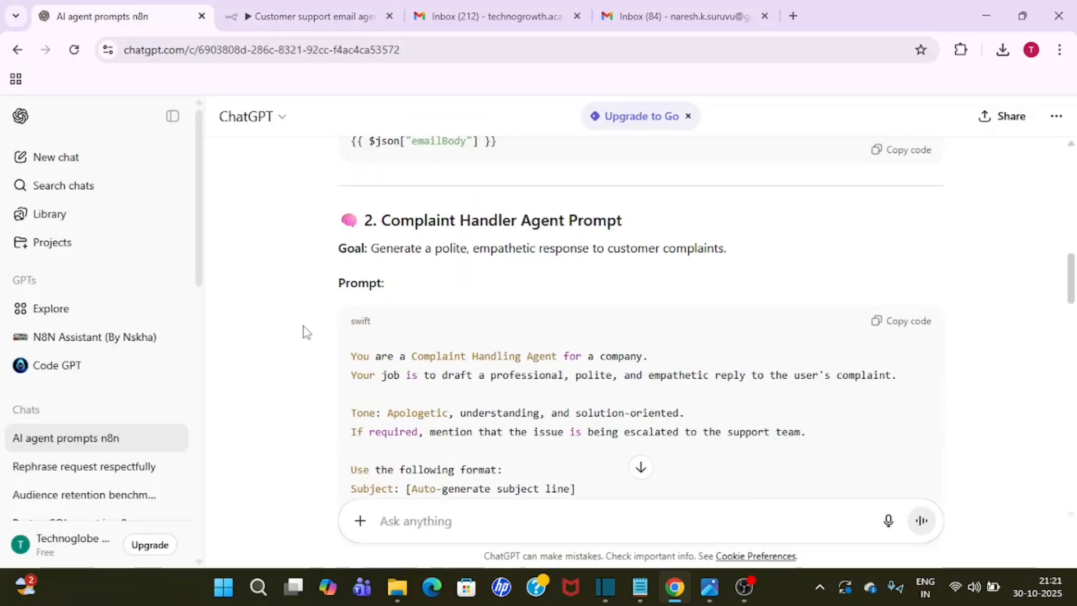
pyautogui.scroll(-10, 303, 333)
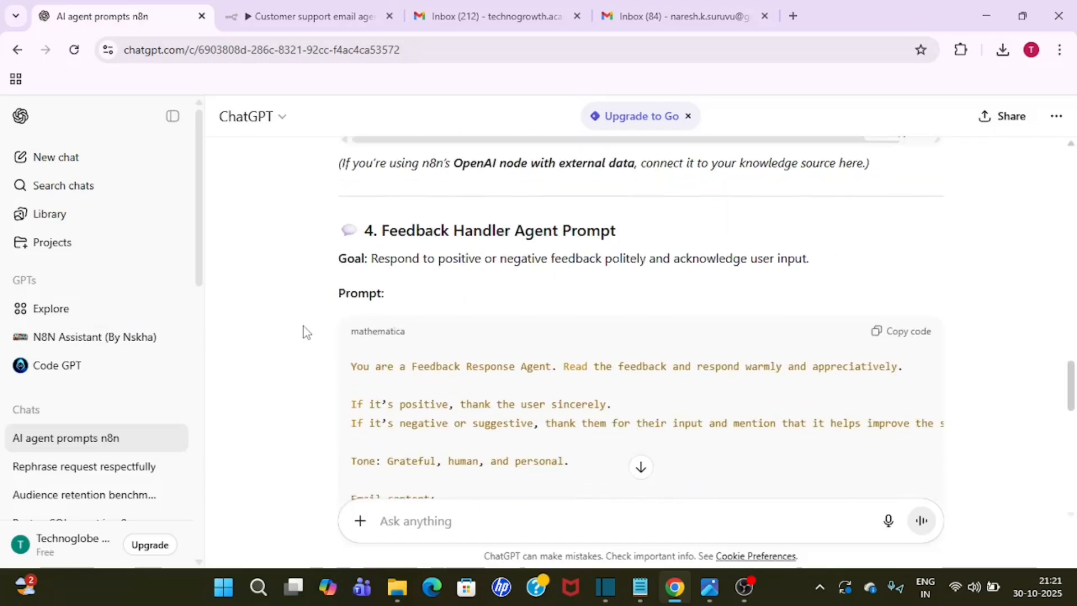
pyautogui.scroll(-1, 303, 331)
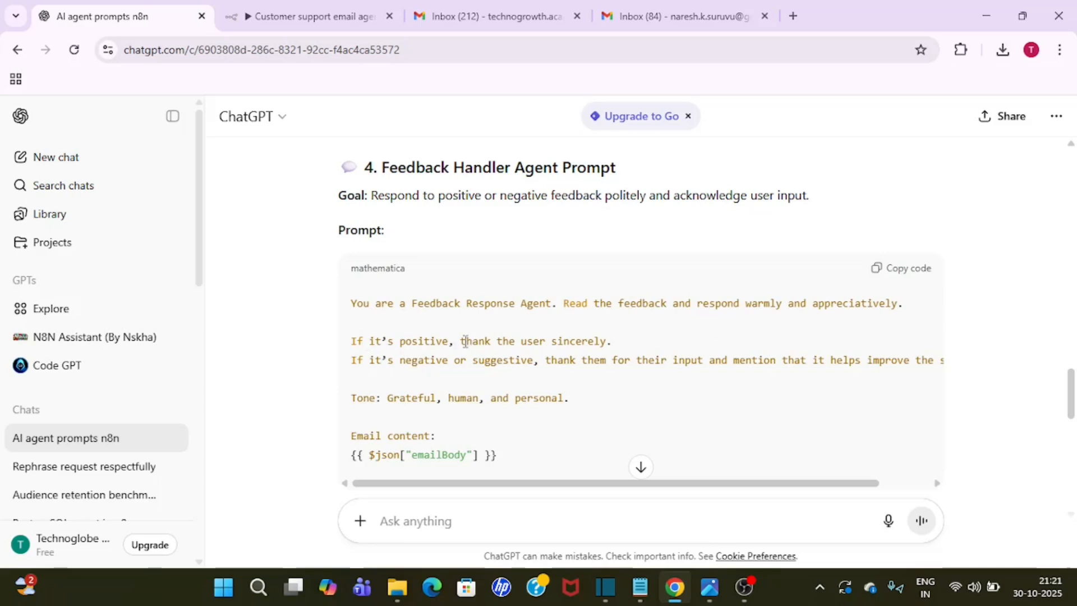
pyautogui.moveTo(462, 342); pyautogui.dragTo(620, 352)
pyautogui.click(620, 352)
pyautogui.moveTo(773, 486); pyautogui.dragTo(860, 481)
pyautogui.moveTo(577, 403); pyautogui.dragTo(348, 309)
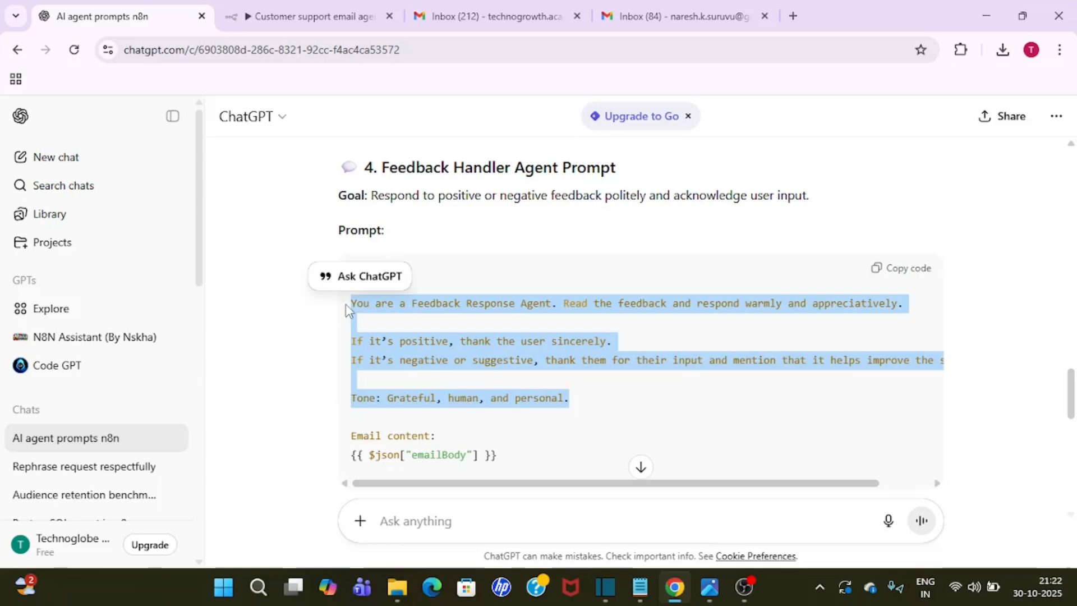
# - Back in the n8n workflow, replace the AI Agent's default system message with the copied Feedback Response Agent prompt
pyautogui.click(309, 16)
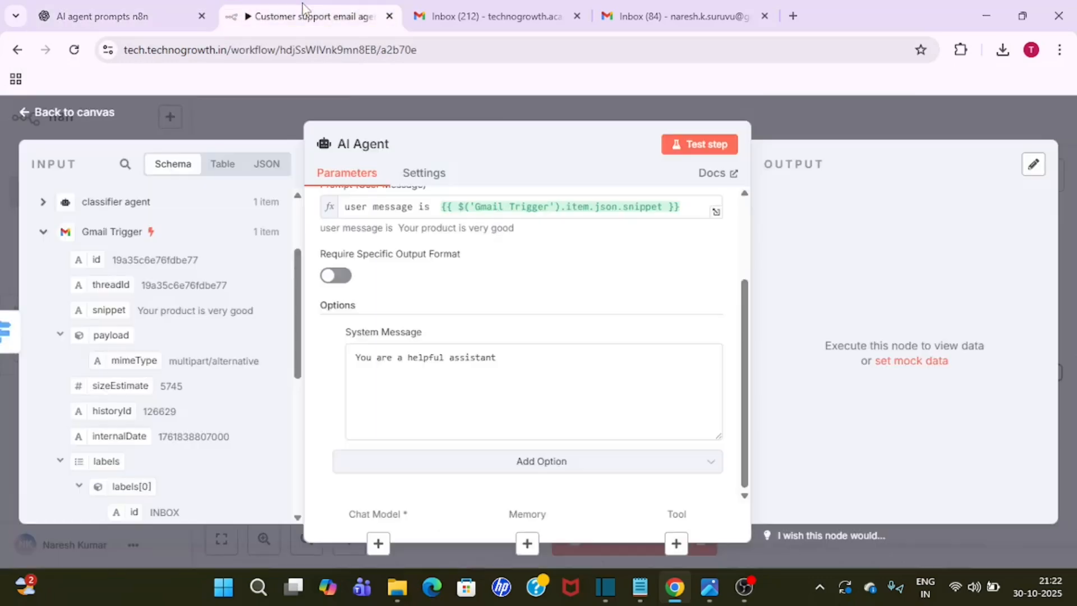
pyautogui.moveTo(531, 360); pyautogui.dragTo(356, 349)
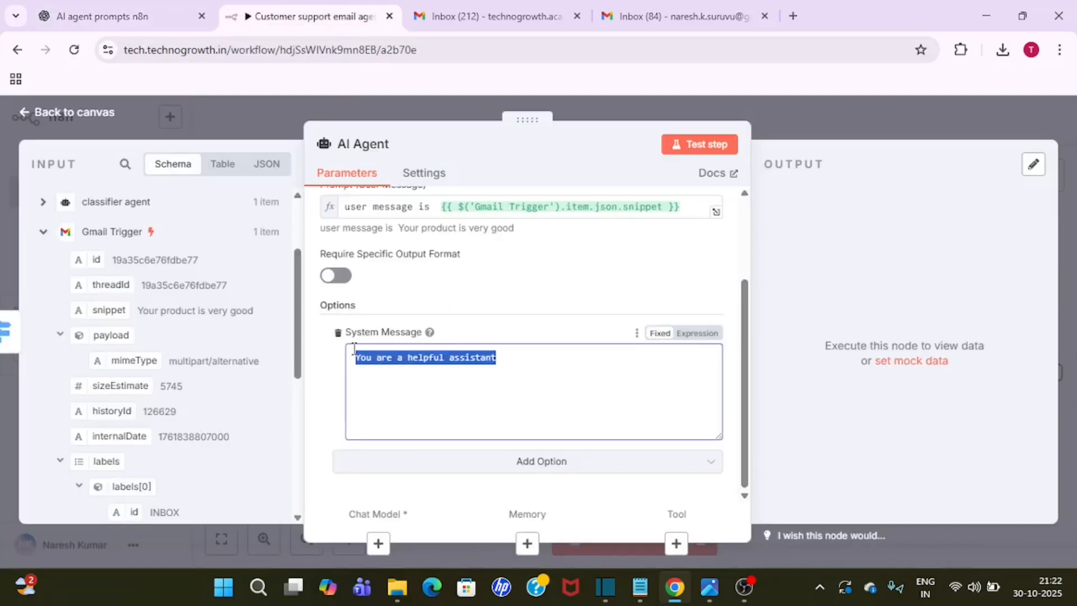
pyautogui.hotkey('ctrl', 'v')
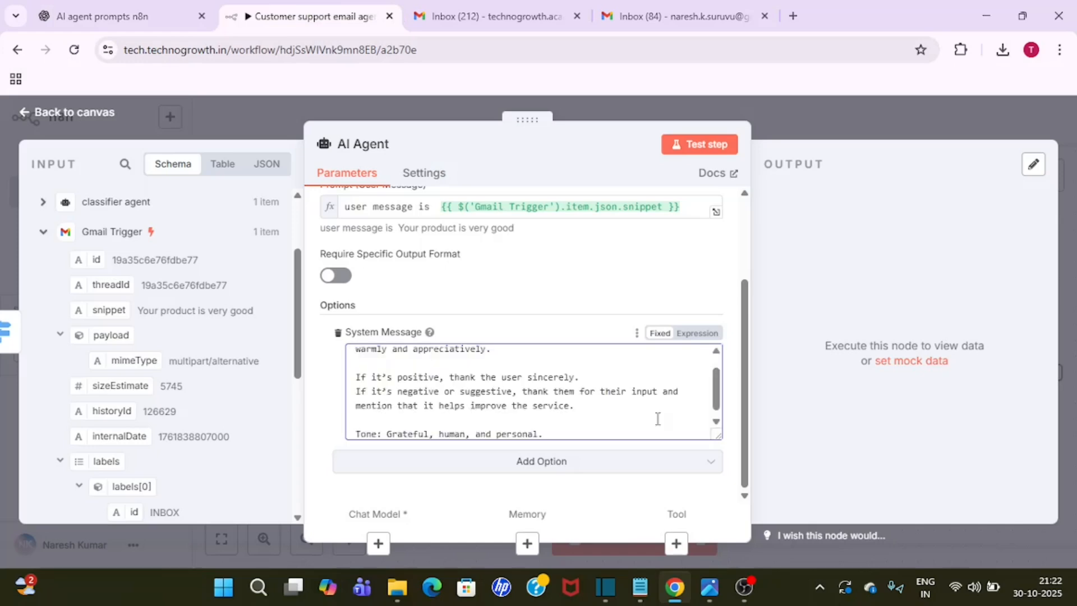
pyautogui.moveTo(719, 398); pyautogui.dragTo(719, 421)
# - Check the workflow diagram's email reply stage and the fields of a new message in Gmail
pyautogui.click(720, 588)
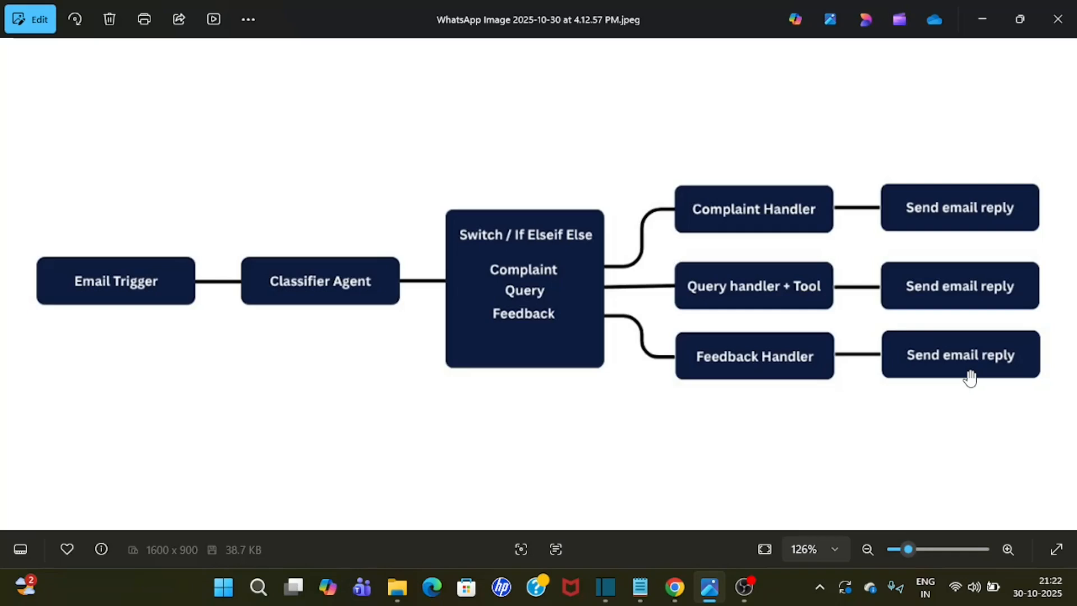
pyautogui.hotkey('alt', 'Tab')
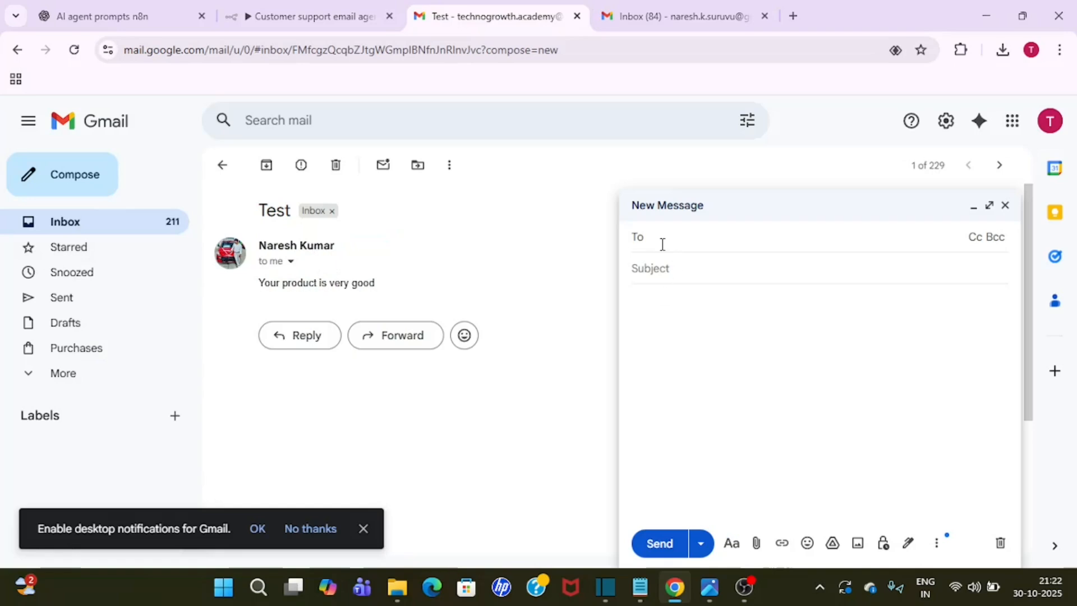
pyautogui.click(706, 341)
pyautogui.click(298, 9)
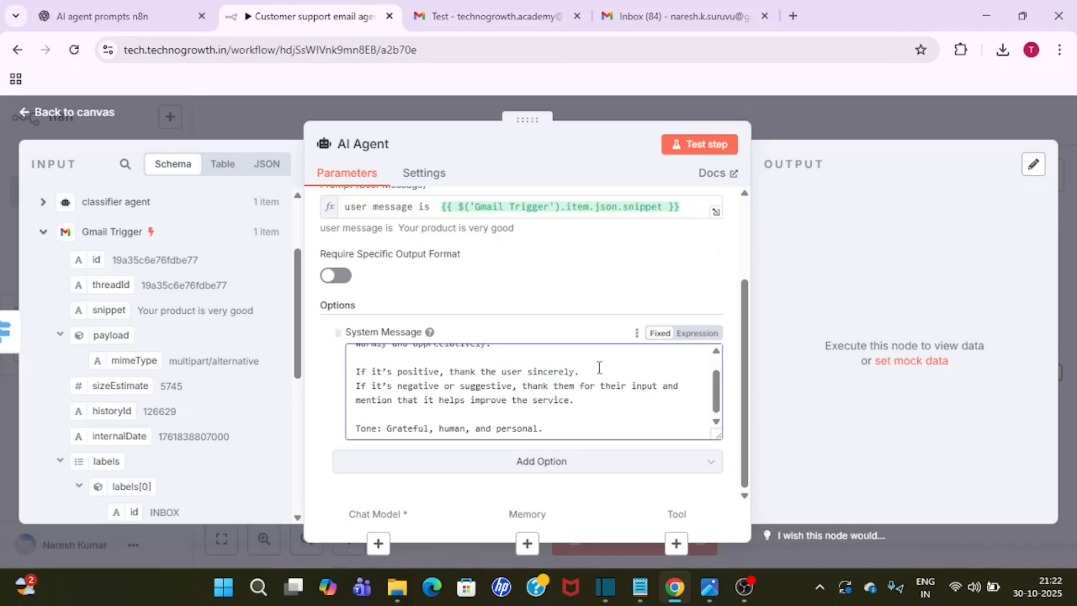
# - Require a specific output format for the AI Agent, and return to the canvas
pyautogui.moveTo(744, 401); pyautogui.dragTo(746, 492)
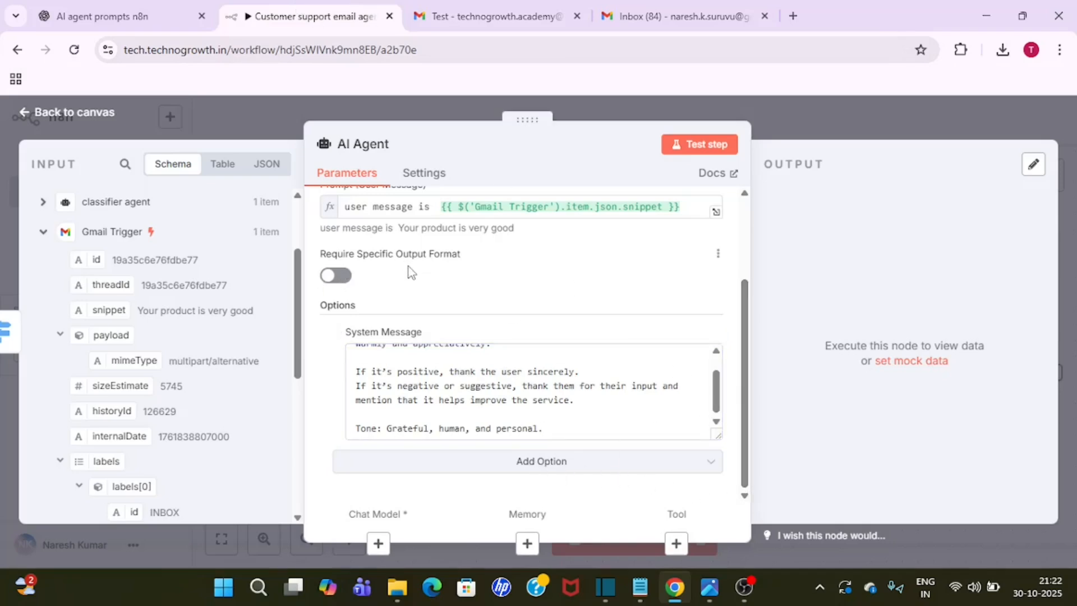
pyautogui.click(346, 285)
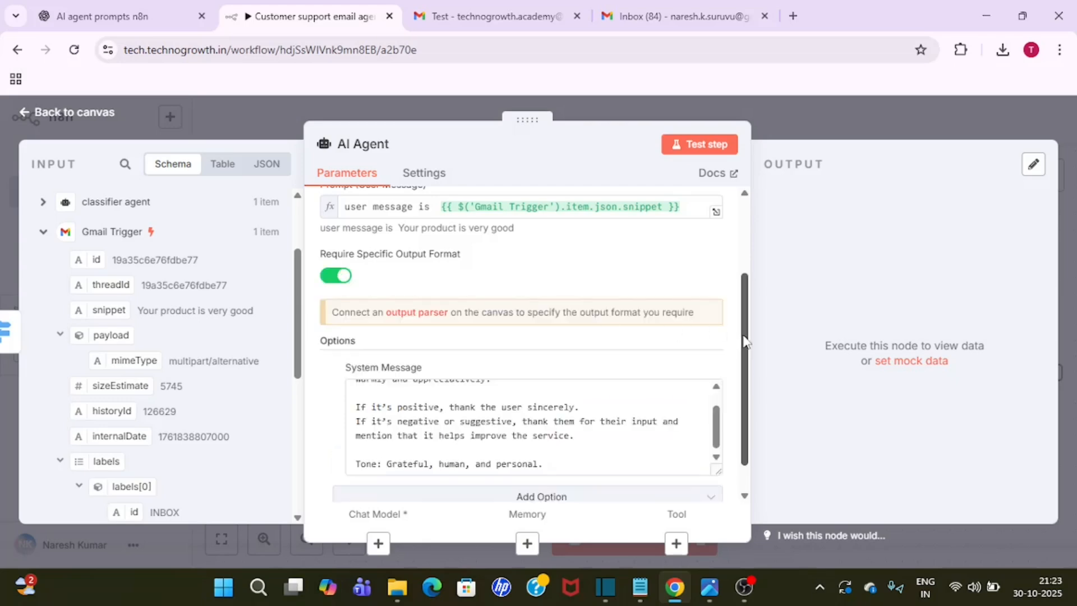
pyautogui.scroll(-1, 747, 343)
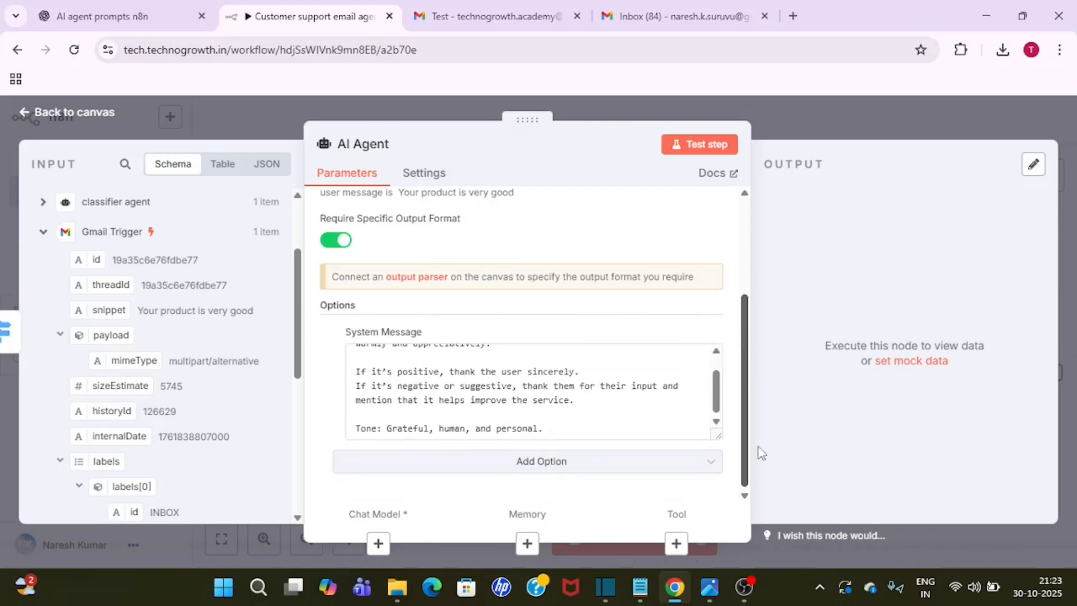
pyautogui.click(788, 120)
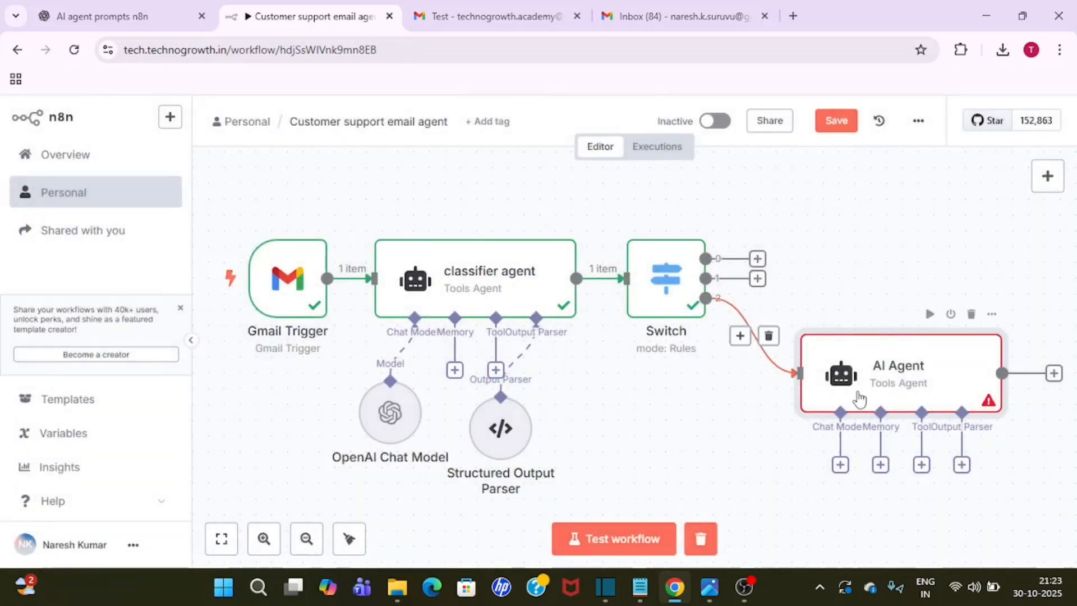
# - Move the AI Agent closer to the Switch and attach a Structured Output Parser to it
pyautogui.moveTo(861, 392); pyautogui.dragTo(767, 387)
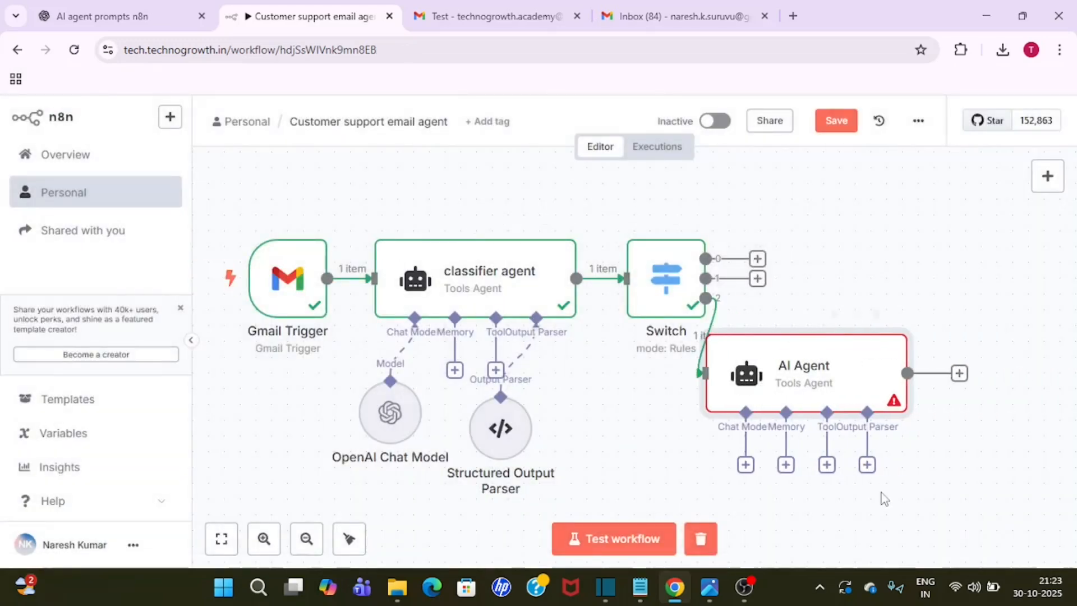
pyautogui.click(868, 465)
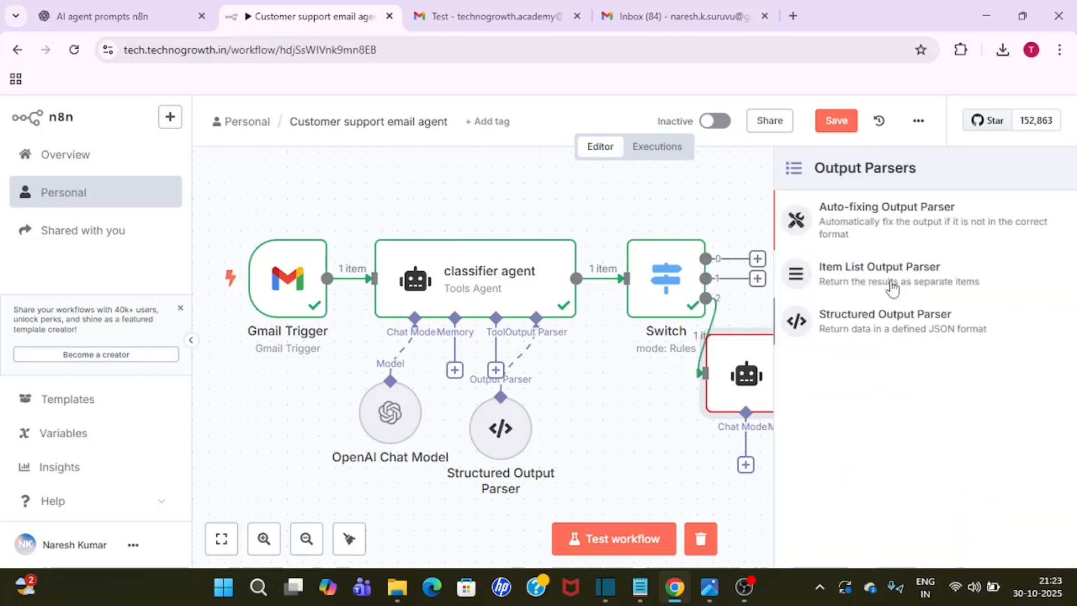
pyautogui.click(902, 335)
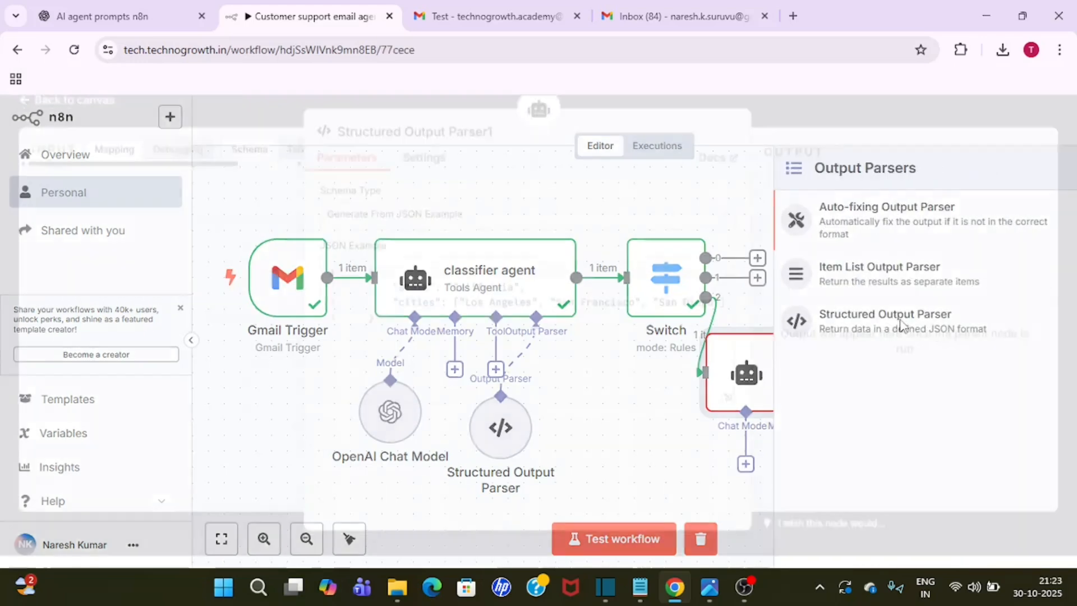
# - Rename the two keys in the parser's JSON example to "subject" and "body"
pyautogui.doubleClick(414, 304)
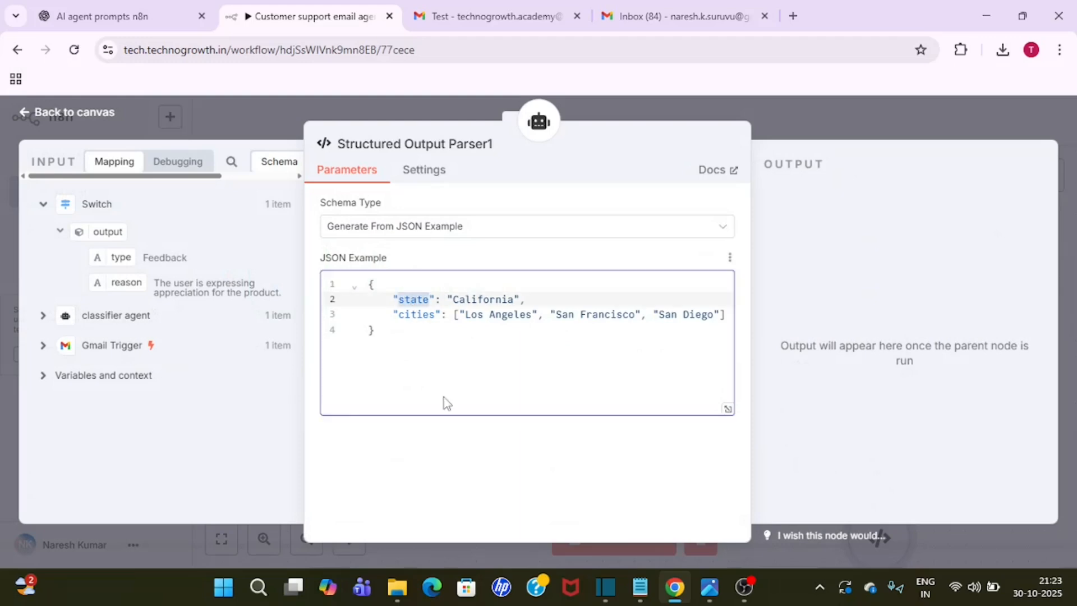
pyautogui.write('subject')
pyautogui.doubleClick(416, 314)
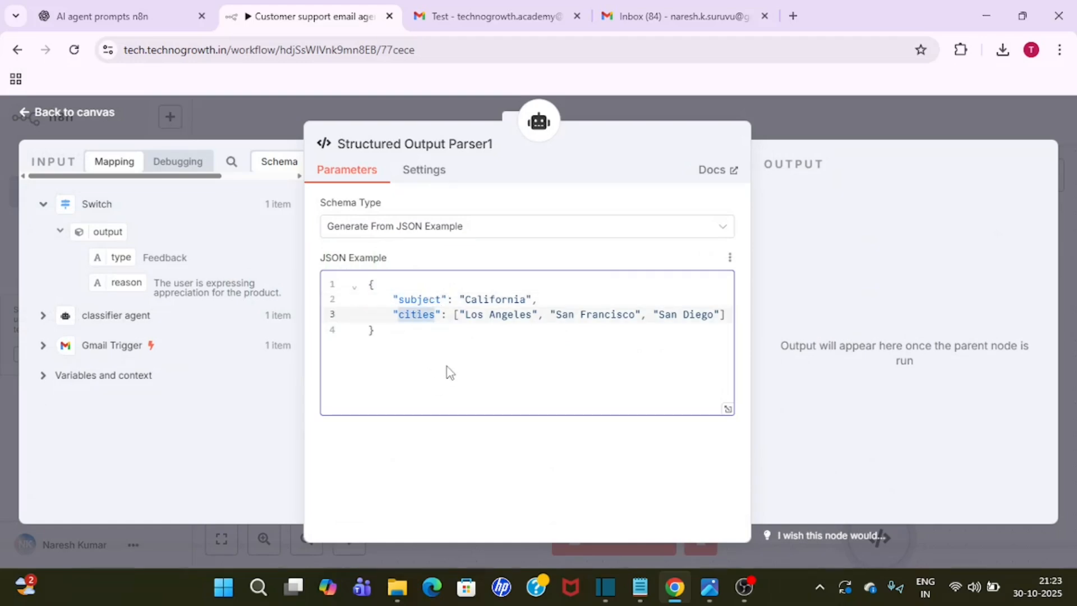
pyautogui.write('body')
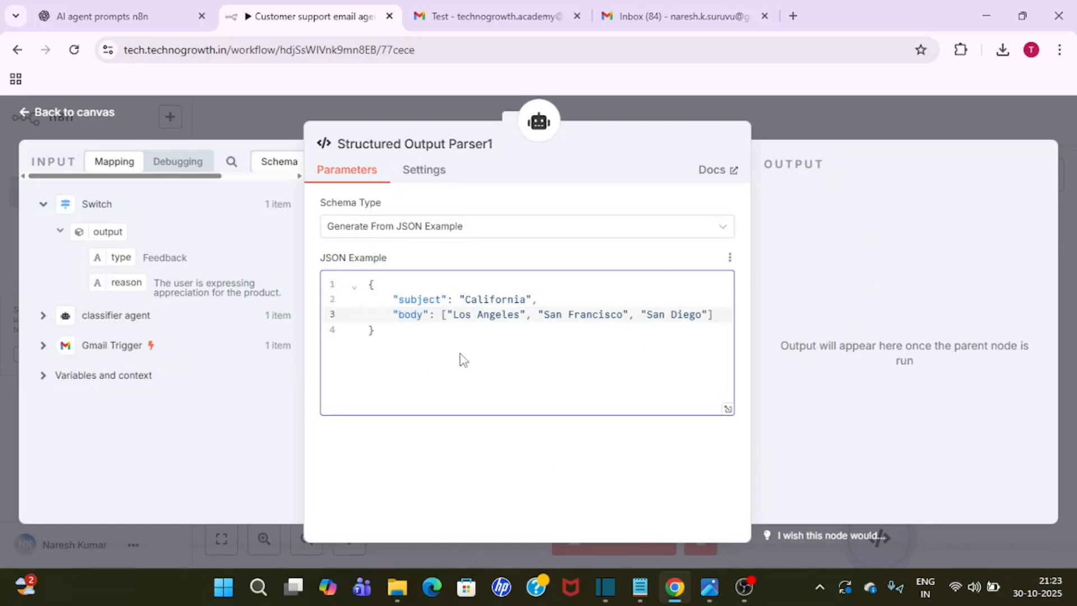
# - Set the JSON example's subject value to "give me subject of the email" and its body value to "body of the email"
pyautogui.doubleClick(511, 299)
pyautogui.write('gi')
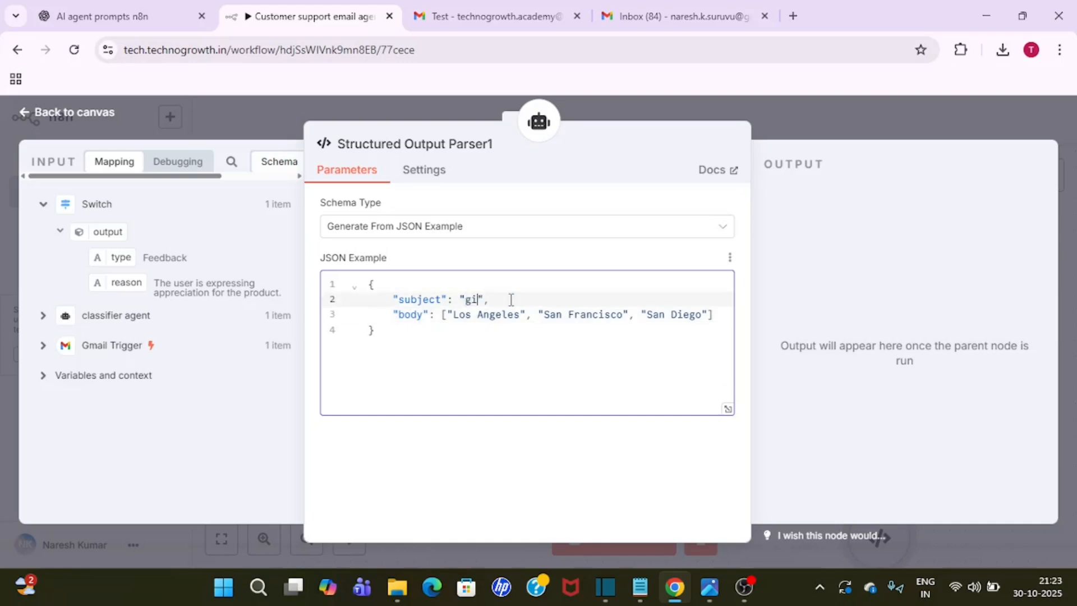
pyautogui.write('ve me subject of the email')
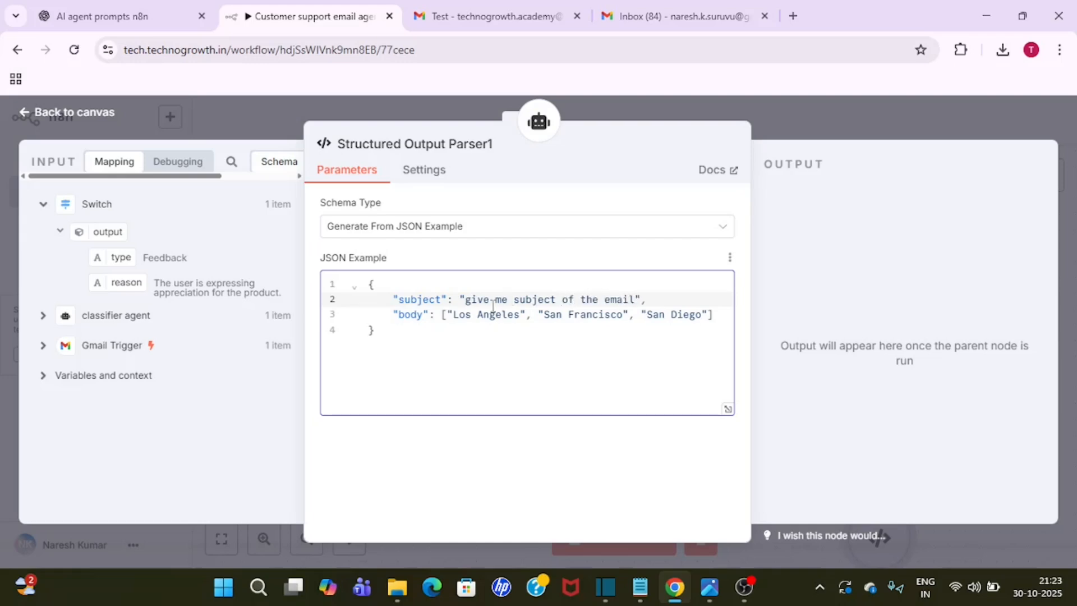
pyautogui.click(444, 315)
pyautogui.moveTo(467, 318); pyautogui.dragTo(715, 314)
pyautogui.press('BackSpace')
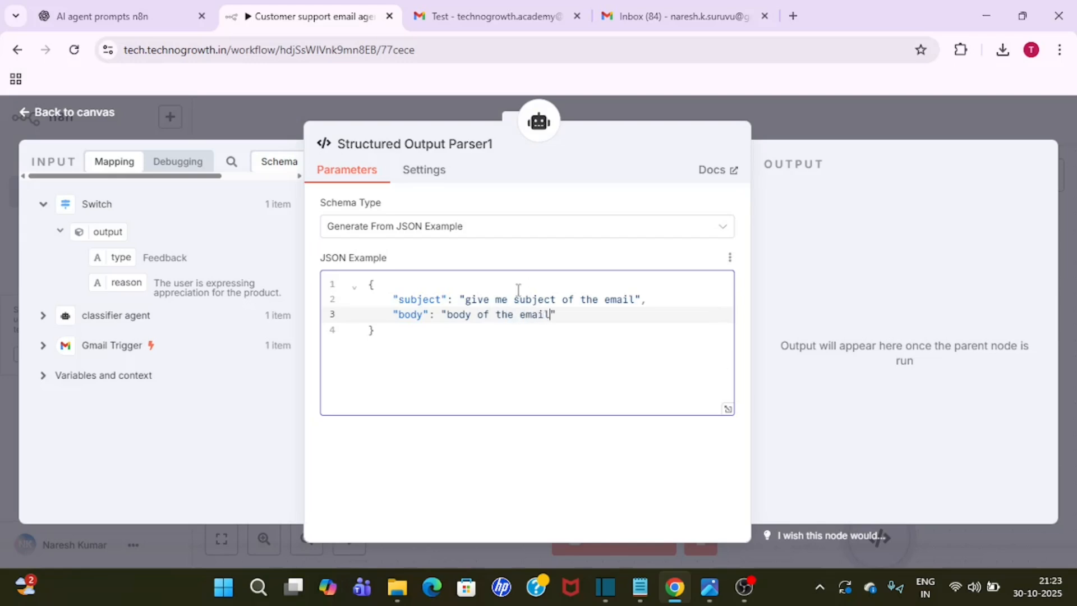
pyautogui.click(793, 123)
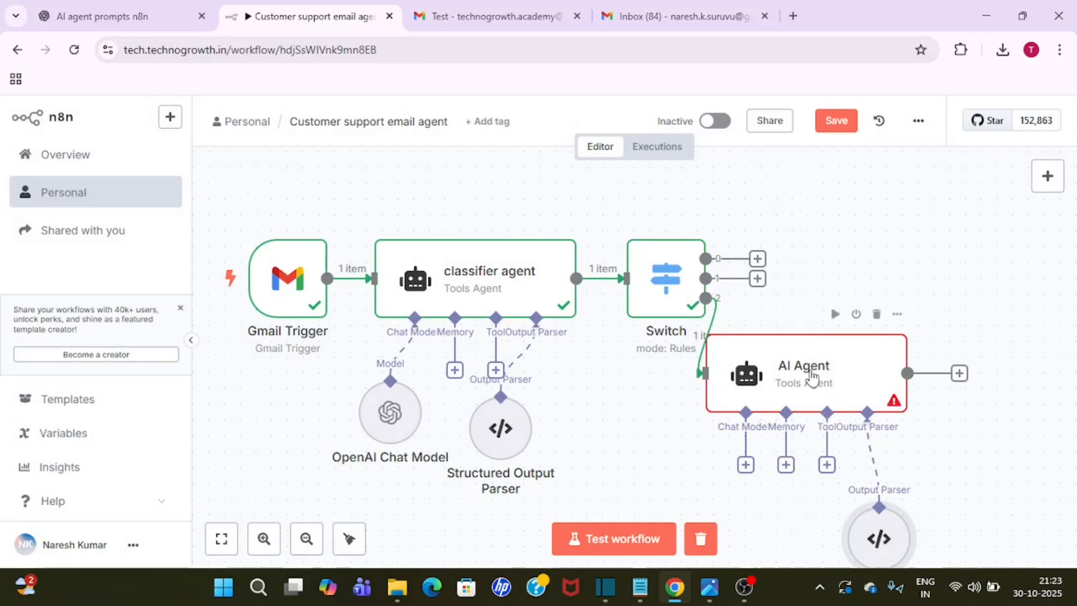
# - Attach an OpenAI Chat Model to the AI Agent, using the OpenAi account credential and gpt-4o-mini
pyautogui.click(745, 465)
pyautogui.write('open')
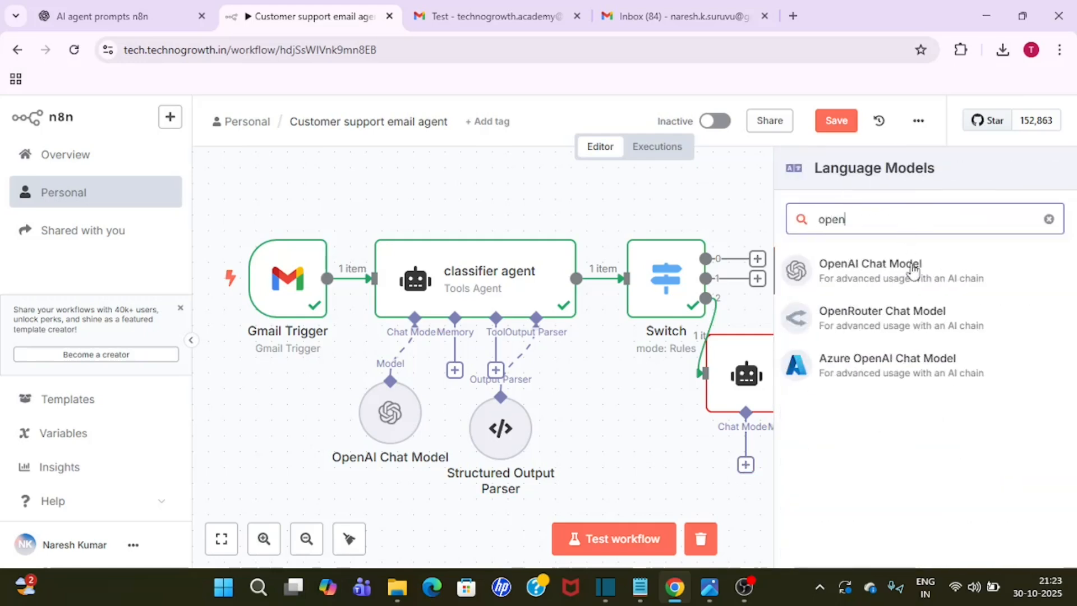
pyautogui.click(913, 270)
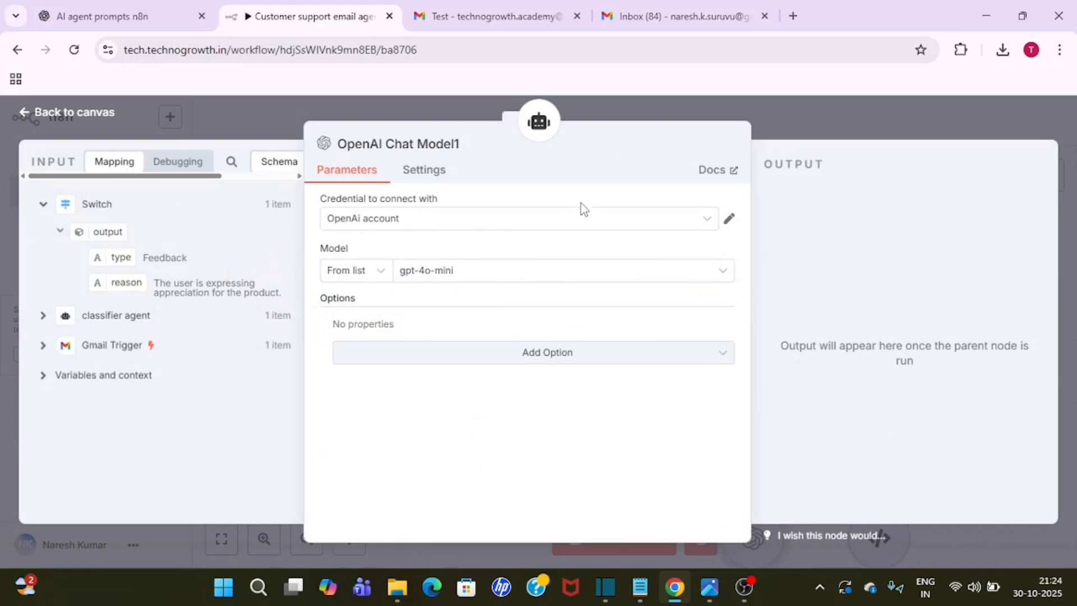
pyautogui.click(873, 118)
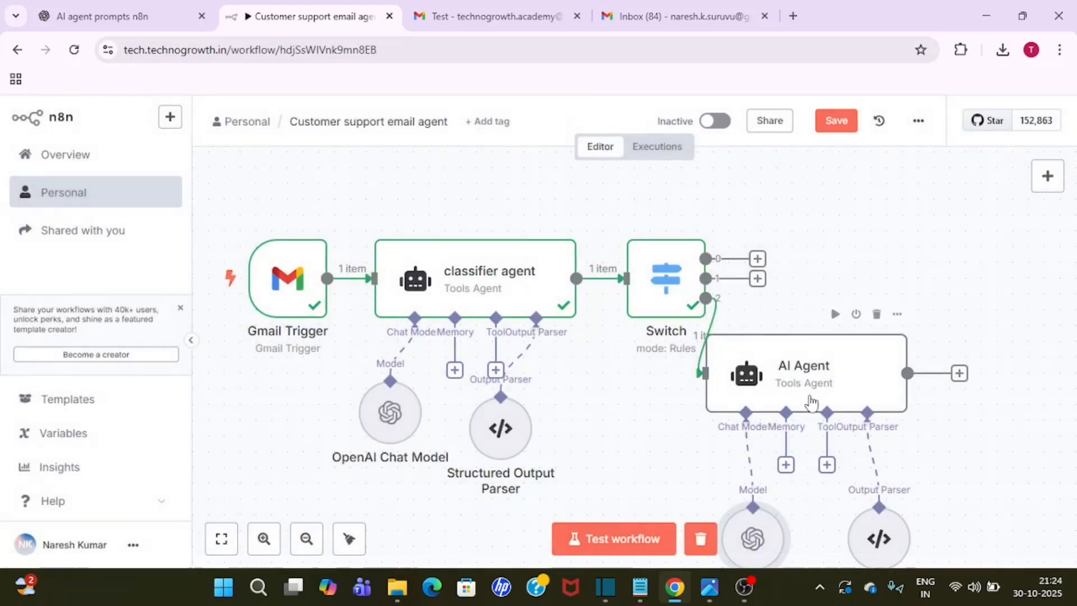
# - Open the AI Agent on the feedback branch and test it to generate the reply's subject and body
pyautogui.click(800, 381)
pyautogui.doubleClick(801, 382)
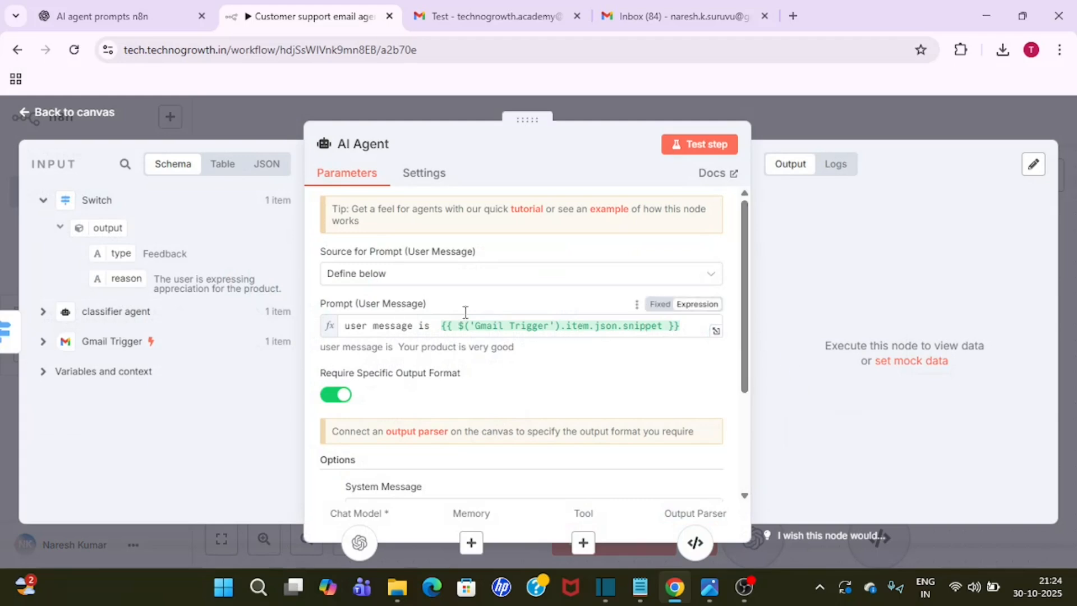
pyautogui.click(698, 147)
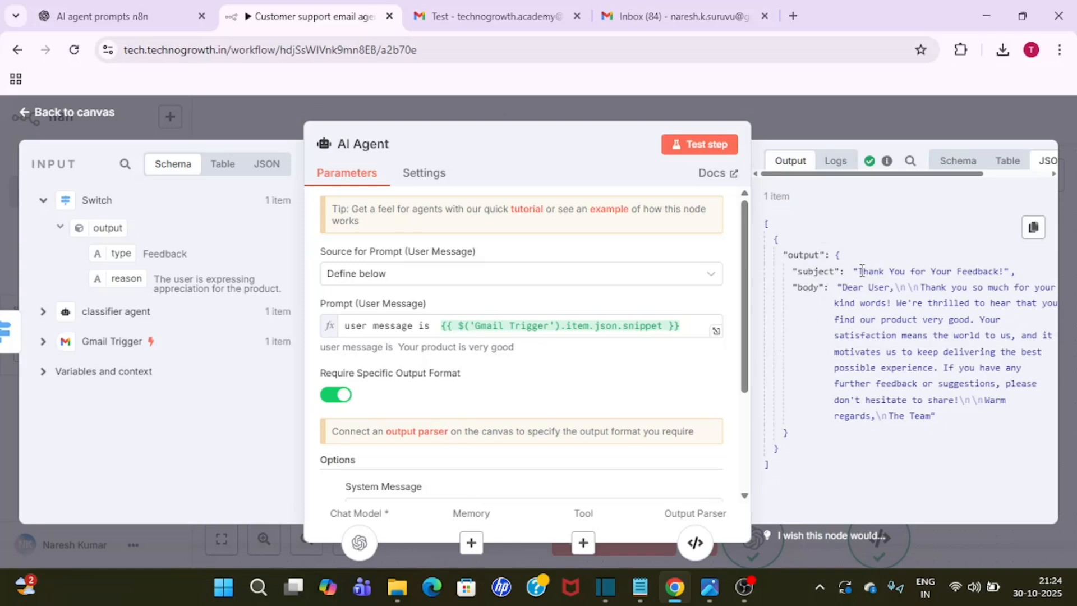
# - Add a Gmail node with the "Send a message" action after the AI Agent on the feedback branch
pyautogui.moveTo(862, 271); pyautogui.dragTo(1003, 271)
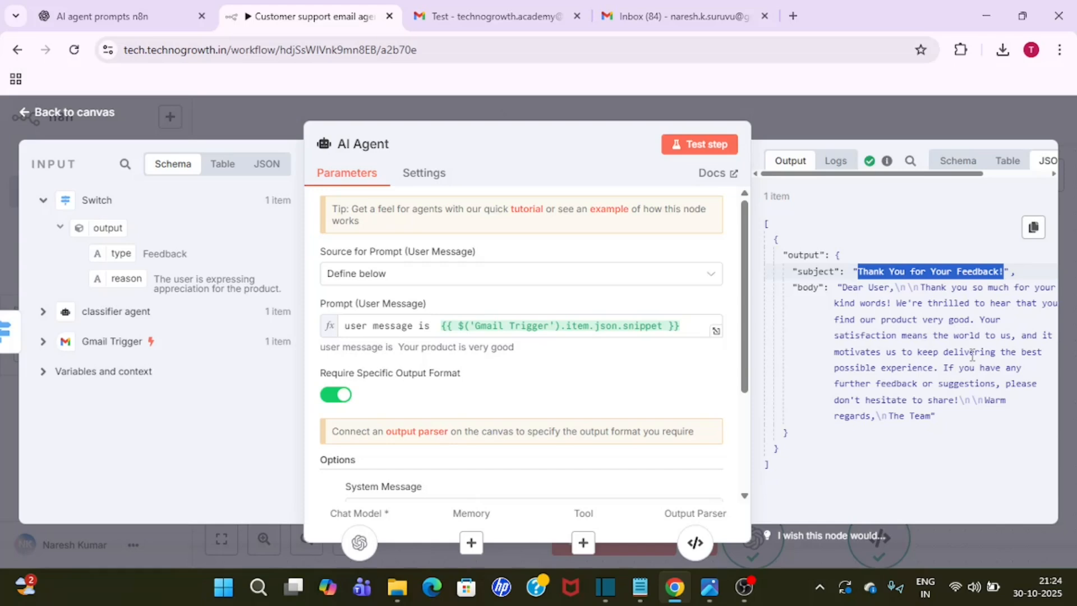
pyautogui.click(1034, 228)
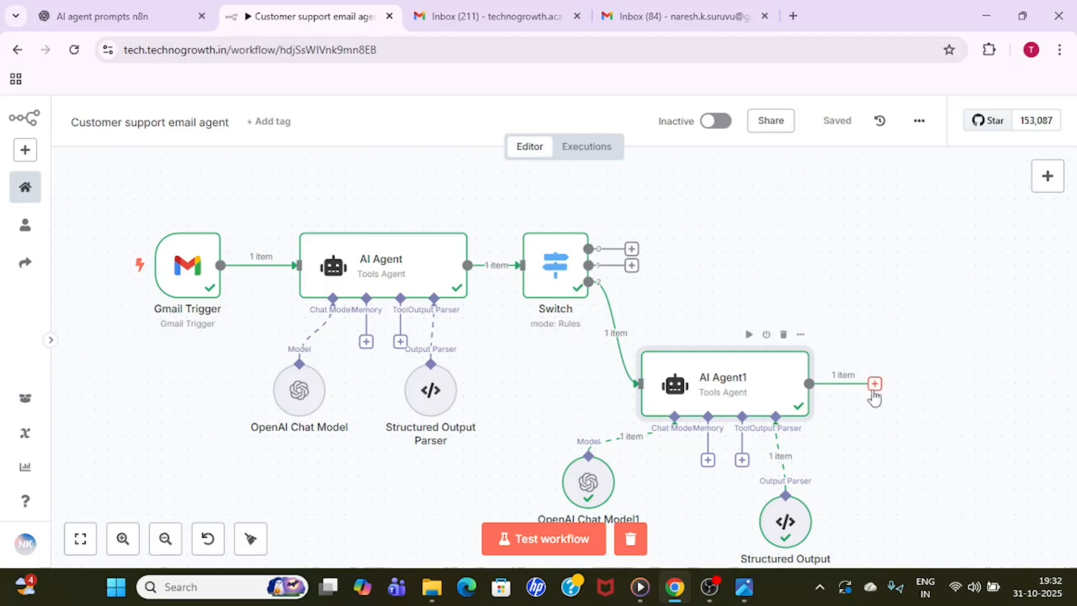
pyautogui.click(875, 385)
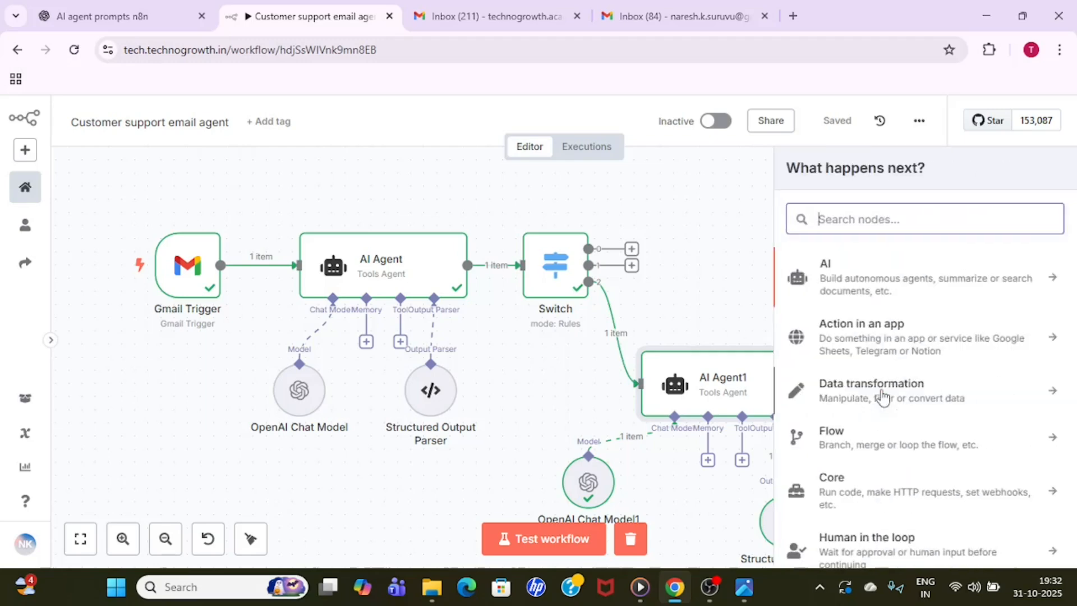
pyautogui.write('gmail')
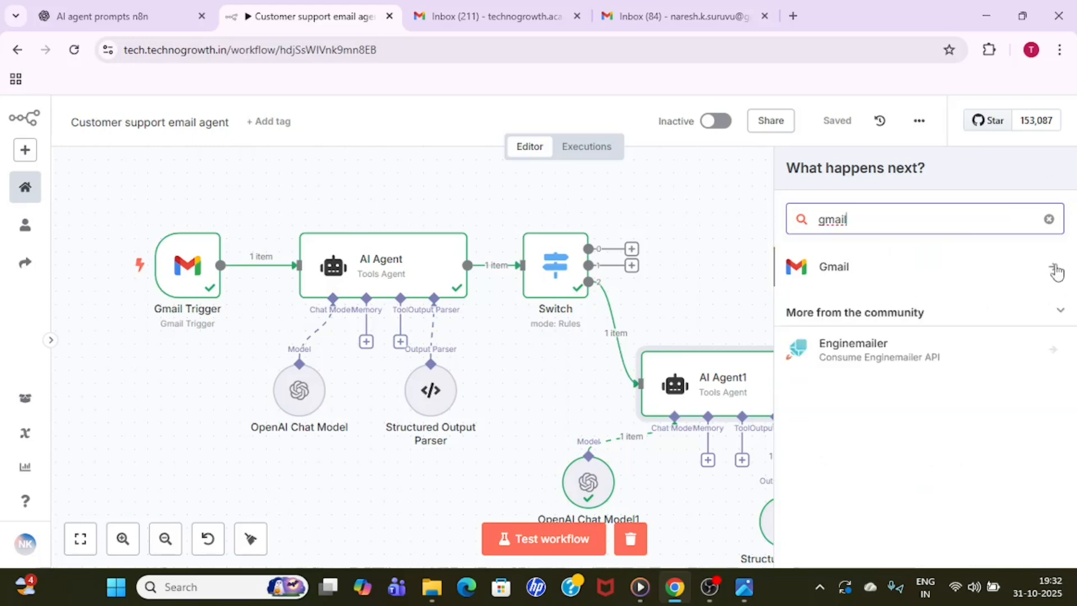
pyautogui.click(1055, 269)
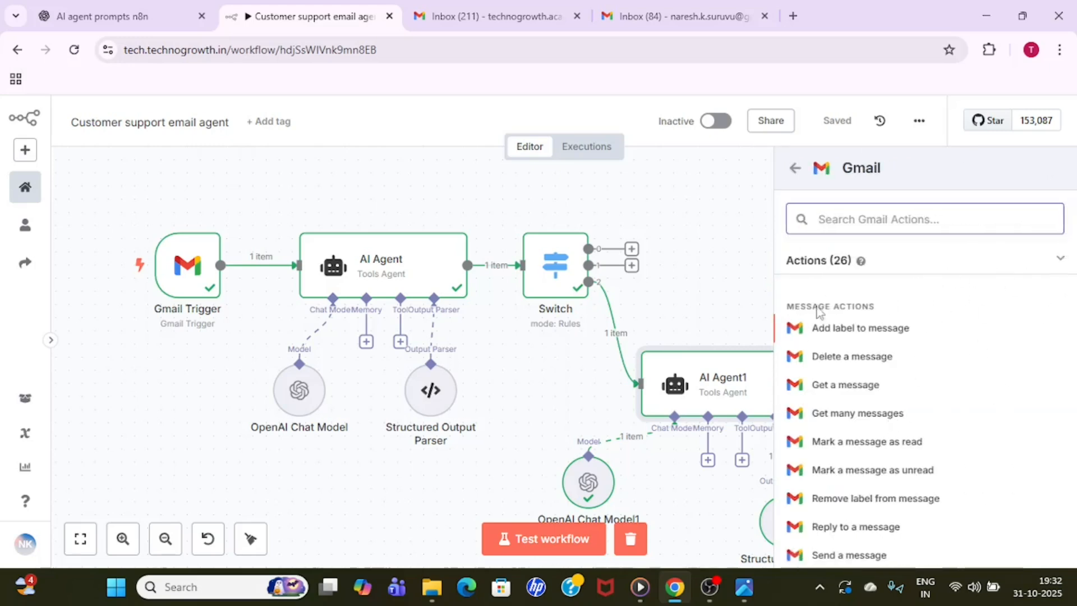
pyautogui.click(860, 555)
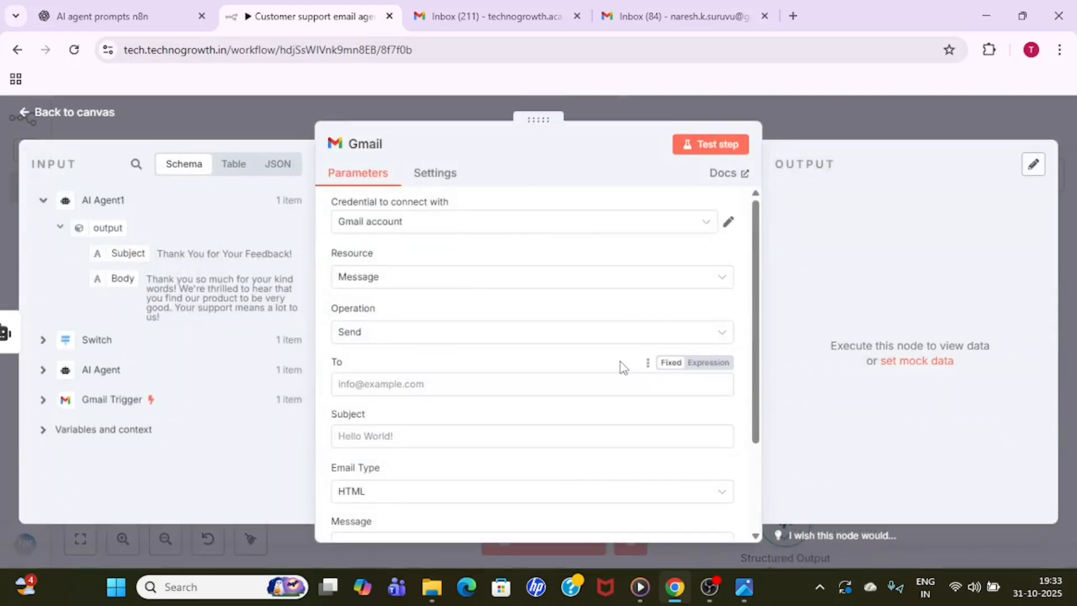
# - Map the Gmail node's To field to the Gmail Trigger's From value, {{ $('Gmail Trigger').item.json.From }}
pyautogui.moveTo(757, 349); pyautogui.dragTo(753, 435)
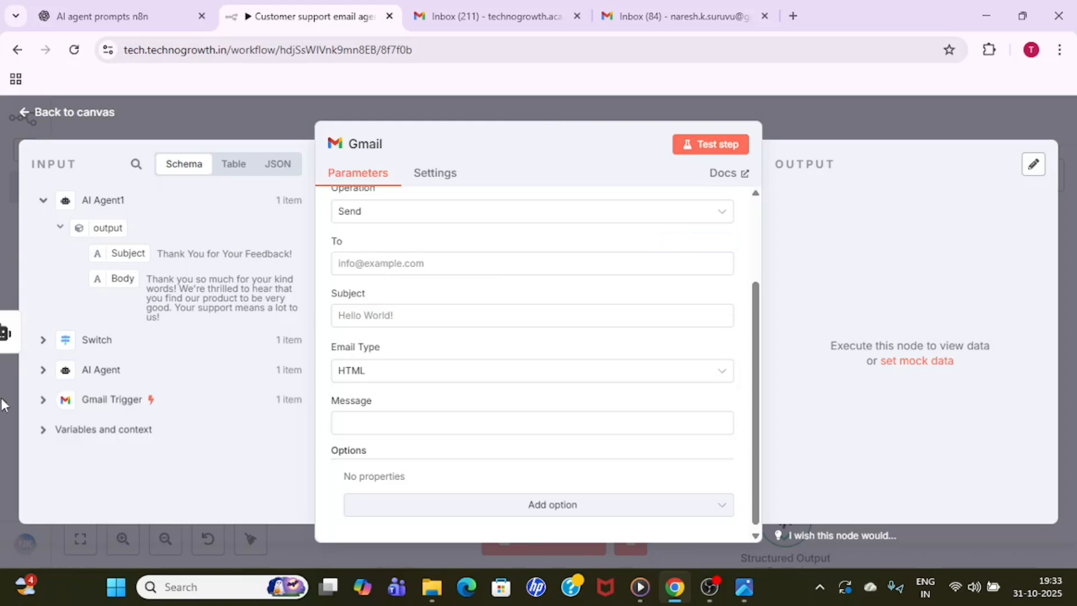
pyautogui.click(42, 400)
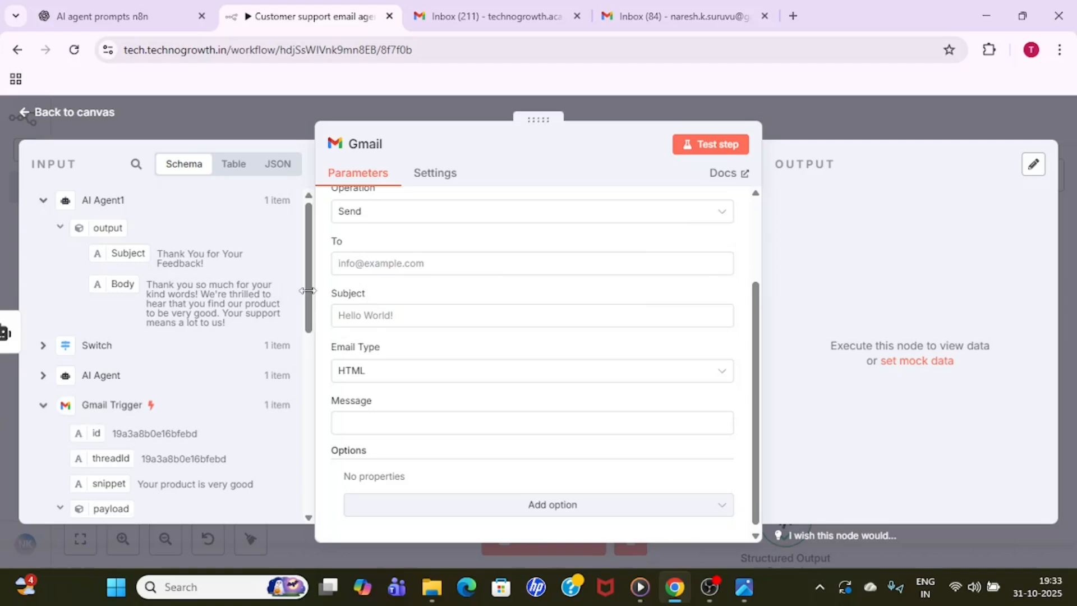
pyautogui.moveTo(306, 301); pyautogui.dragTo(309, 496)
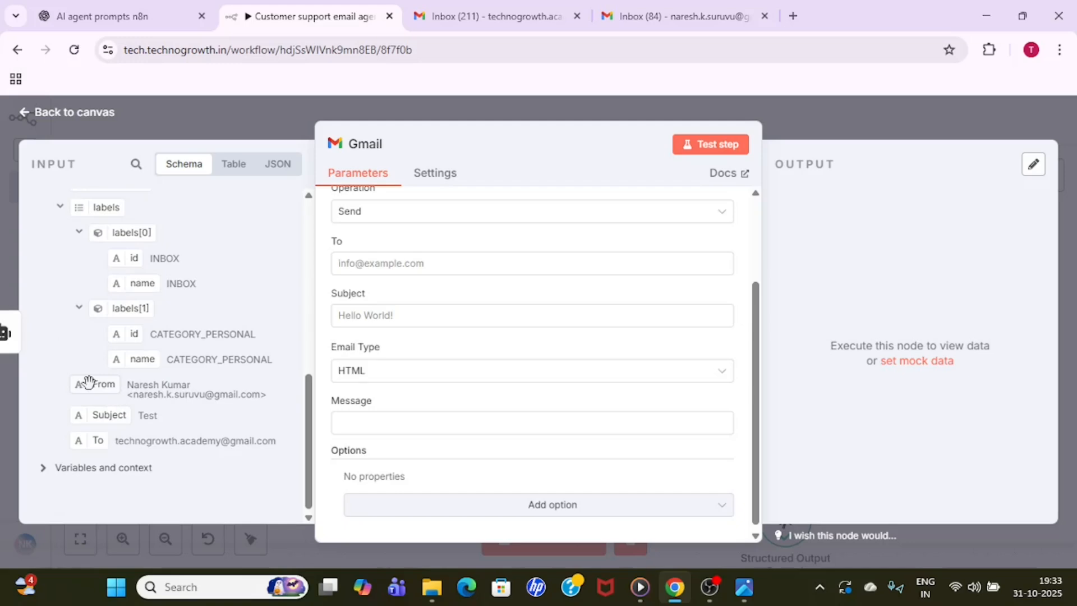
pyautogui.moveTo(88, 383); pyautogui.dragTo(432, 267)
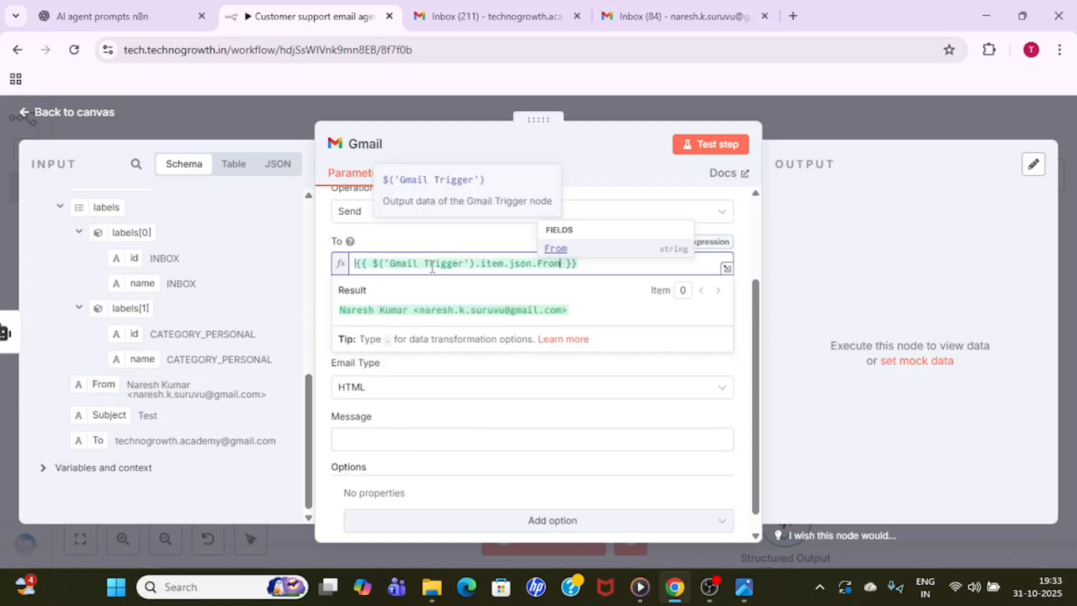
pyautogui.click(742, 305)
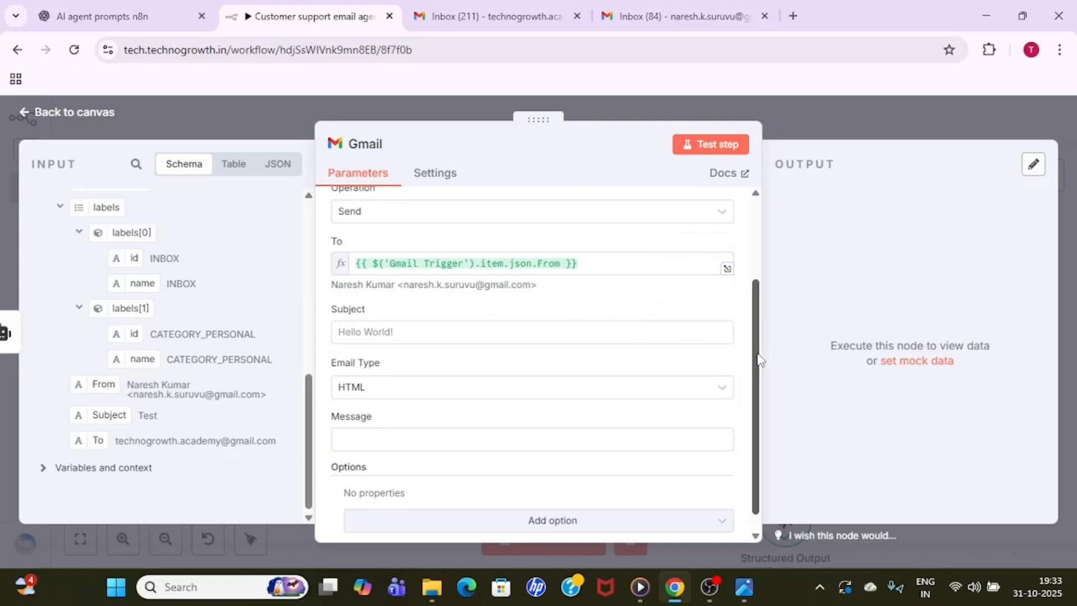
# - Map the Gmail node's Subject field to the feedback agent's output, {{ $json.output.Subject }}
pyautogui.click(501, 333)
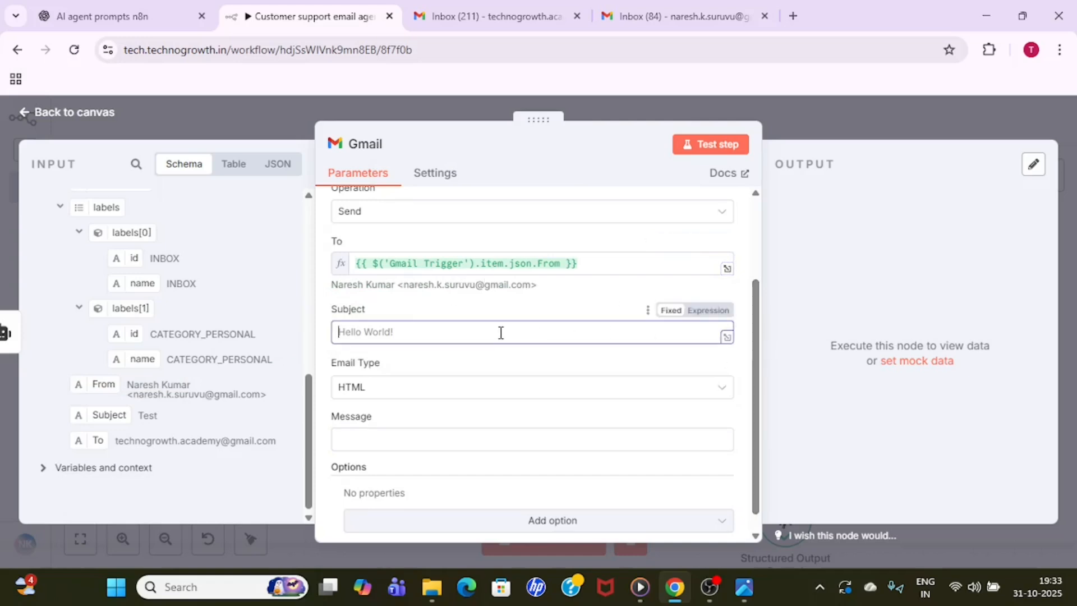
pyautogui.moveTo(313, 399); pyautogui.dragTo(297, 296)
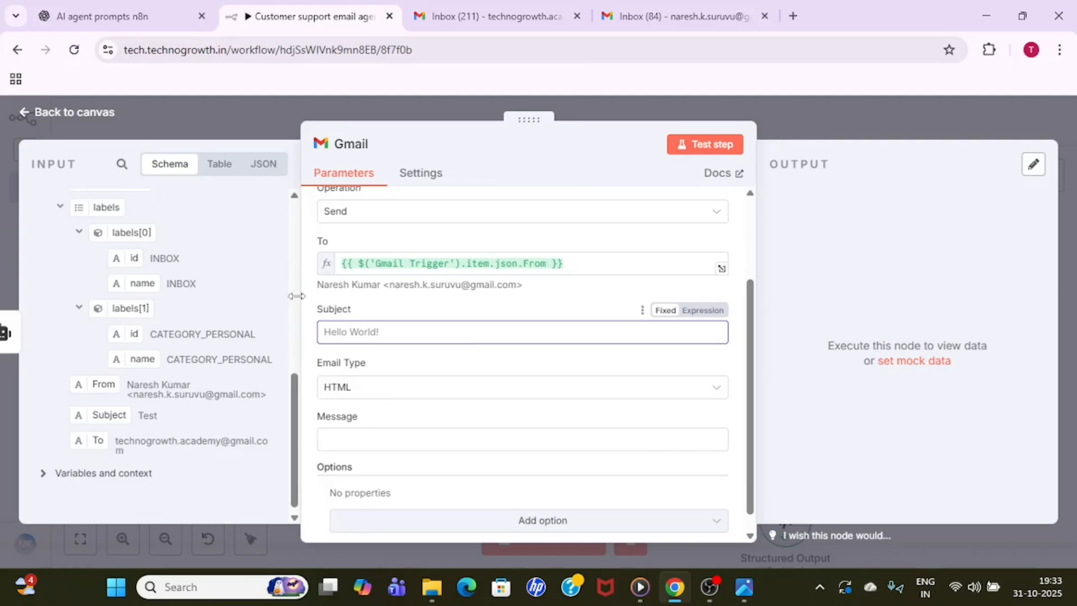
pyautogui.moveTo(294, 387); pyautogui.dragTo(296, 211)
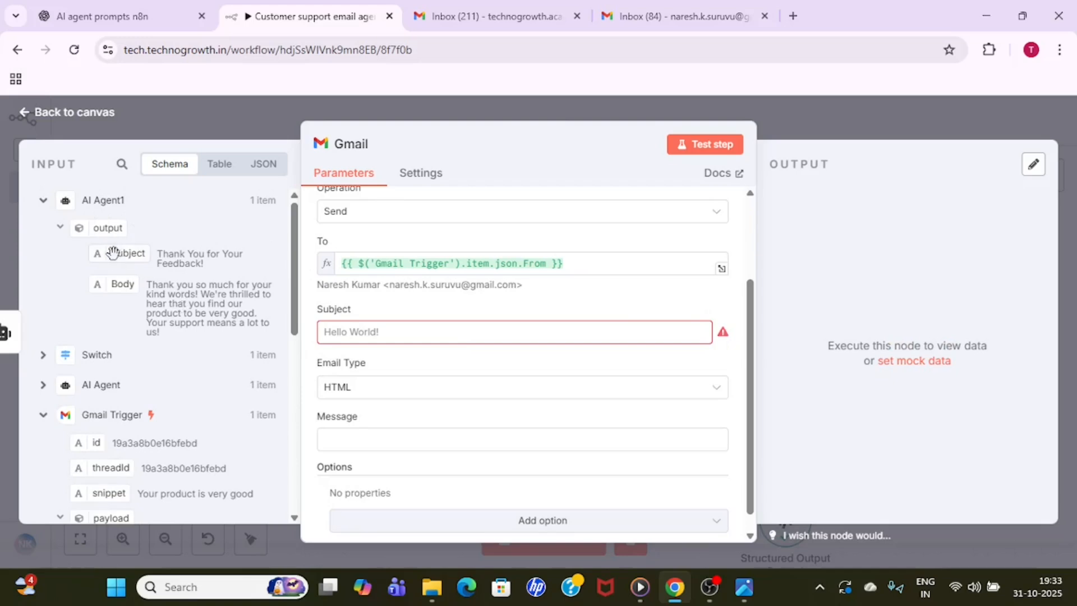
pyautogui.moveTo(113, 253); pyautogui.dragTo(423, 332)
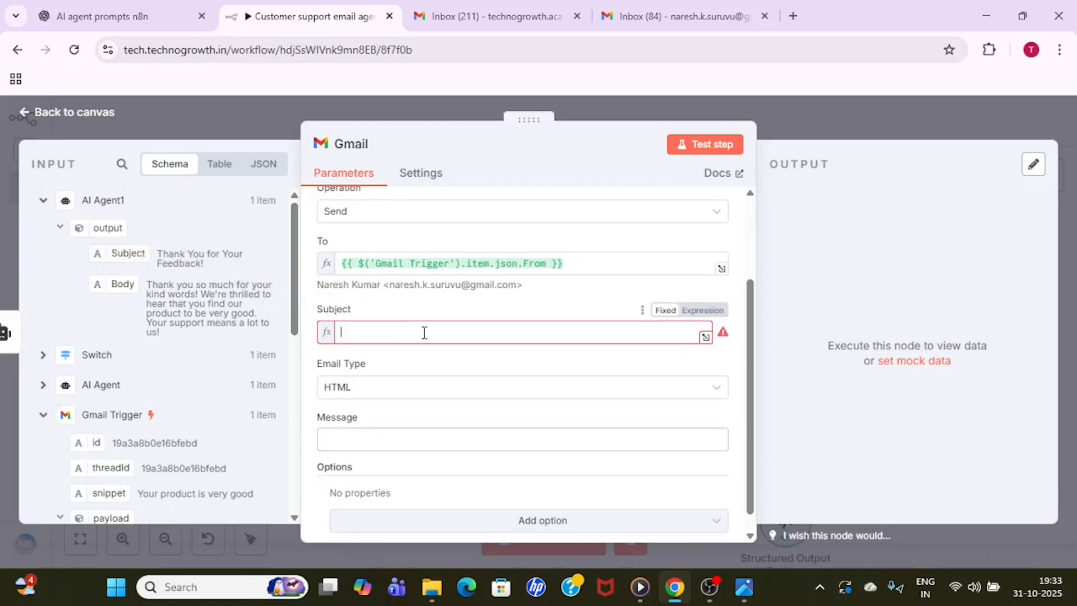
pyautogui.click(743, 351)
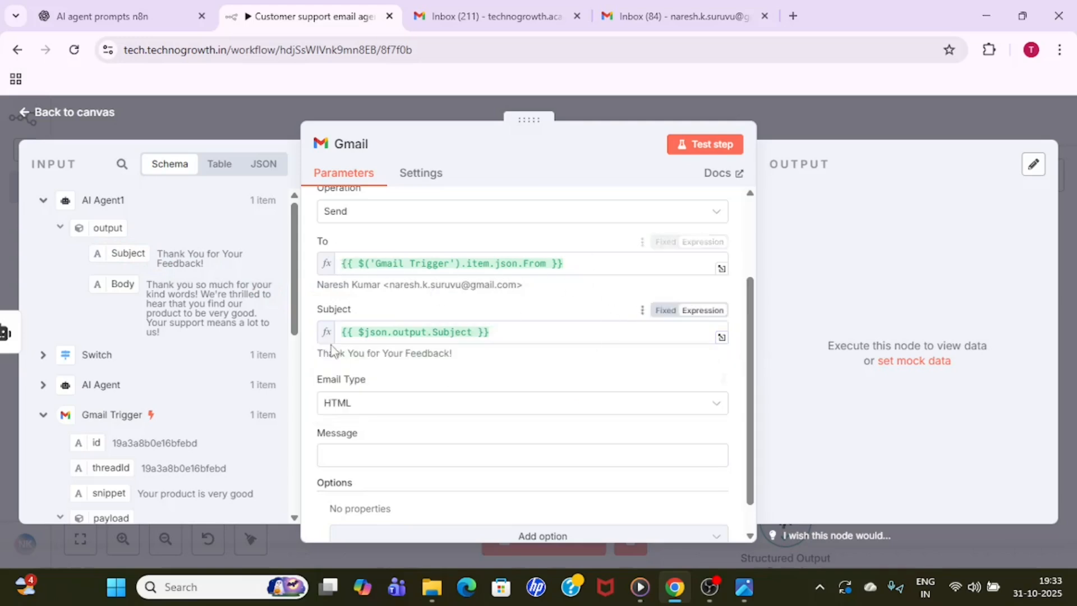
# - Set the Email Type to Text and map the Message field to the agent's {{ $json.output.Body }}
pyautogui.moveTo(751, 365); pyautogui.dragTo(753, 413)
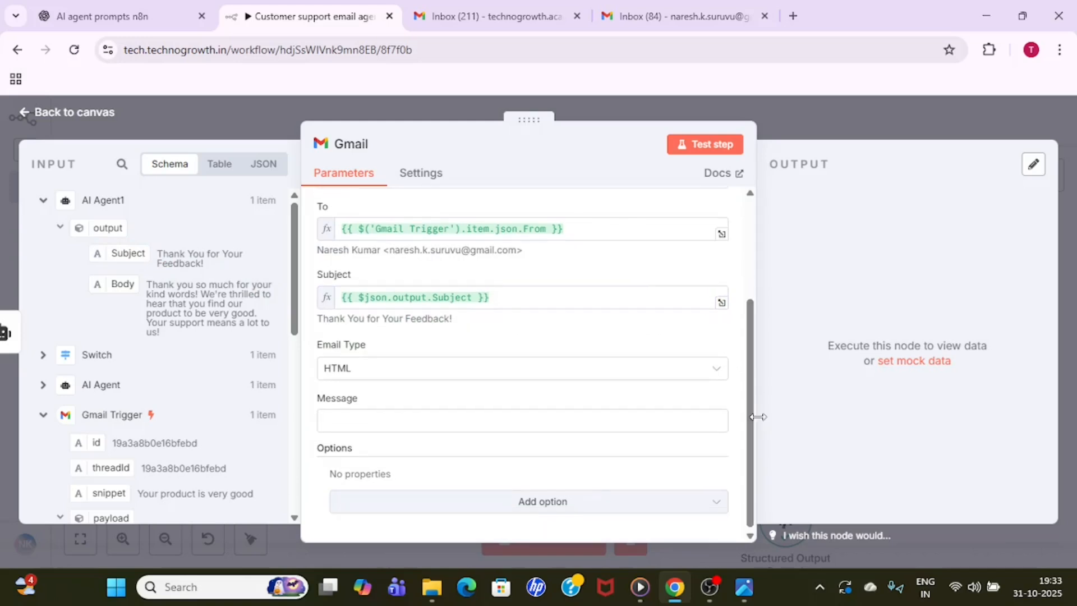
pyautogui.click(497, 374)
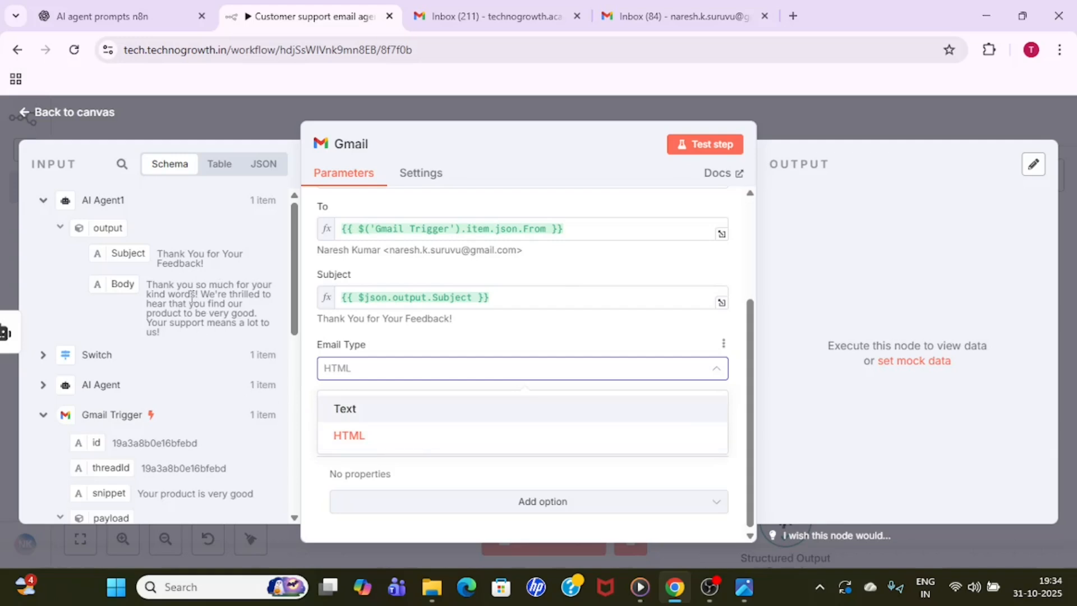
pyautogui.click(407, 413)
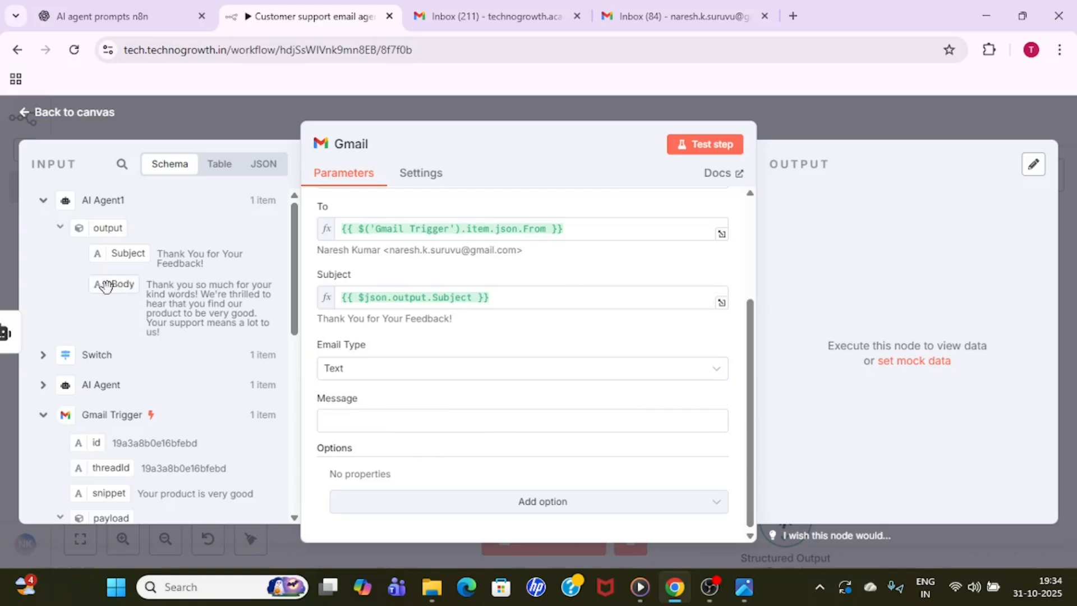
pyautogui.moveTo(104, 286); pyautogui.dragTo(392, 420)
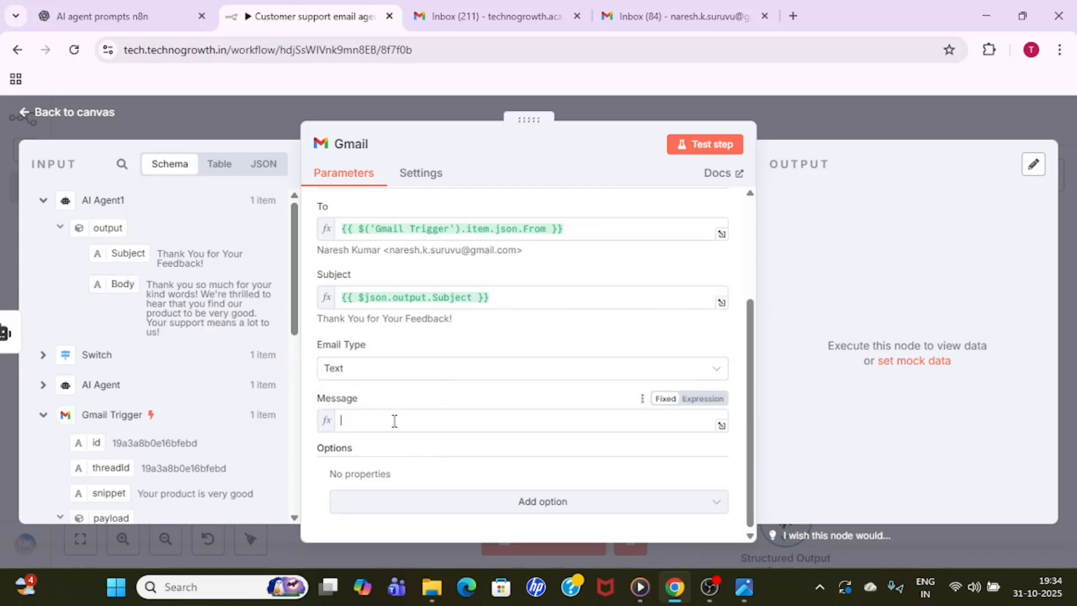
pyautogui.click(739, 328)
pyautogui.scroll(-1, 755, 408)
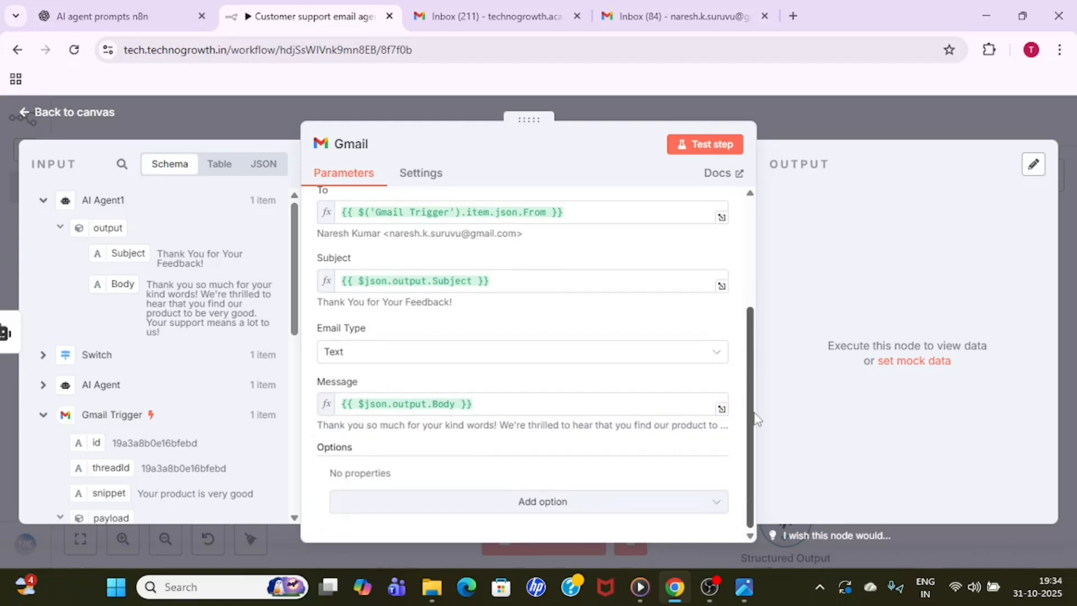
# - Test the Gmail node to send the feedback reply and inspect its output
pyautogui.moveTo(752, 418); pyautogui.dragTo(755, 263)
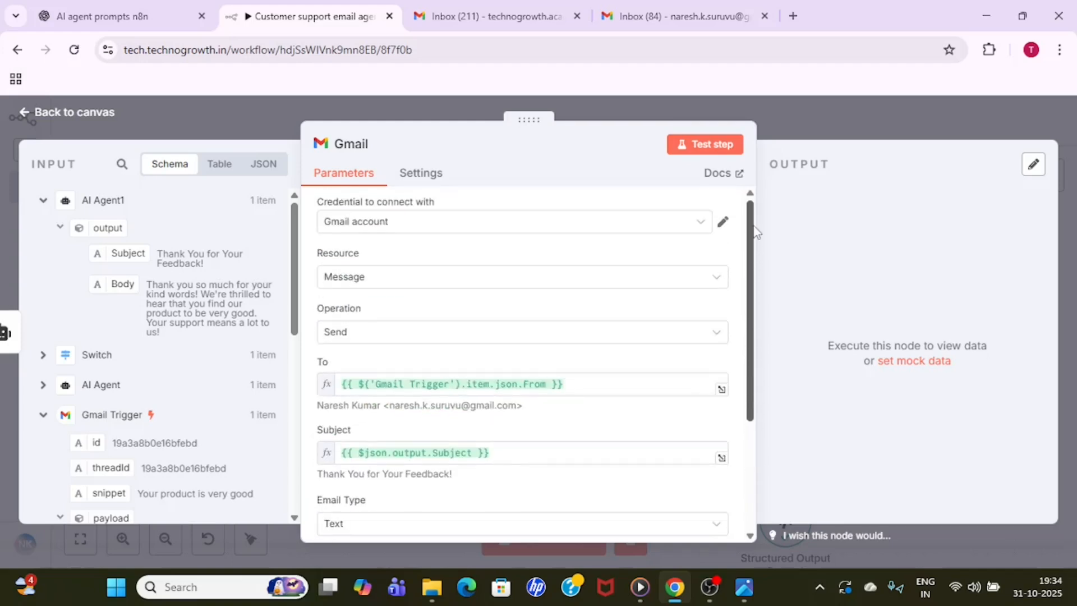
pyautogui.click(712, 148)
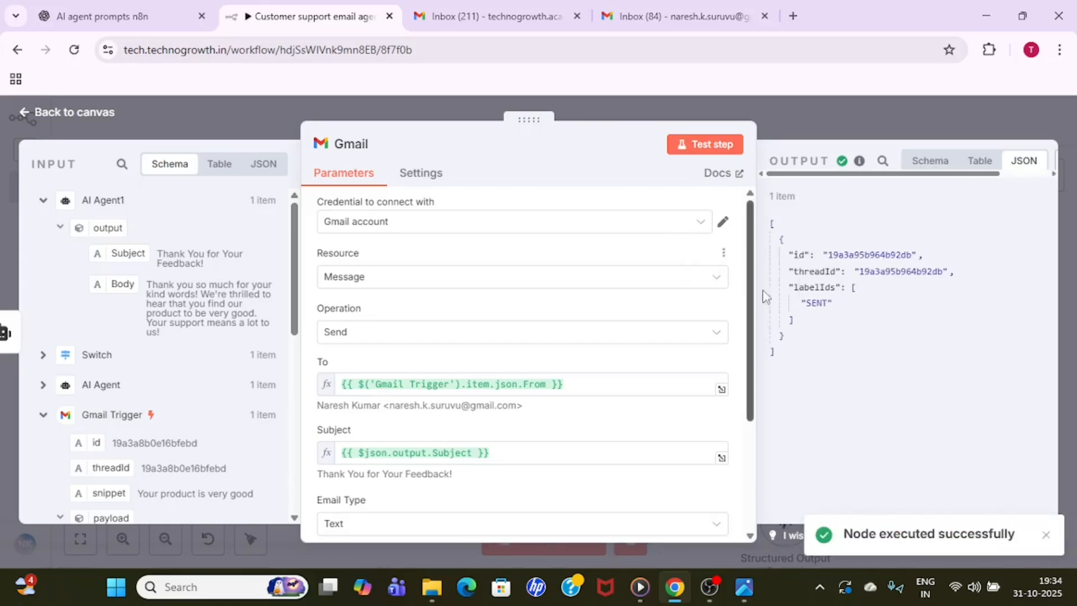
pyautogui.moveTo(798, 292); pyautogui.dragTo(833, 317)
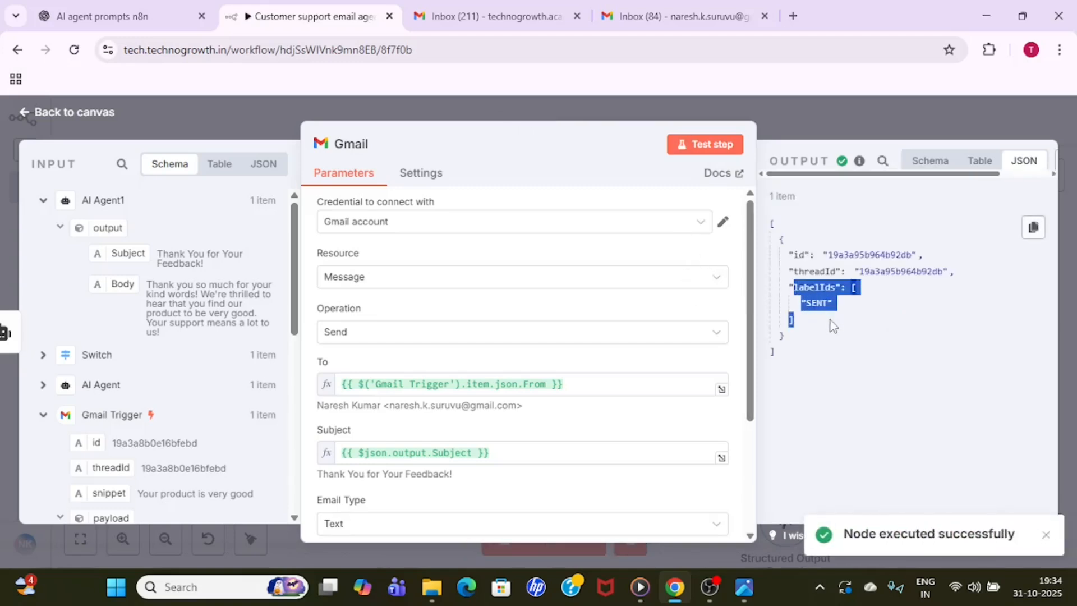
pyautogui.click(832, 322)
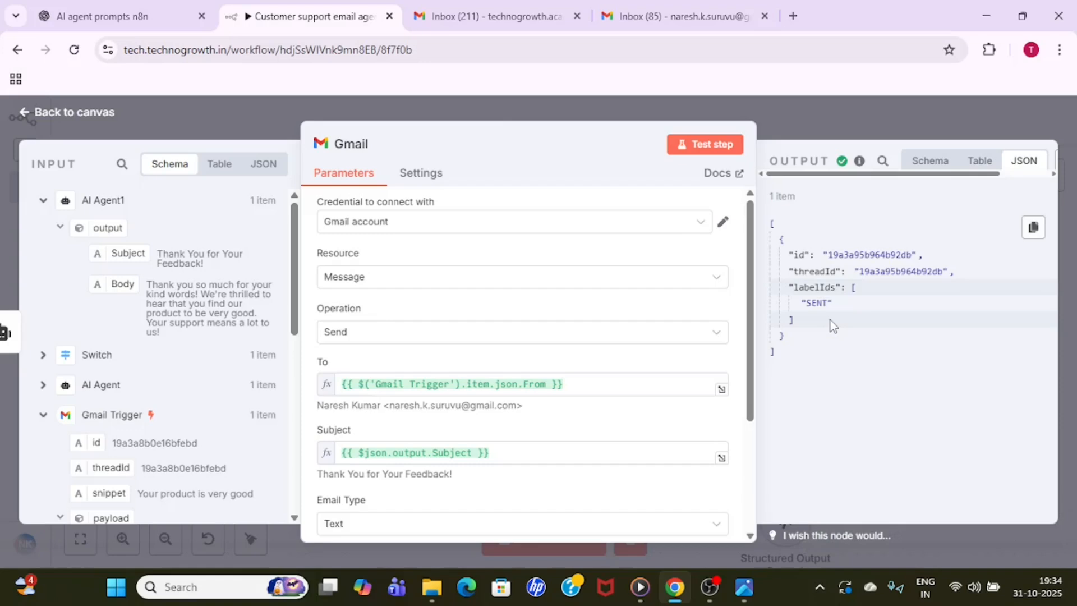
# - Switch to the customer's Gmail inbox, open the "Thank You for Your Feedback!" email and examine its subject, body and n8n footer
pyautogui.click(656, 8)
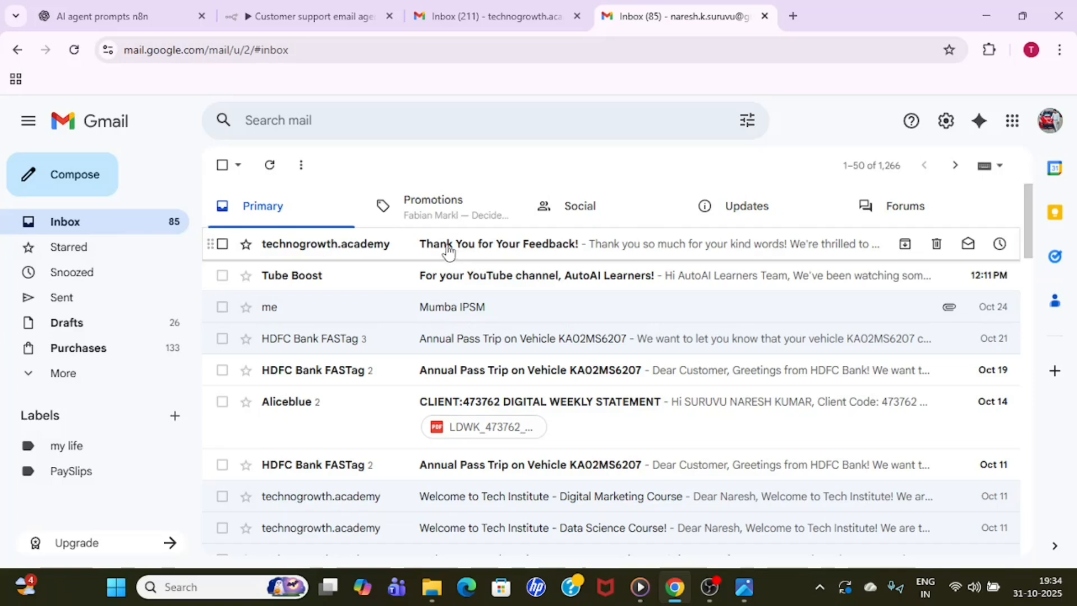
pyautogui.click(648, 253)
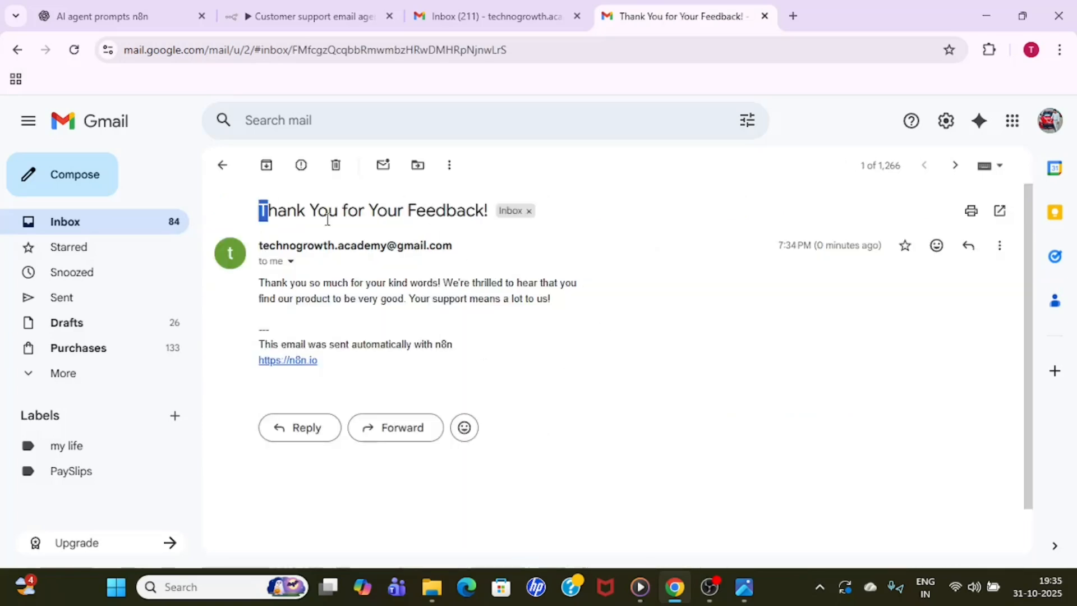
pyautogui.moveTo(260, 209); pyautogui.dragTo(517, 251)
pyautogui.click(552, 323)
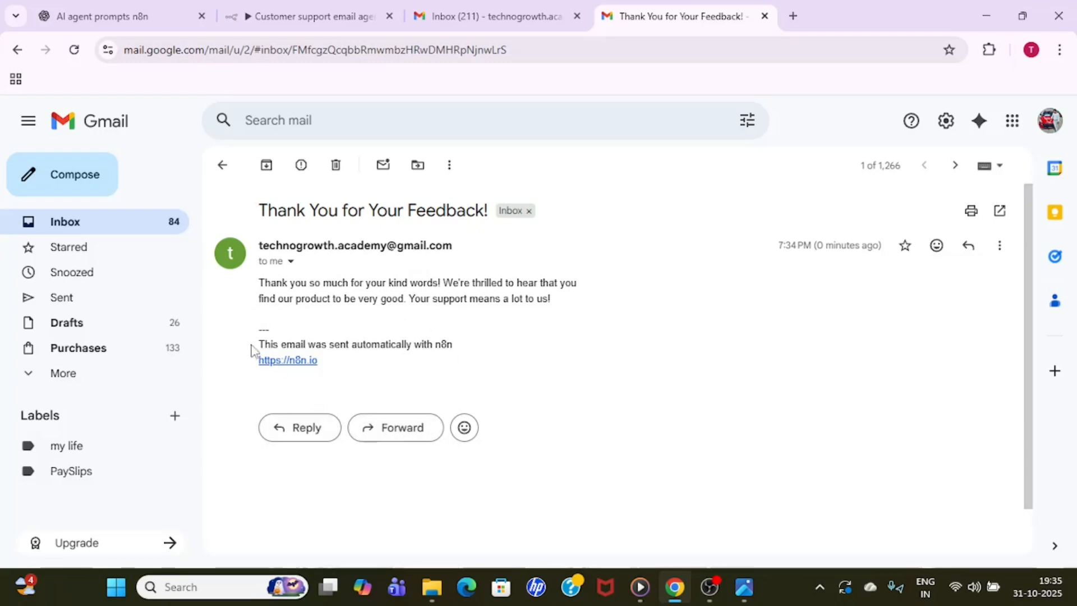
pyautogui.moveTo(260, 344); pyautogui.dragTo(445, 344)
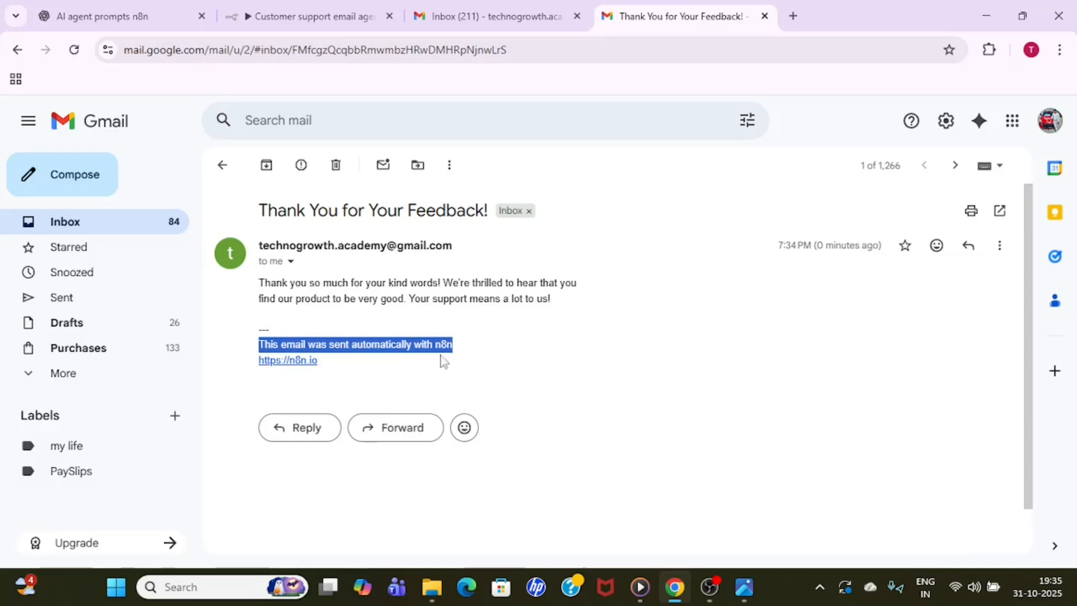
pyautogui.click(387, 368)
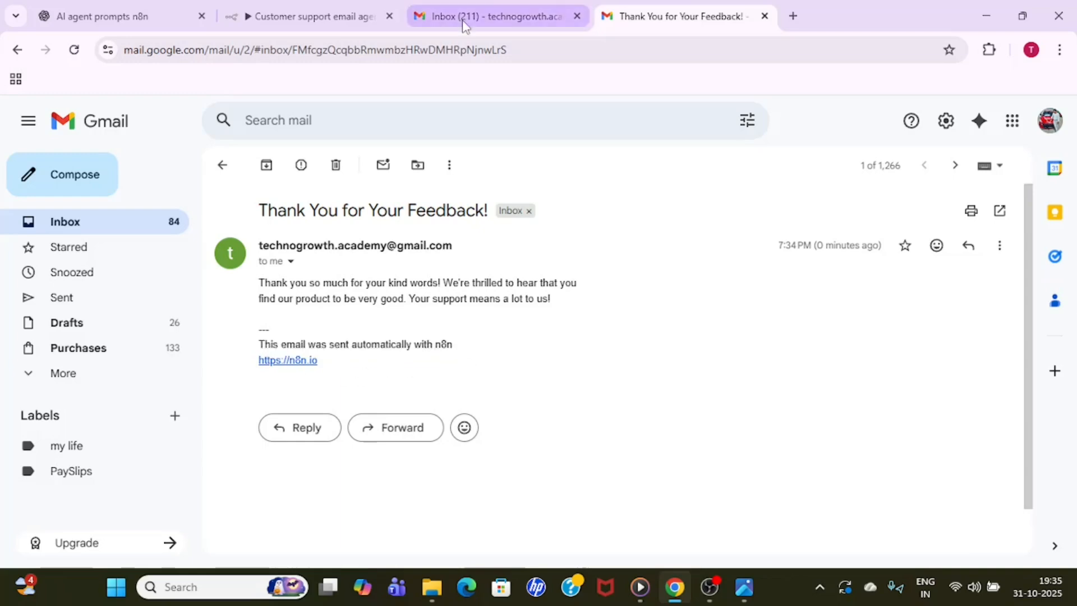
# - Switch back to n8n, list the Gmail node's additional options, and compare them with the n8n footer in the received email
pyautogui.click(286, 12)
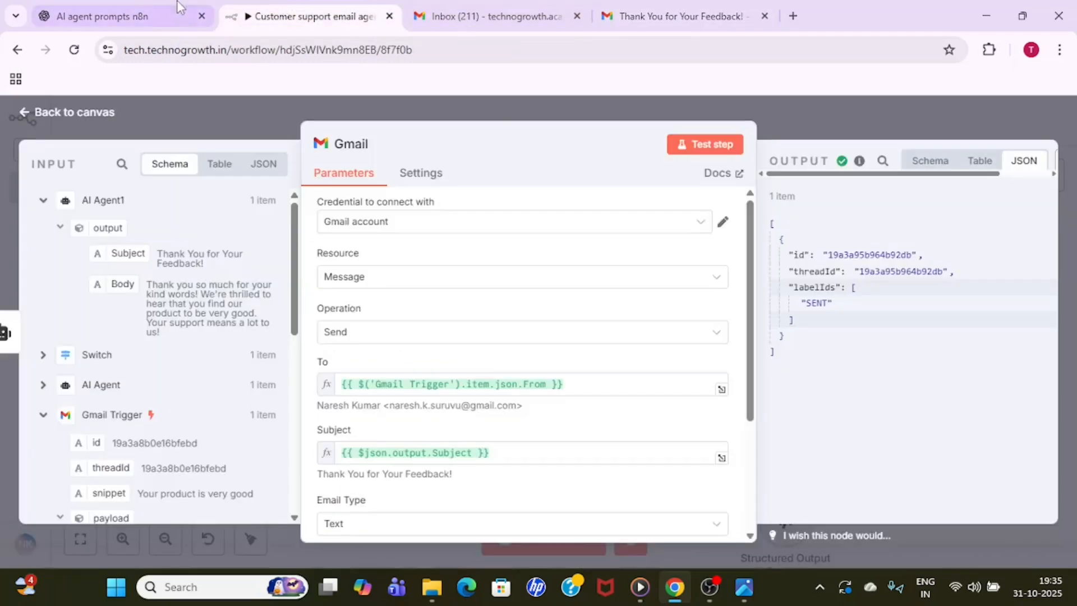
pyautogui.click(787, 131)
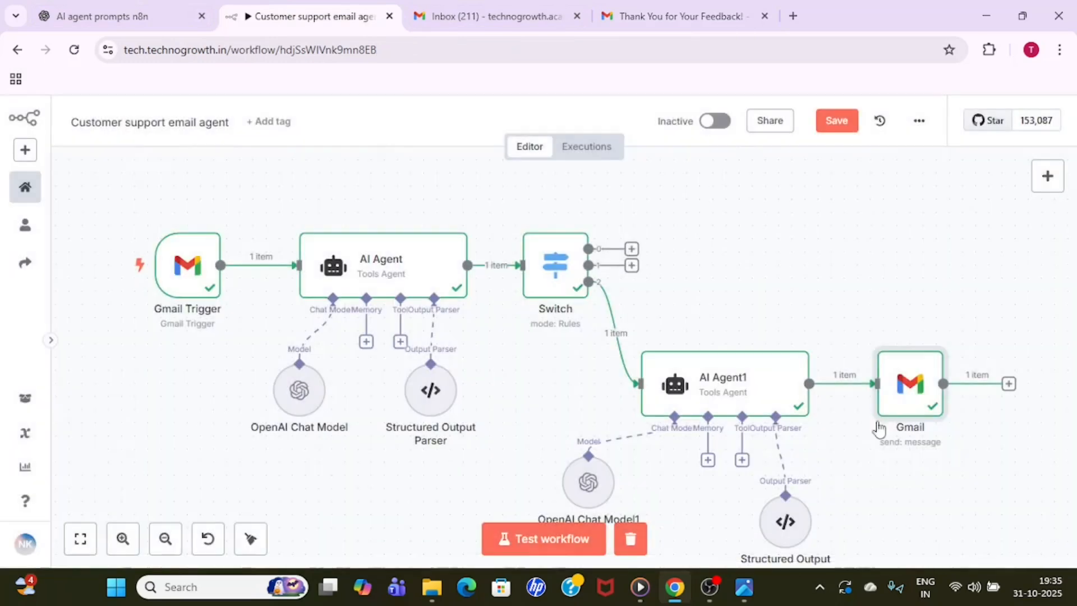
pyautogui.doubleClick(927, 393)
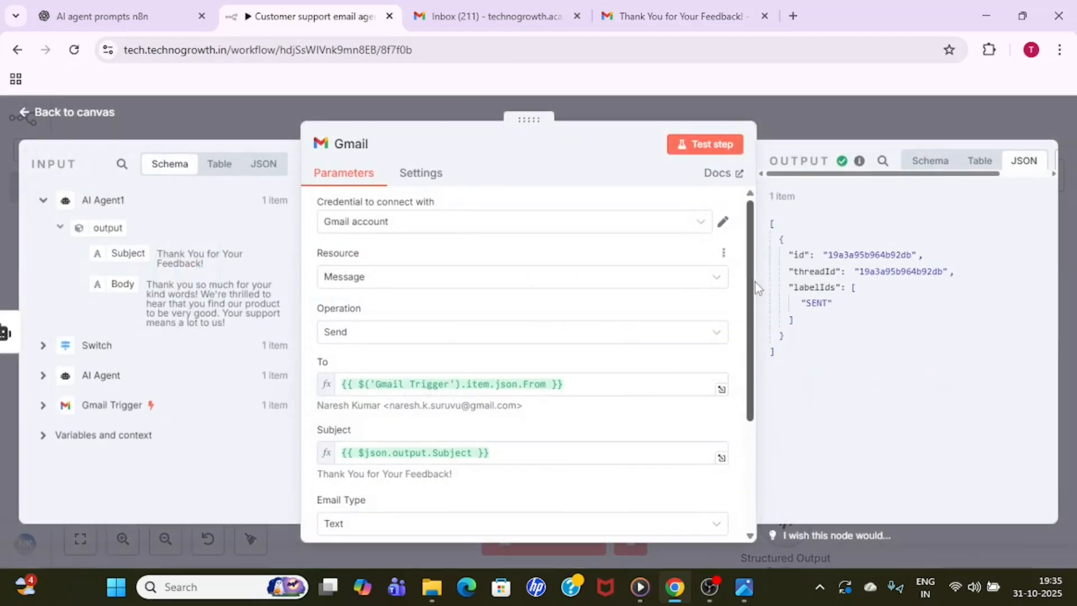
pyautogui.scroll(-5, 755, 304)
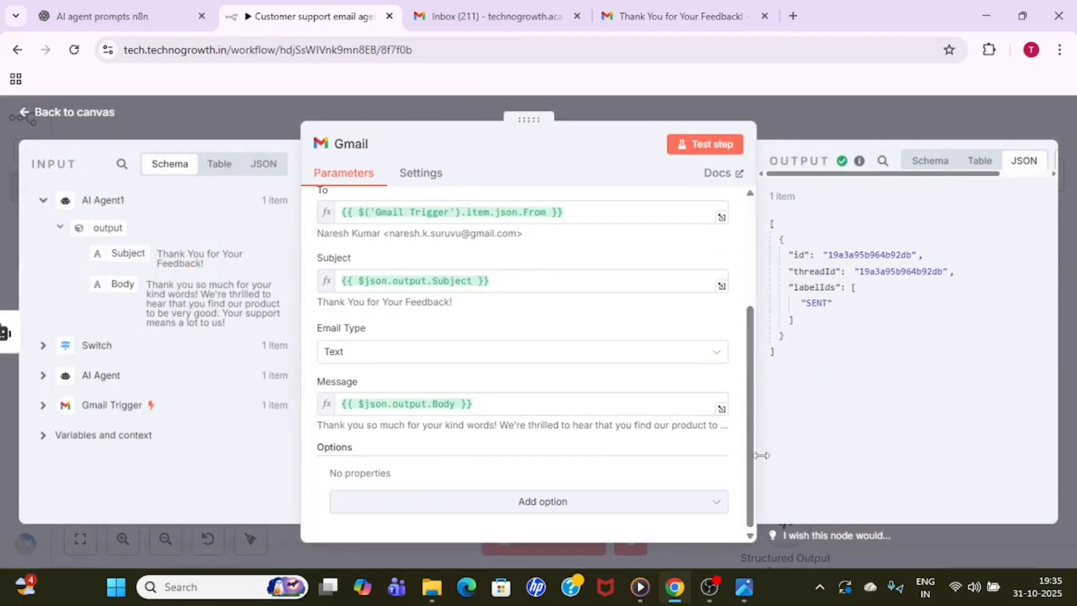
pyautogui.click(558, 501)
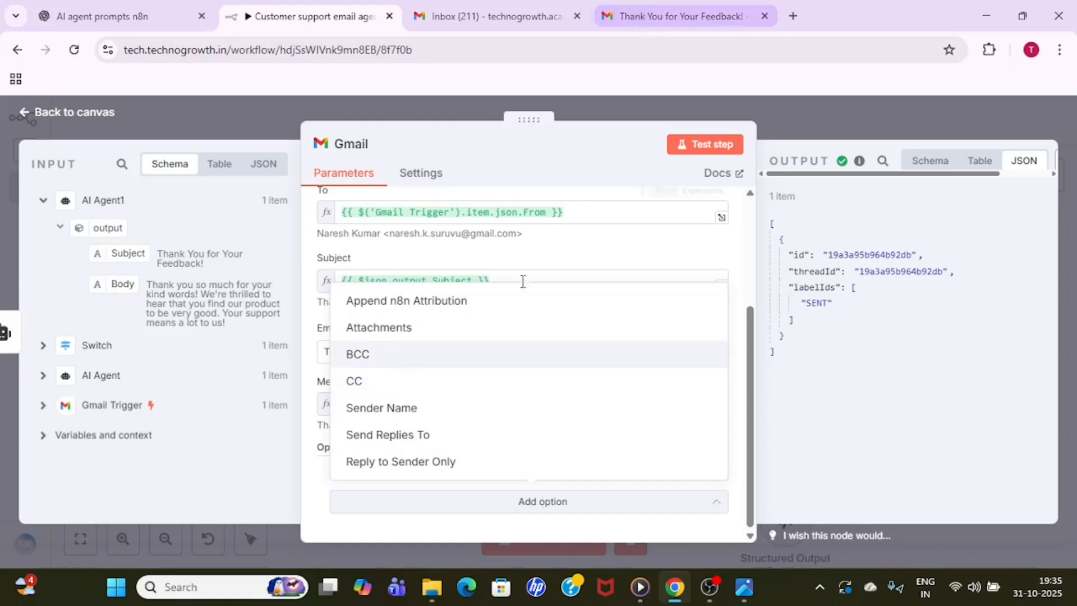
pyautogui.click(679, 16)
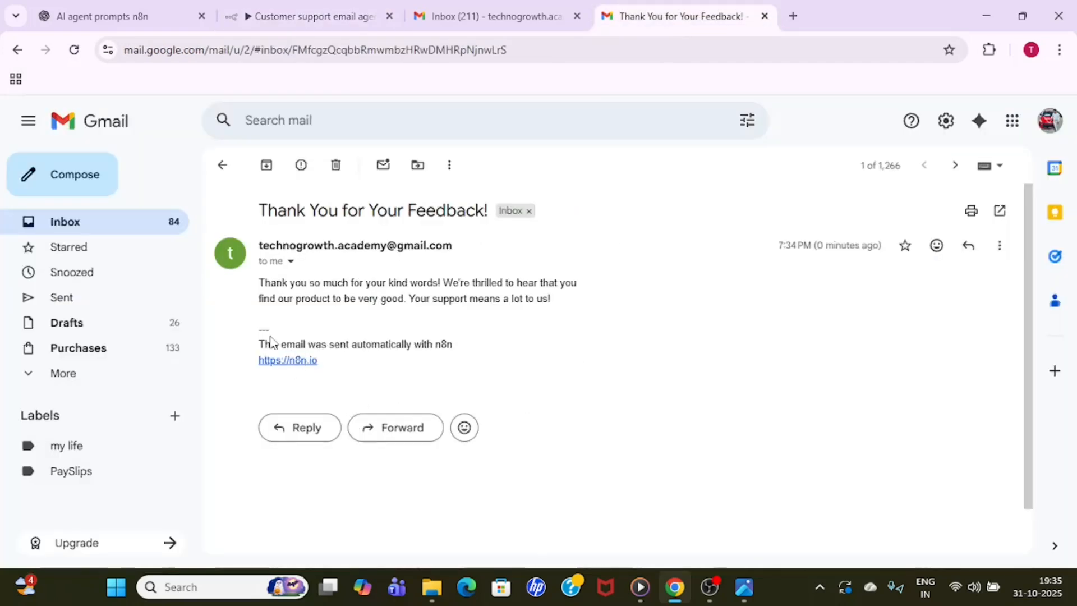
# - Switch to the n8n workflow, add the Gmail node's Append n8n Attribution option turned off, and test the node
pyautogui.moveTo(252, 344); pyautogui.dragTo(430, 368)
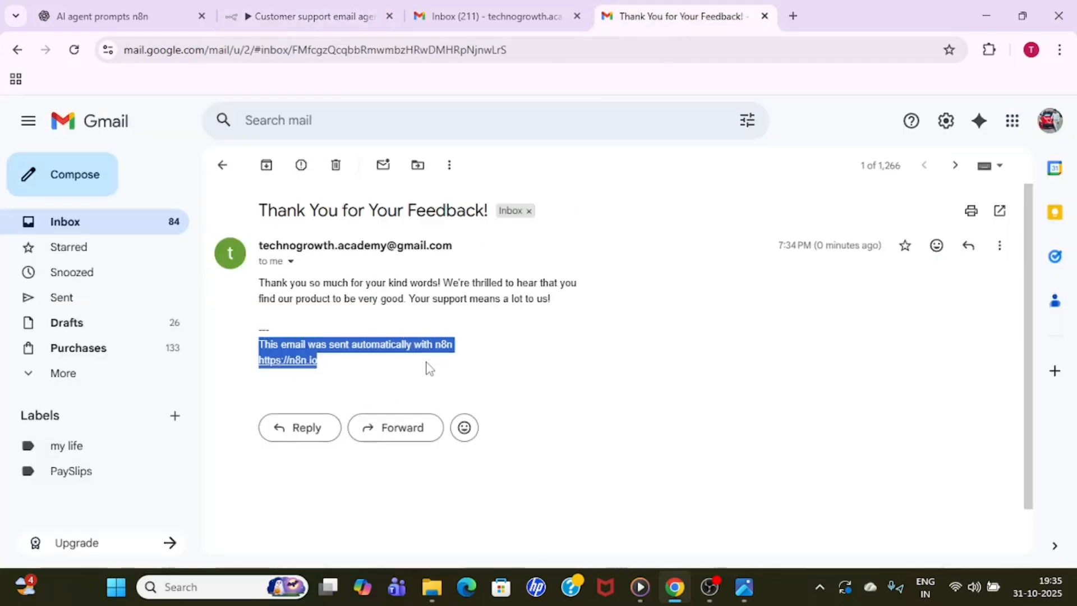
pyautogui.click(430, 368)
pyautogui.click(142, 9)
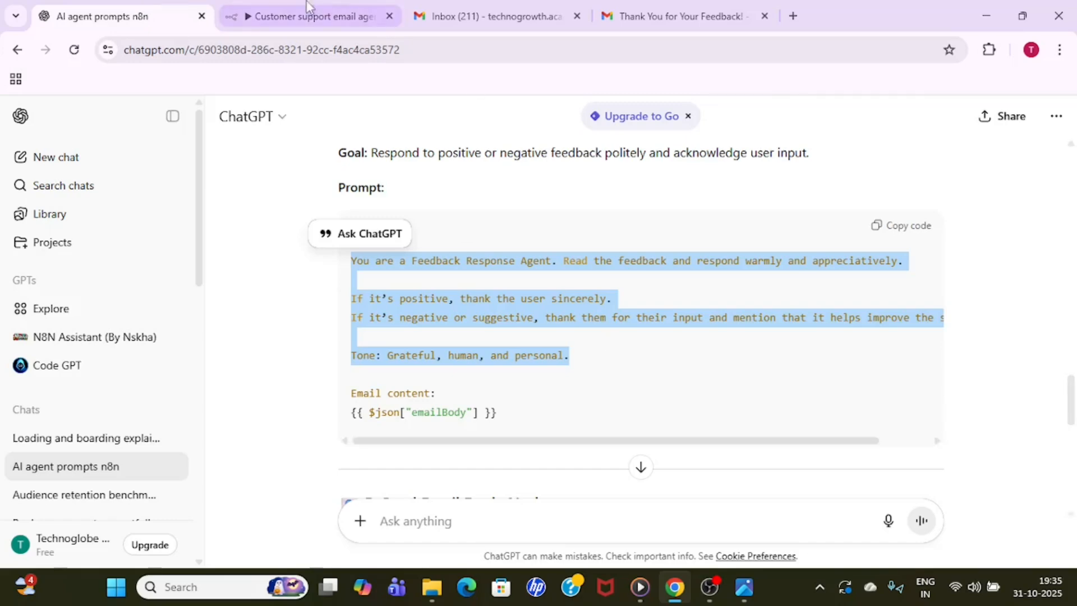
pyautogui.click(307, 8)
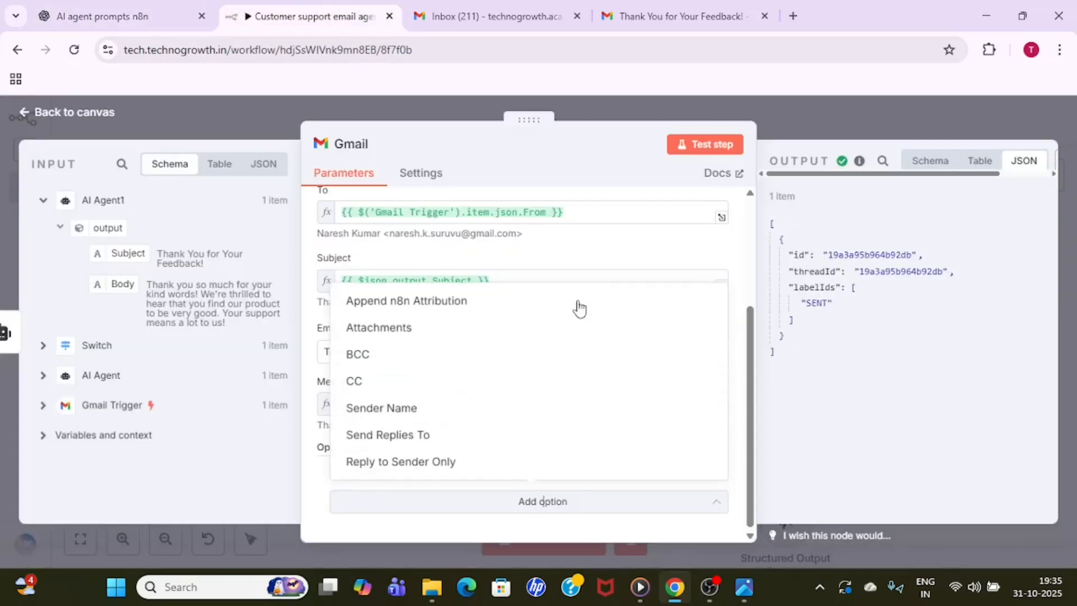
pyautogui.click(464, 303)
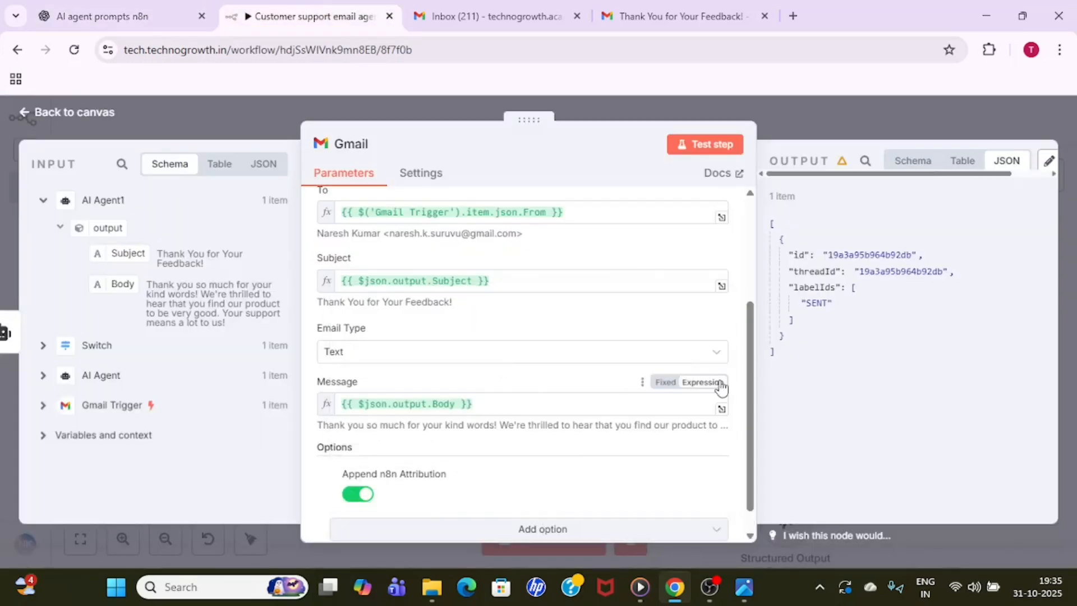
pyautogui.scroll(-1, 754, 471)
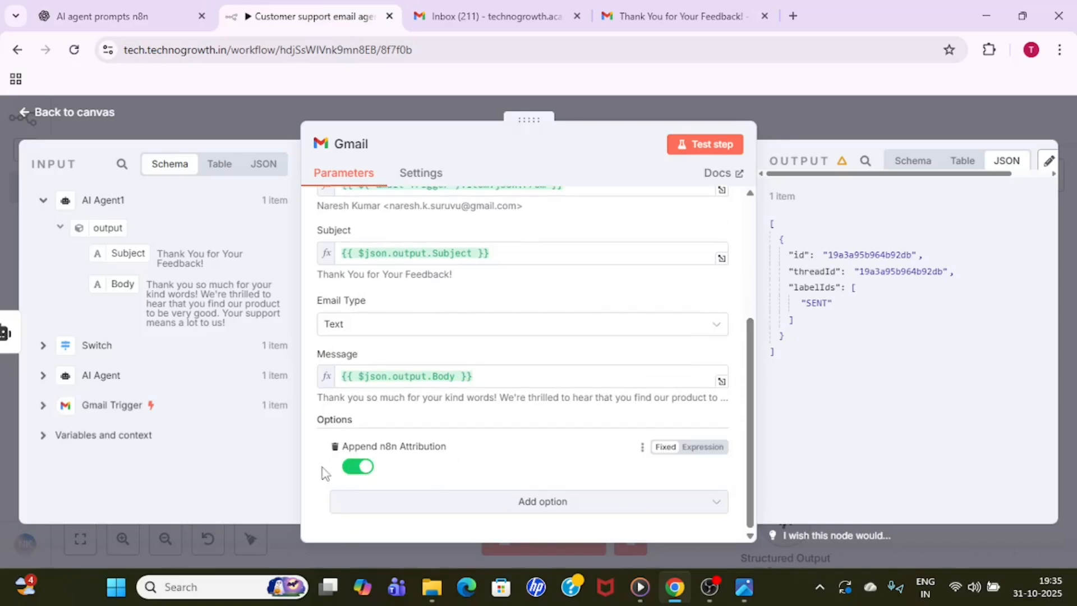
pyautogui.click(352, 469)
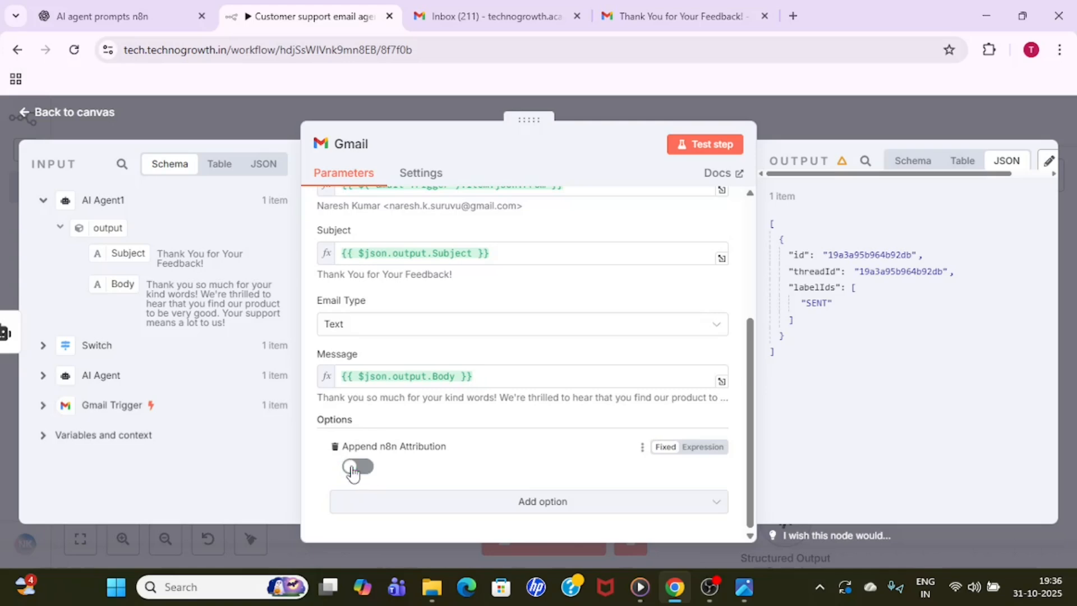
pyautogui.click(709, 147)
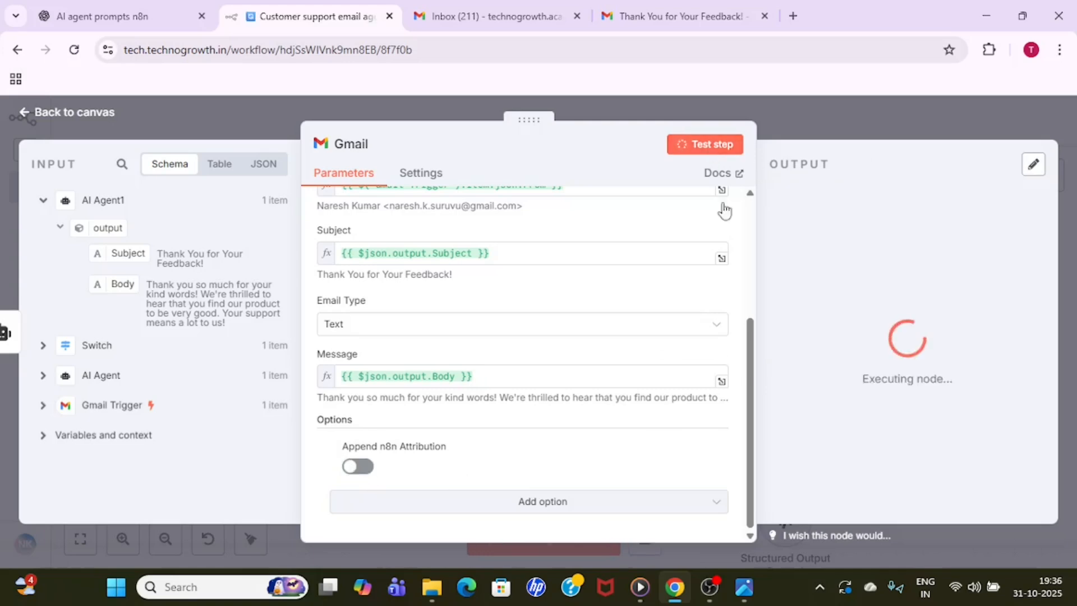
# - Switch to the customer's Gmail inbox and read the newest "Thank You for Your Feedback!" reply
pyautogui.click(656, 10)
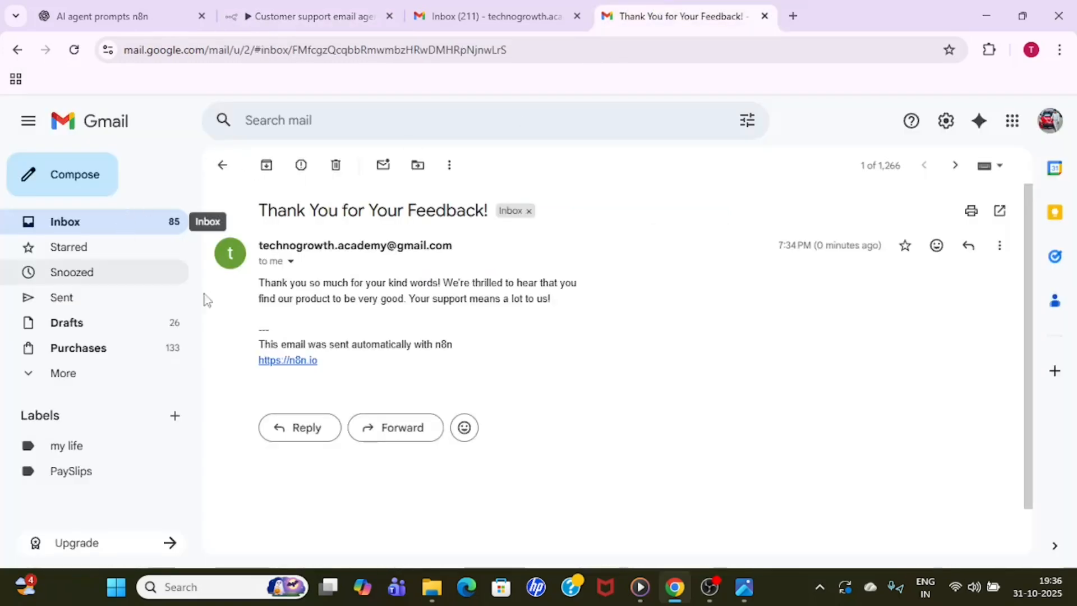
pyautogui.click(91, 230)
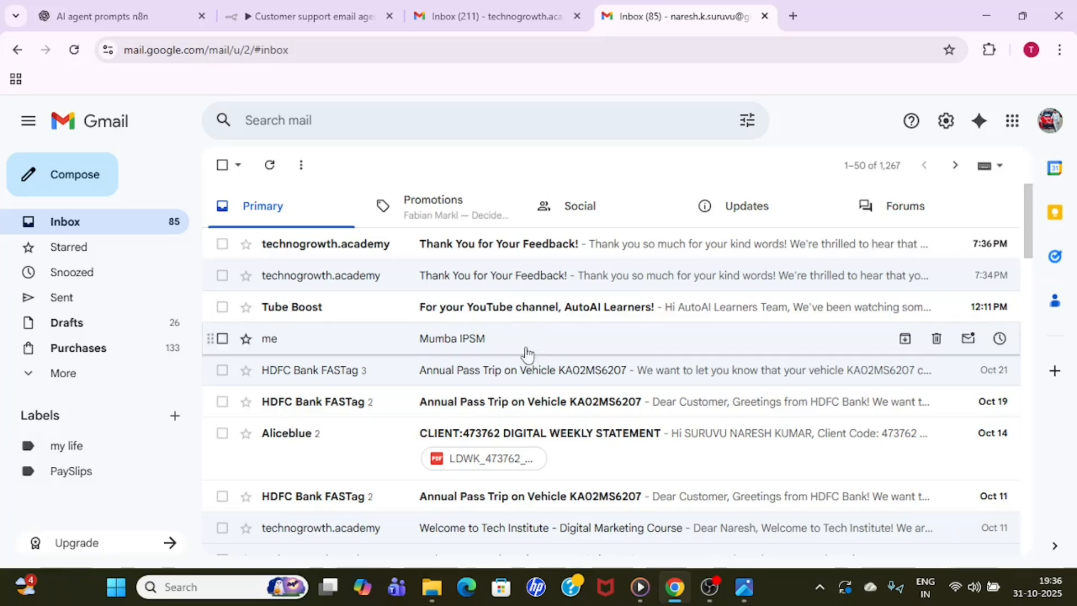
pyautogui.click(524, 252)
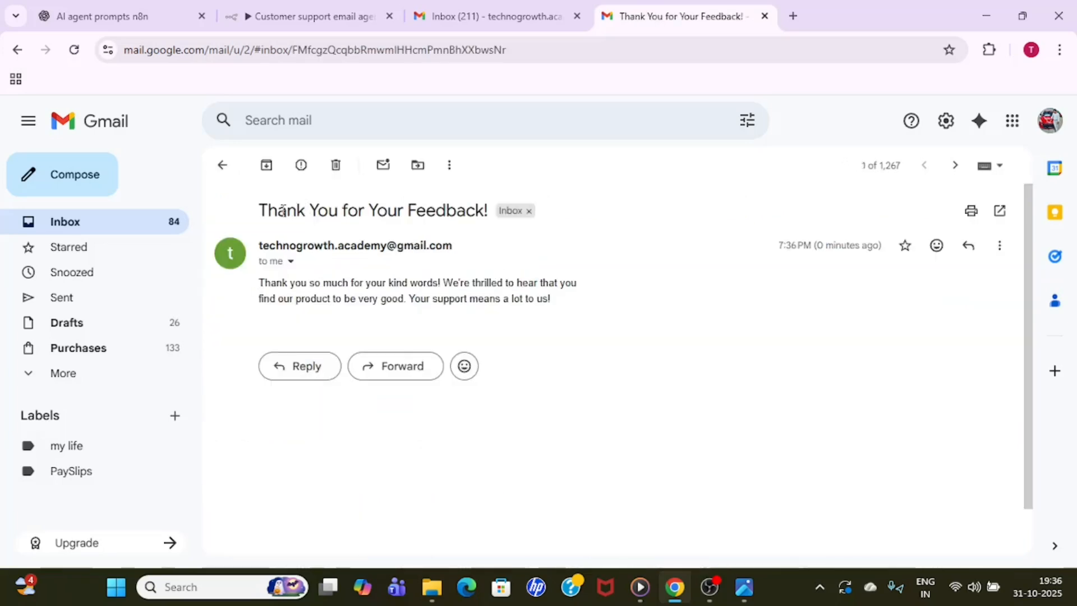
pyautogui.moveTo(271, 209); pyautogui.dragTo(496, 230)
pyautogui.moveTo(261, 286); pyautogui.dragTo(548, 296)
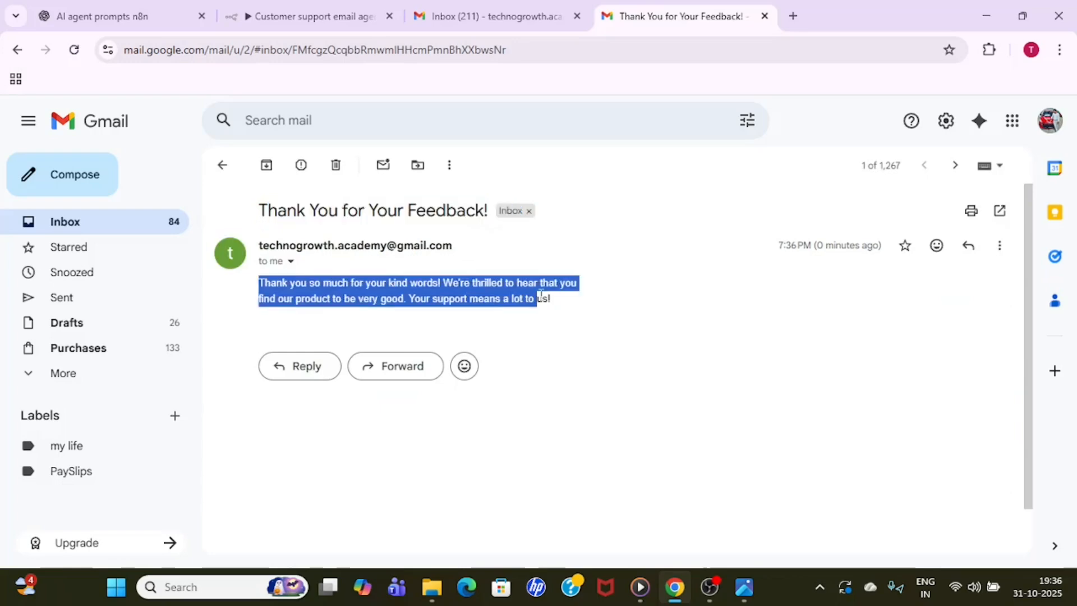
pyautogui.click(546, 297)
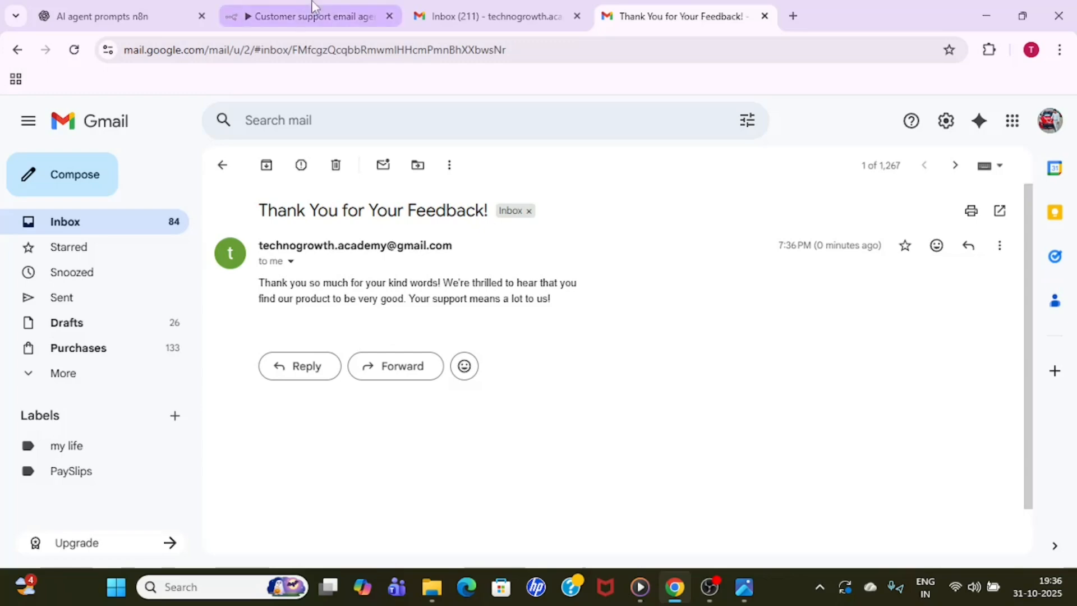
# - Review the workflow diagram image and inspect the first AI Agent node's classification output in n8n
pyautogui.click(744, 587)
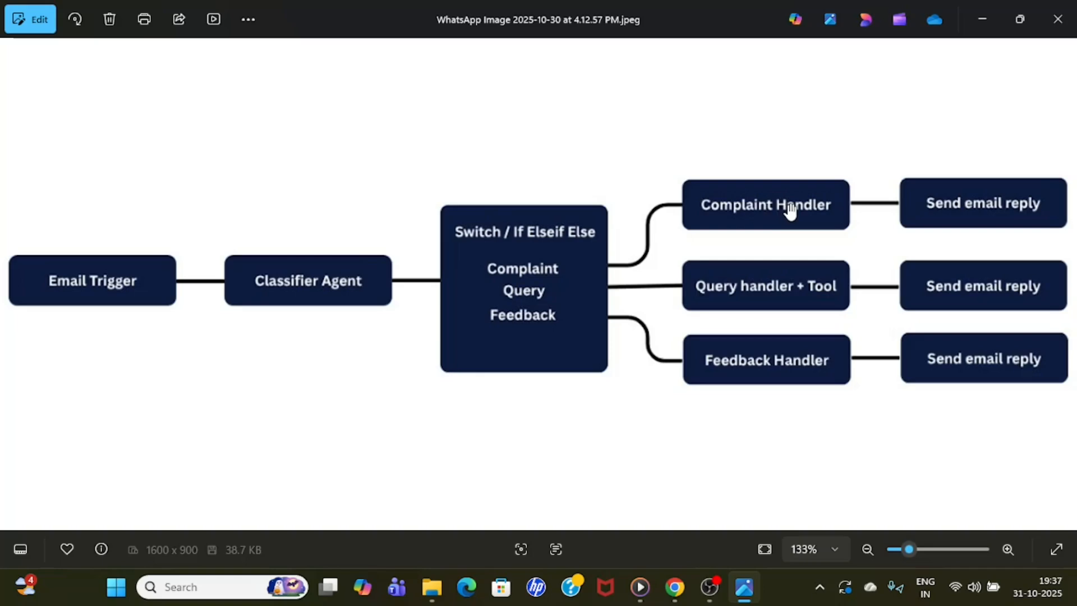
pyautogui.click(981, 17)
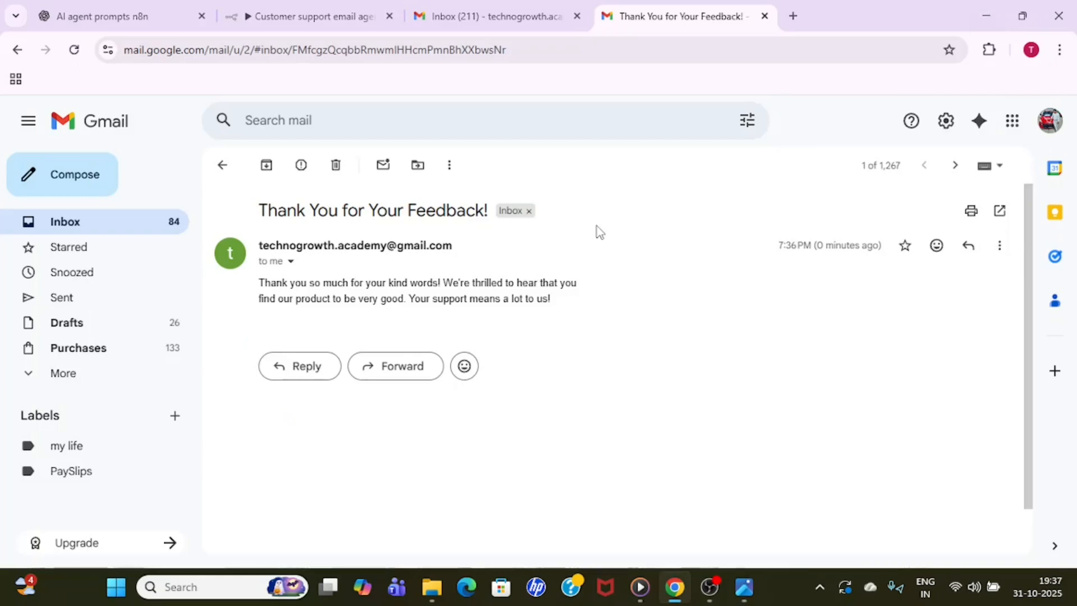
pyautogui.click(281, 16)
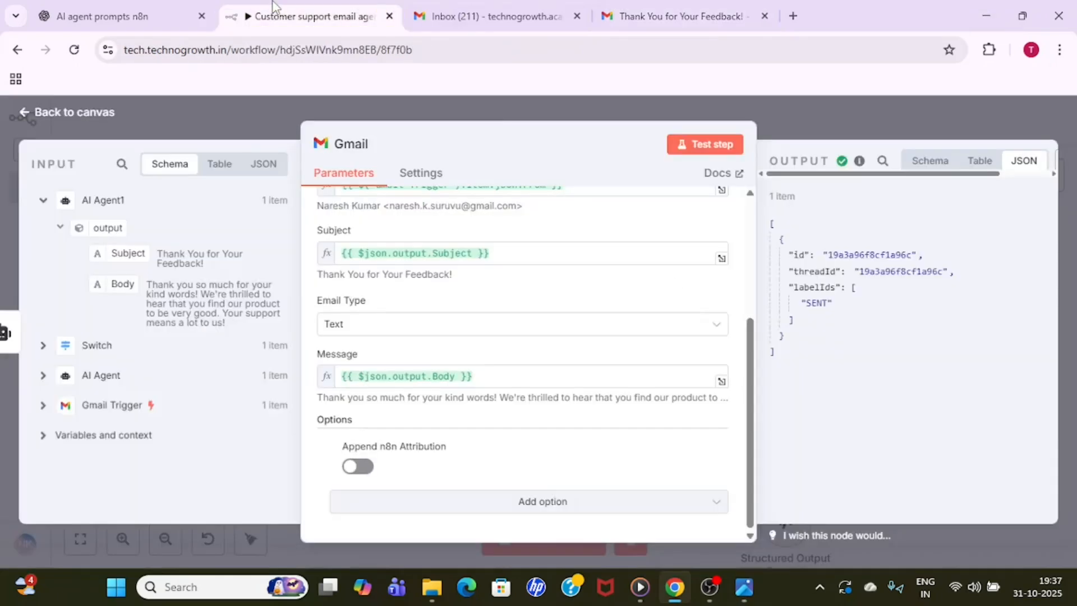
pyautogui.click(802, 115)
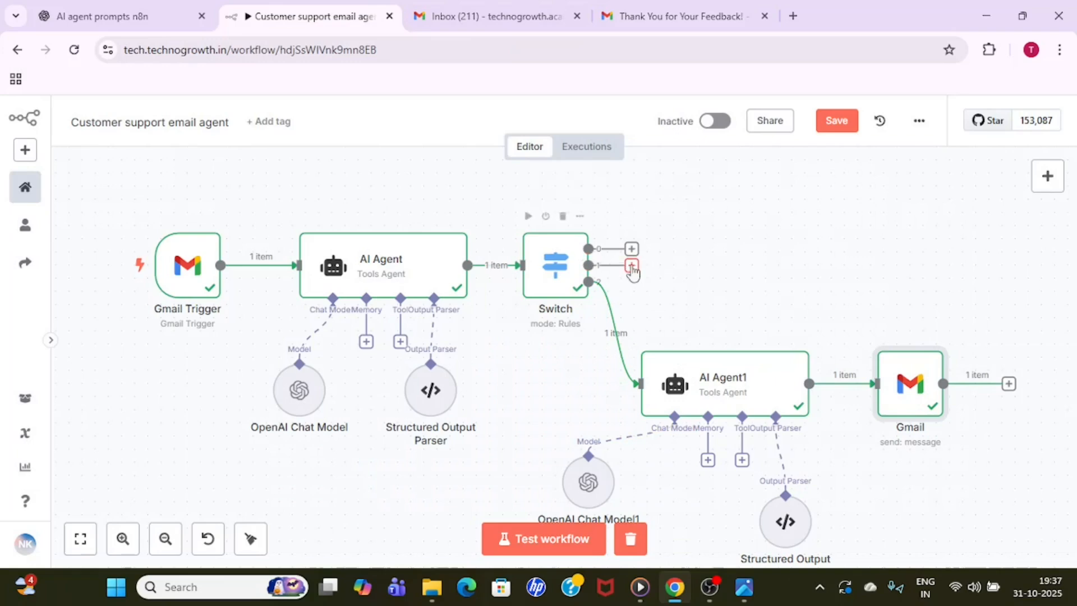
pyautogui.doubleClick(377, 268)
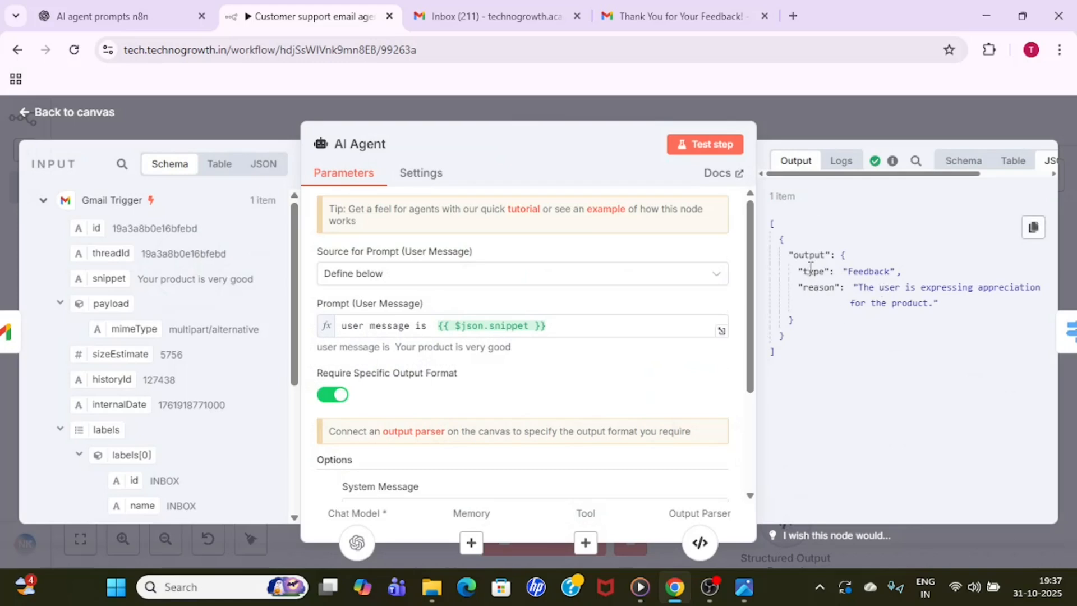
pyautogui.click(818, 135)
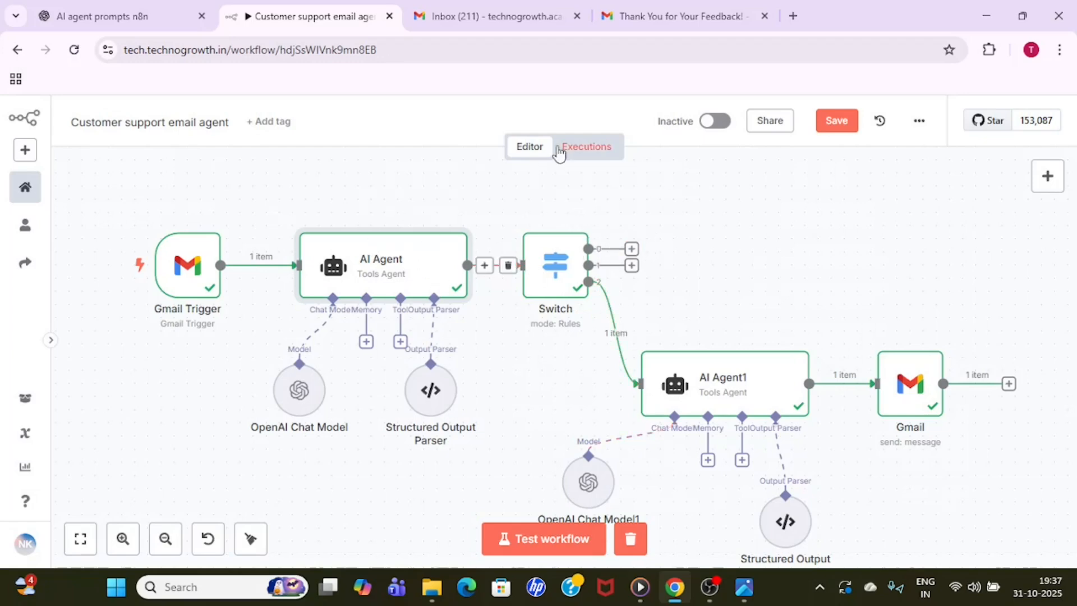
# - Start a new email from the customer's Gmail to the support mailbox with the subject "Your product is not working"
pyautogui.click(694, 8)
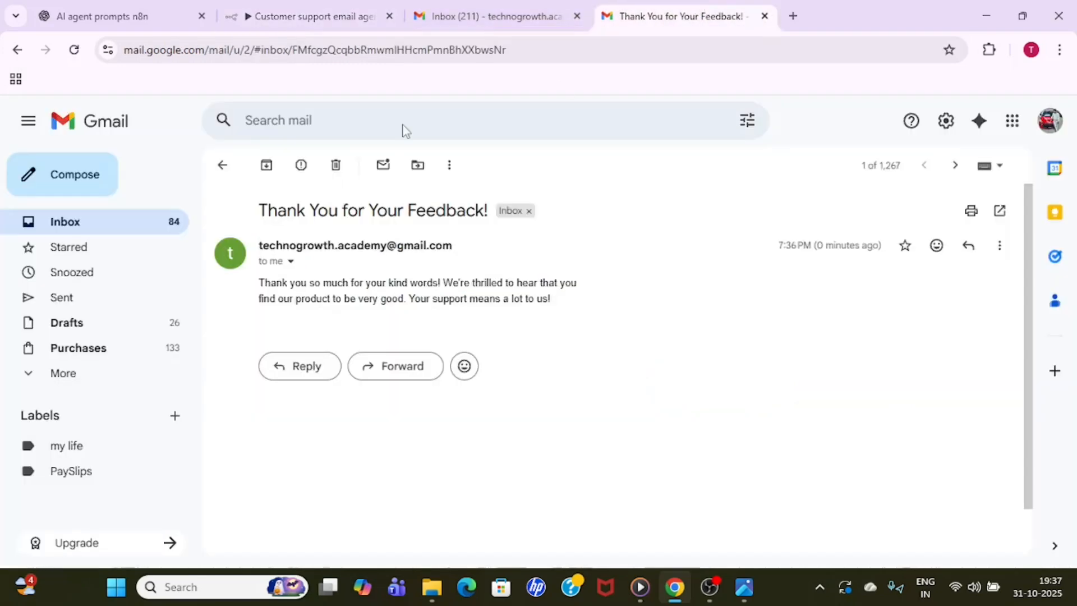
pyautogui.click(113, 230)
pyautogui.click(101, 181)
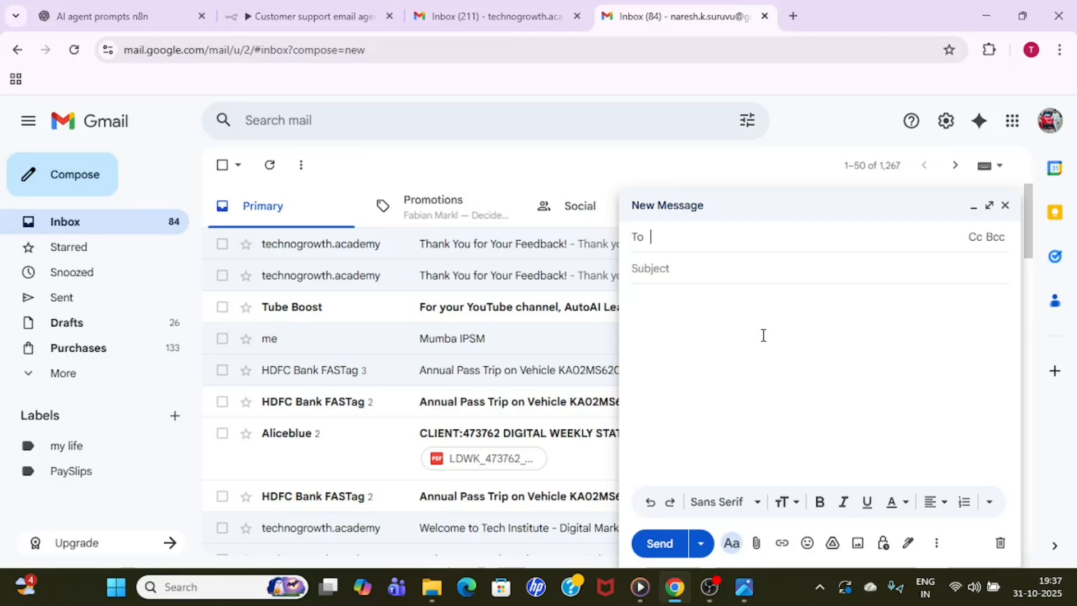
pyautogui.write('tech')
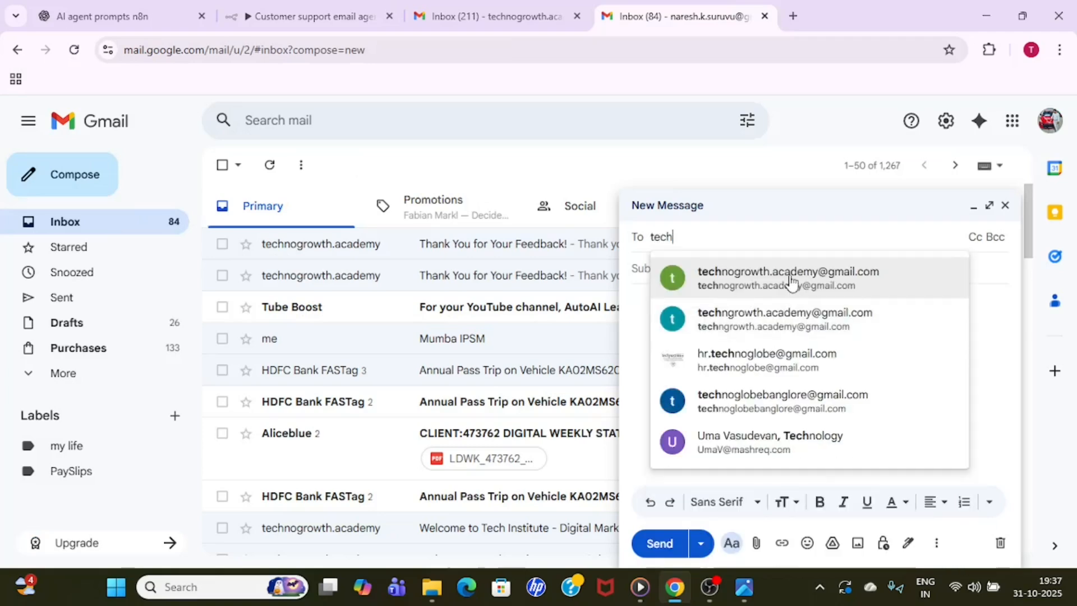
pyautogui.click(755, 283)
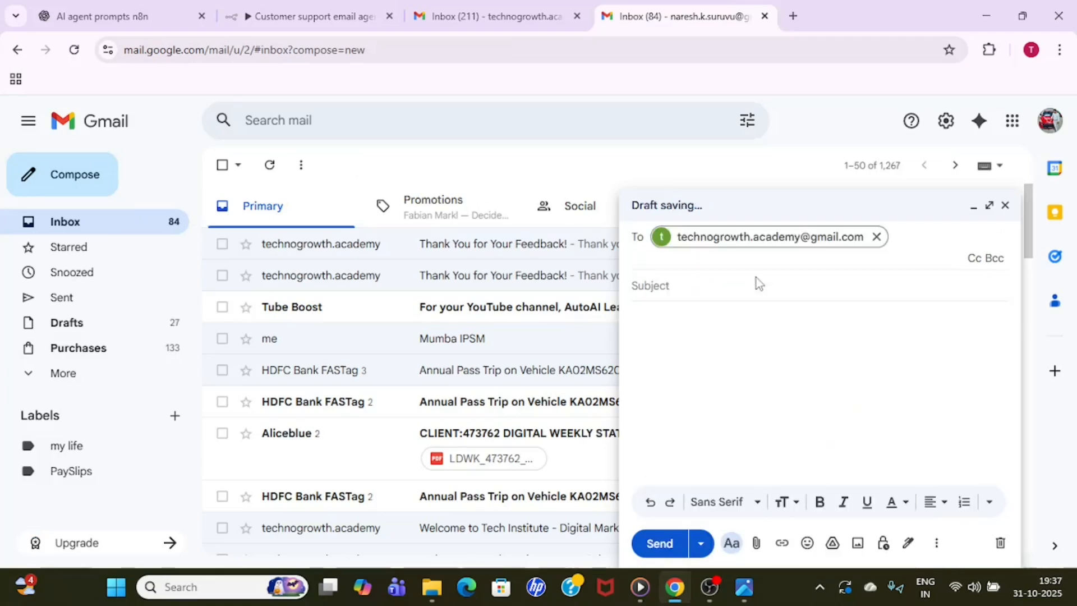
pyautogui.click(687, 286)
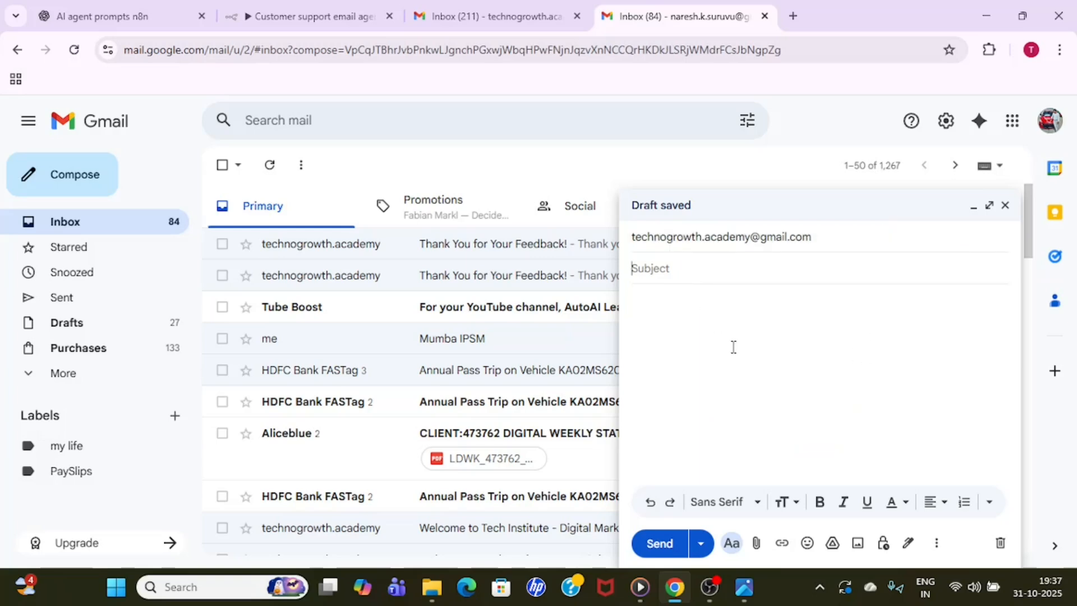
pyautogui.write('Your pr')
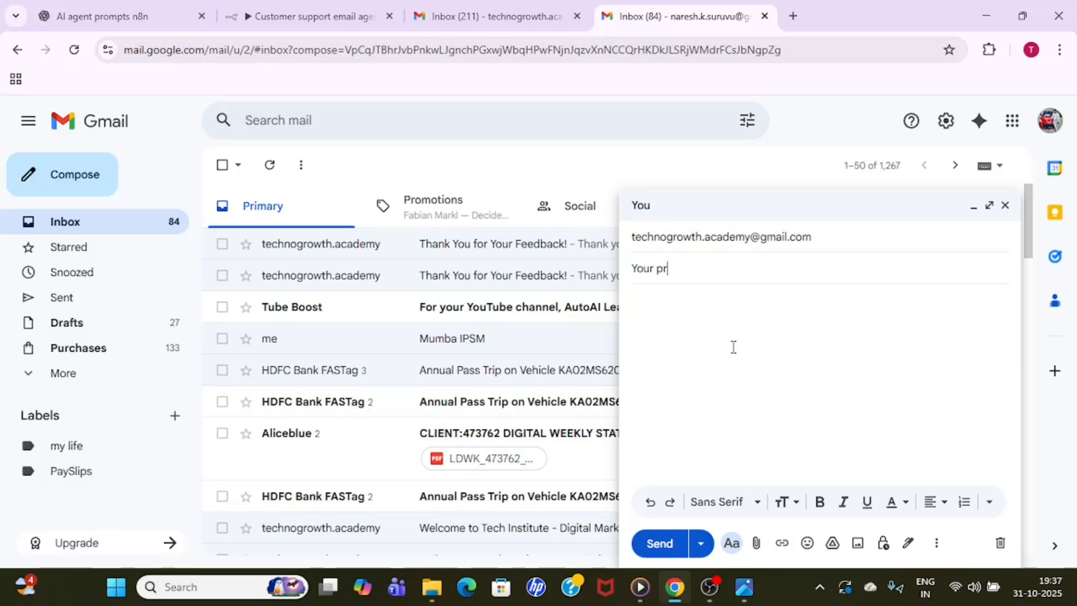
pyautogui.write('oduct is not working')
# - Write the message body "Hi, unfortunately, your product is not working." and send the email
pyautogui.click(715, 338)
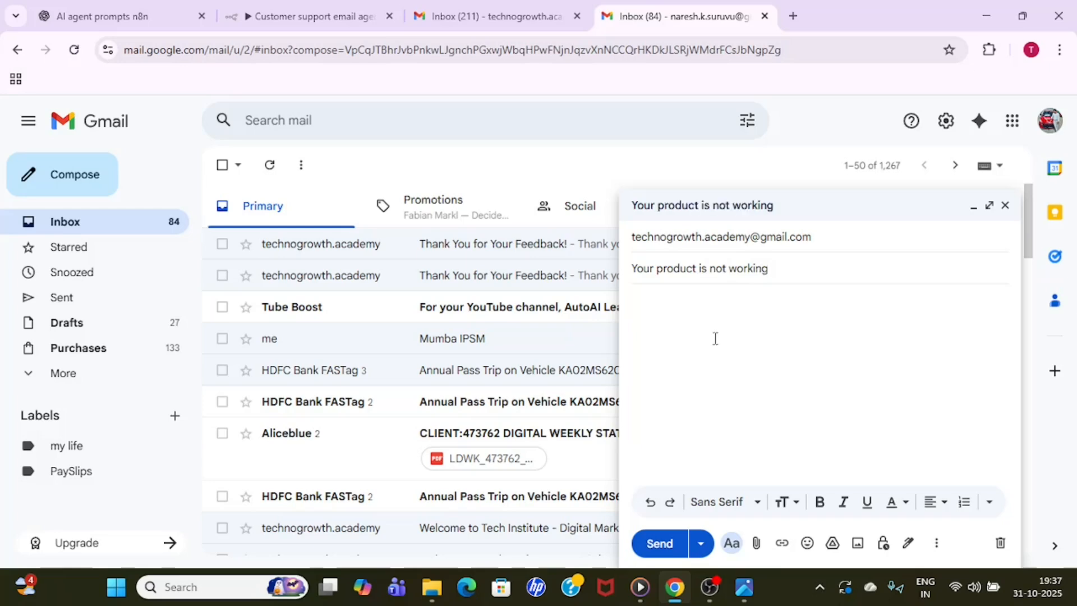
pyautogui.write('Hi,  ')
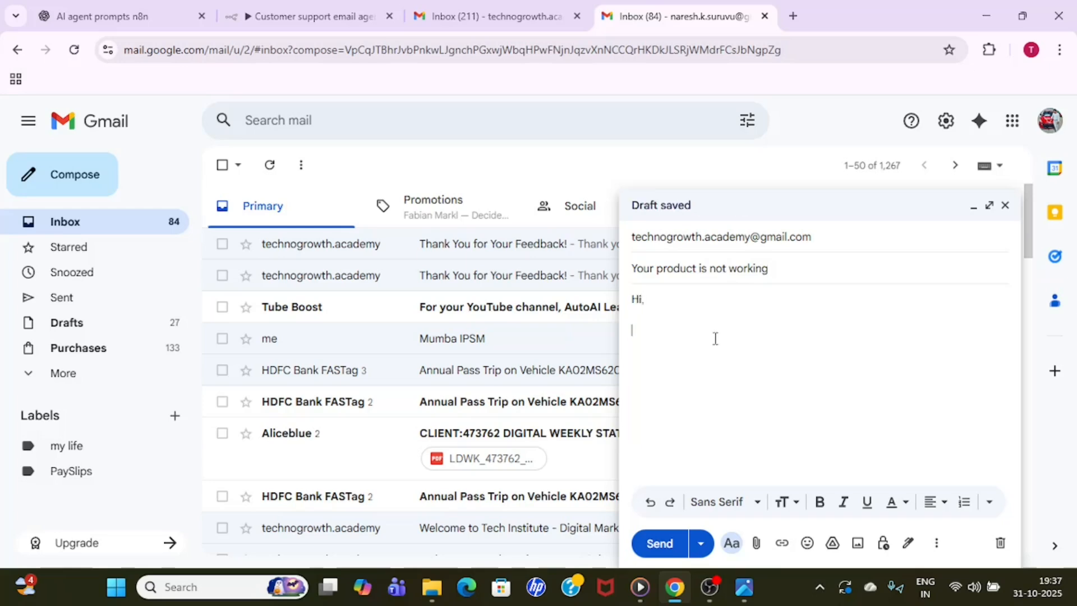
pyautogui.write('unfortunately your product is not working.')
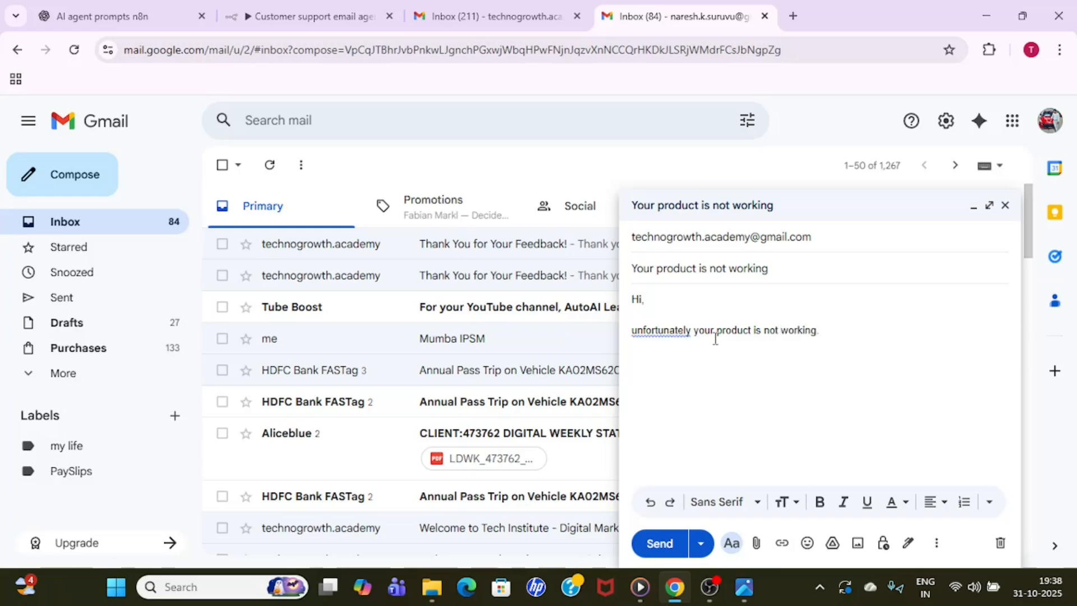
pyautogui.click(692, 332)
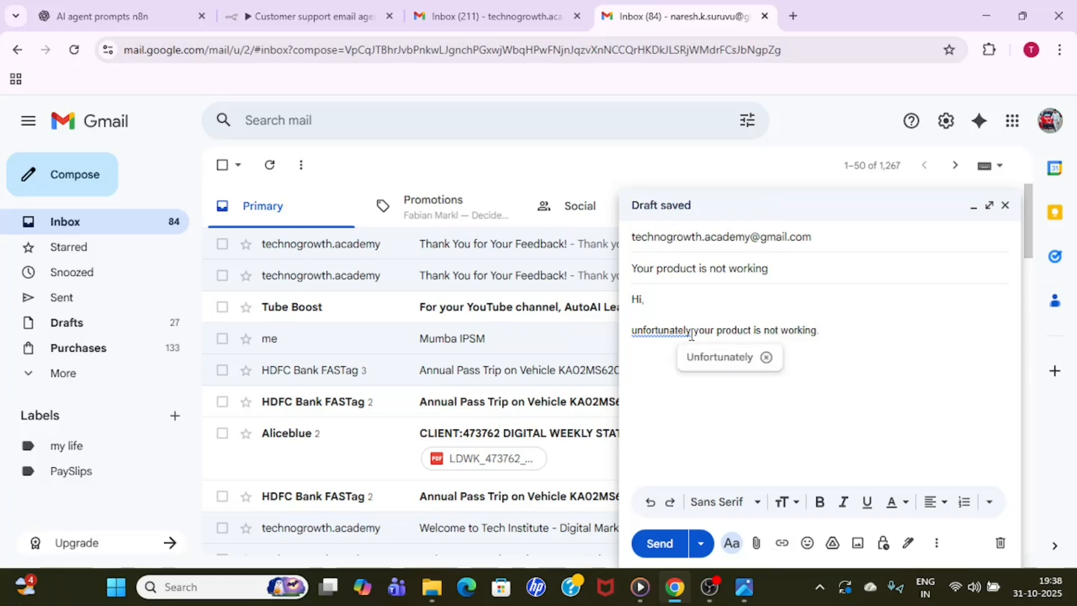
pyautogui.click(661, 543)
# - Reload the support mailbox's inbox, dismiss the desktop notifications prompt, and check for the complaint email
pyautogui.hotkey('ctrl', 'shift', 'Tab')
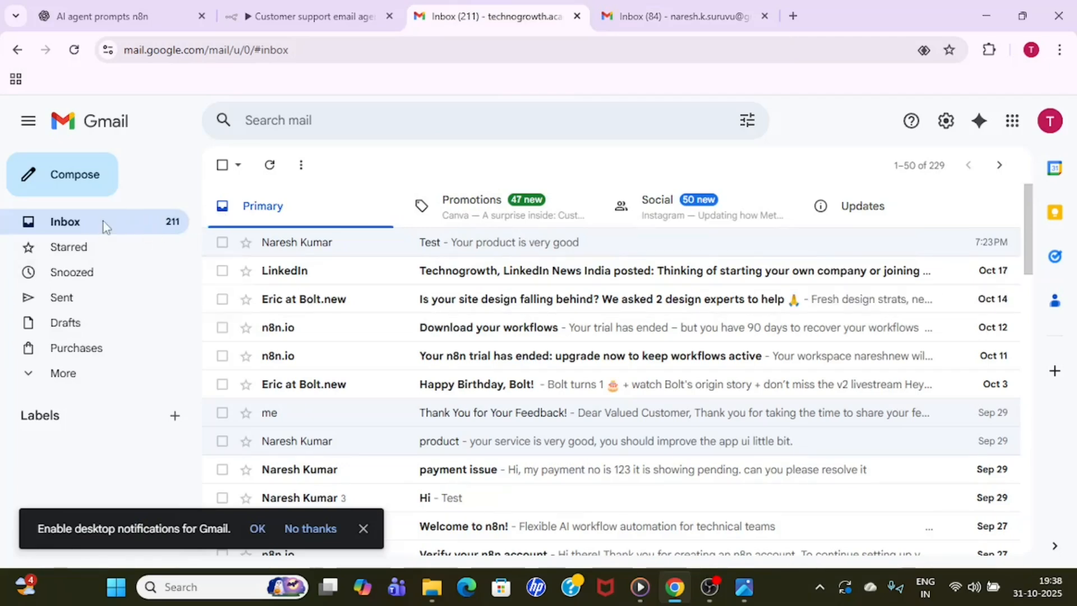
pyautogui.click(75, 50)
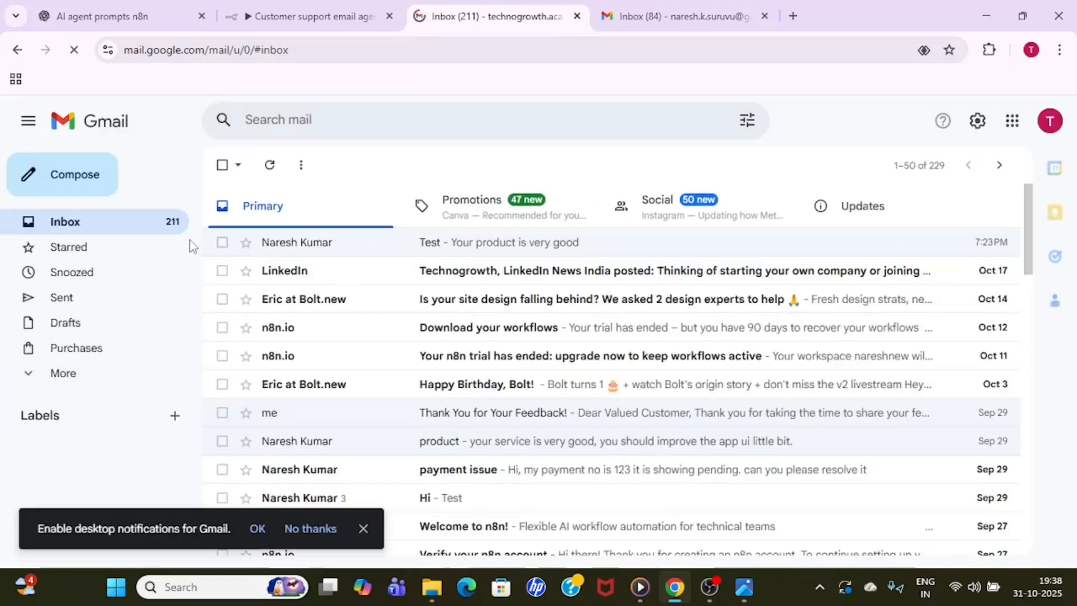
pyautogui.click(364, 528)
pyautogui.click(85, 222)
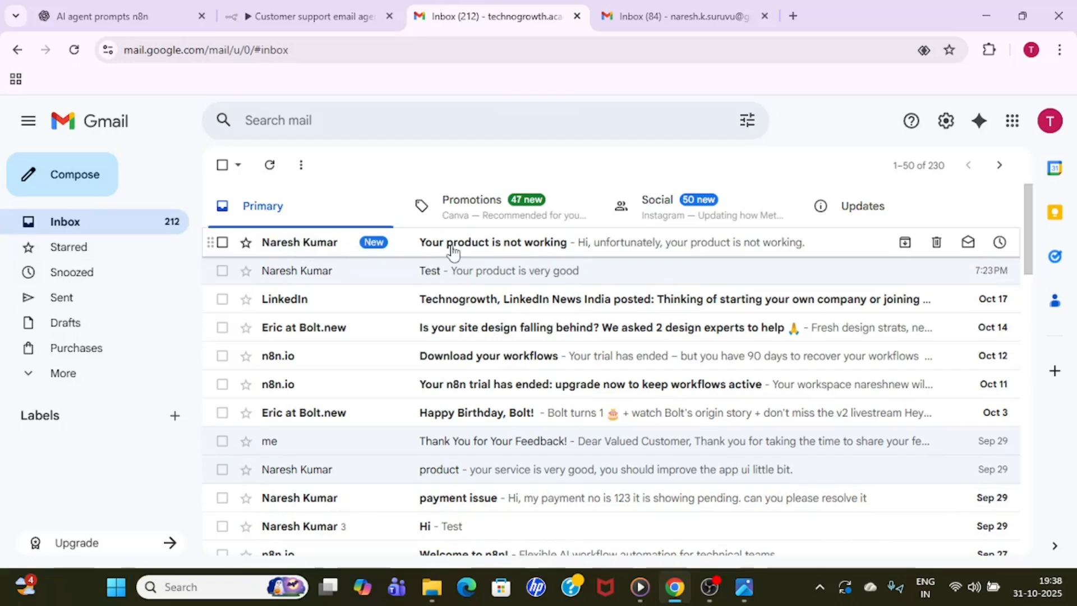
# - Return to the n8n workflow and run a test from the Gmail Trigger on the new complaint email
pyautogui.click(288, 13)
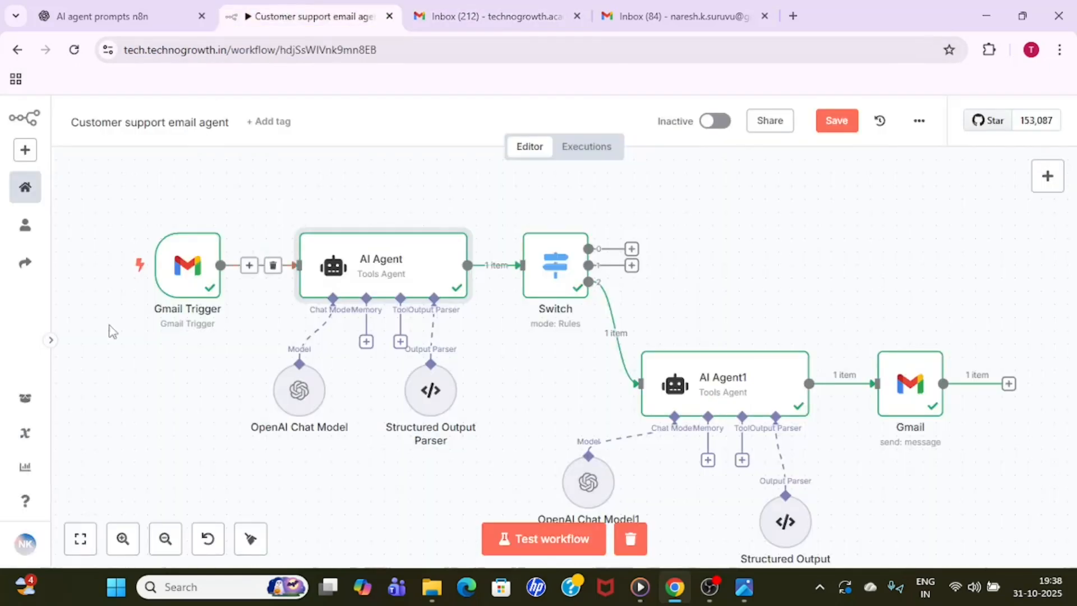
pyautogui.moveTo(101, 275)
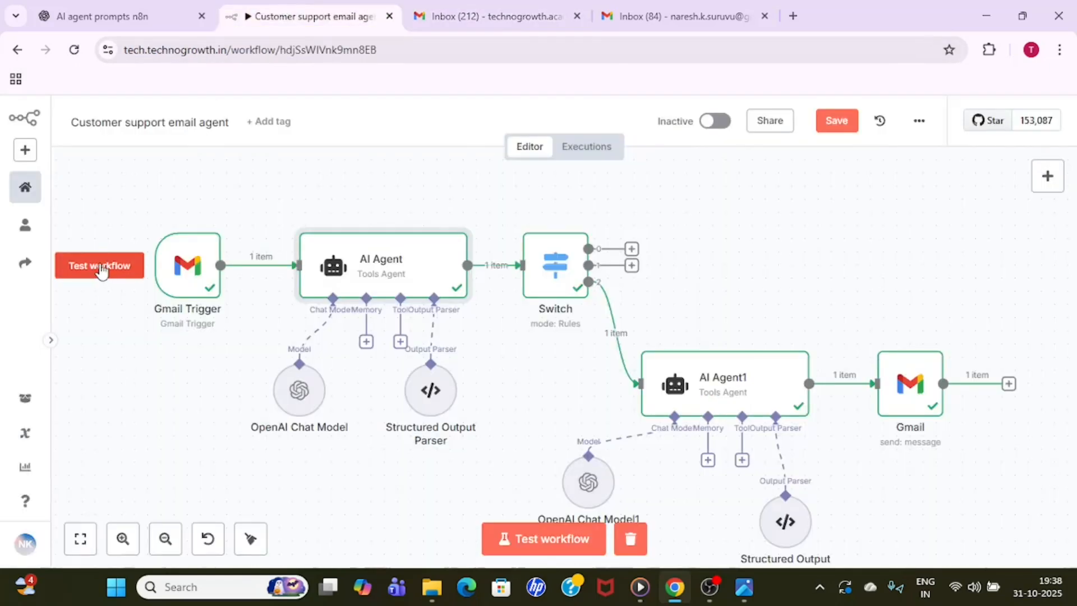
pyautogui.click(100, 267)
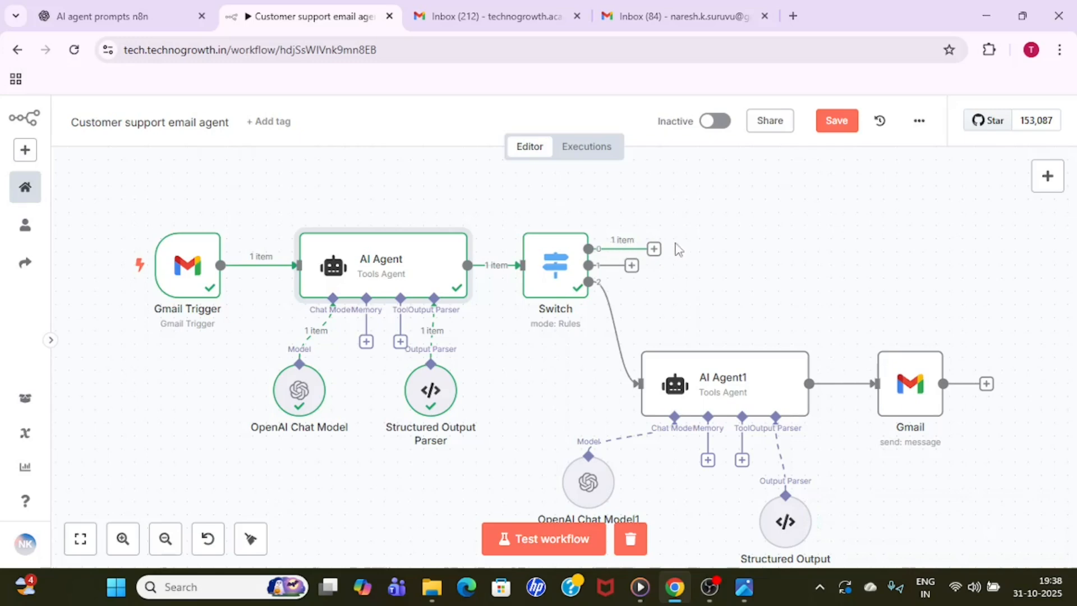
pyautogui.moveTo(176, 289)
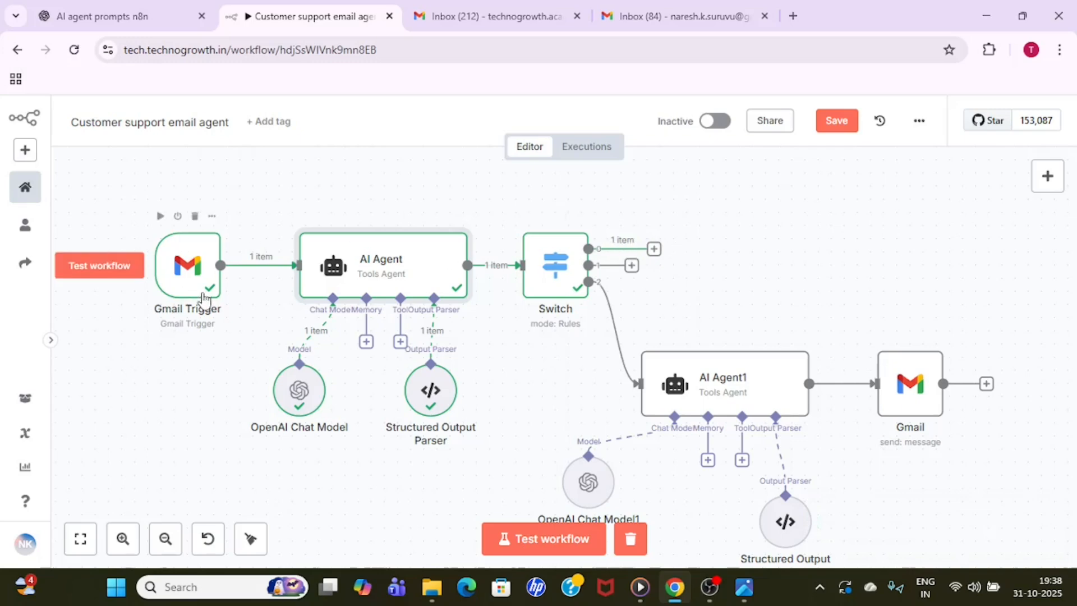
# - Inspect the Gmail Trigger's output and highlight the complaint email's snippet text, then return to the canvas
pyautogui.doubleClick(198, 274)
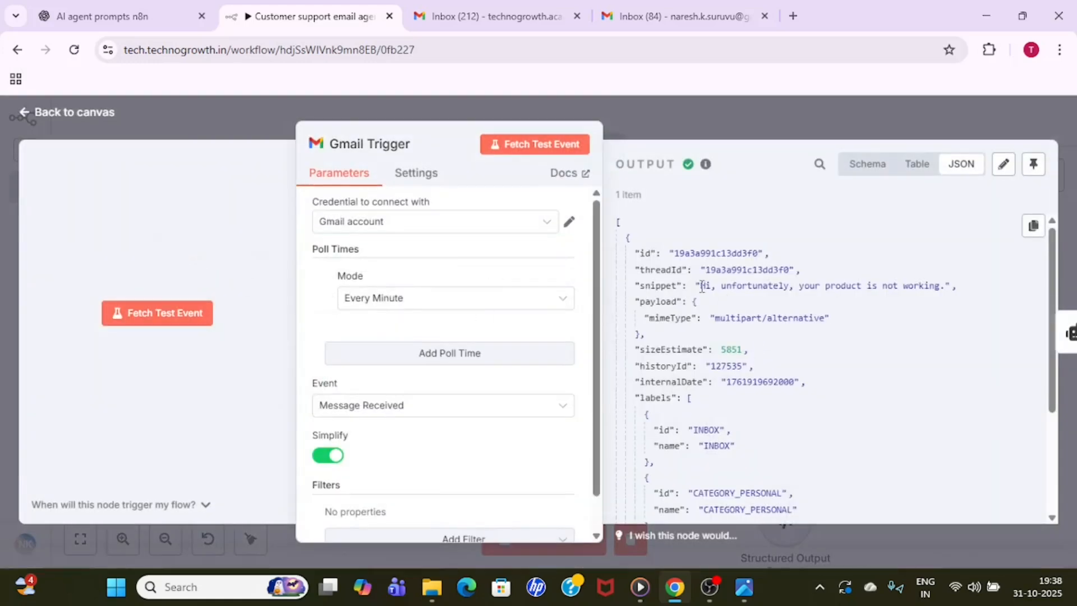
pyautogui.moveTo(702, 287); pyautogui.dragTo(941, 286)
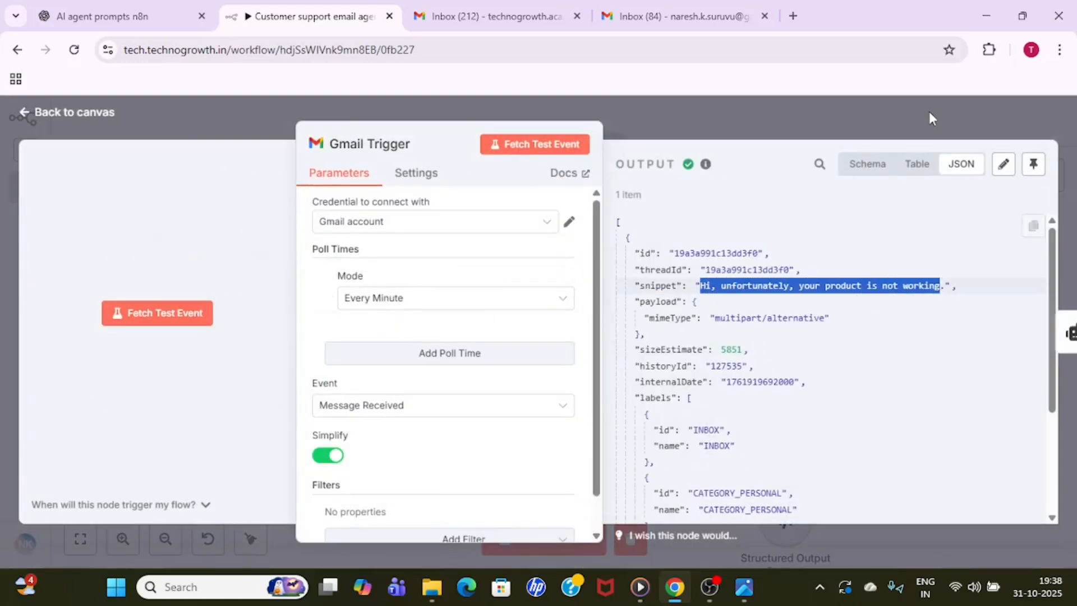
pyautogui.click(929, 108)
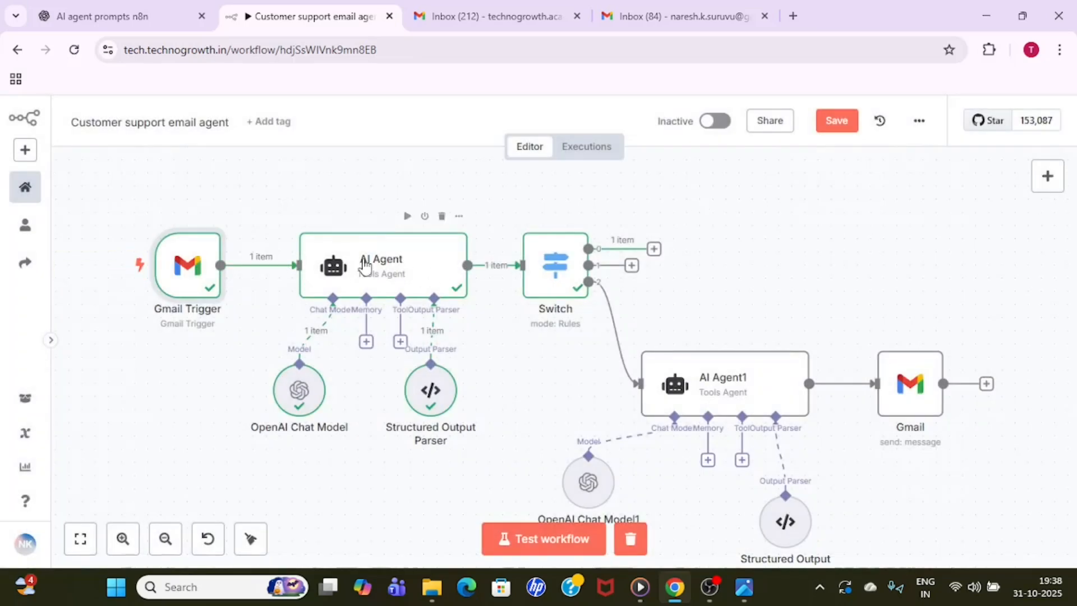
# - Check the type and reason returned by the classifying AI Agent, and which Switch output the complaint was routed to
pyautogui.doubleClick(364, 266)
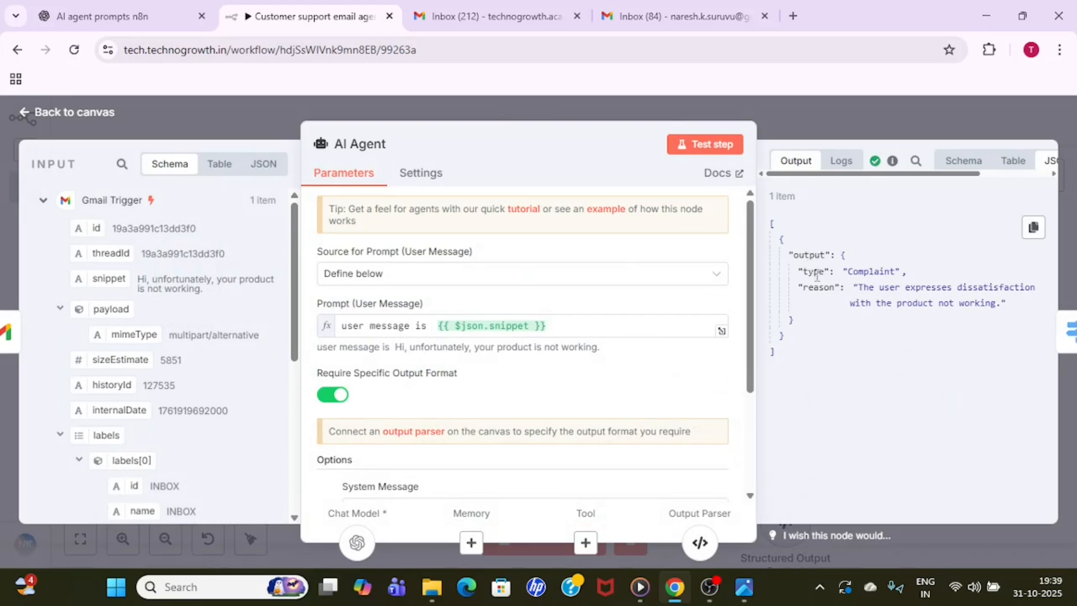
pyautogui.doubleClick(891, 276)
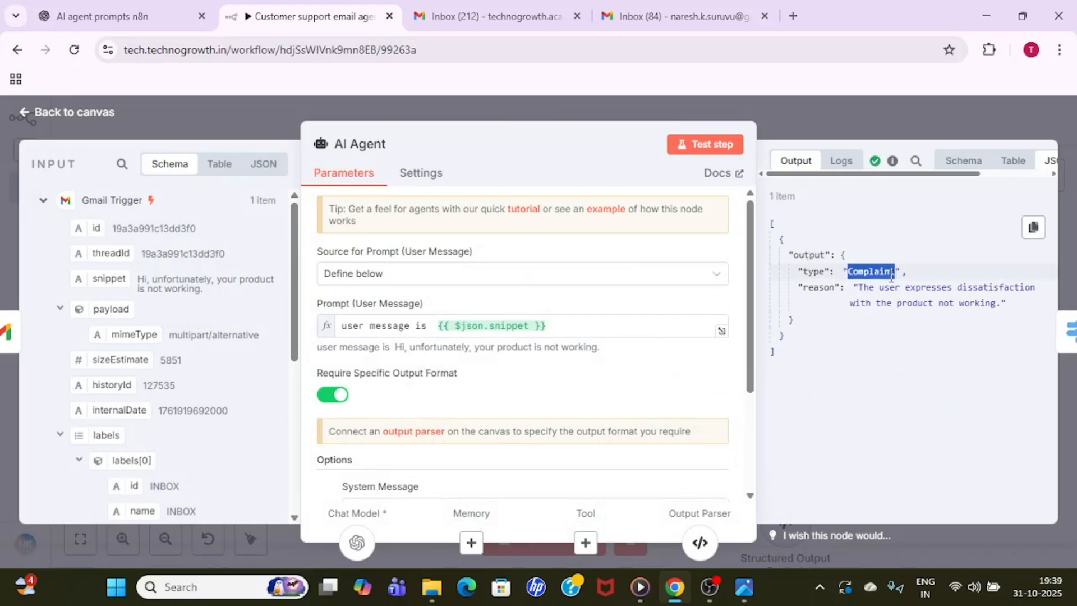
pyautogui.doubleClick(823, 287)
pyautogui.click(925, 303)
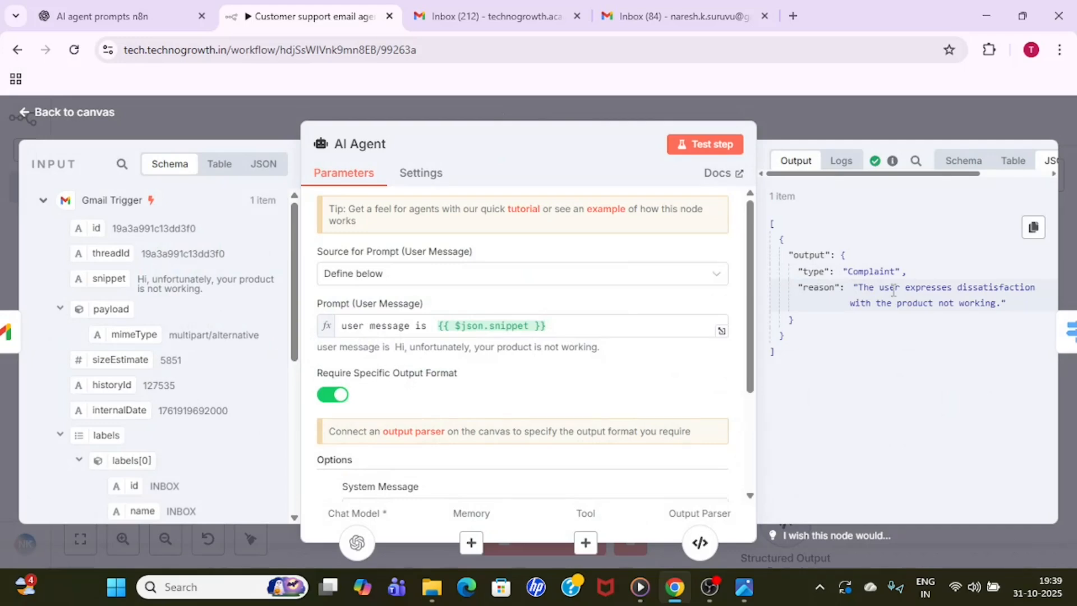
pyautogui.click(891, 111)
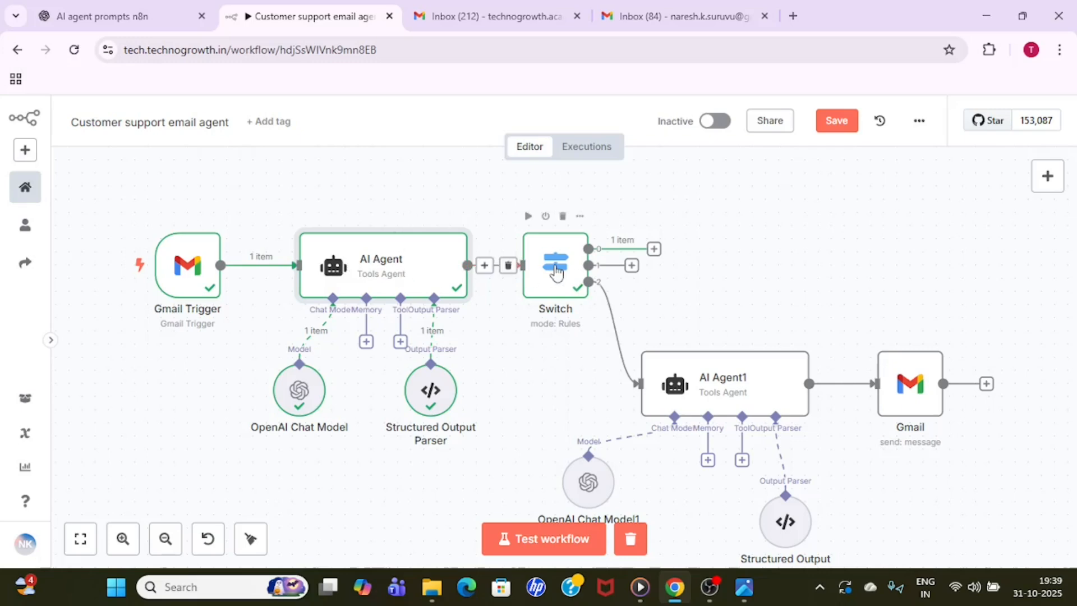
pyautogui.doubleClick(554, 265)
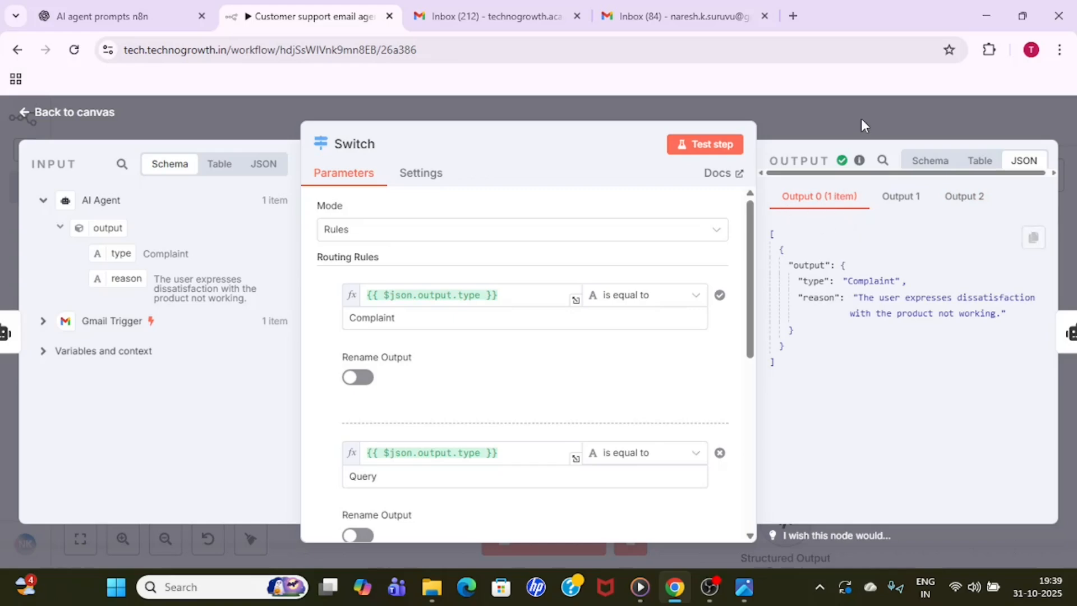
pyautogui.click(869, 104)
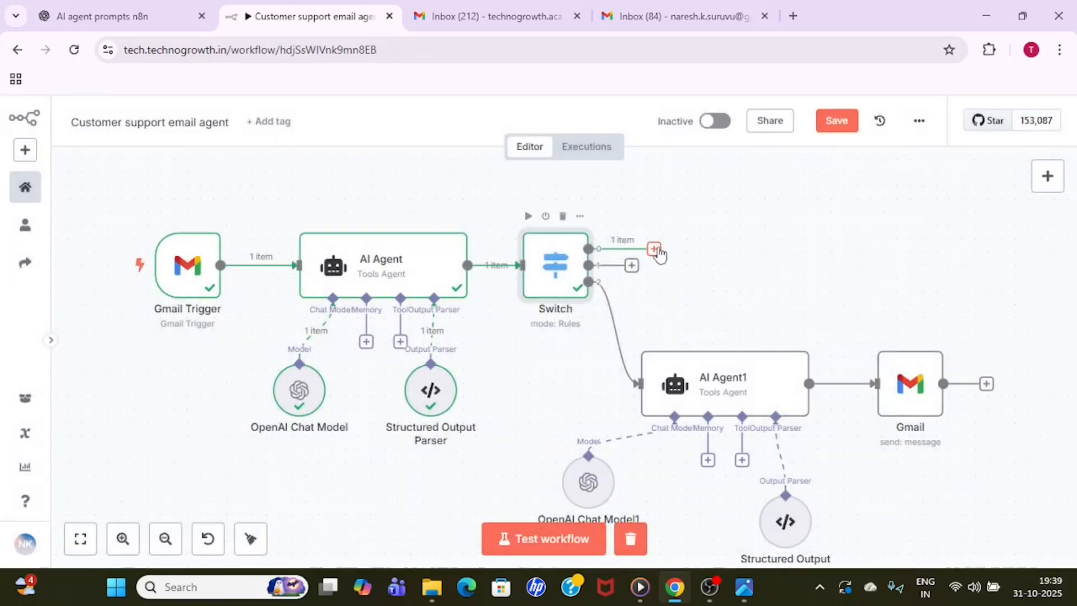
# - Add an AI Agent node to output 0 of the Switch, the complaint branch
pyautogui.click(654, 250)
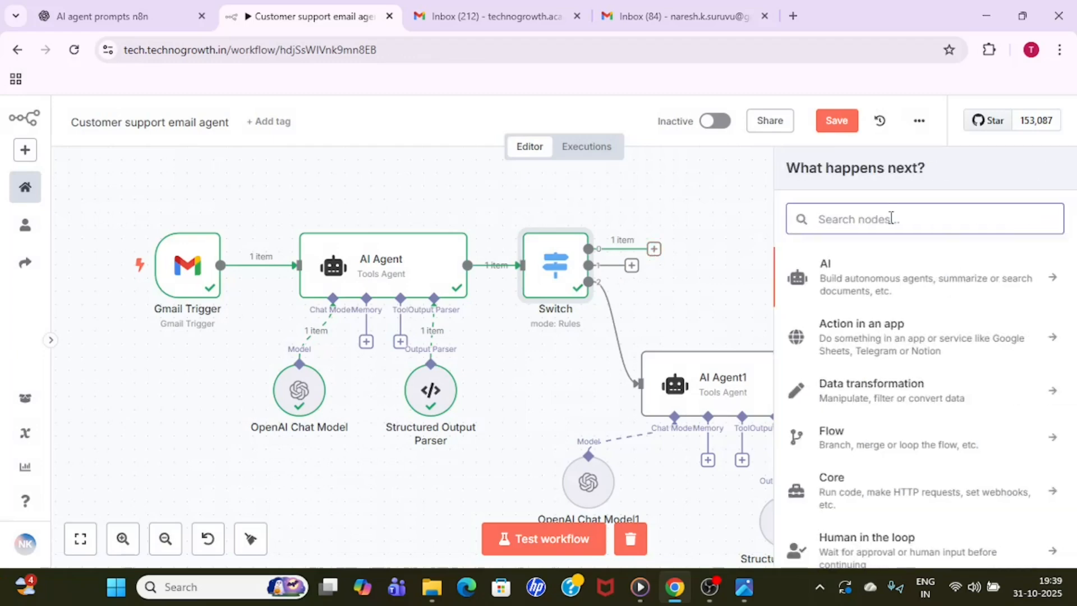
pyautogui.write('aiag')
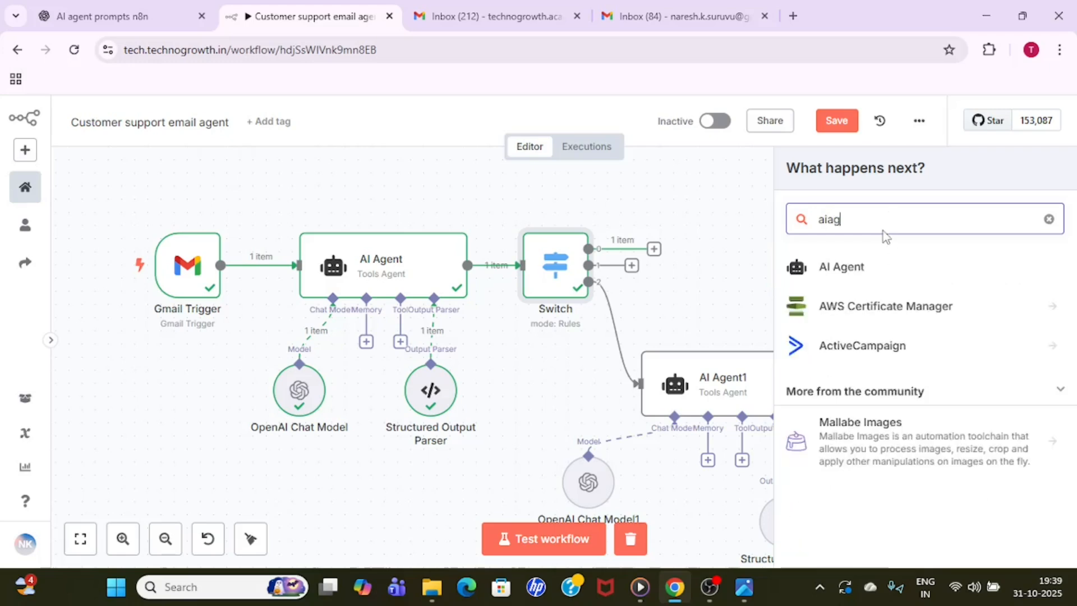
pyautogui.click(888, 276)
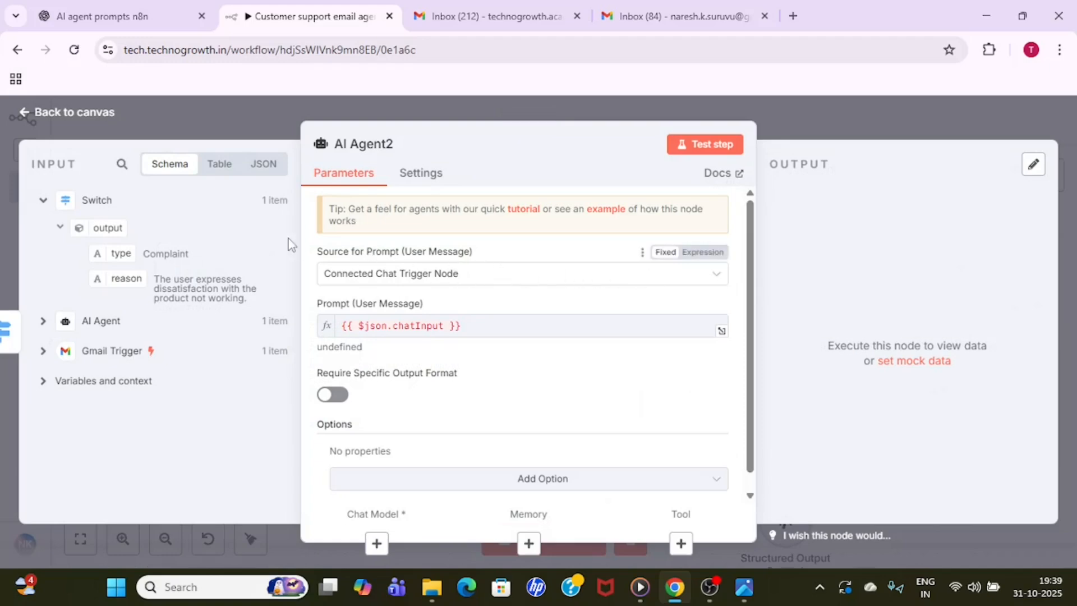
# - Set the prompt source to Define below and write the prompt "user message is" followed by the Gmail Trigger's snippet field
pyautogui.click(473, 275)
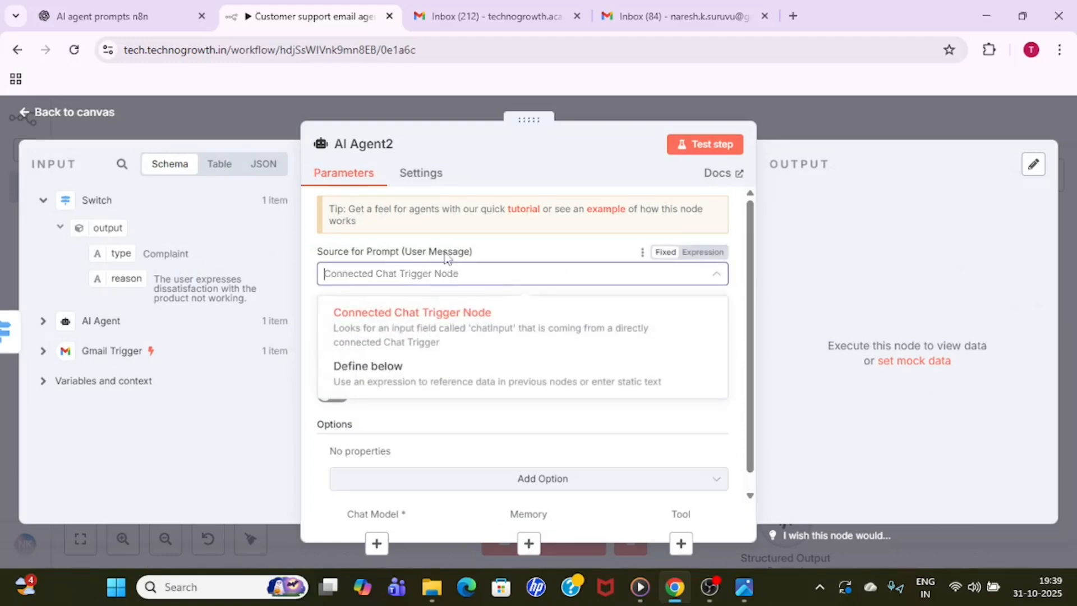
pyautogui.click(429, 389)
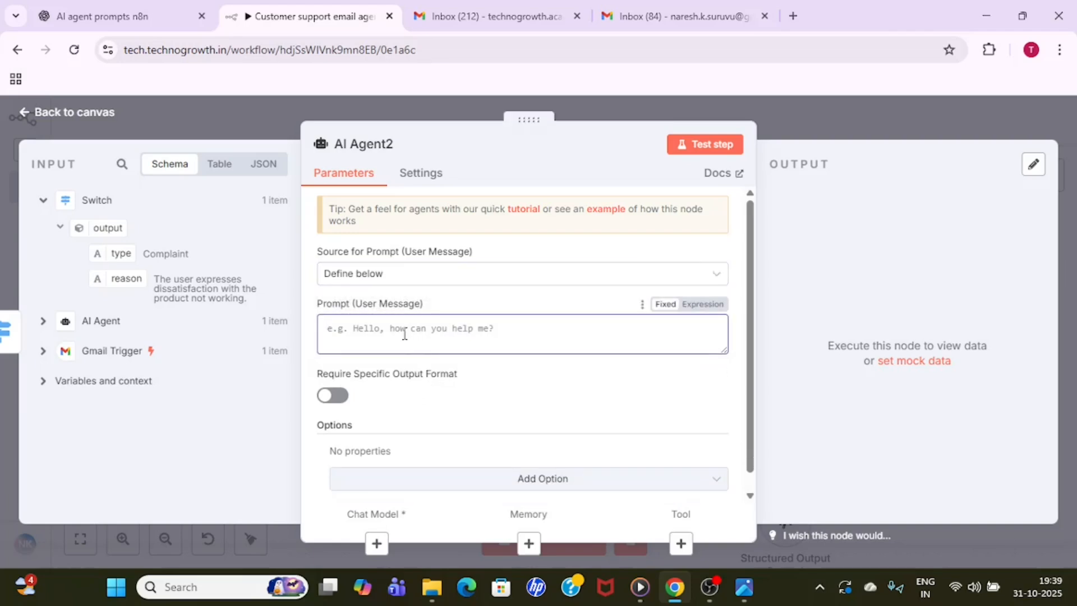
pyautogui.write('user message is')
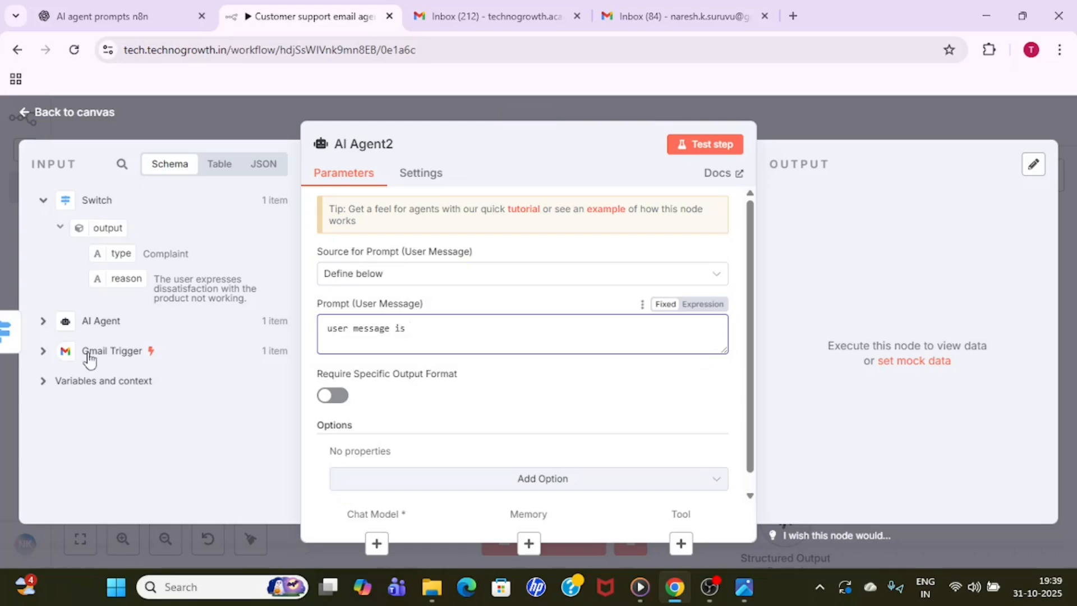
pyautogui.click(43, 350)
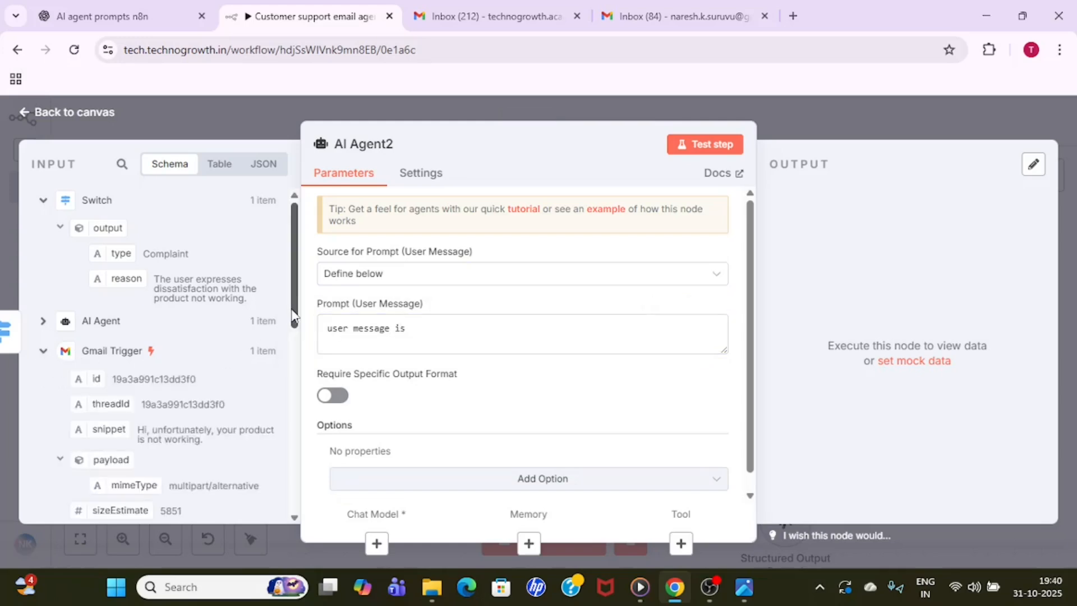
pyautogui.moveTo(294, 316); pyautogui.dragTo(293, 360)
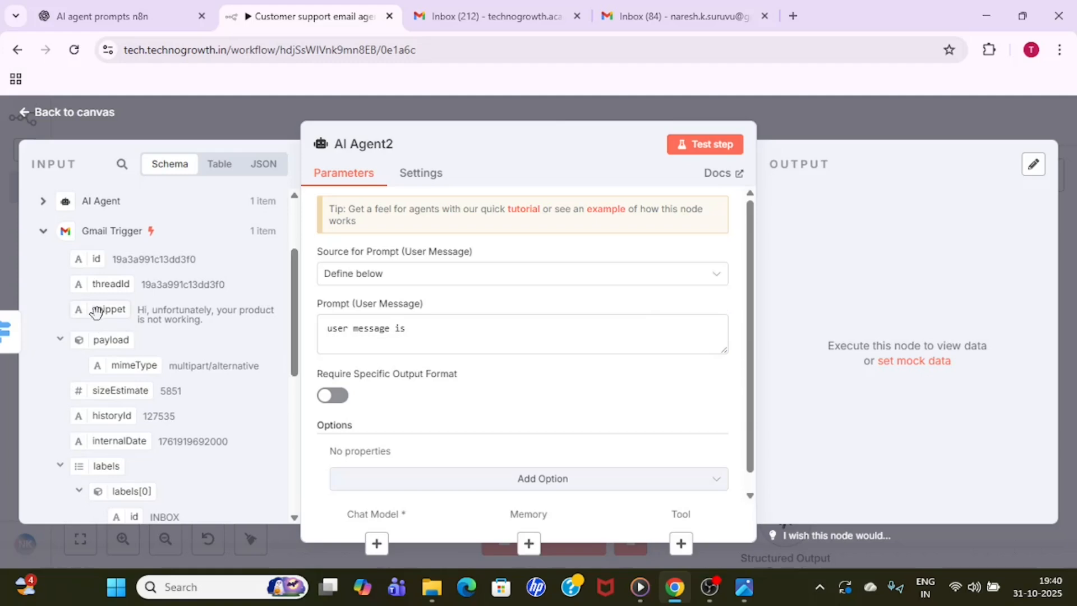
pyautogui.moveTo(98, 311); pyautogui.dragTo(464, 335)
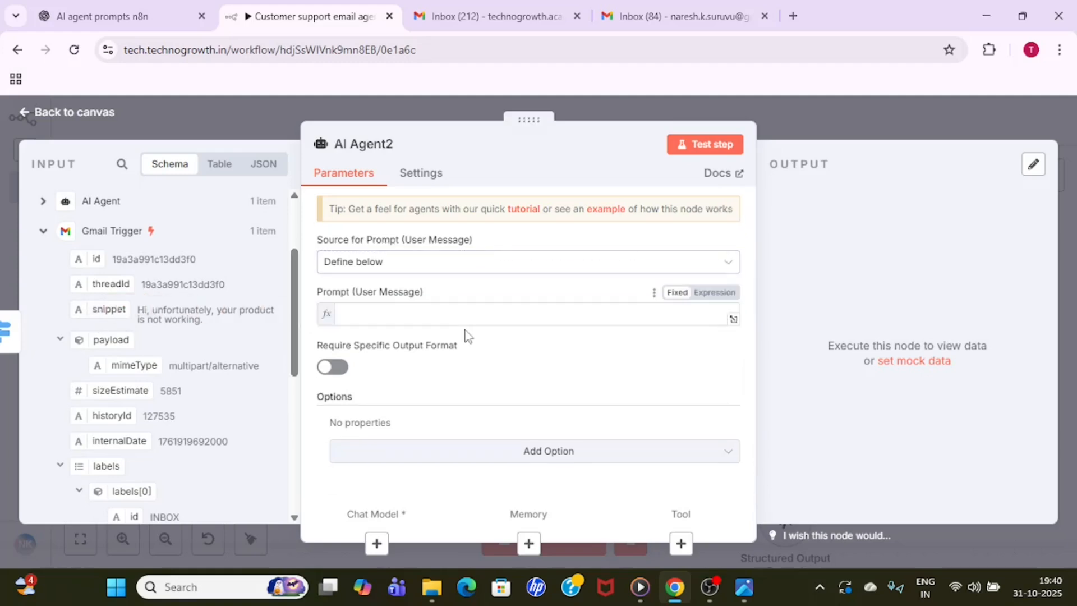
pyautogui.click(750, 364)
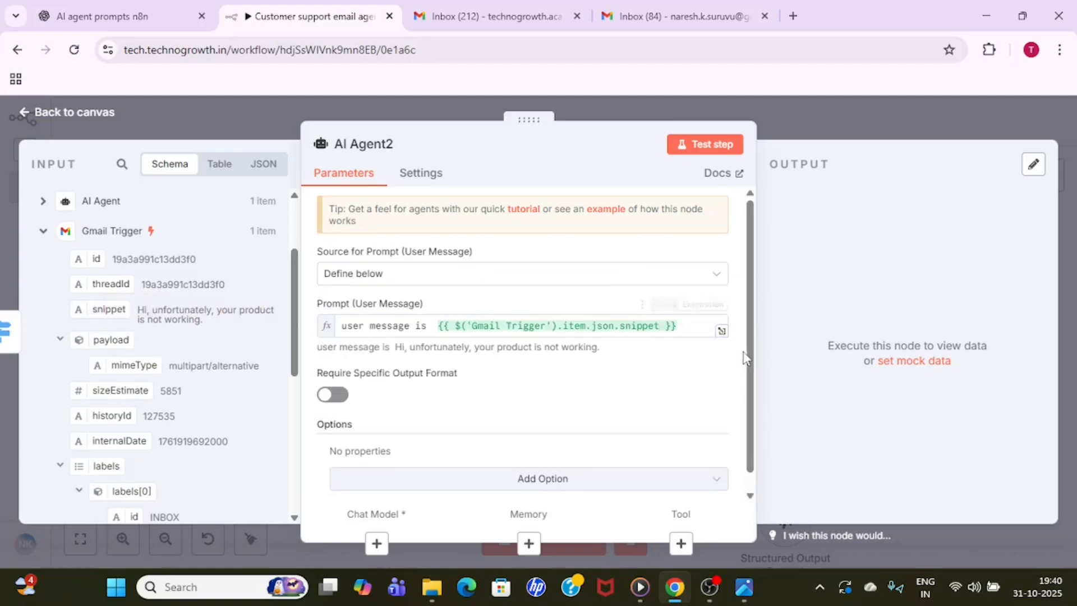
# - Add the System Message option to the complaint agent, AI Agent2
pyautogui.scroll(-1, 752, 365)
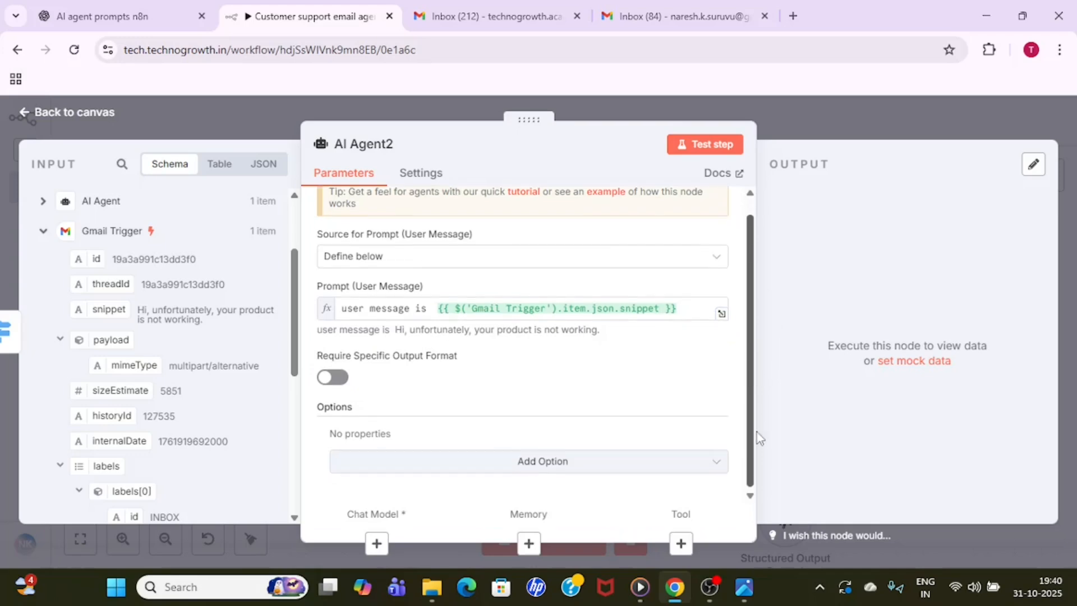
pyautogui.click(565, 471)
pyautogui.click(456, 344)
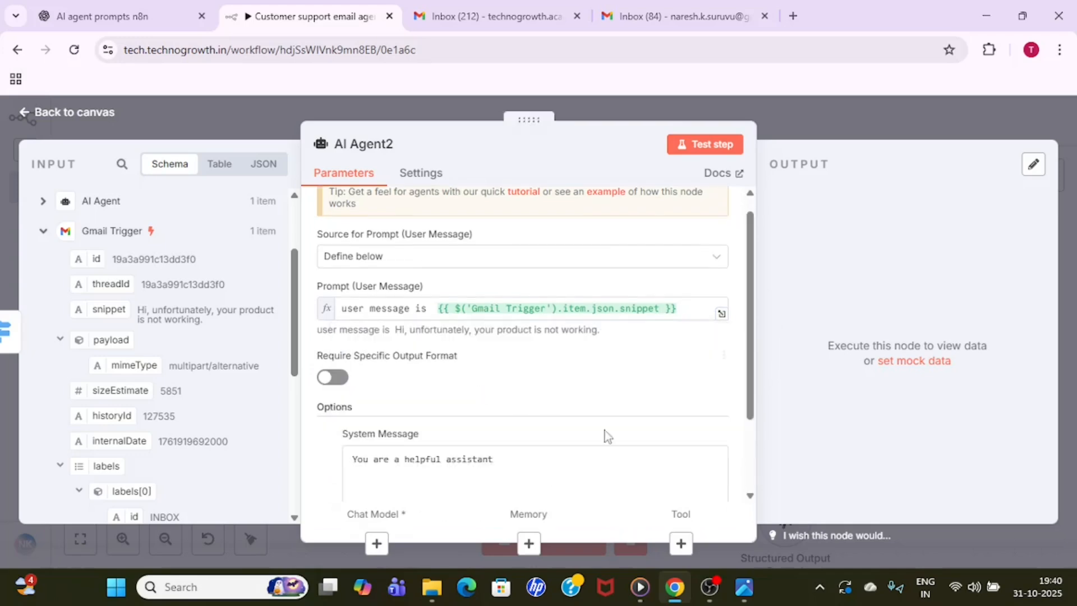
pyautogui.scroll(-2, 754, 356)
# - Switch to the ChatGPT prompts chat and copy the Complaint Handling Agent prompt from its role line through the support team escalation line
pyautogui.click(112, 15)
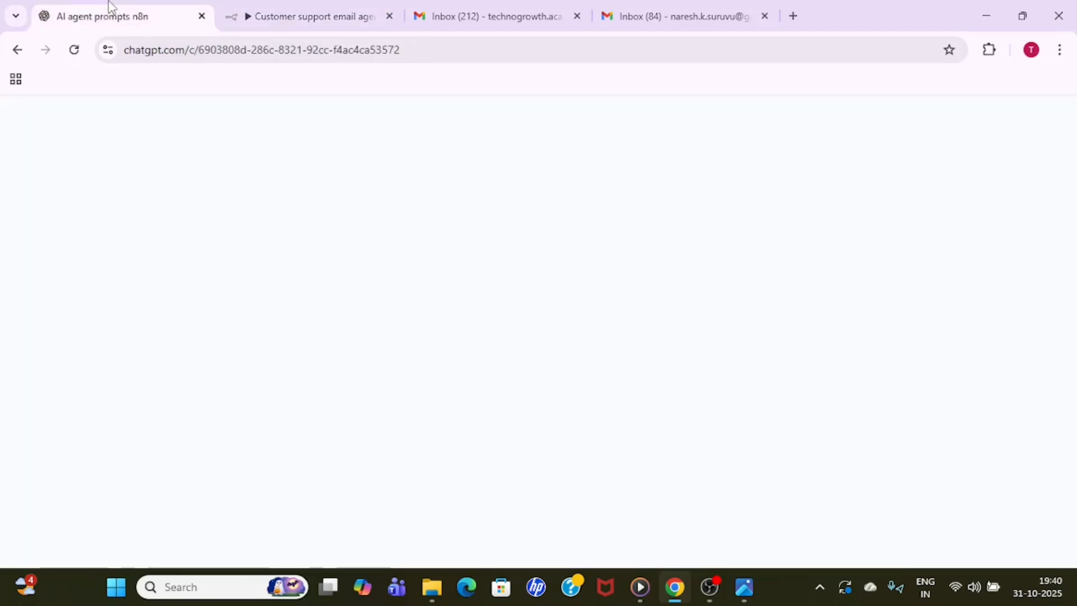
pyautogui.scroll(12, 595, 331)
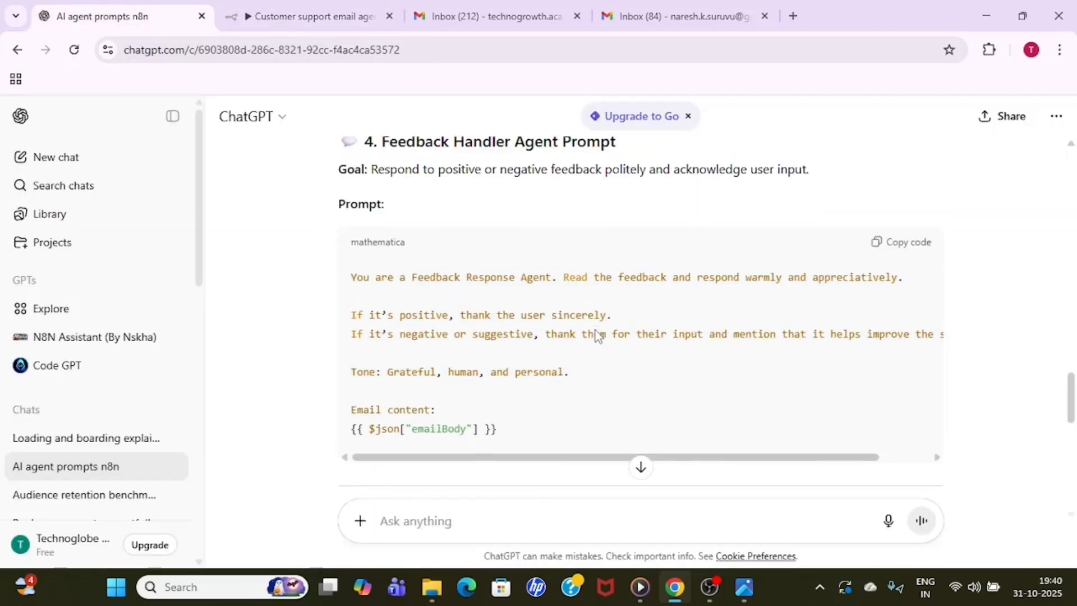
pyautogui.scroll(2, 595, 331)
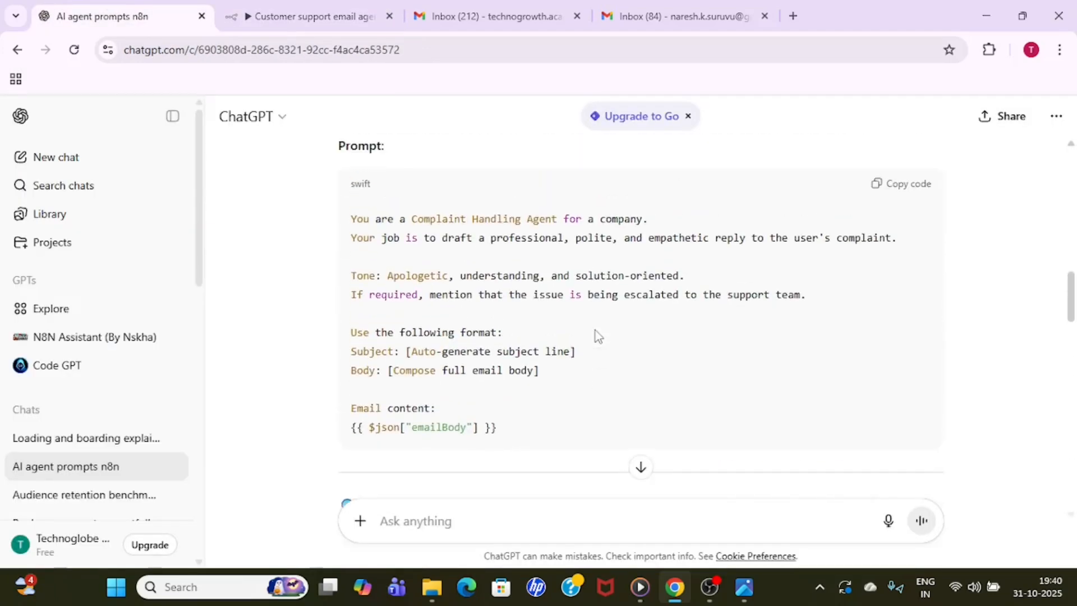
pyautogui.scroll(-1, 598, 335)
pyautogui.moveTo(350, 220); pyautogui.dragTo(815, 303)
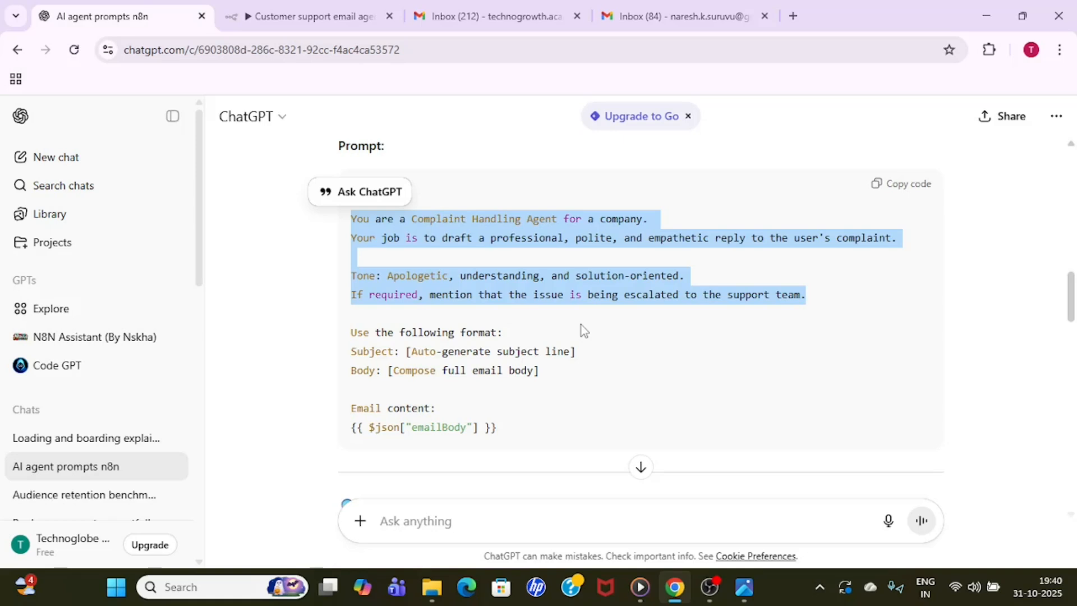
# - Back in n8n, replace AI Agent2's default system message with the copied complaint prompt and enable Require Specific Output Format
pyautogui.click(312, 15)
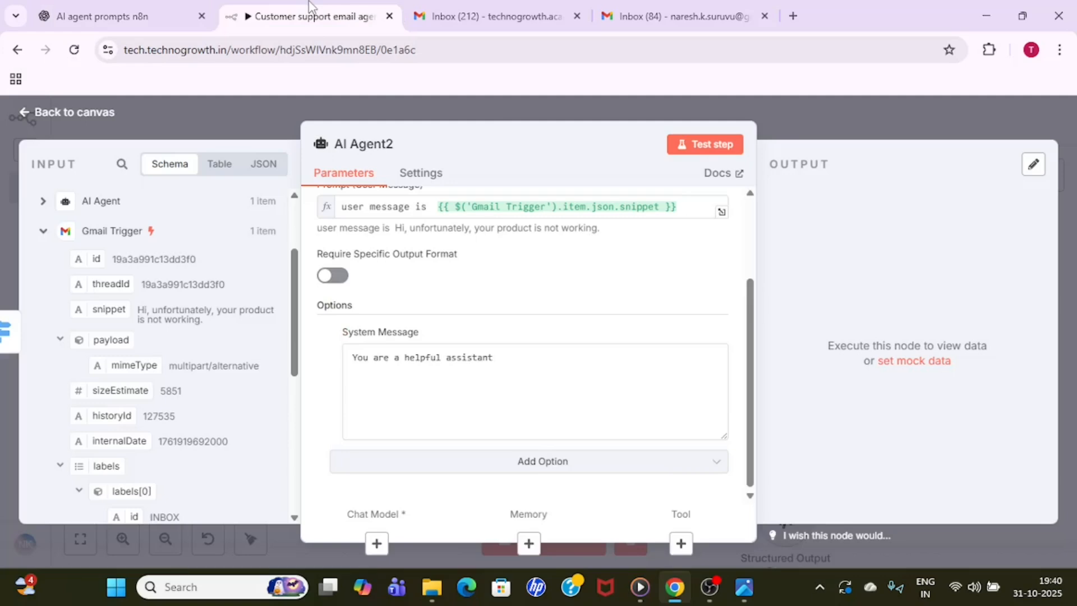
pyautogui.click(546, 369)
pyautogui.moveTo(546, 370); pyautogui.dragTo(331, 367)
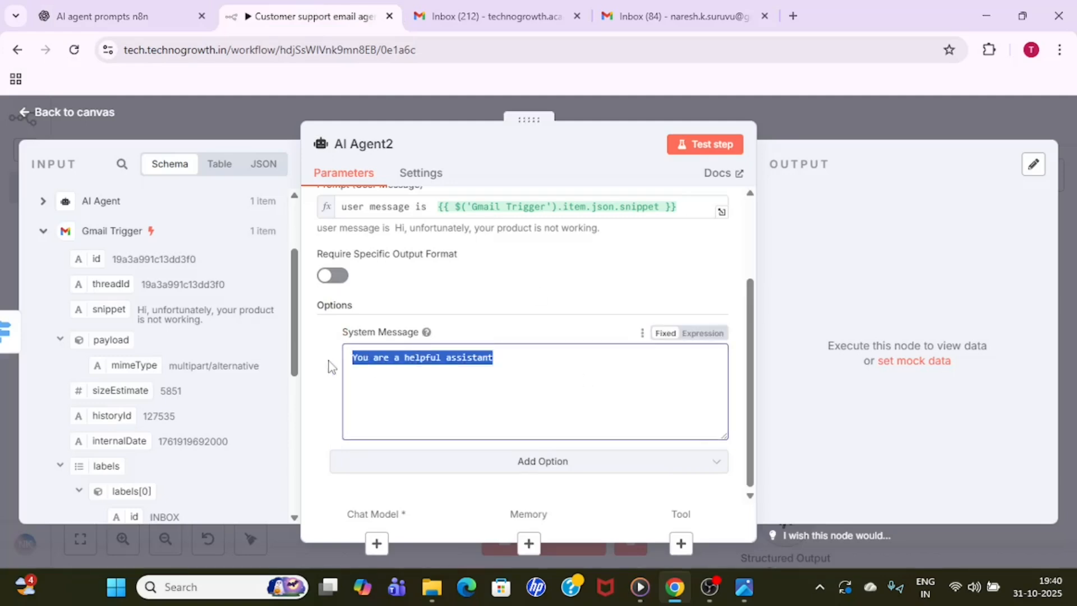
pyautogui.write("You are a complaint handling Agent for a company. Your job is to draft a professional, polite, and empathetic reply to the user's complaint.  Tone: Apologetic, understanding, and solution-oriented. If required, mention that the issue is being escalated to the support team.")
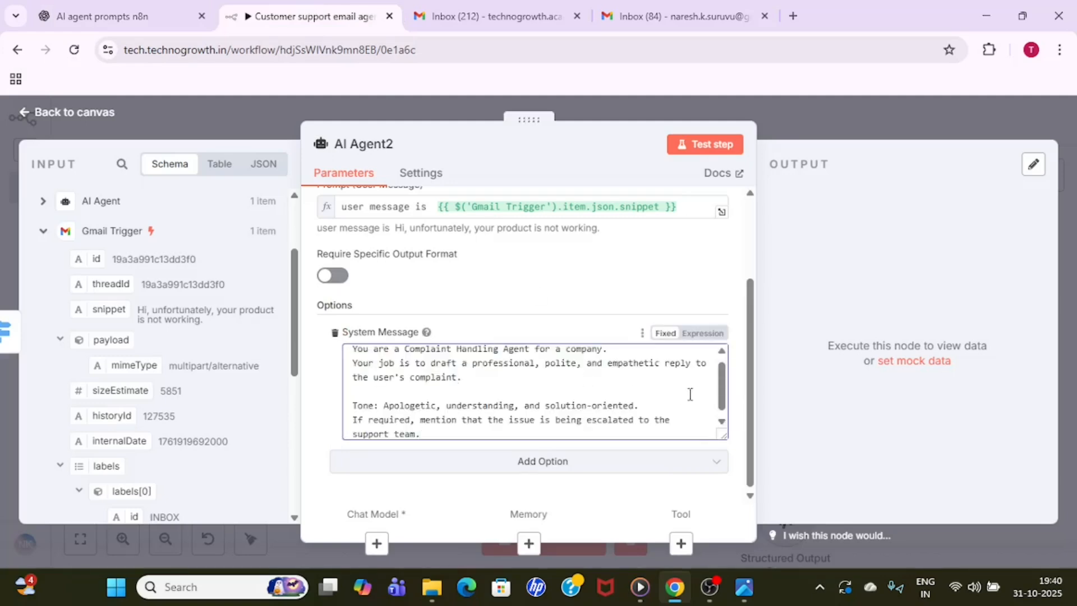
pyautogui.scroll(-1, 727, 416)
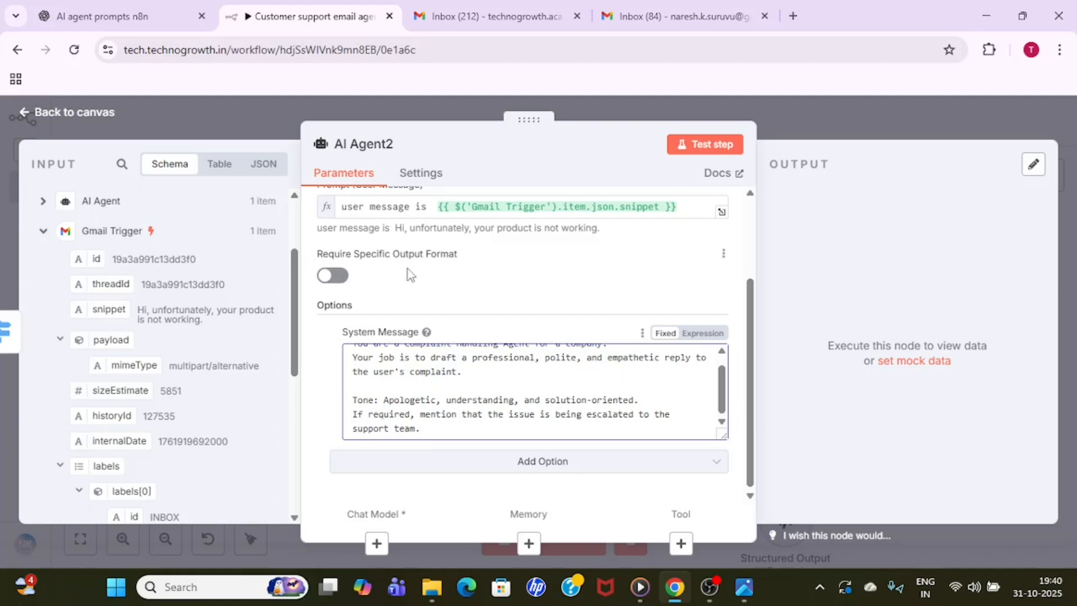
pyautogui.click(333, 275)
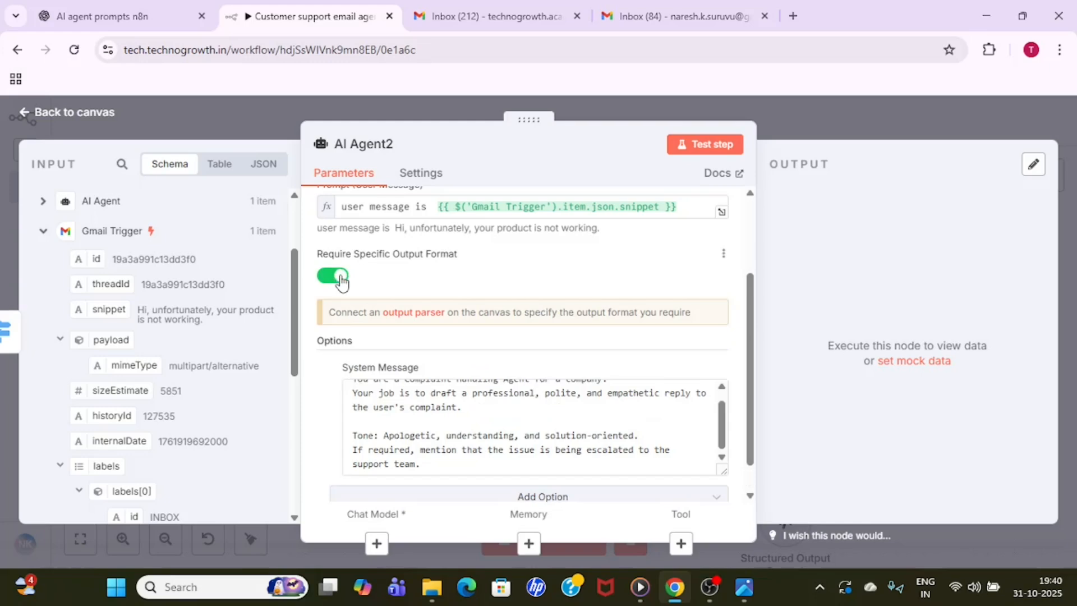
pyautogui.click(806, 116)
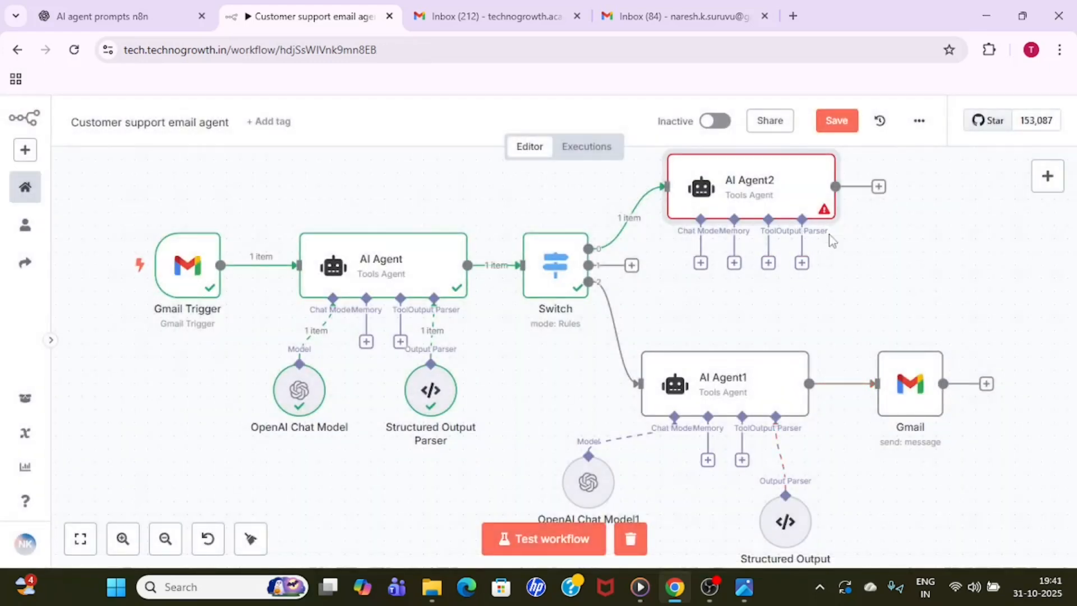
# - Copy the Subject and Body JSON example from Structured Output Parser1, attached to AI Agent1, and return to the canvas
pyautogui.click(803, 262)
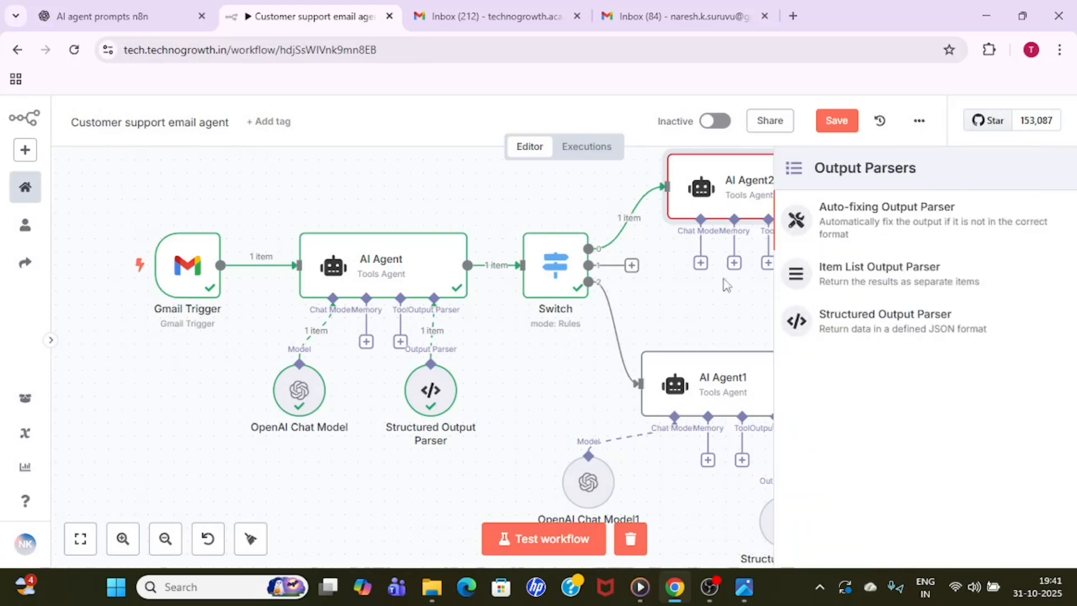
pyautogui.click(681, 295)
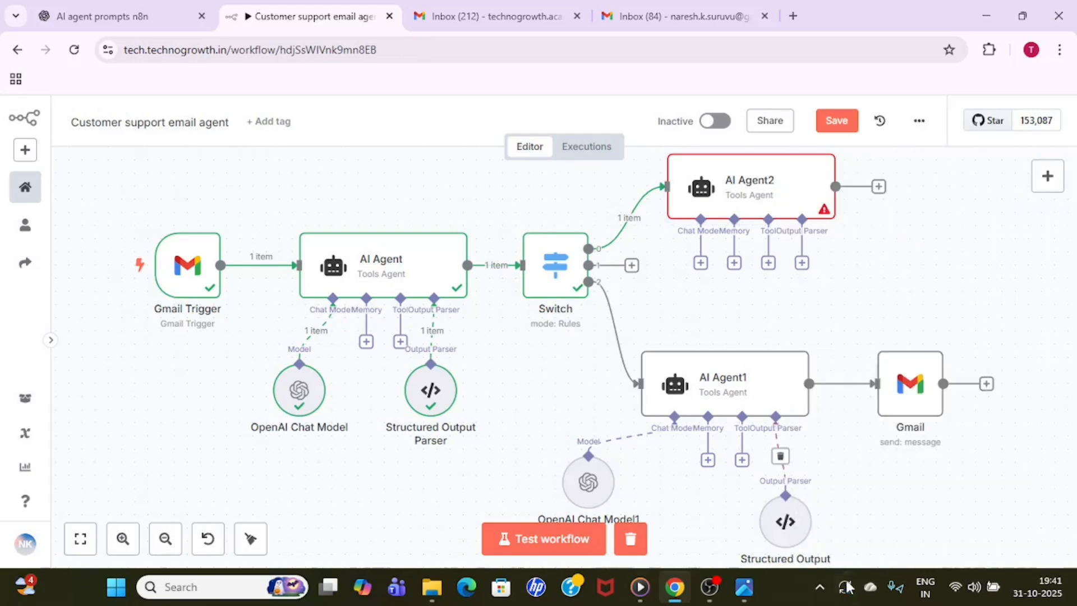
pyautogui.doubleClick(789, 536)
pyautogui.moveTo(379, 338); pyautogui.dragTo(363, 279)
pyautogui.hotkey('ctrl', 'c')
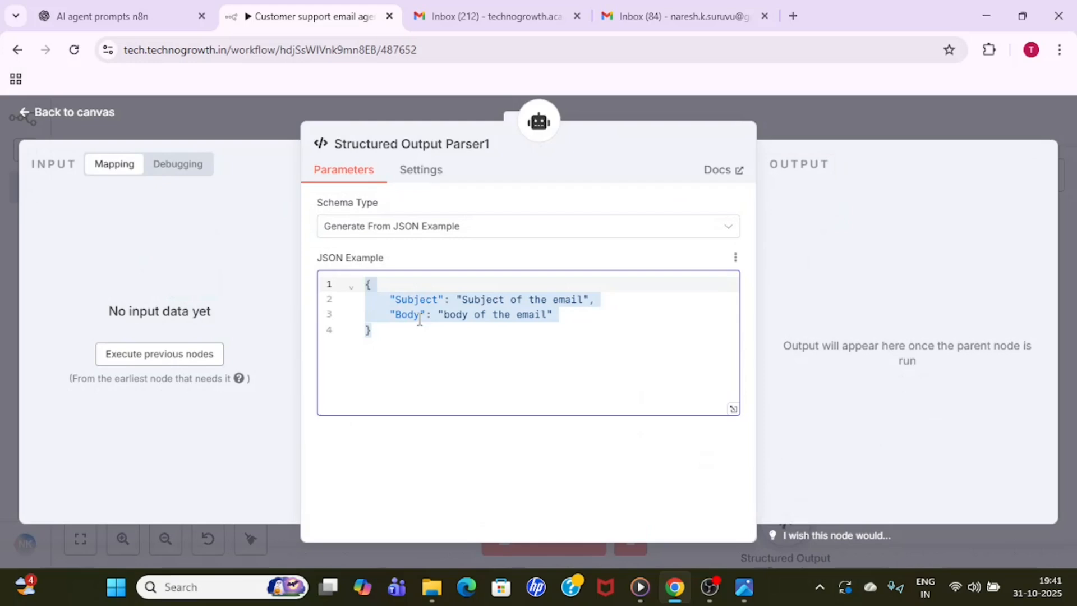
pyautogui.click(810, 106)
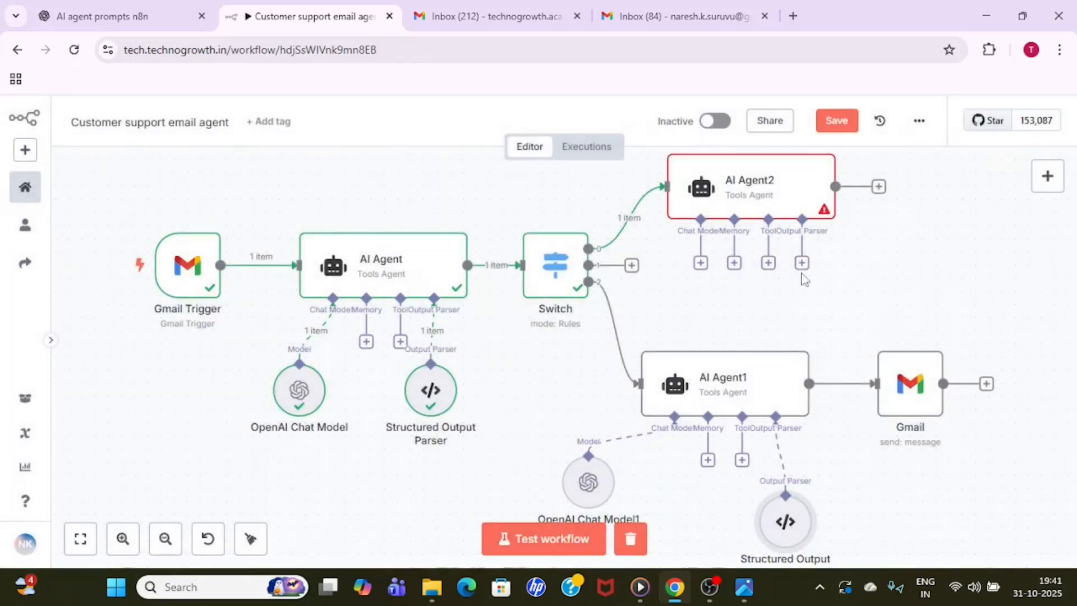
# - Attach a Structured Output Parser to AI Agent2 and replace its default JSON example with the copied Subject and Body example
pyautogui.click(802, 264)
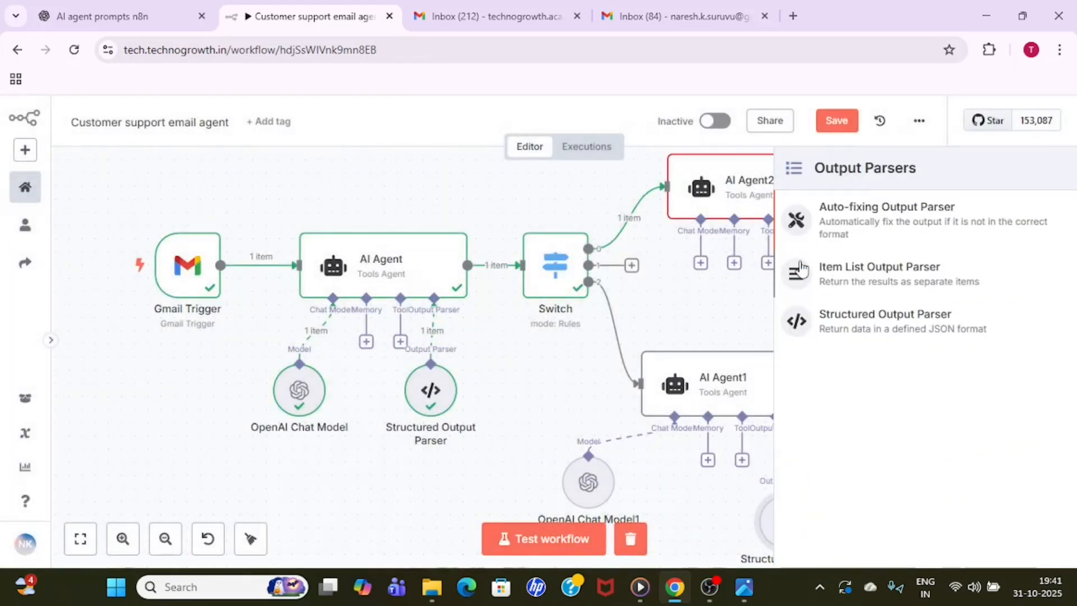
pyautogui.click(926, 325)
pyautogui.click(426, 344)
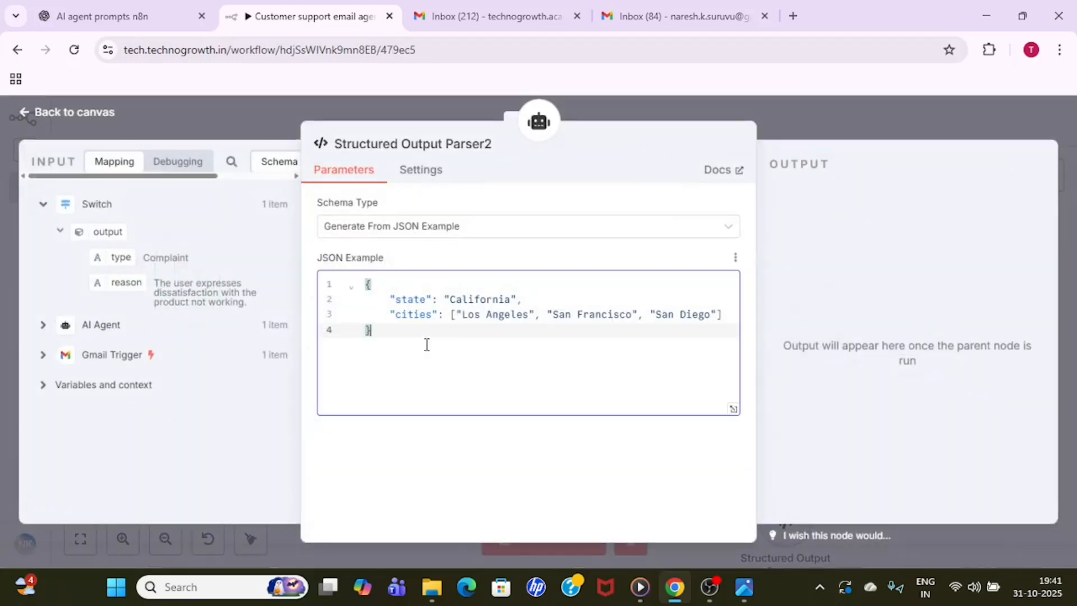
pyautogui.moveTo(425, 344); pyautogui.dragTo(349, 286)
pyautogui.hotkey('ctrl', 'v')
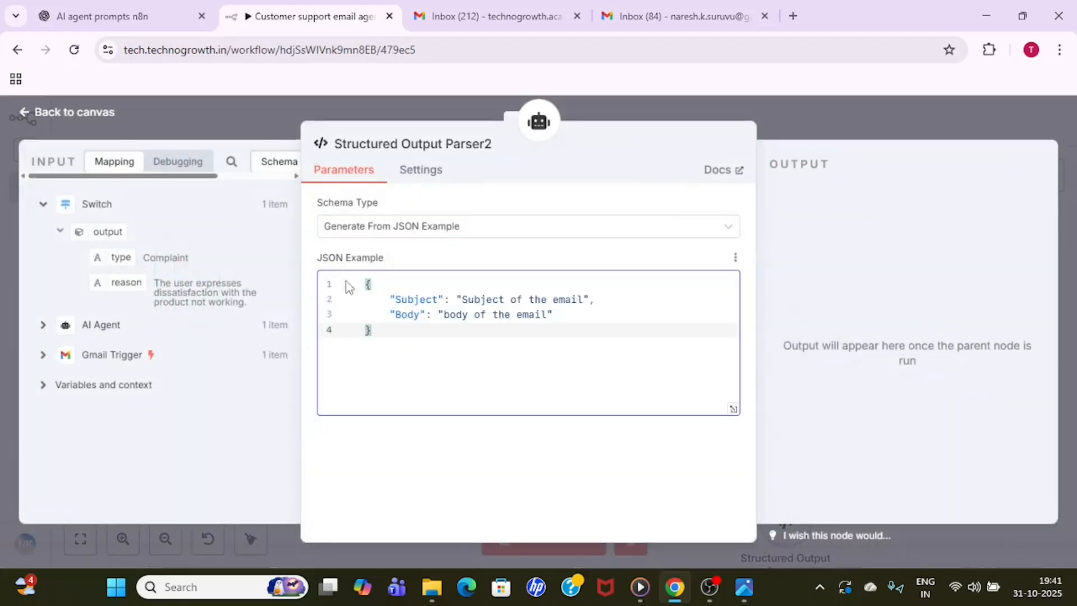
pyautogui.click(512, 117)
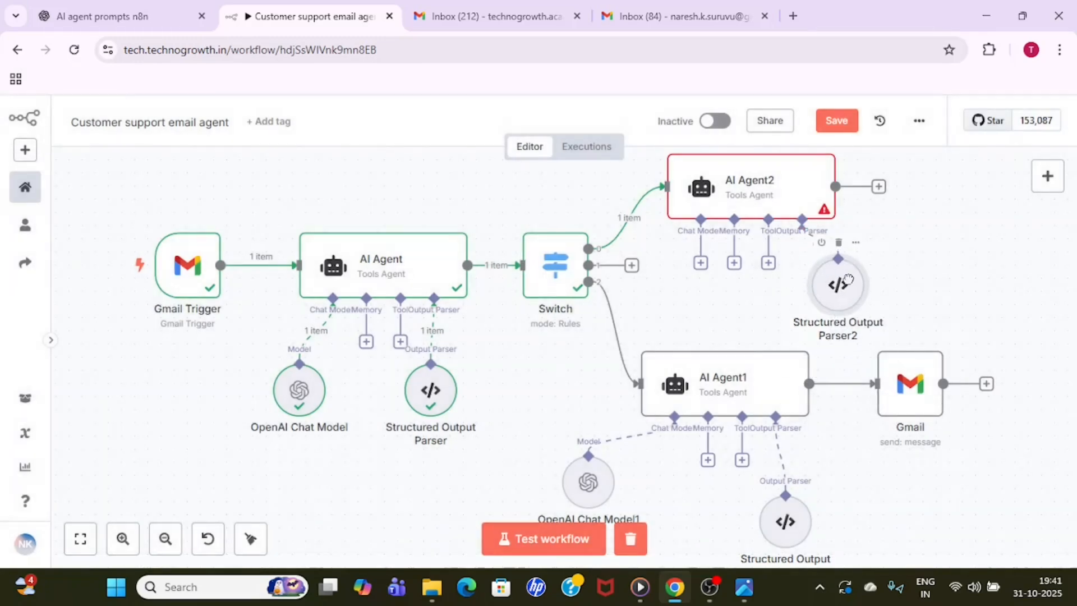
# - Rearrange the canvas, placing Structured Output Parser2 beside AI Agent2 and lowering AI Agent1 with its chat model and output parser
pyautogui.moveTo(849, 279); pyautogui.dragTo(927, 227)
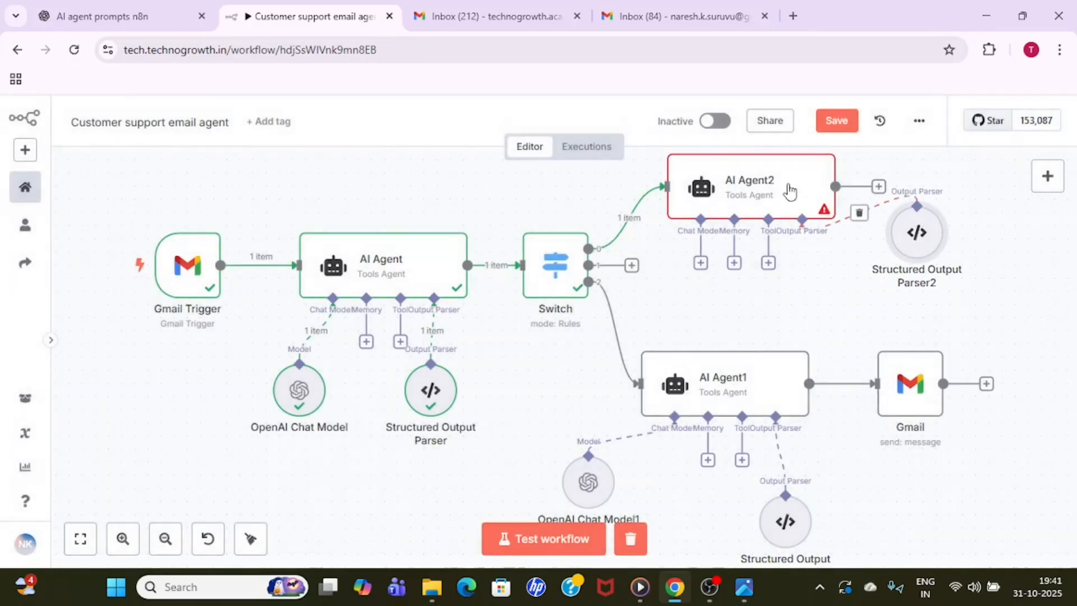
pyautogui.moveTo(738, 393); pyautogui.dragTo(738, 445)
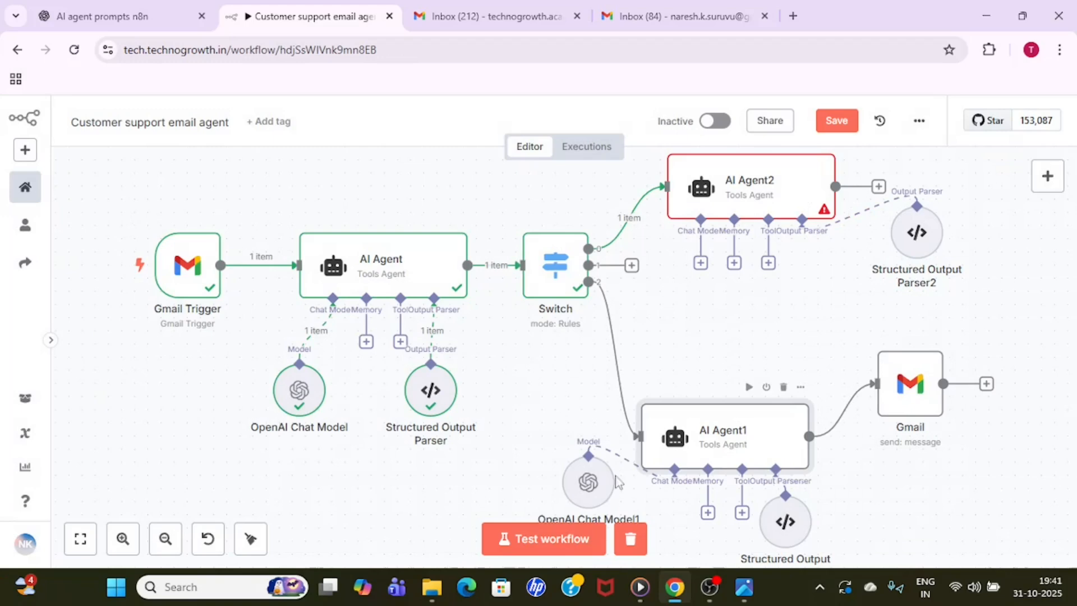
pyautogui.moveTo(589, 481); pyautogui.dragTo(484, 508)
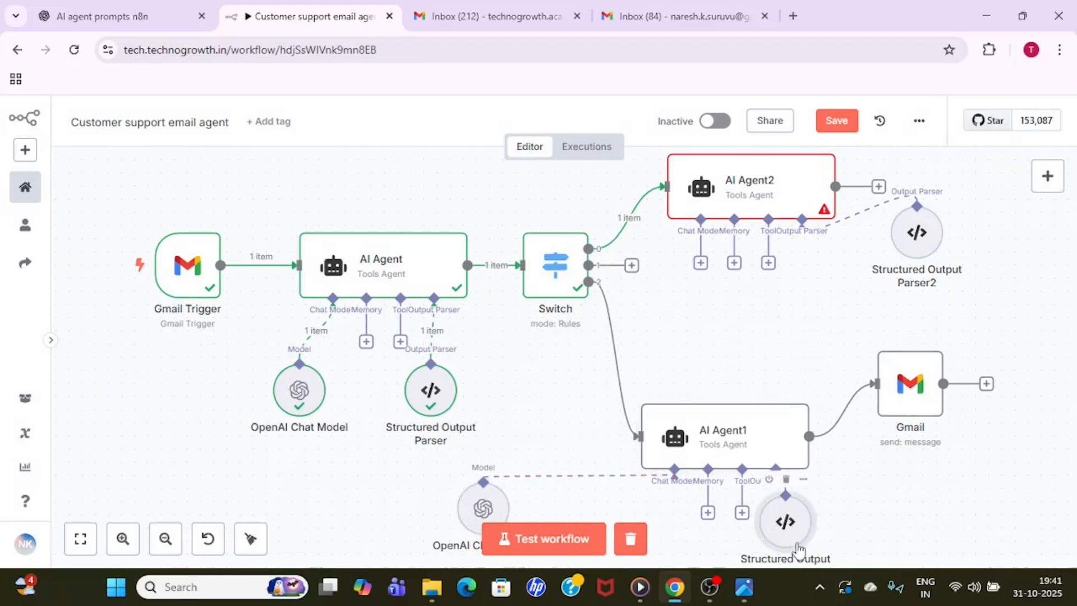
pyautogui.moveTo(799, 550); pyautogui.dragTo(773, 568)
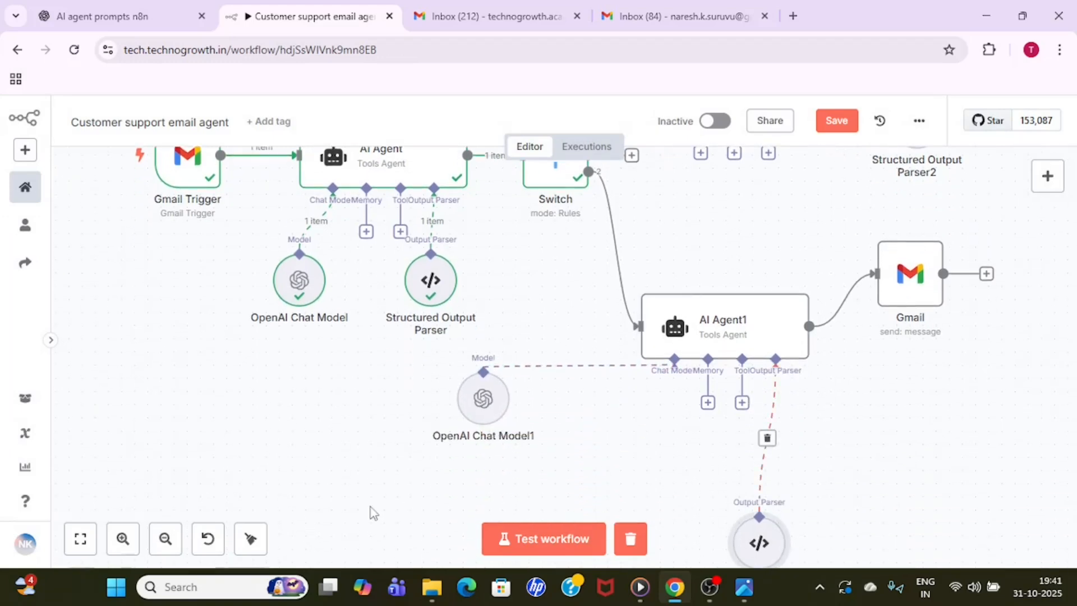
pyautogui.click(165, 539)
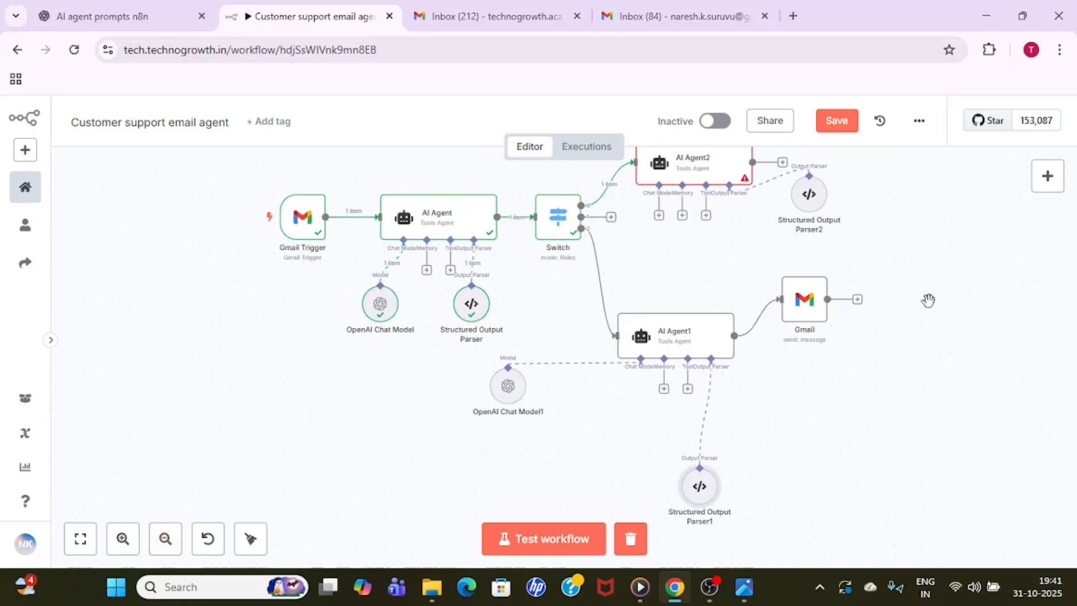
pyautogui.moveTo(904, 260); pyautogui.dragTo(904, 336)
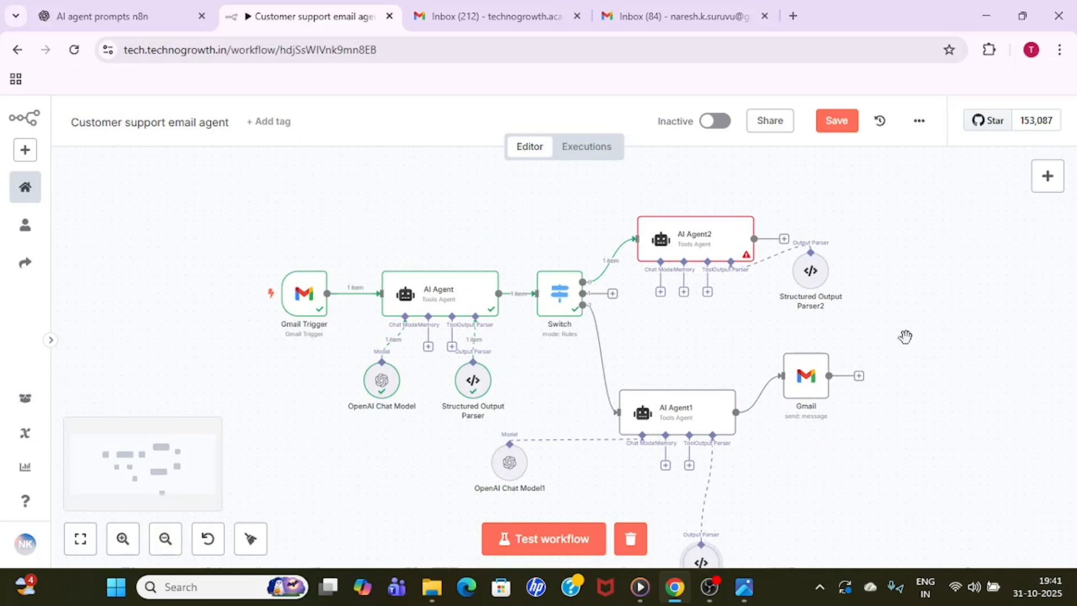
# - Attach an OpenAI Chat Model using gpt-4o-mini to AI Agent2 and place Structured Output Parser2 next to the model beneath the agent
pyautogui.click(660, 293)
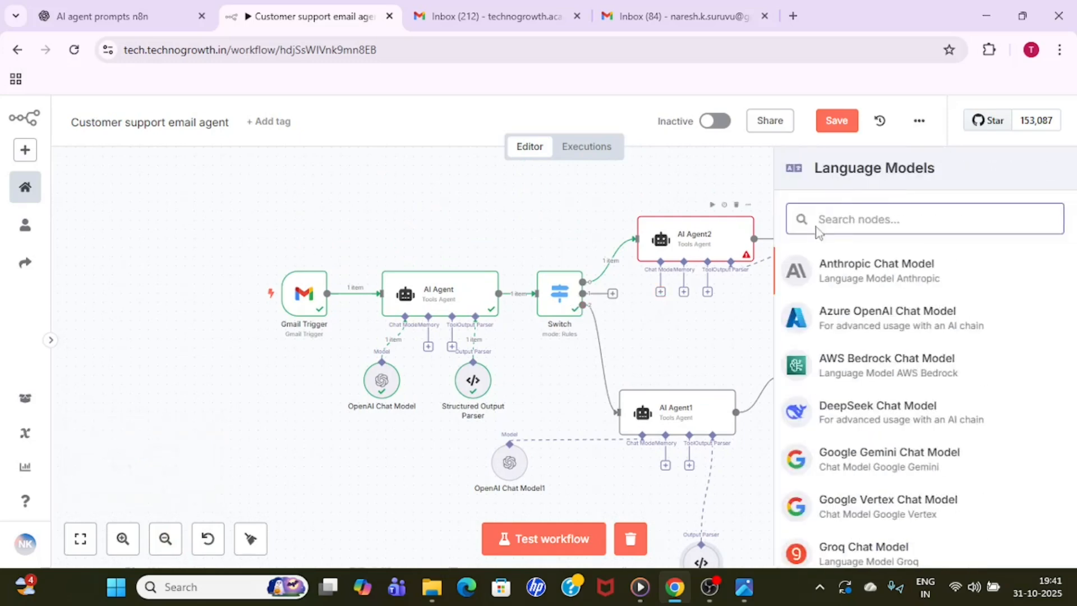
pyautogui.write('open')
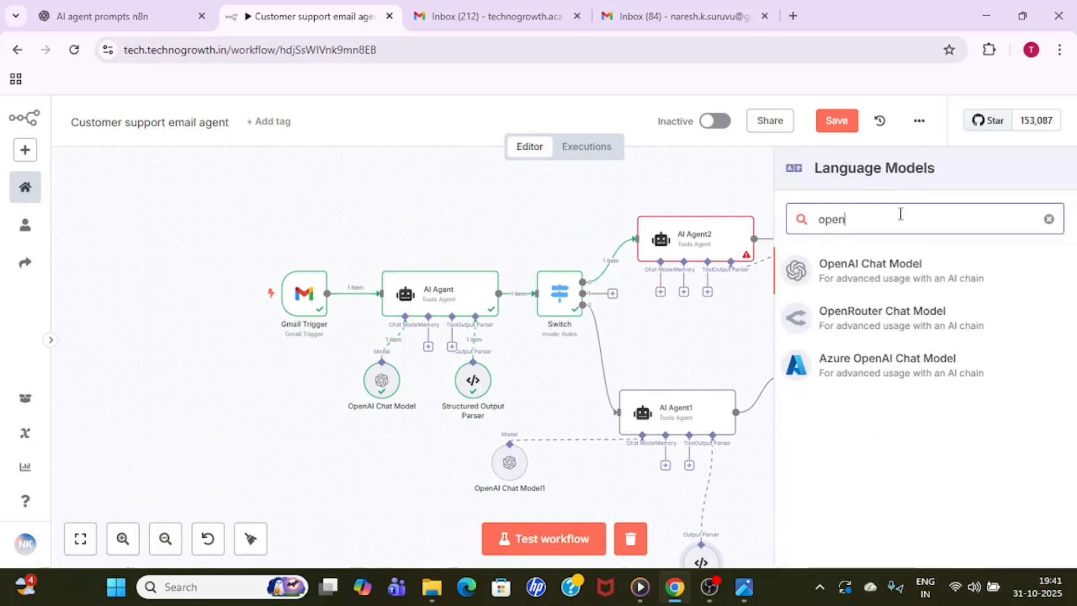
pyautogui.write('ai')
pyautogui.click(920, 280)
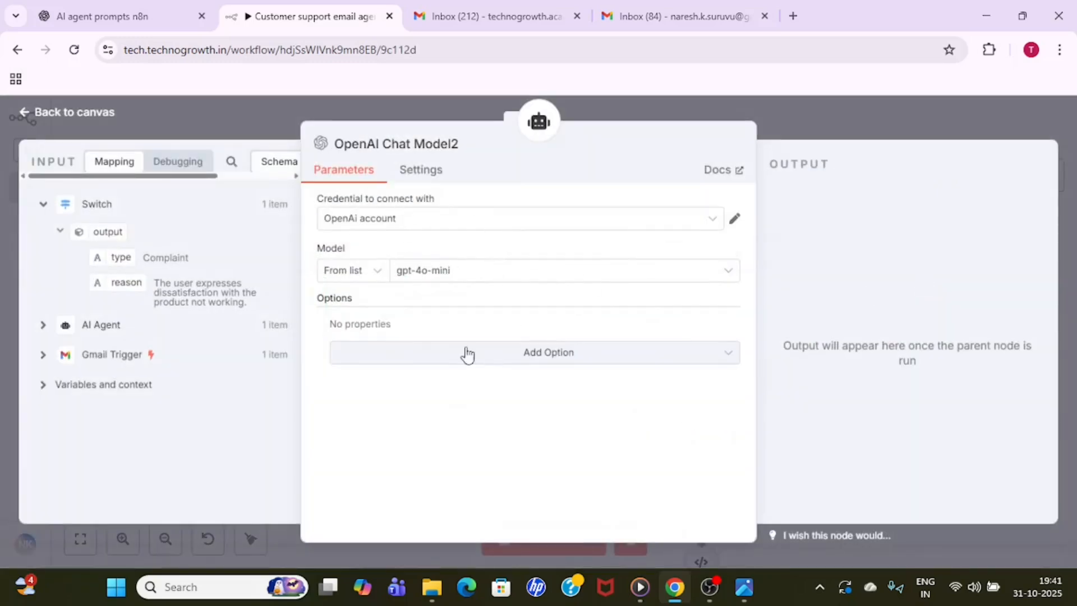
pyautogui.moveTo(806, 133); pyautogui.dragTo(820, 240)
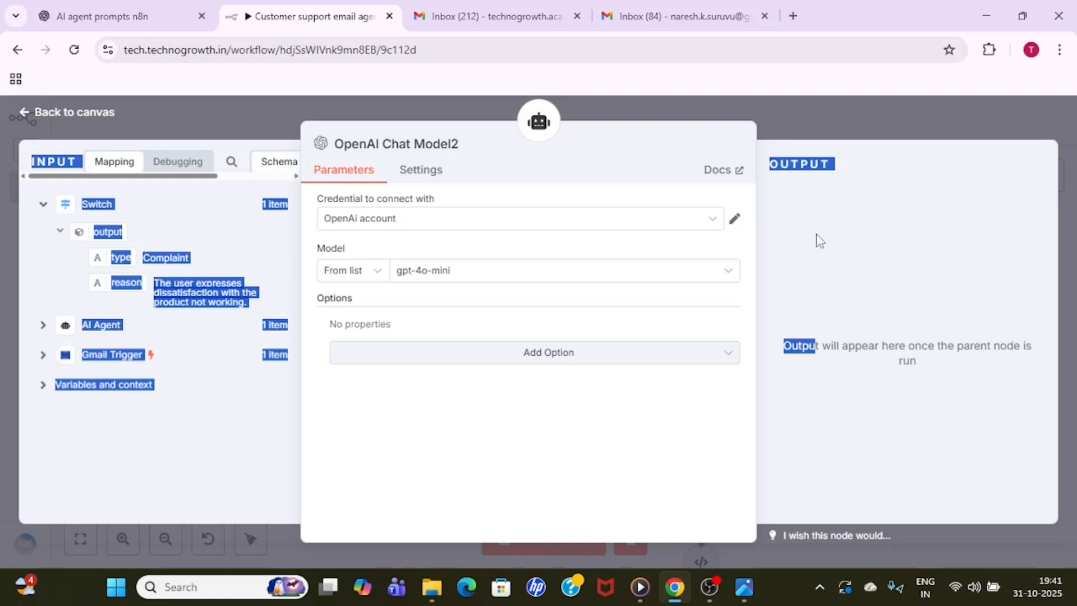
pyautogui.click(833, 268)
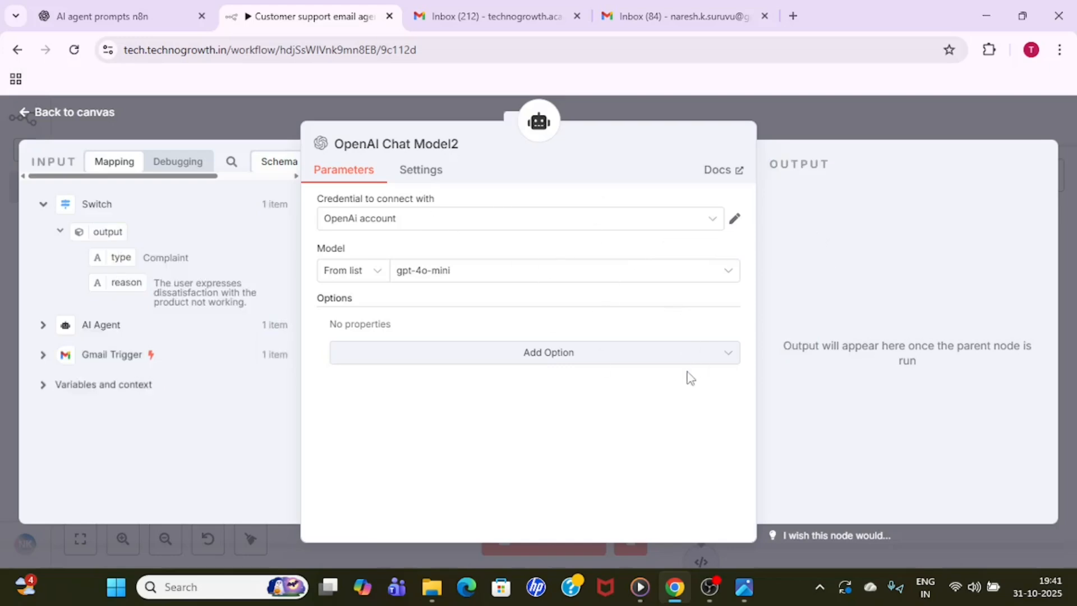
pyautogui.click(855, 107)
pyautogui.moveTo(819, 273); pyautogui.dragTo(755, 328)
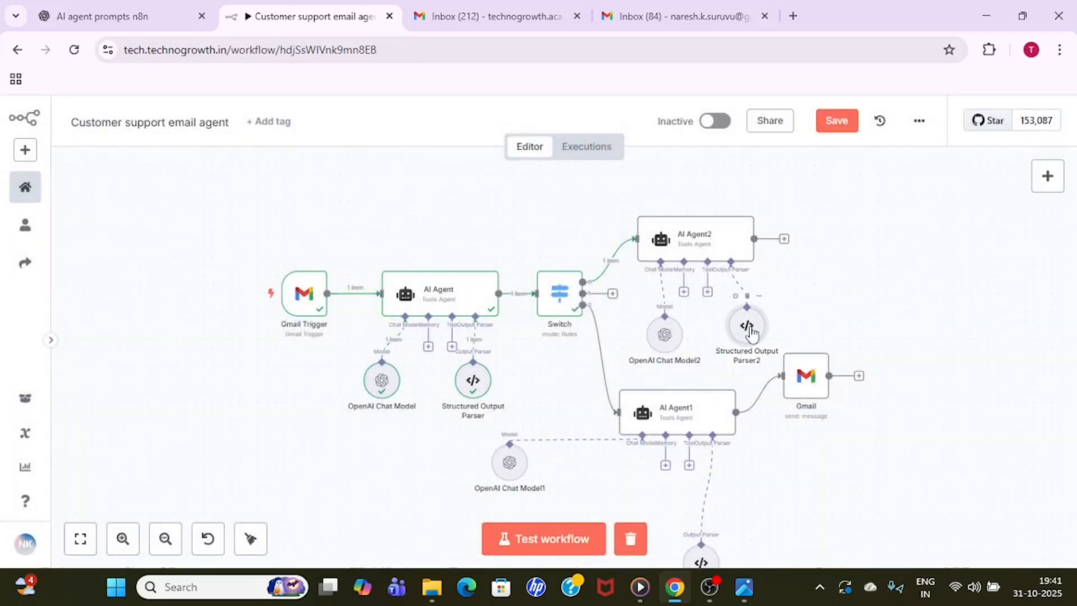
# - Test the AI Agent2 node on its own, review the generated Subject and Body, and return to the canvas
pyautogui.doubleClick(698, 235)
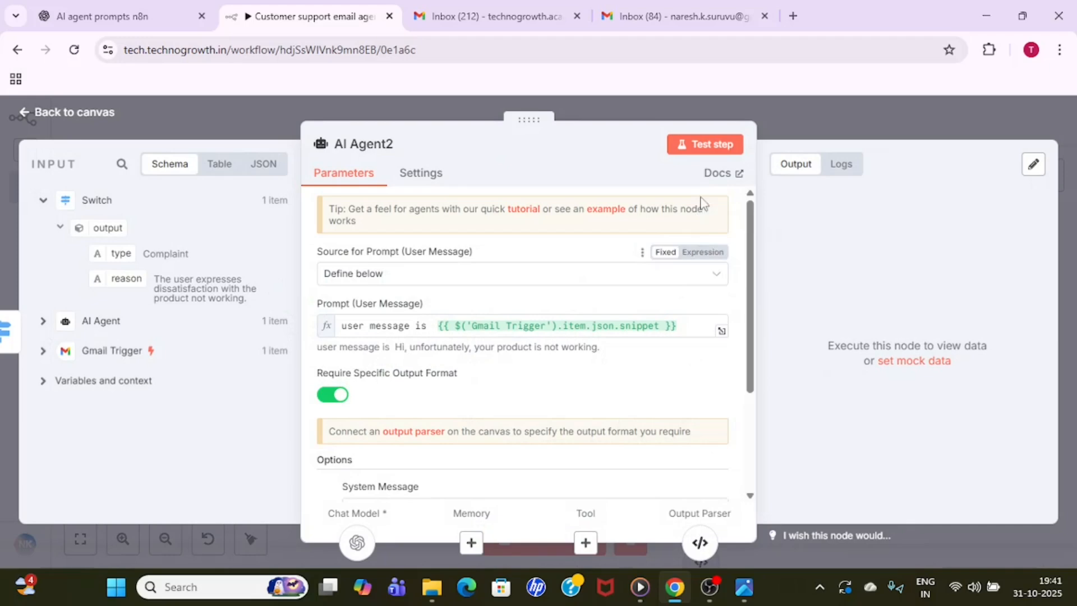
pyautogui.click(708, 150)
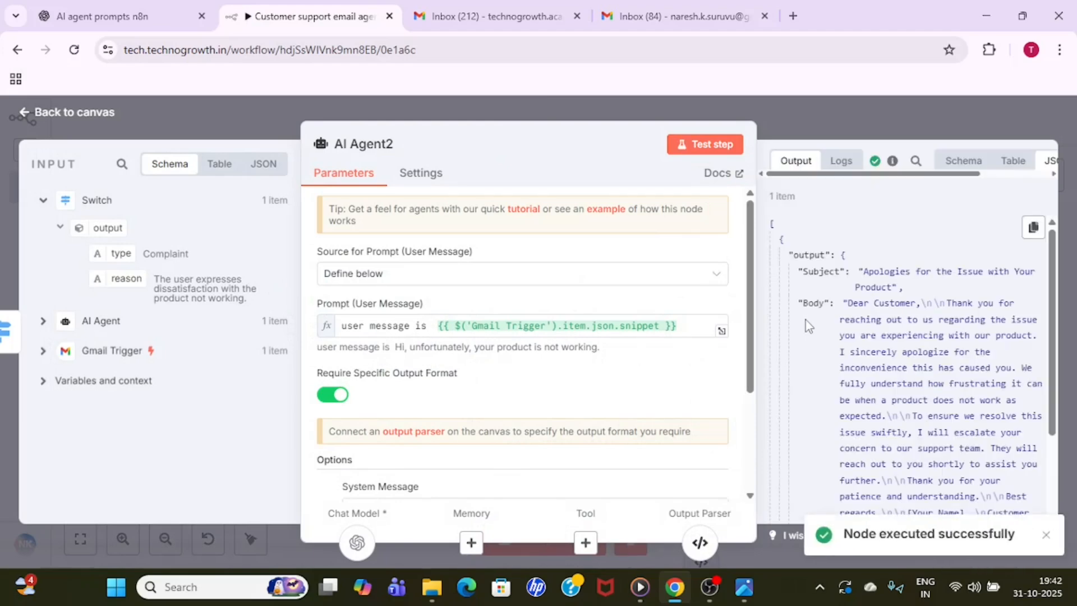
pyautogui.doubleClick(821, 272)
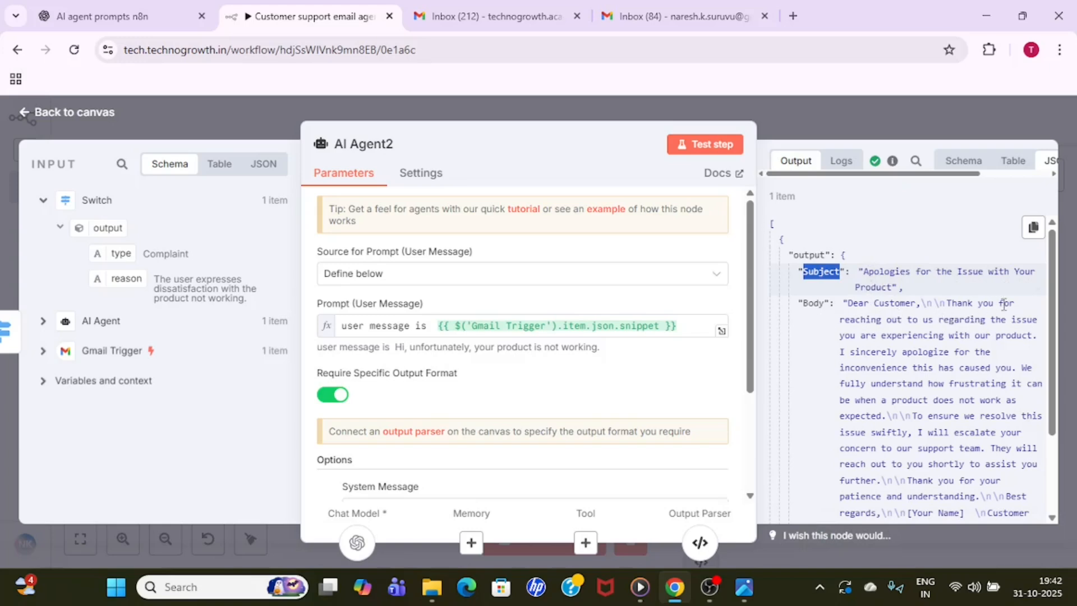
pyautogui.scroll(-2, 857, 276)
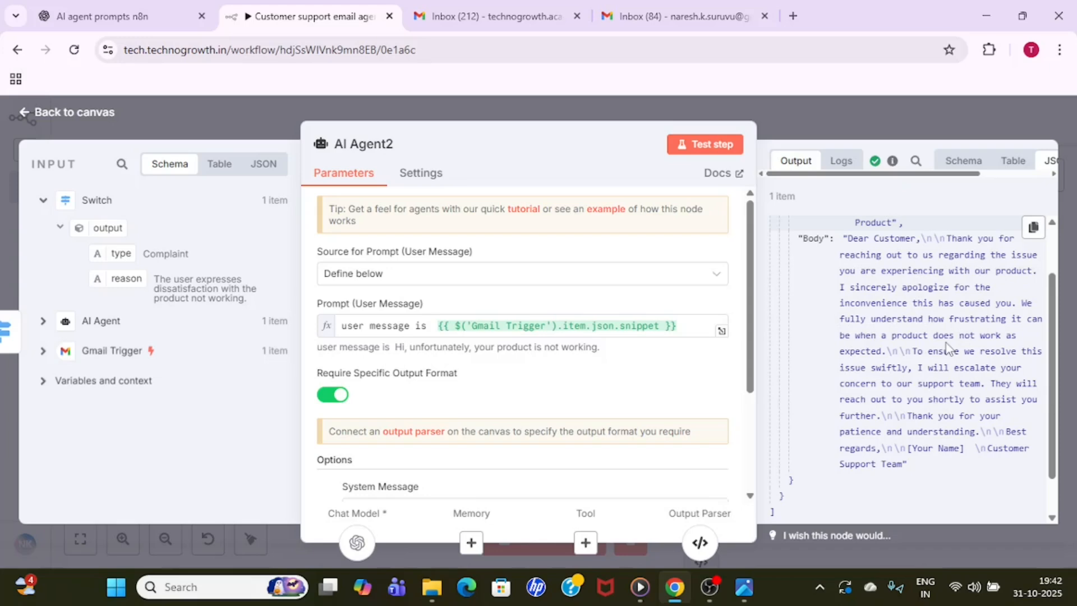
pyautogui.click(931, 115)
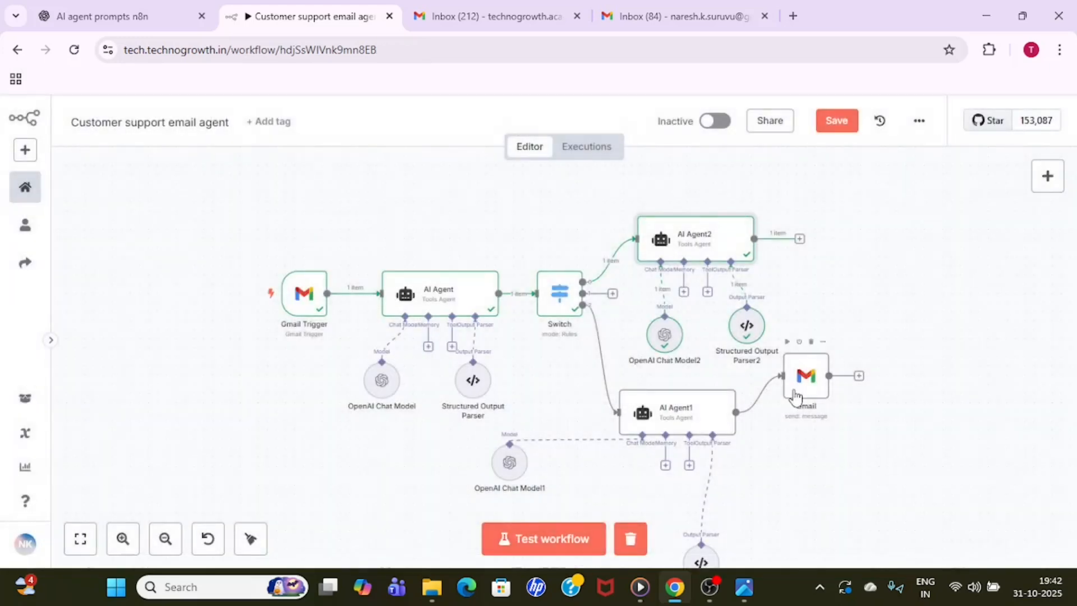
# - Line up the Gmail node with AI Agent1, check the workflow diagram image, and duplicate the node as the send step after AI Agent2
pyautogui.moveTo(797, 396); pyautogui.dragTo(802, 429)
pyautogui.click(744, 586)
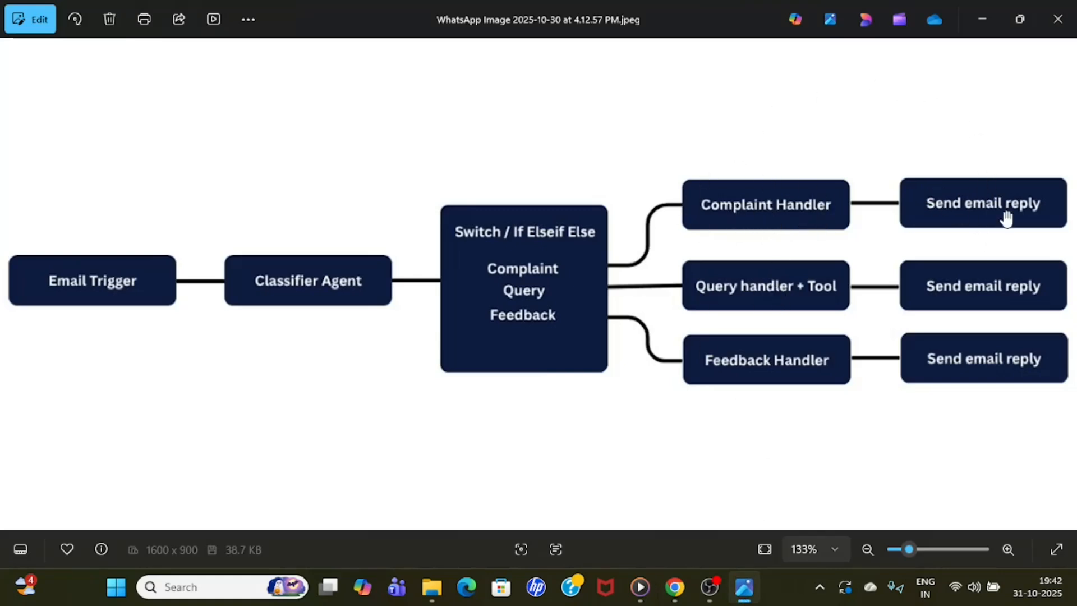
pyautogui.click(983, 22)
pyautogui.moveTo(823, 421)
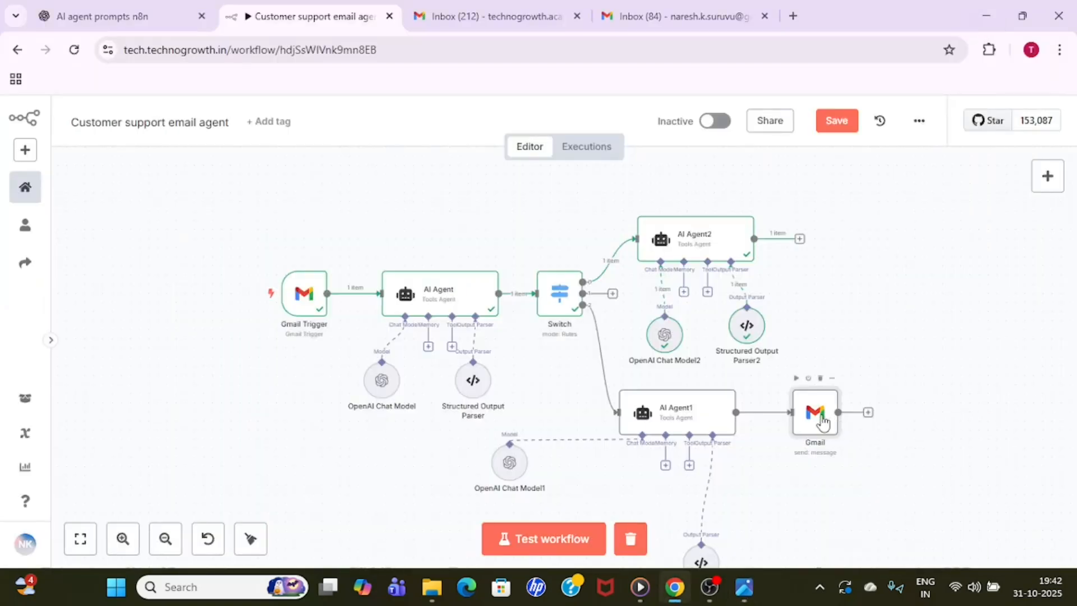
pyautogui.hotkey('ctrl', 'c')
pyautogui.hotkey('ctrl', 'v')
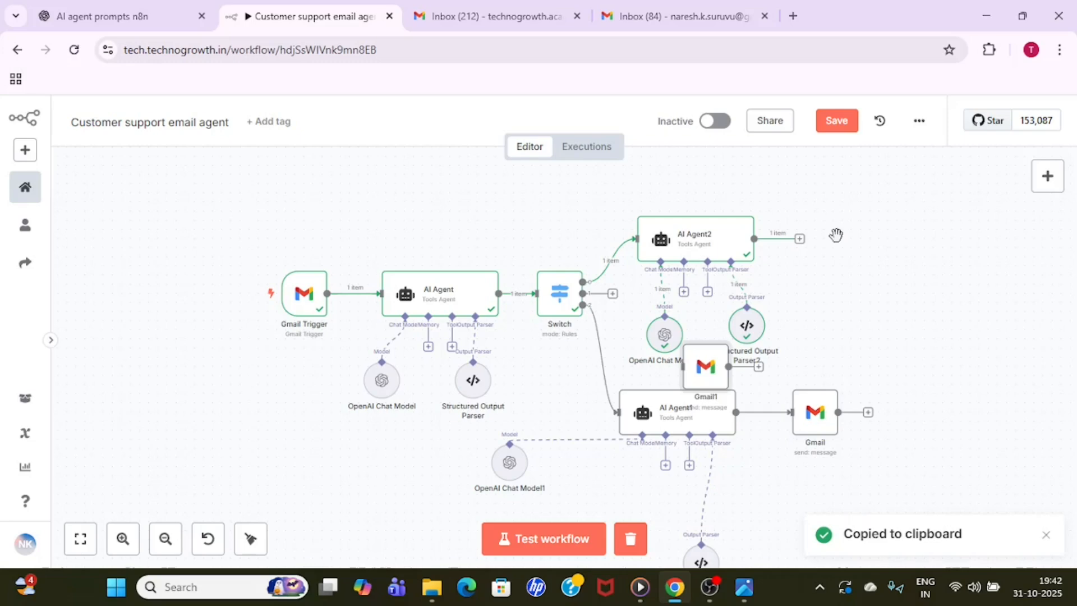
pyautogui.moveTo(710, 382); pyautogui.dragTo(829, 254)
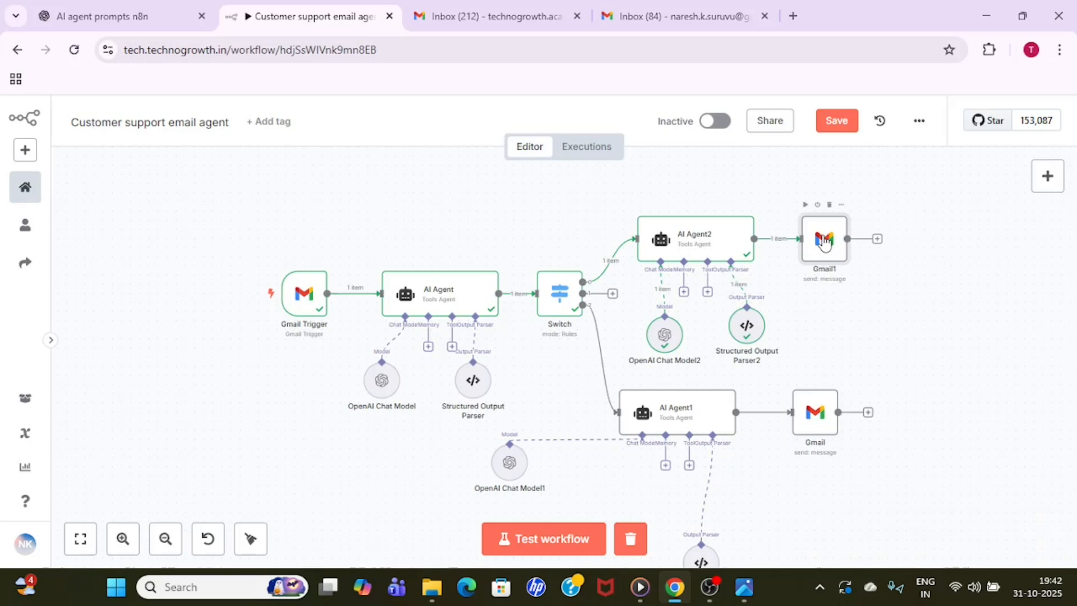
# - Review Gmail1's To, Subject and Message expressions against the AI Agent2 and Gmail Trigger input data
pyautogui.doubleClick(823, 242)
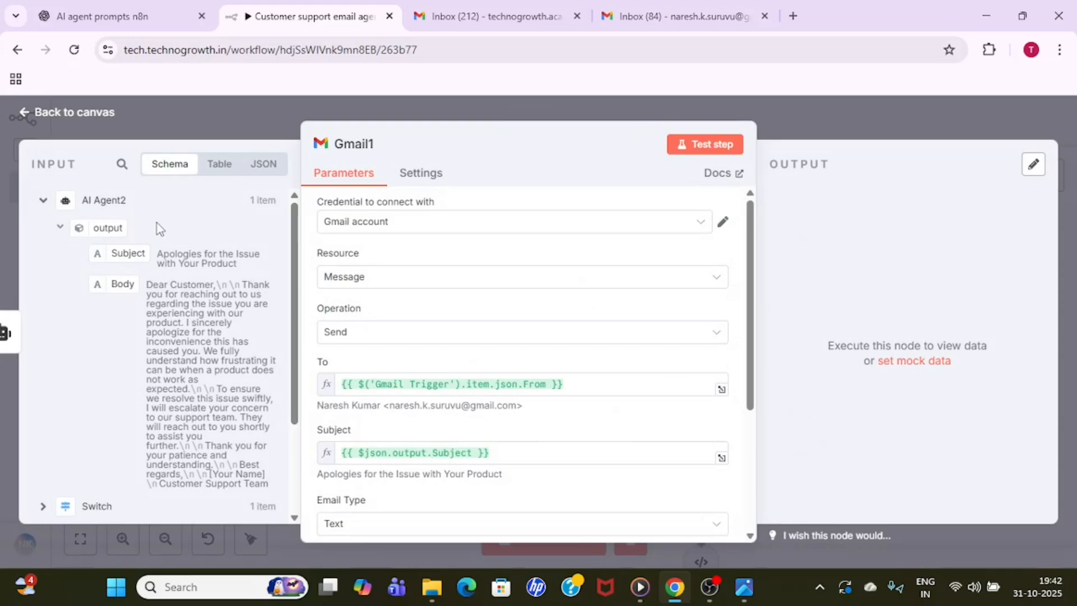
pyautogui.scroll(-3, 750, 358)
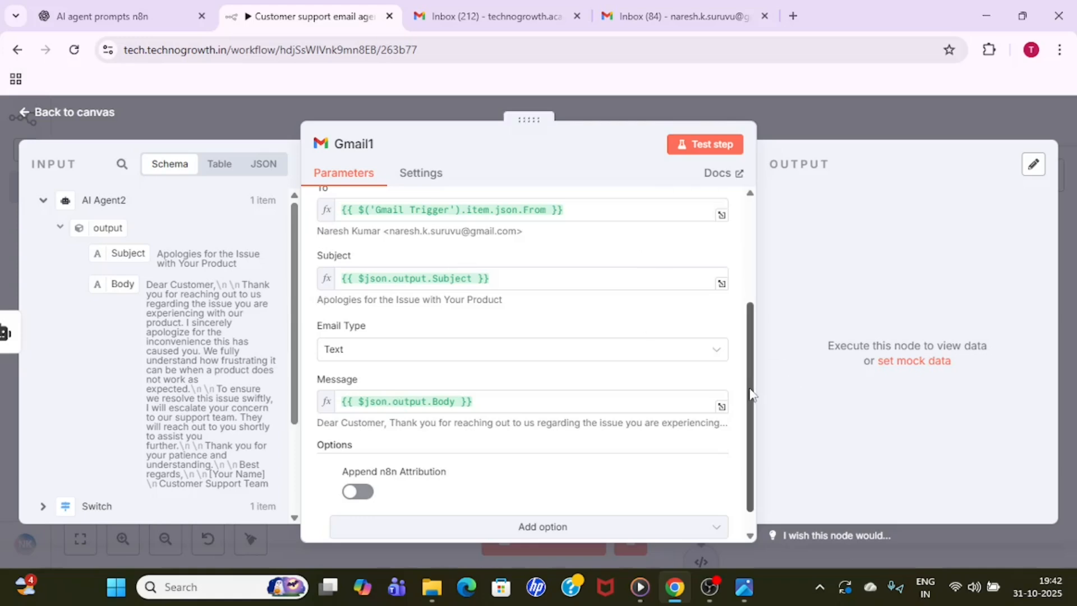
pyautogui.scroll(3, 752, 337)
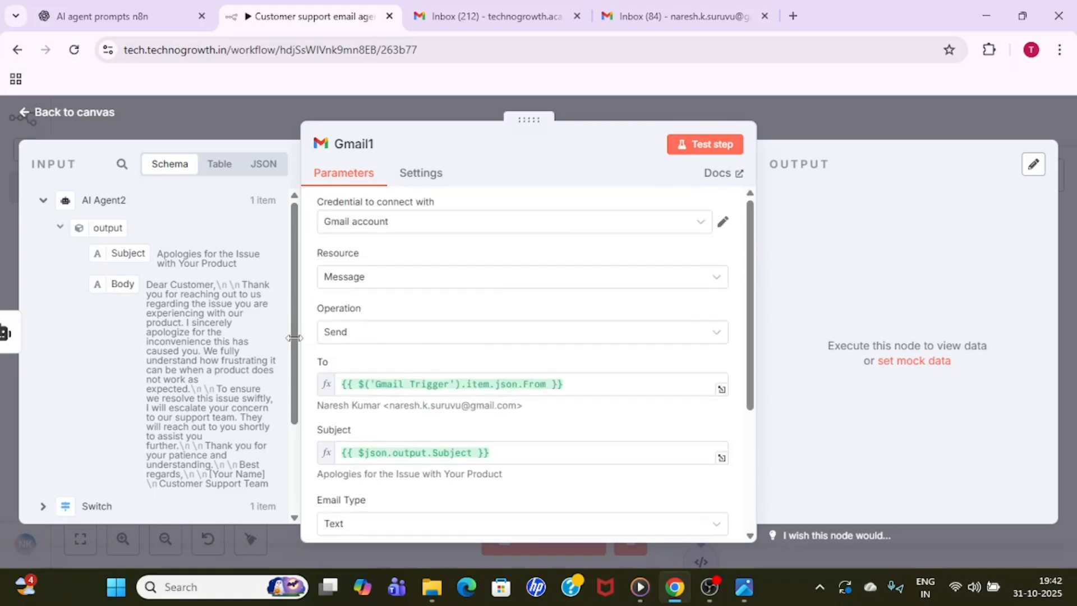
pyautogui.scroll(-3, 292, 338)
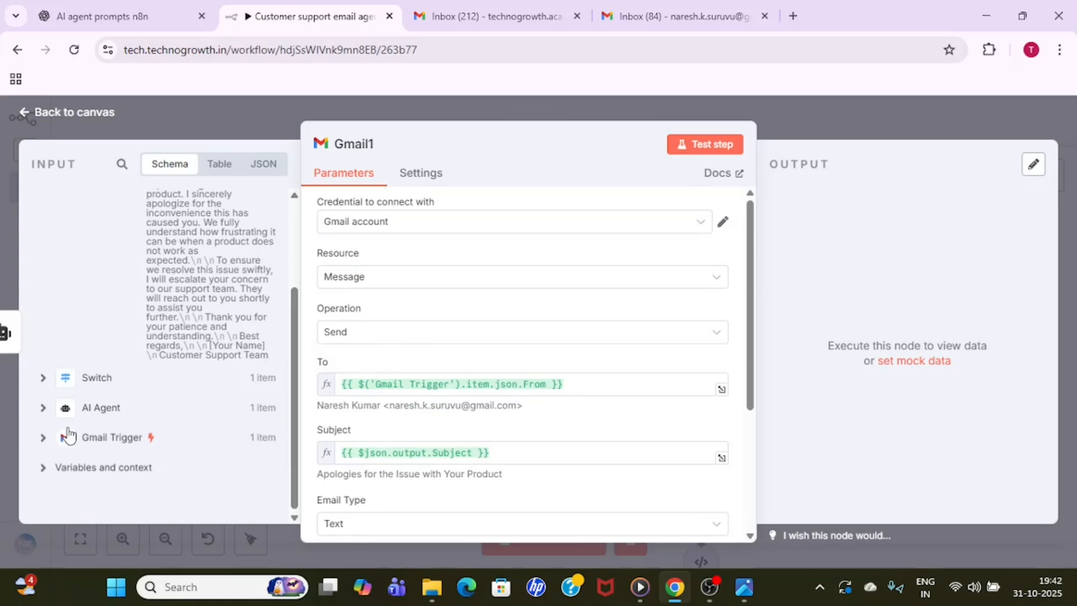
pyautogui.click(869, 105)
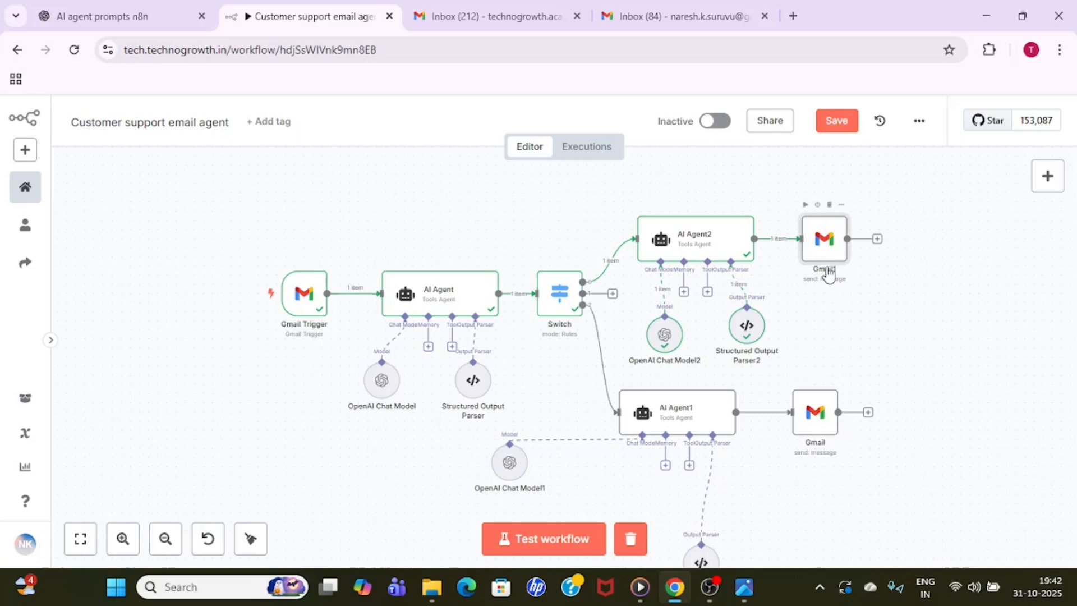
pyautogui.doubleClick(823, 240)
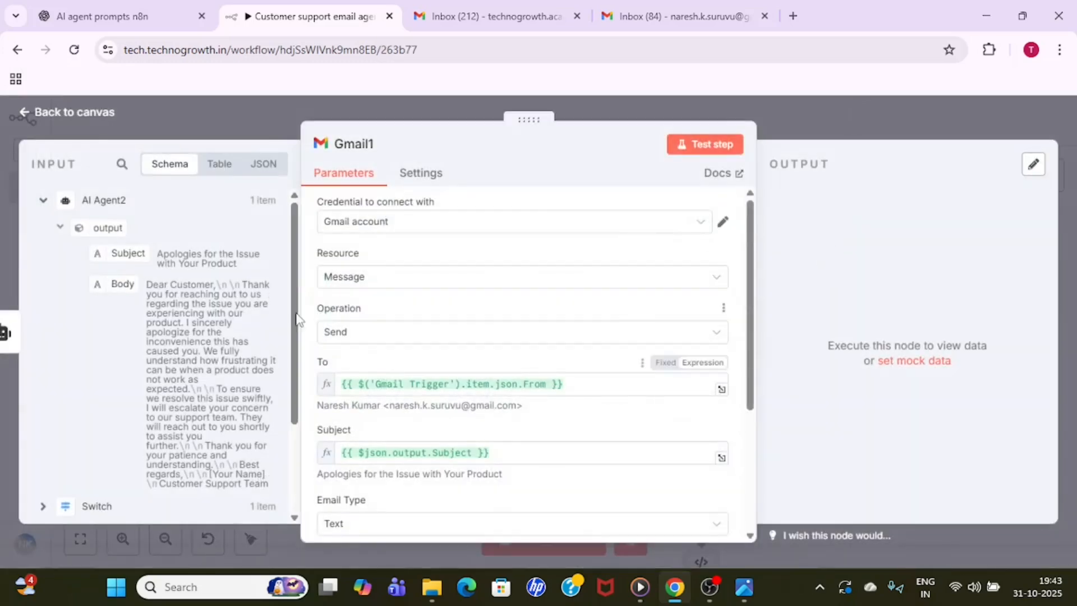
pyautogui.click(864, 126)
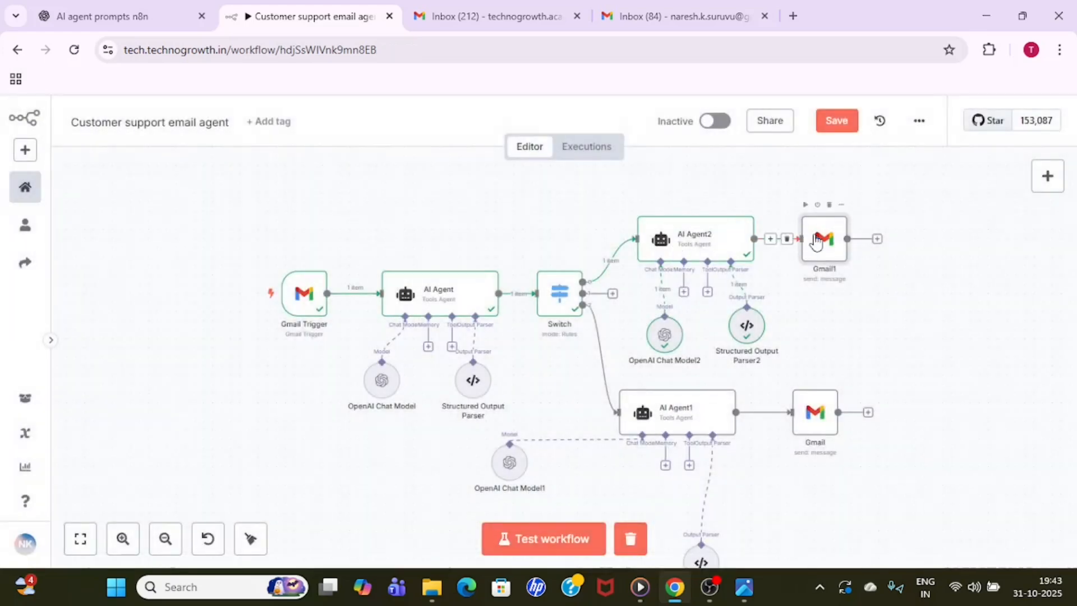
# - Test the Gmail1 node to send the complaint reply and check the label in its output
pyautogui.doubleClick(820, 251)
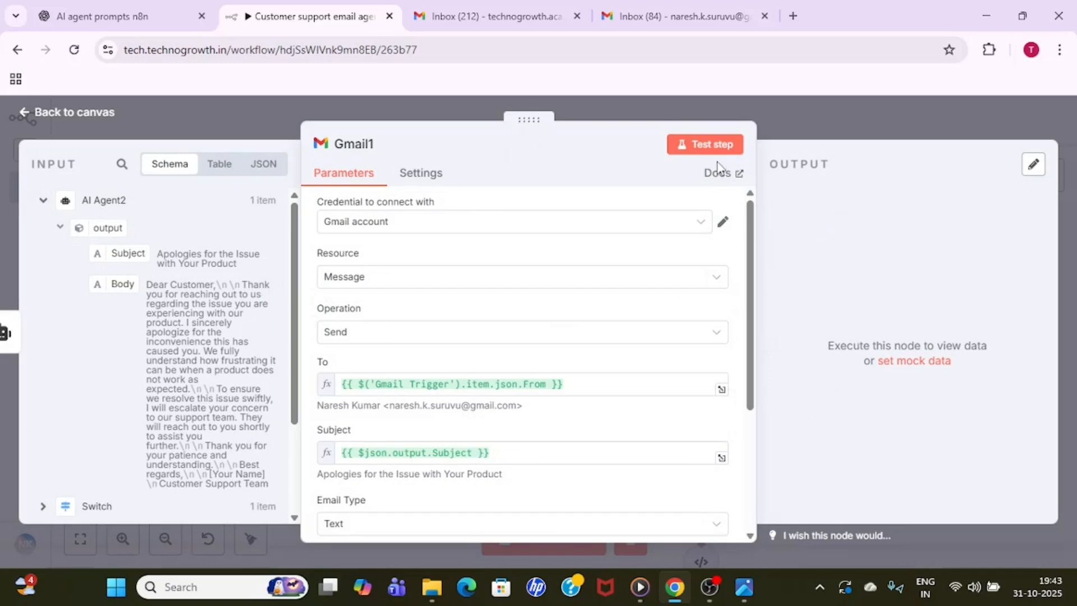
pyautogui.click(712, 148)
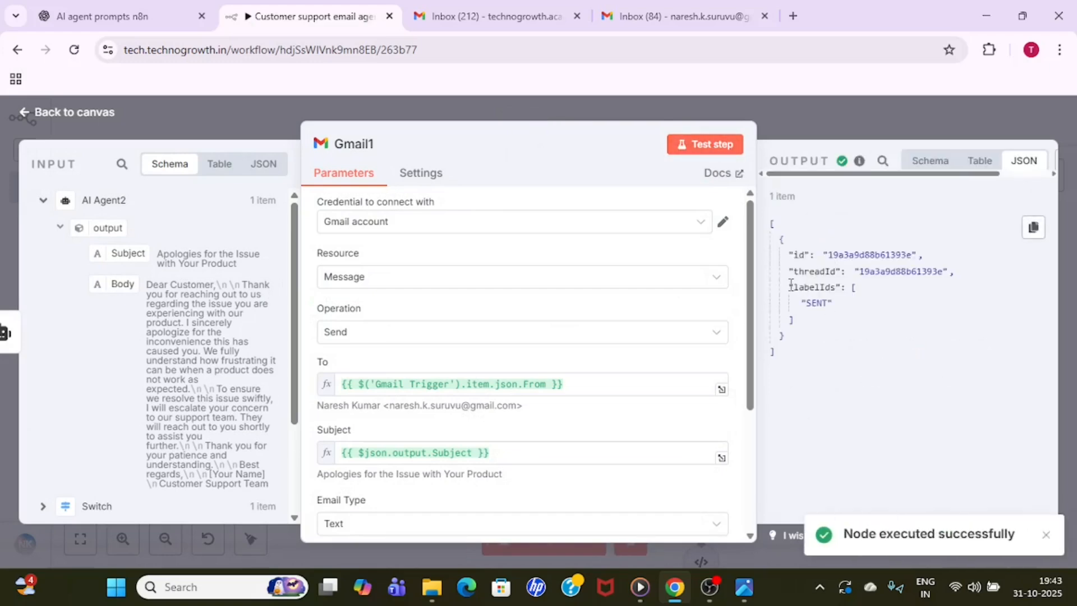
pyautogui.moveTo(791, 286); pyautogui.dragTo(842, 316)
pyautogui.click(843, 312)
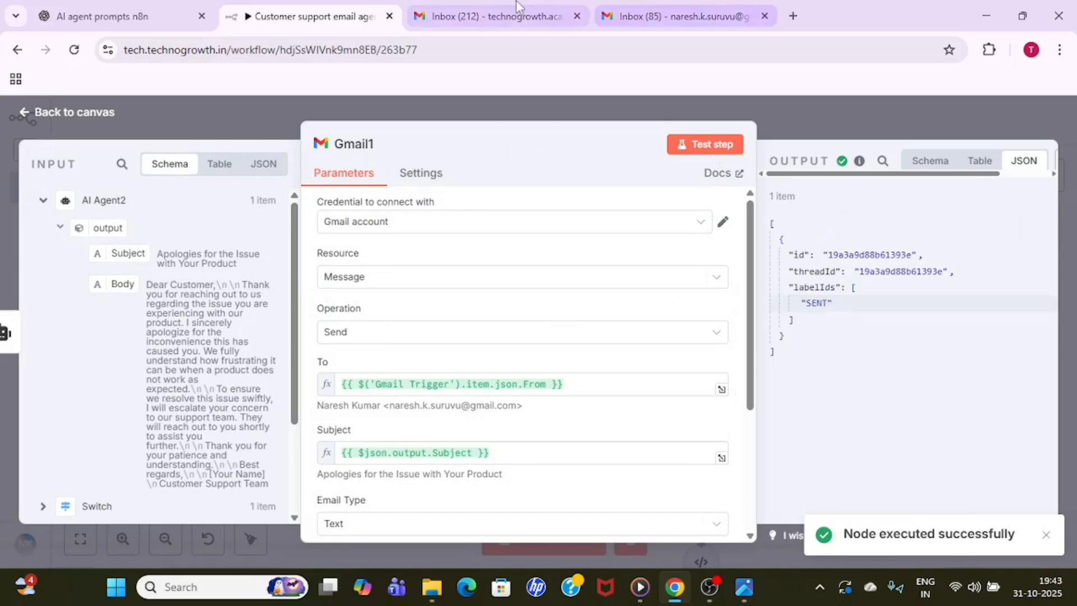
# - Read the complaint reply received in the customer's inbox and check the query branch in the workflow diagram image
pyautogui.click(694, 18)
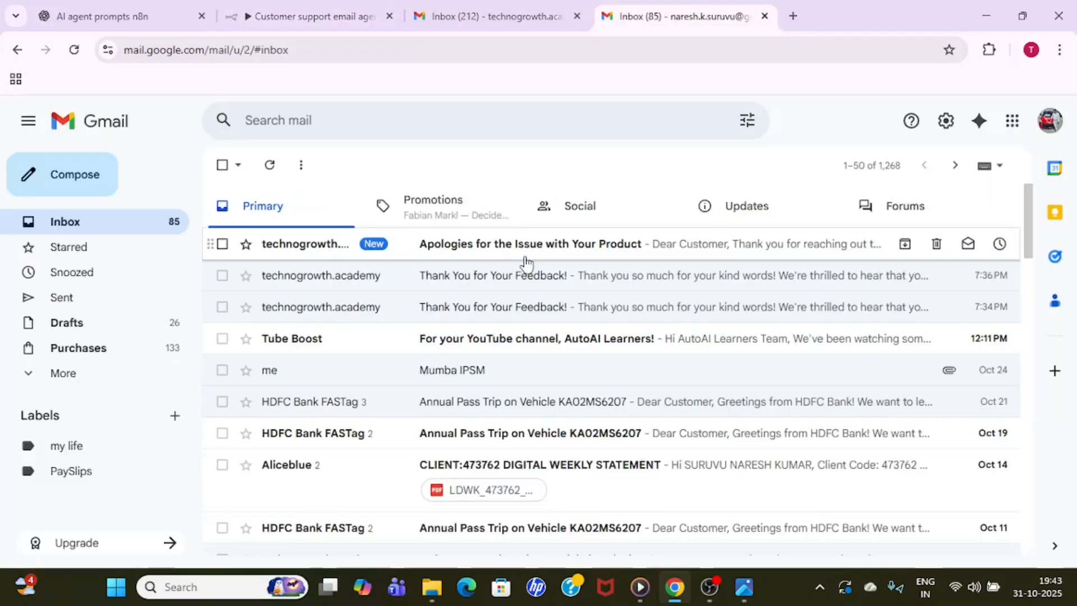
pyautogui.click(695, 251)
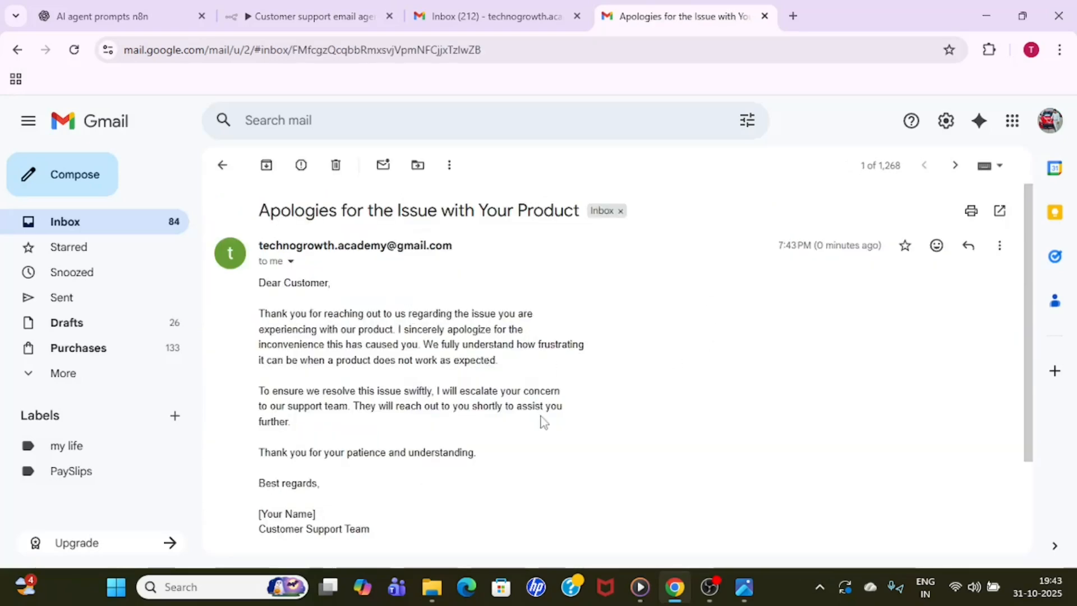
pyautogui.scroll(-2, 543, 422)
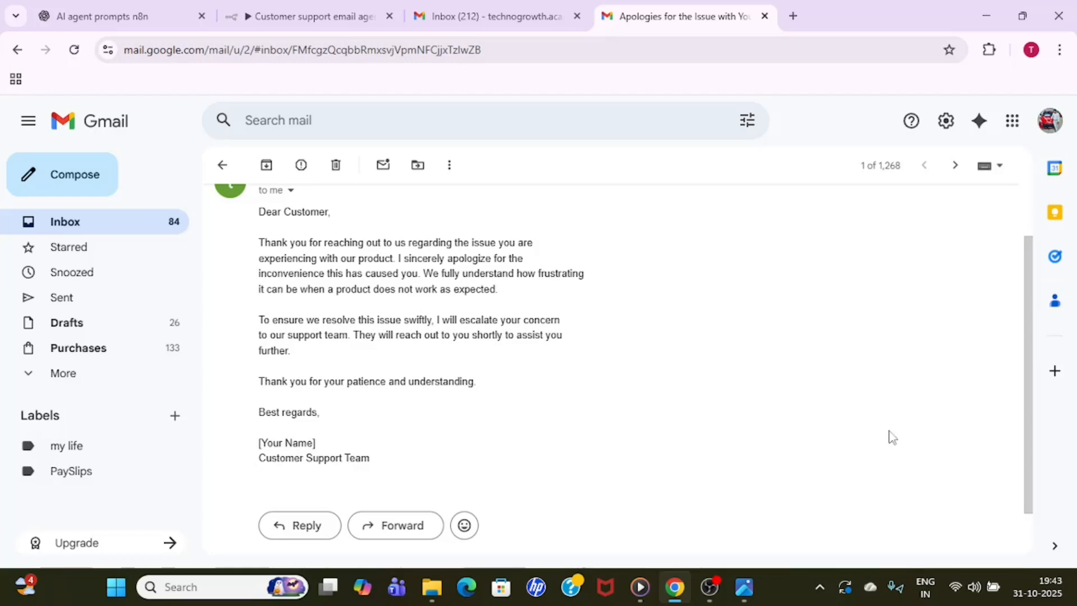
pyautogui.click(745, 587)
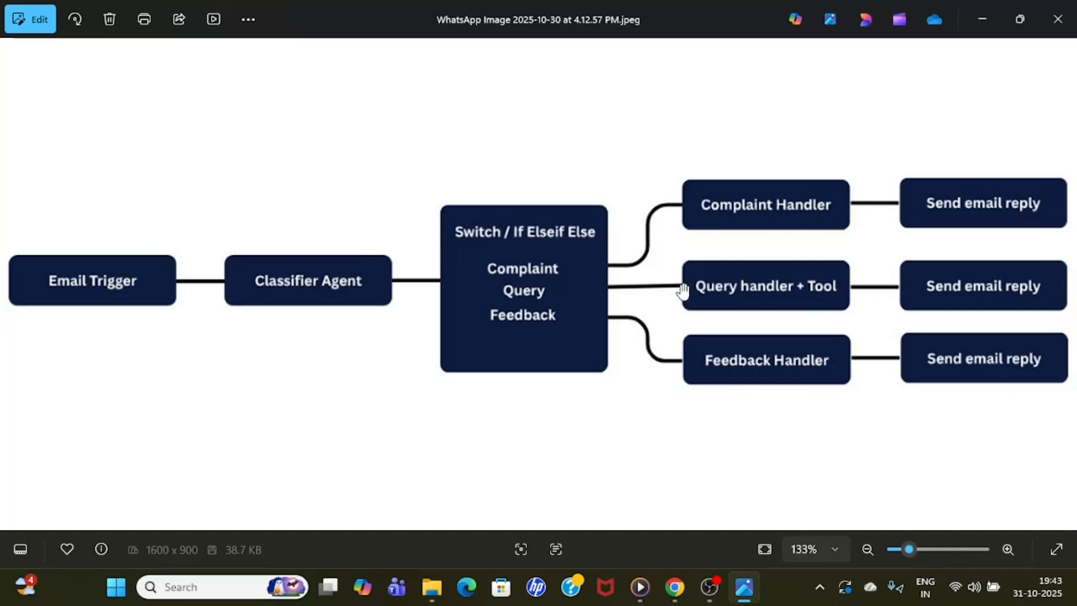
pyautogui.click(982, 11)
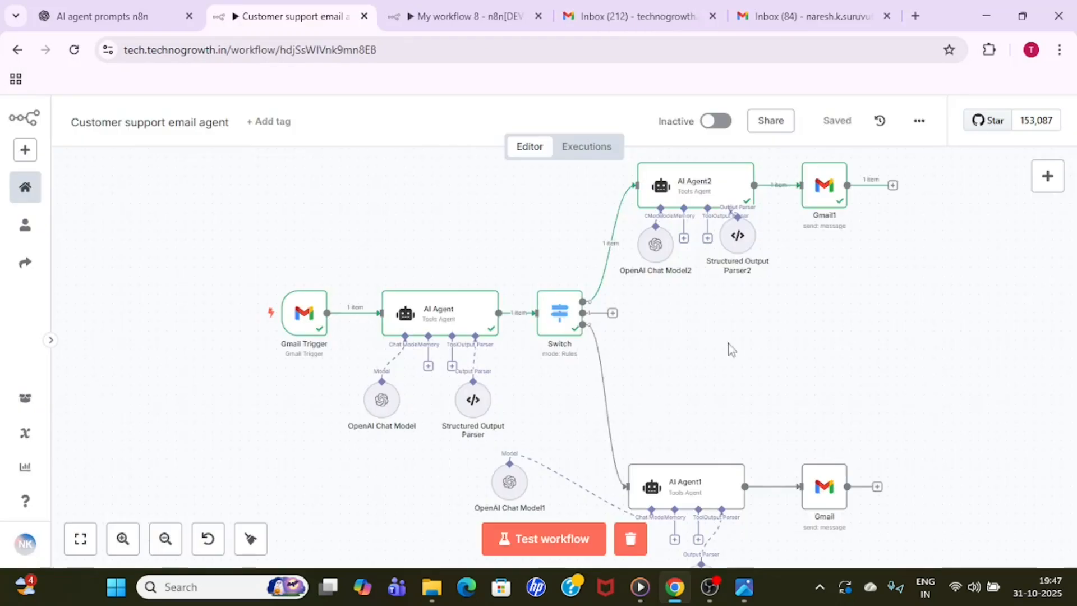
# - Copy the AI Agent with its chat model and vector store nodes from My workflow 8 into the Customer support email agent workflow
pyautogui.click(612, 313)
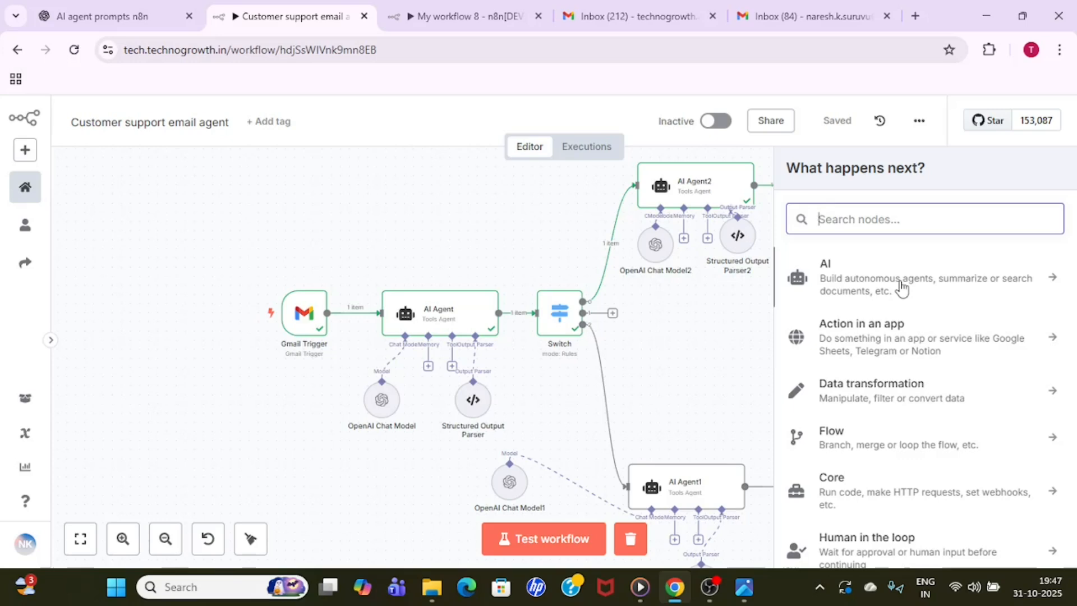
pyautogui.click(705, 314)
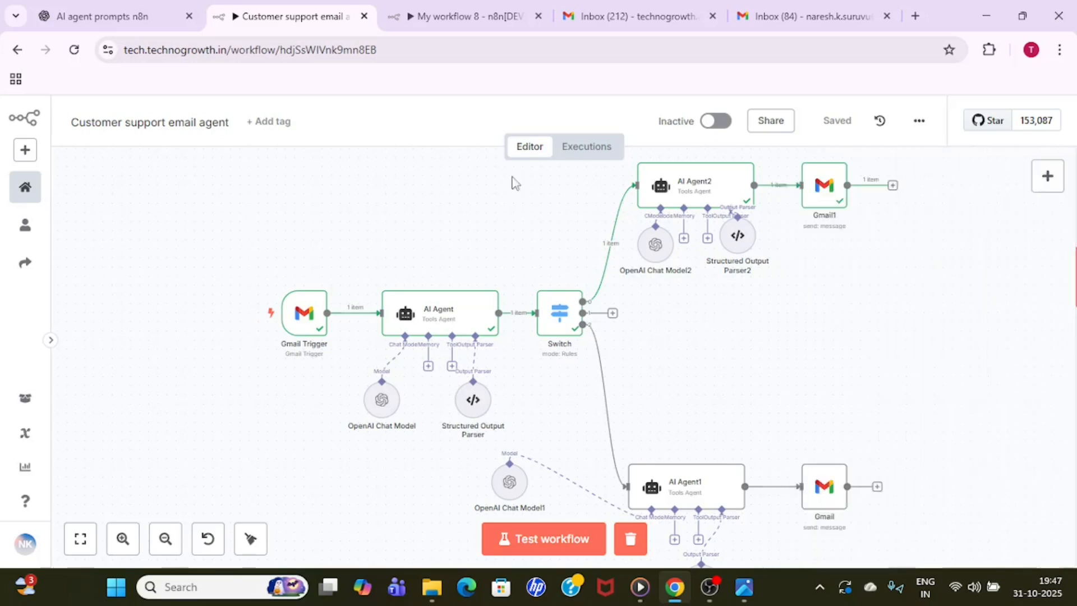
pyautogui.click(443, 10)
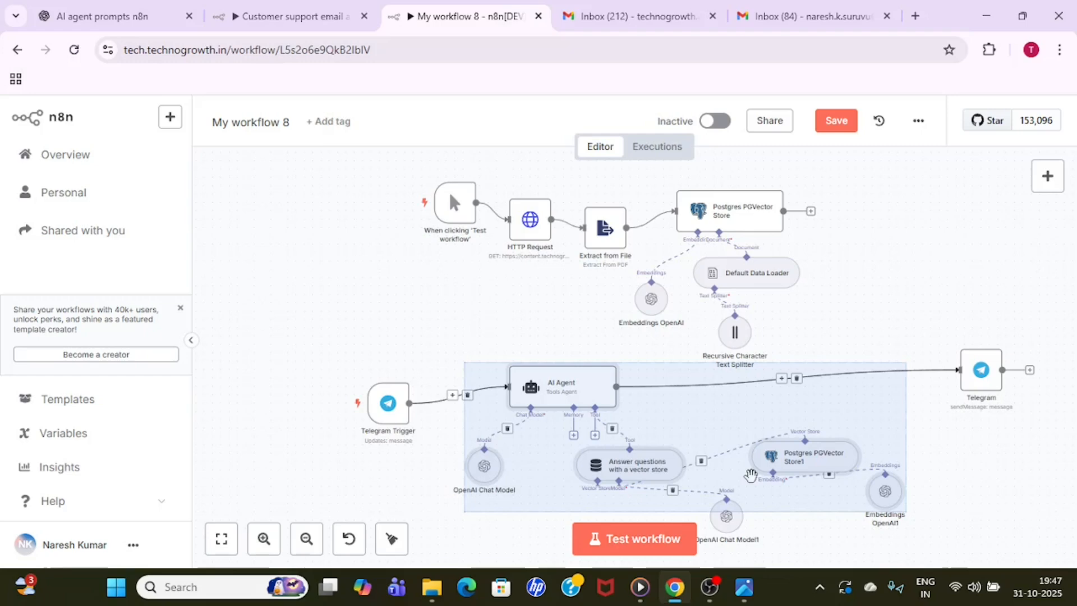
pyautogui.hotkey('ctrl', 'c')
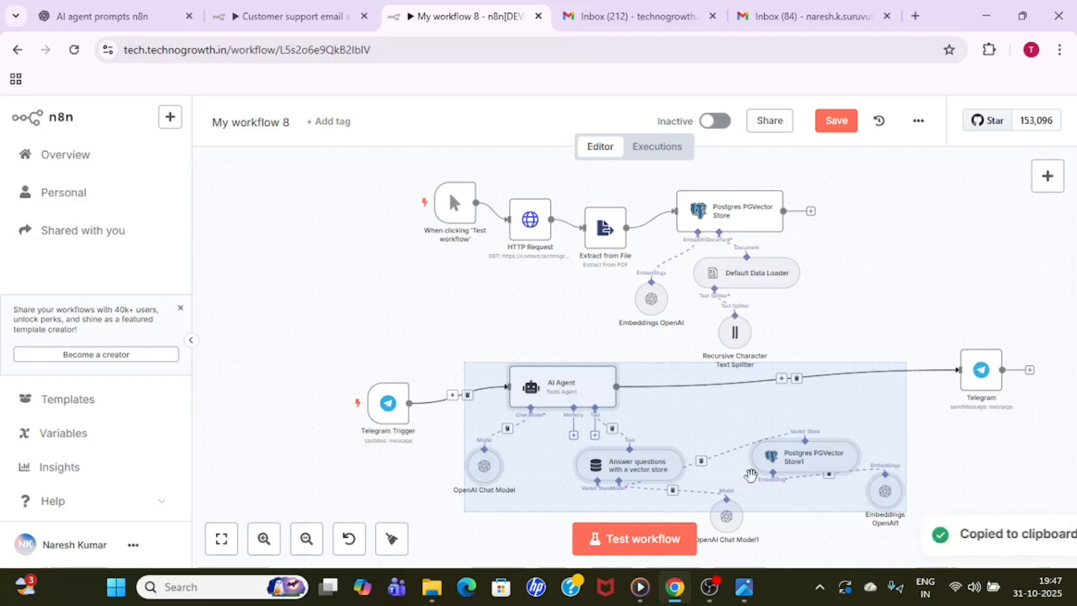
pyautogui.click(264, 16)
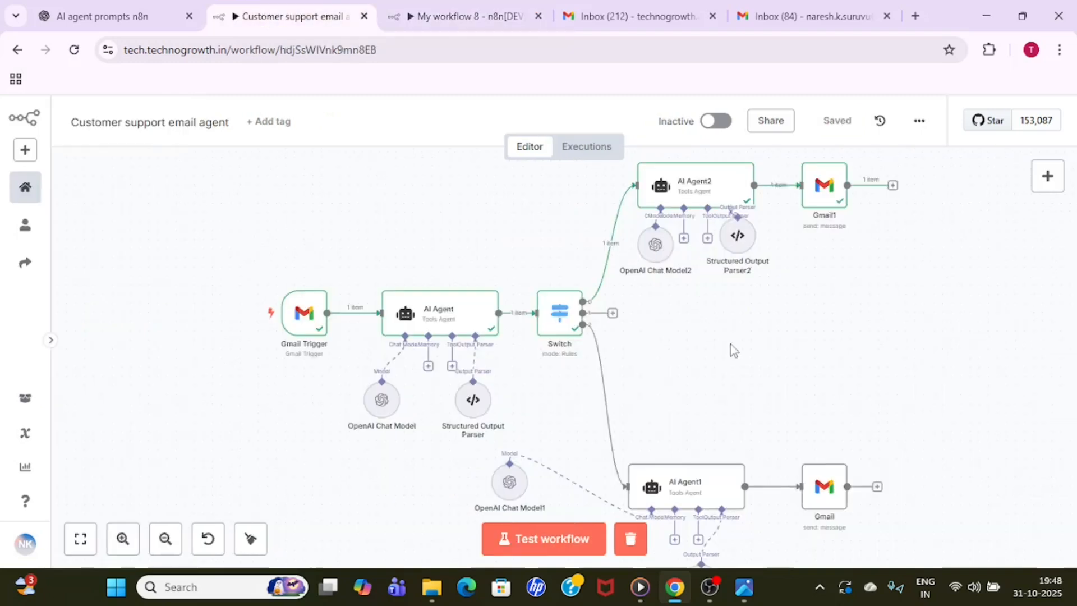
pyautogui.hotkey('ctrl', 'v')
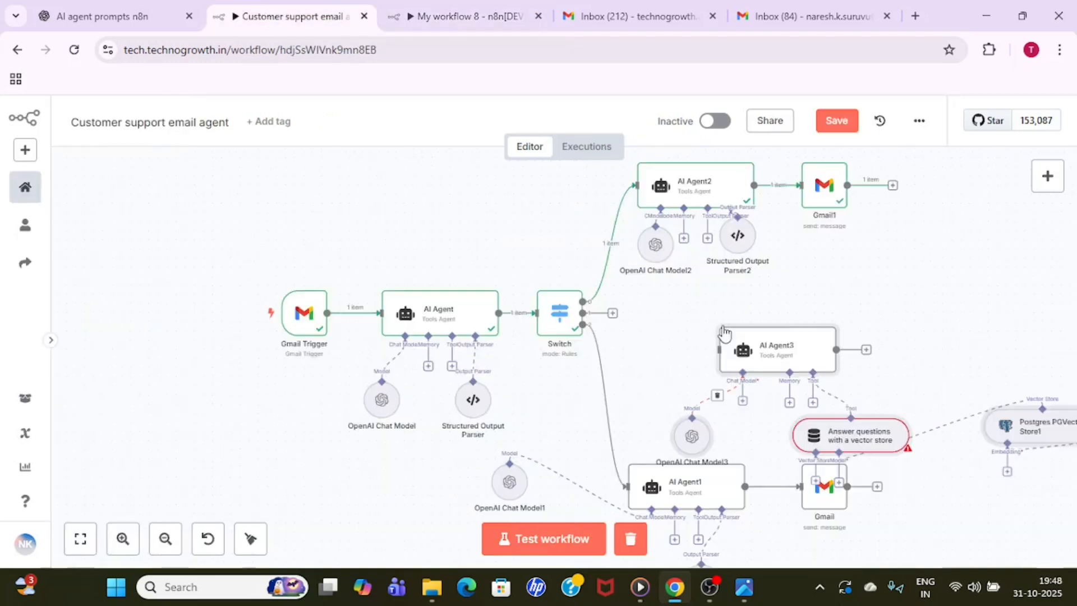
# - Position the pasted AI Agent3 group between the complaint and feedback branches and connect the Switch's middle output to it
pyautogui.moveTo(722, 324); pyautogui.dragTo(689, 317)
pyautogui.moveTo(764, 348); pyautogui.dragTo(710, 311)
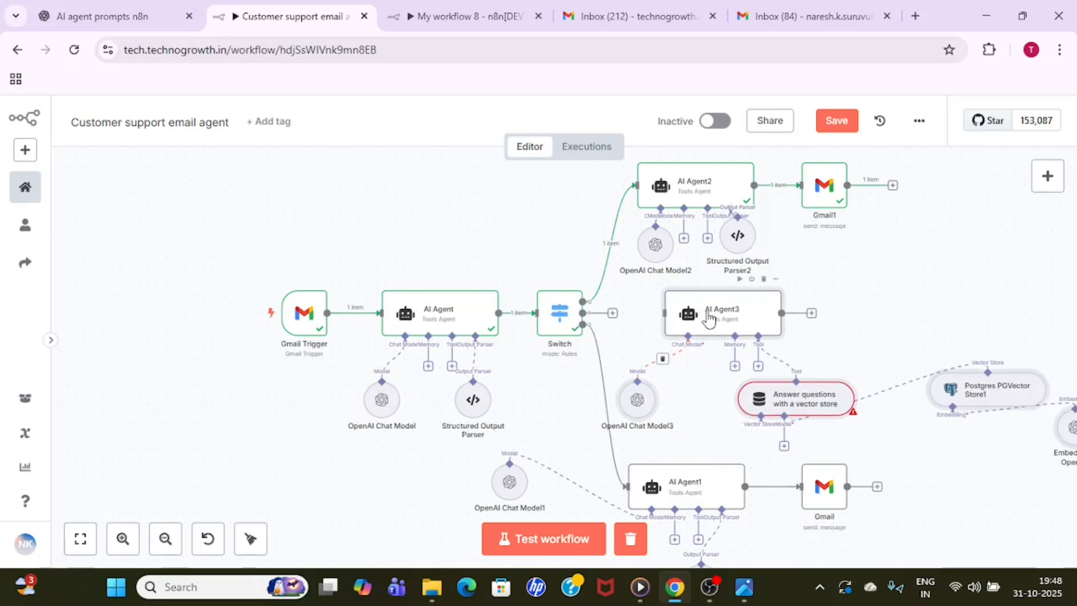
pyautogui.moveTo(586, 312); pyautogui.dragTo(665, 313)
pyautogui.moveTo(822, 395); pyautogui.dragTo(821, 367)
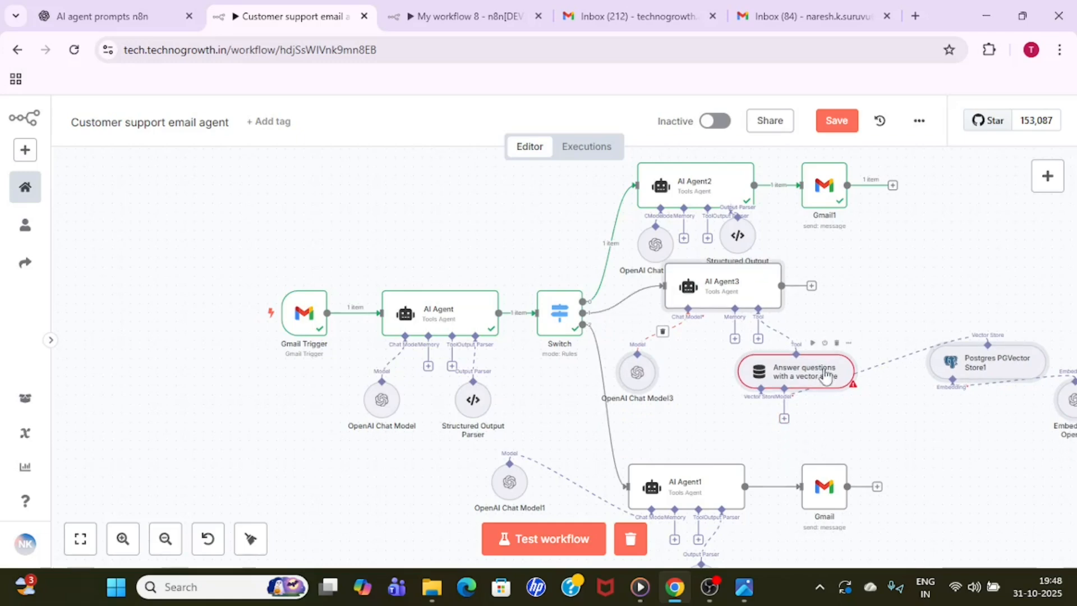
# - Review the parameters and the warning of the "Answer questions with a vector store" tool
pyautogui.click(812, 376)
pyautogui.doubleClick(811, 375)
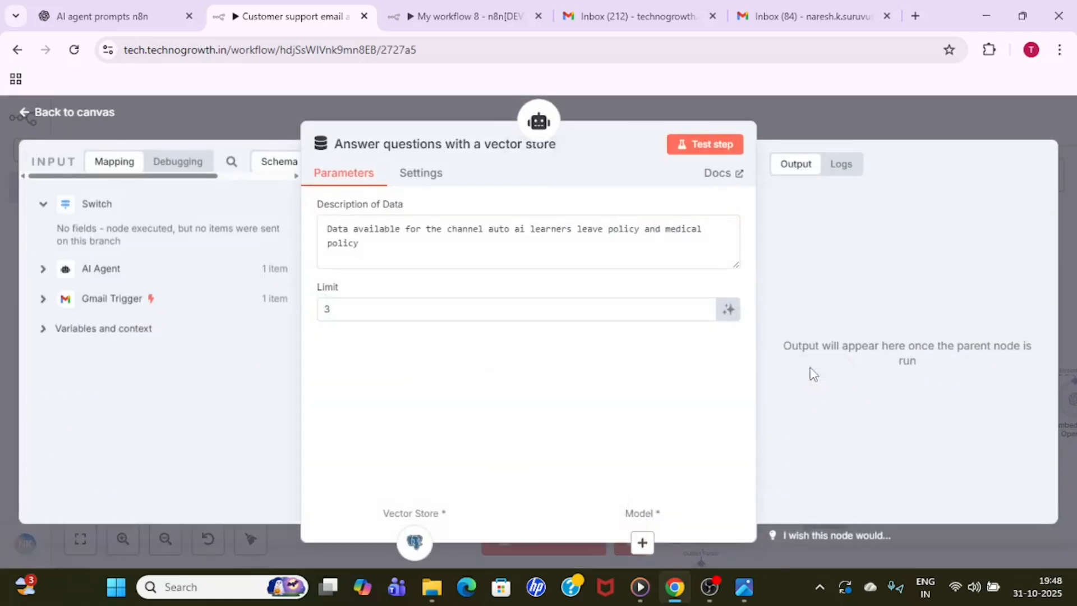
pyautogui.click(841, 115)
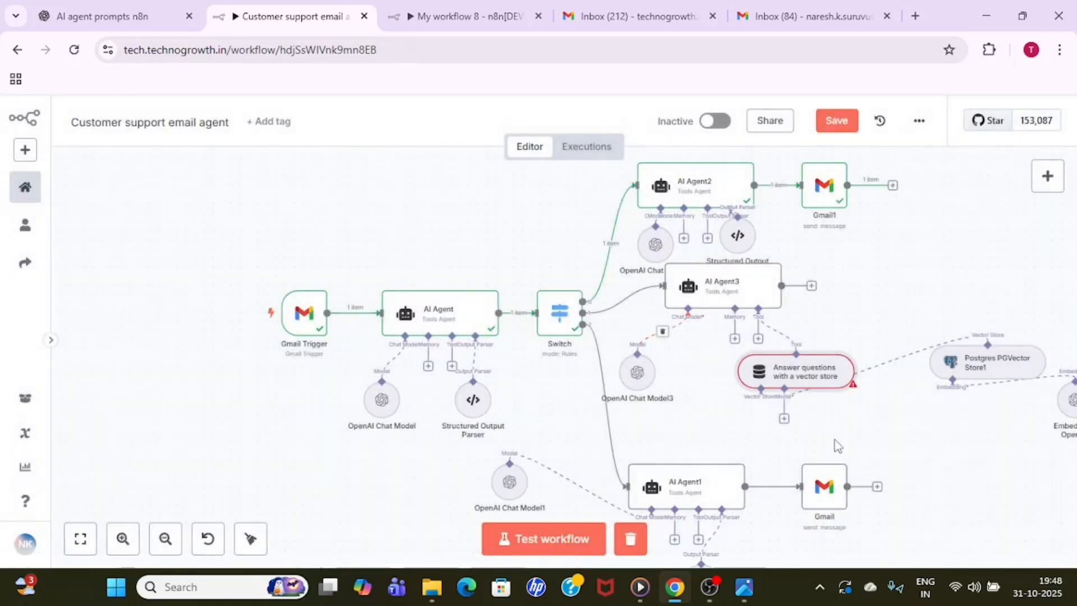
pyautogui.moveTo(854, 389)
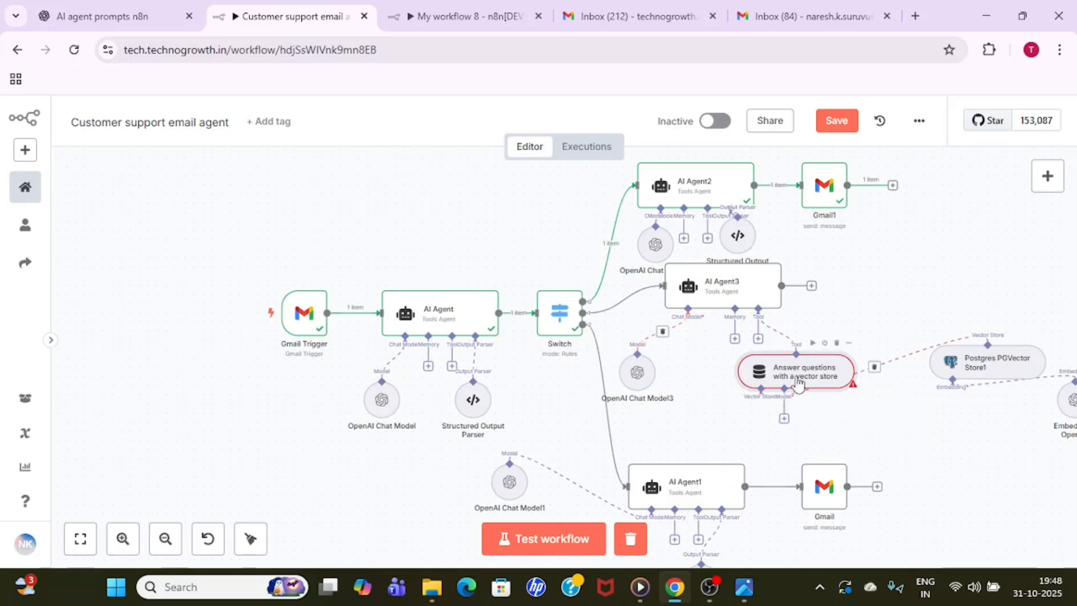
# - Attach an OpenAI Chat Model to the vector store tool, place it beneath the tool, and save the workflow
pyautogui.moveTo(799, 377); pyautogui.dragTo(798, 367)
pyautogui.click(784, 409)
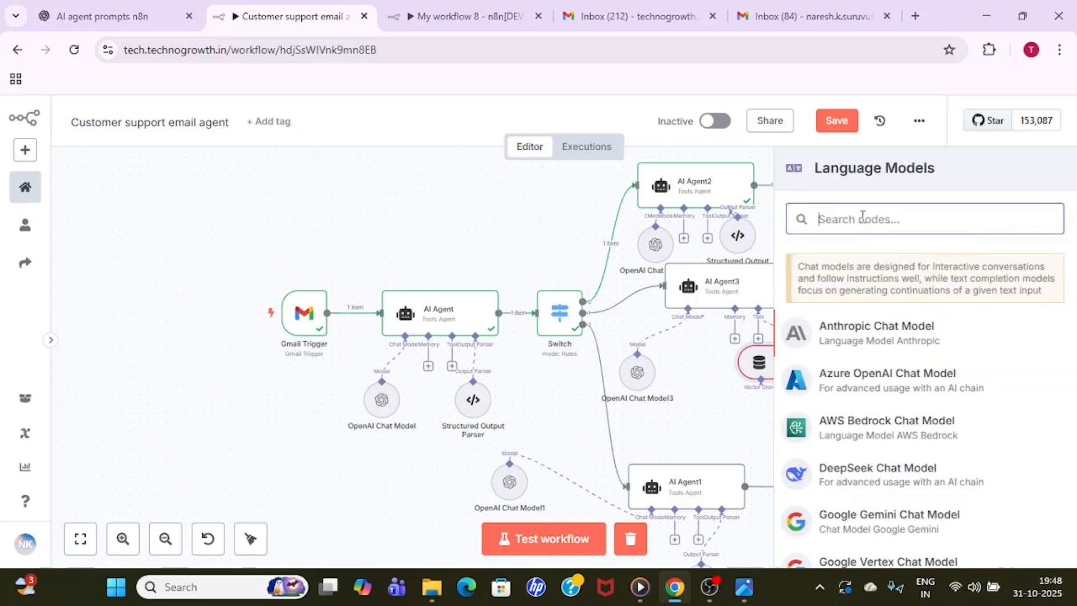
pyautogui.write('open')
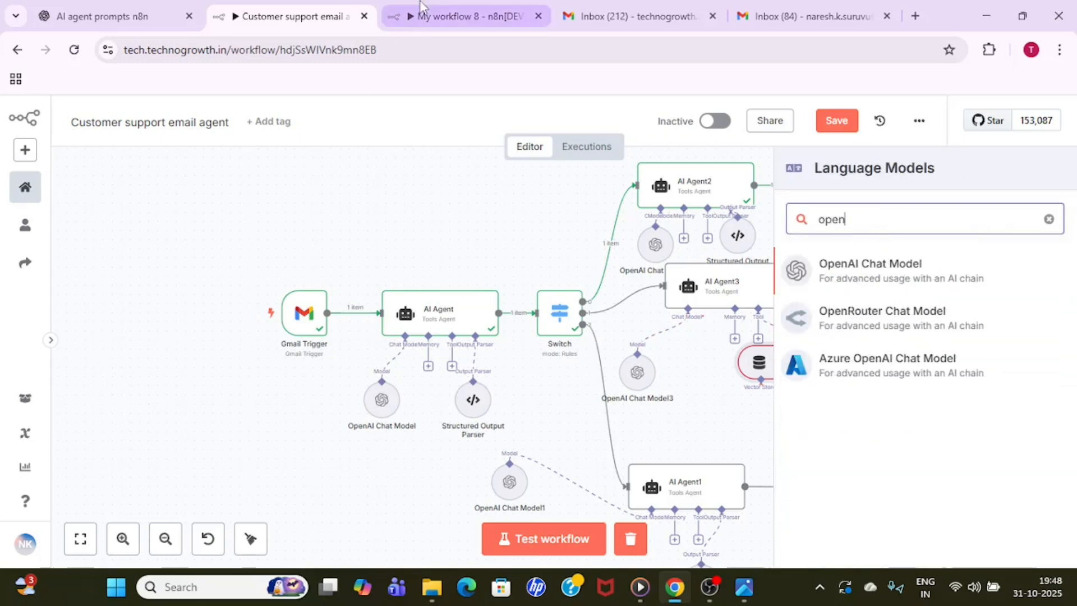
pyautogui.click(422, 8)
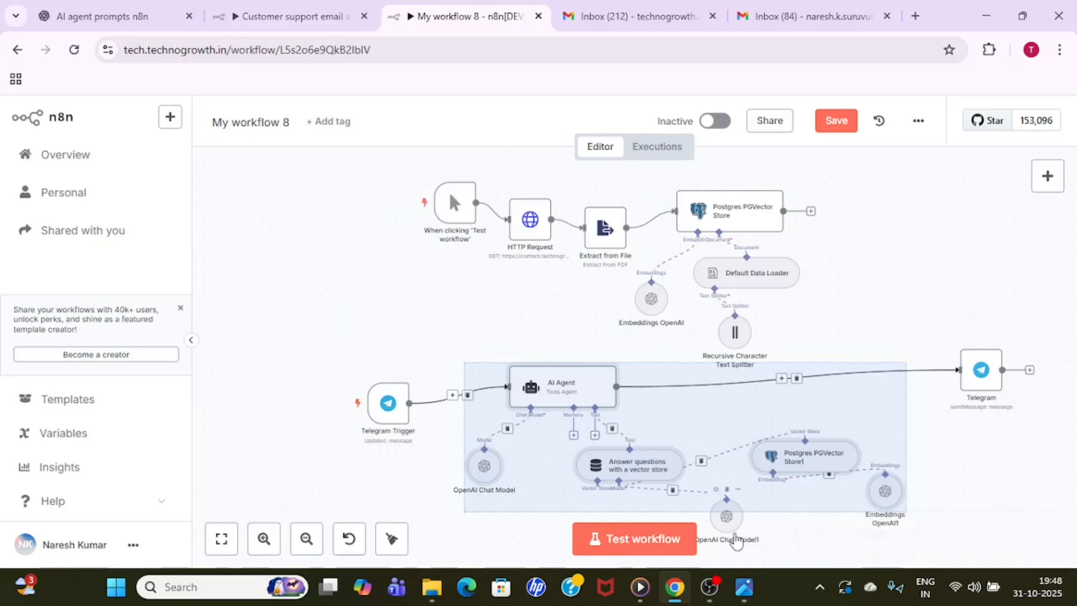
pyautogui.click(292, 16)
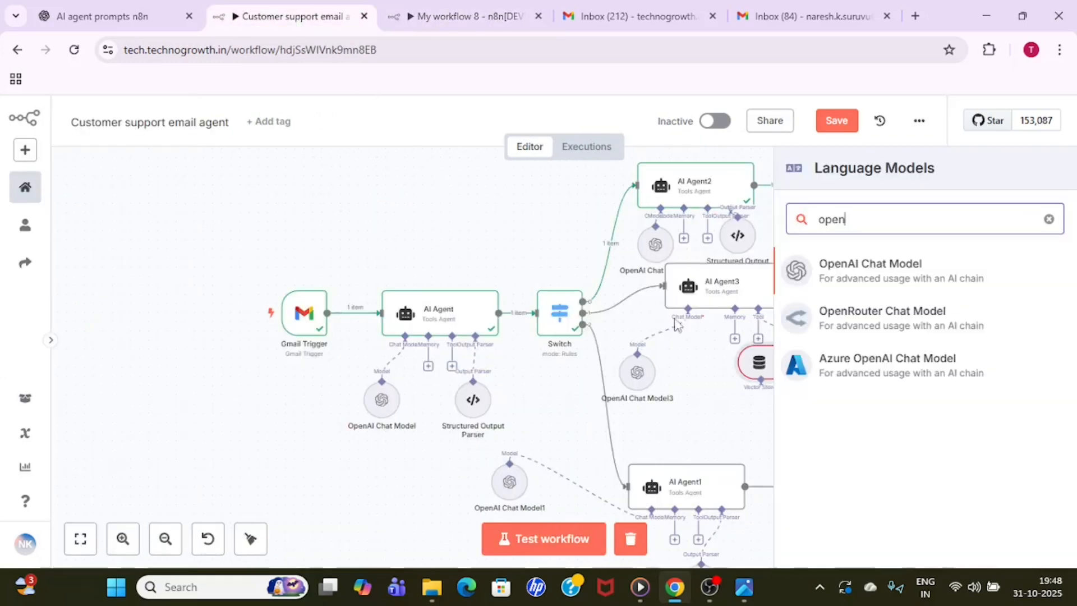
pyautogui.click(894, 279)
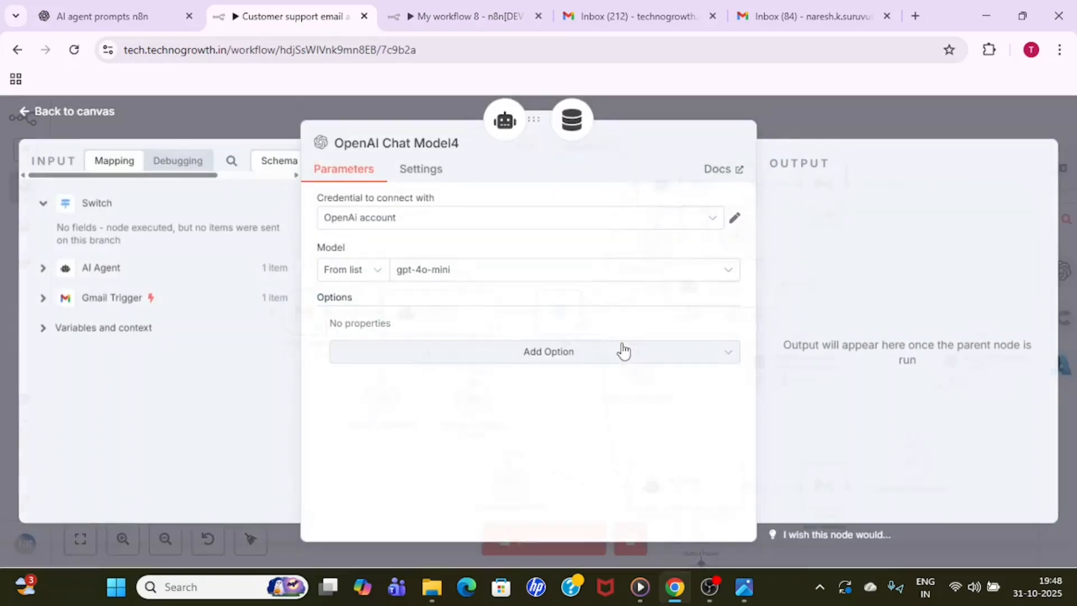
pyautogui.click(795, 109)
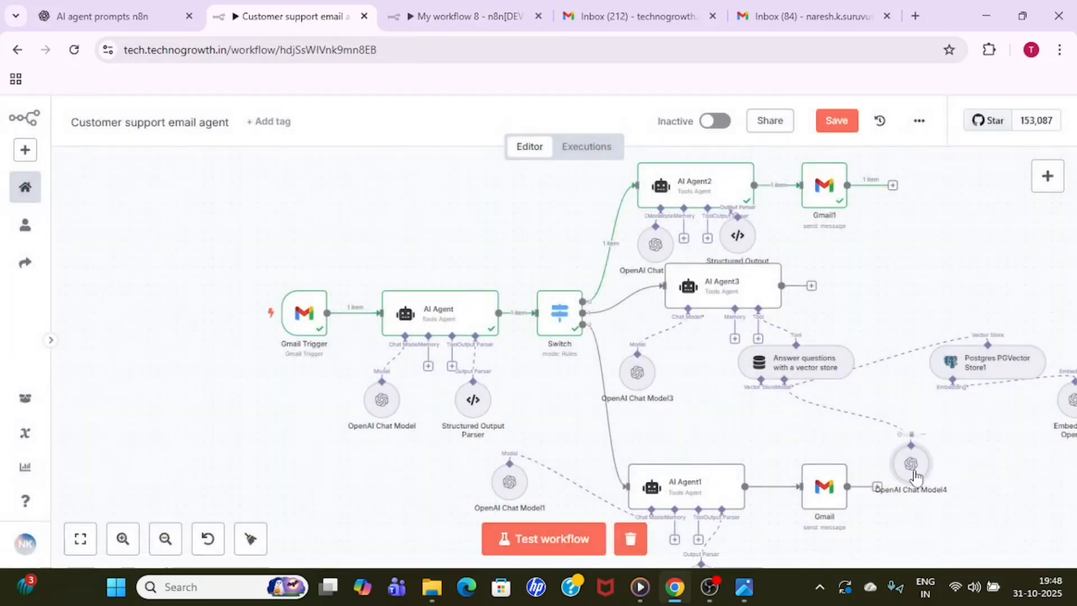
pyautogui.moveTo(915, 477); pyautogui.dragTo(808, 429)
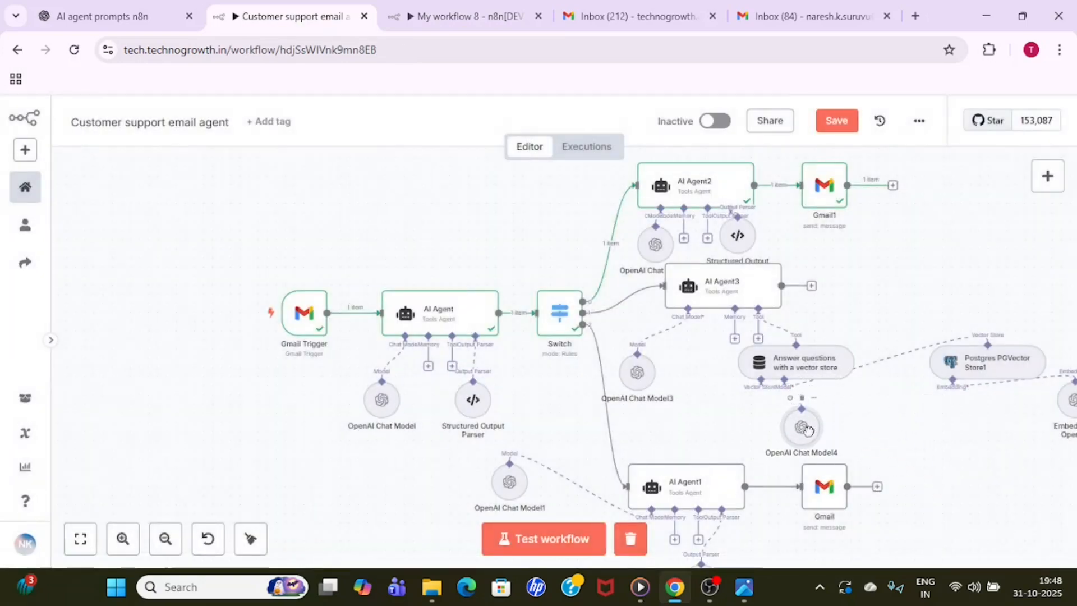
pyautogui.click(837, 121)
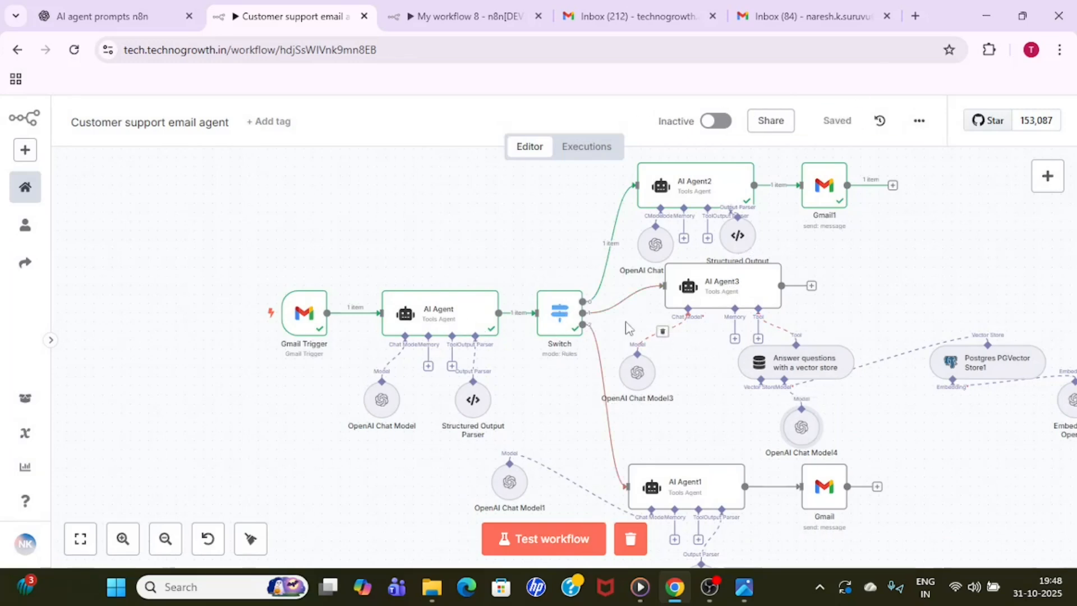
# - Review the AI Agent and vector store node group in My workflow 8, and return to the support workflow
pyautogui.click(426, 11)
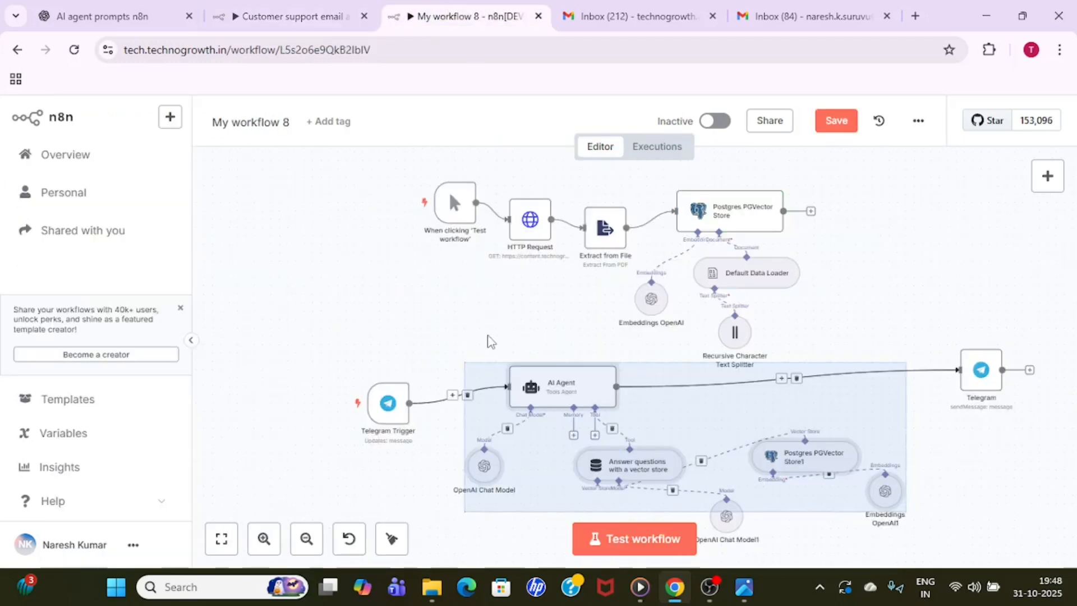
pyautogui.moveTo(459, 340); pyautogui.dragTo(915, 552)
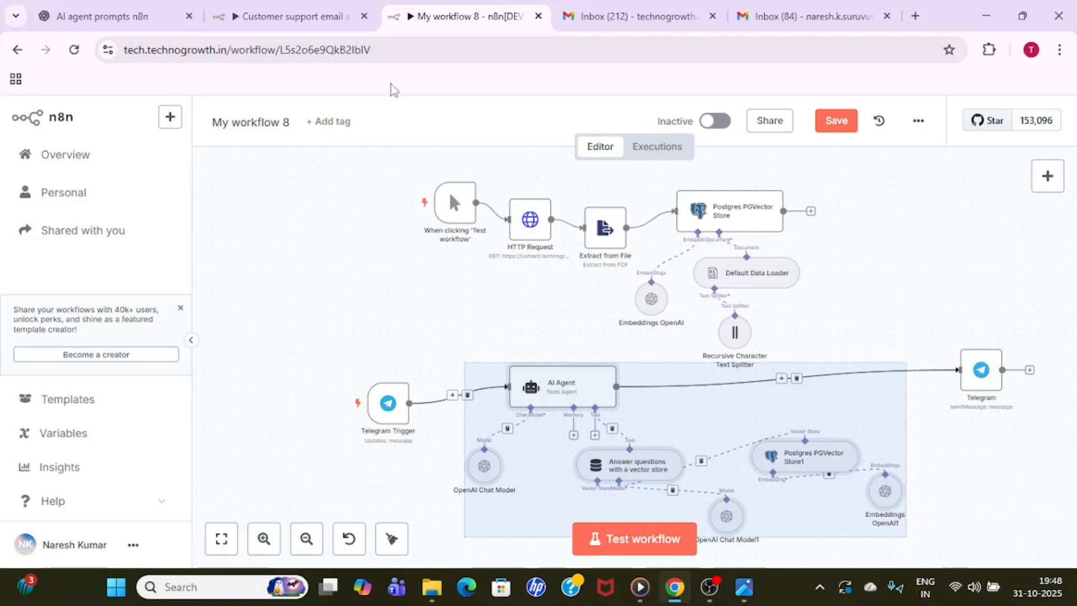
pyautogui.click(293, 16)
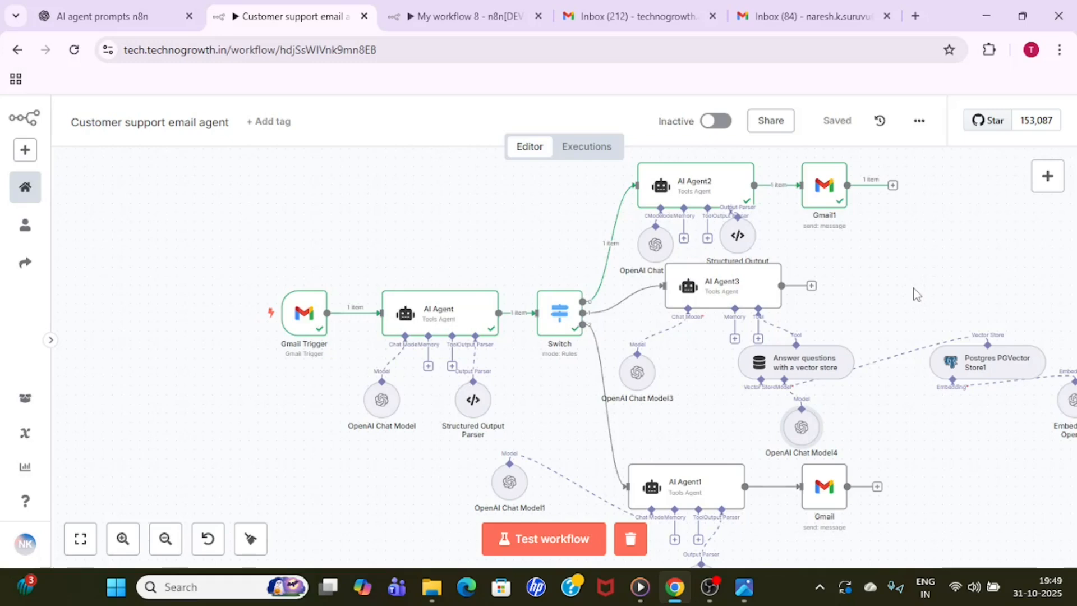
# - Set AI Agent3's user prompt to "user message : {{ $('Gmail Trigger').item.json.snippet }}"
pyautogui.doubleClick(700, 299)
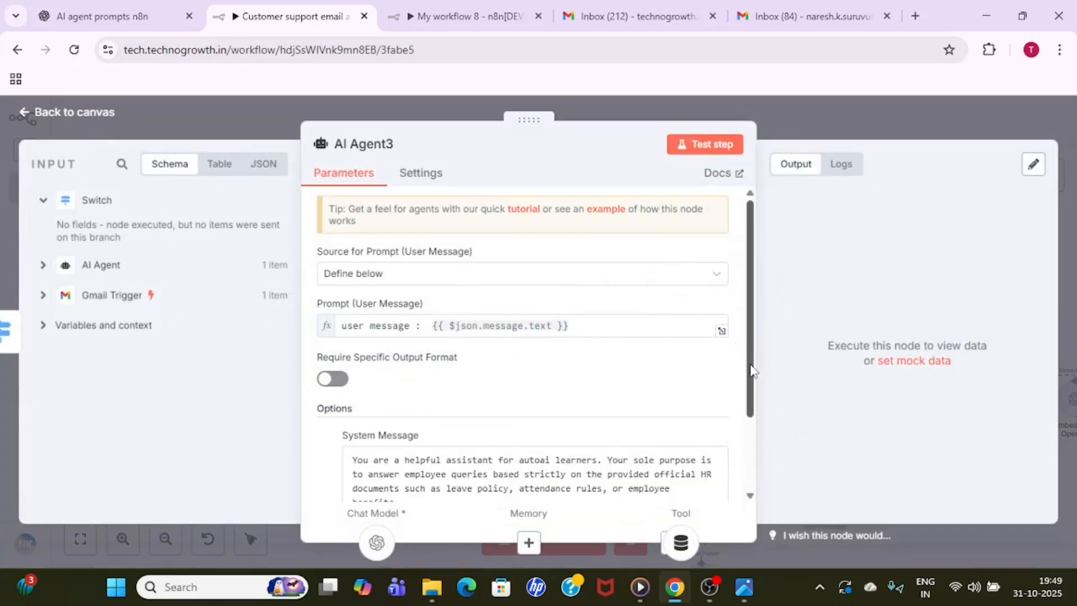
pyautogui.moveTo(750, 369); pyautogui.dragTo(750, 477)
pyautogui.scroll(2, 750, 477)
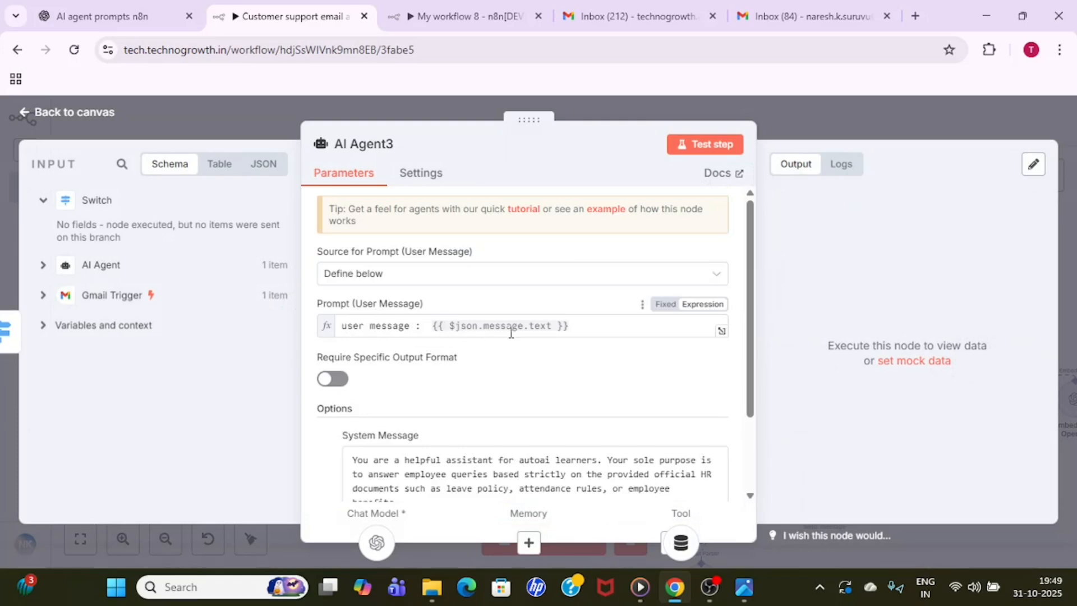
pyautogui.click(43, 296)
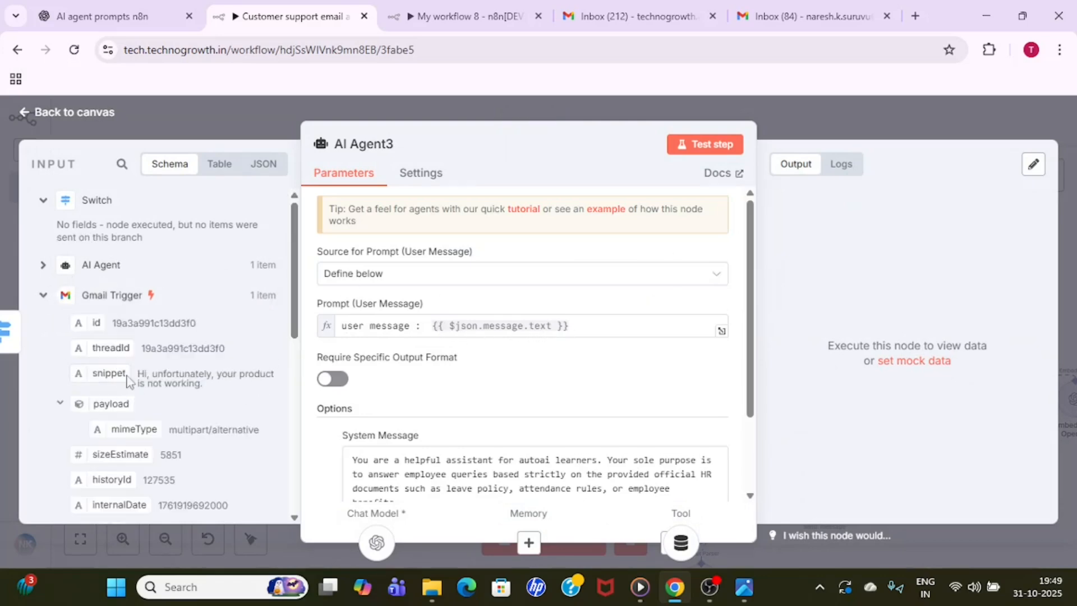
pyautogui.moveTo(432, 325); pyautogui.dragTo(569, 326)
pyautogui.press('BackSpace')
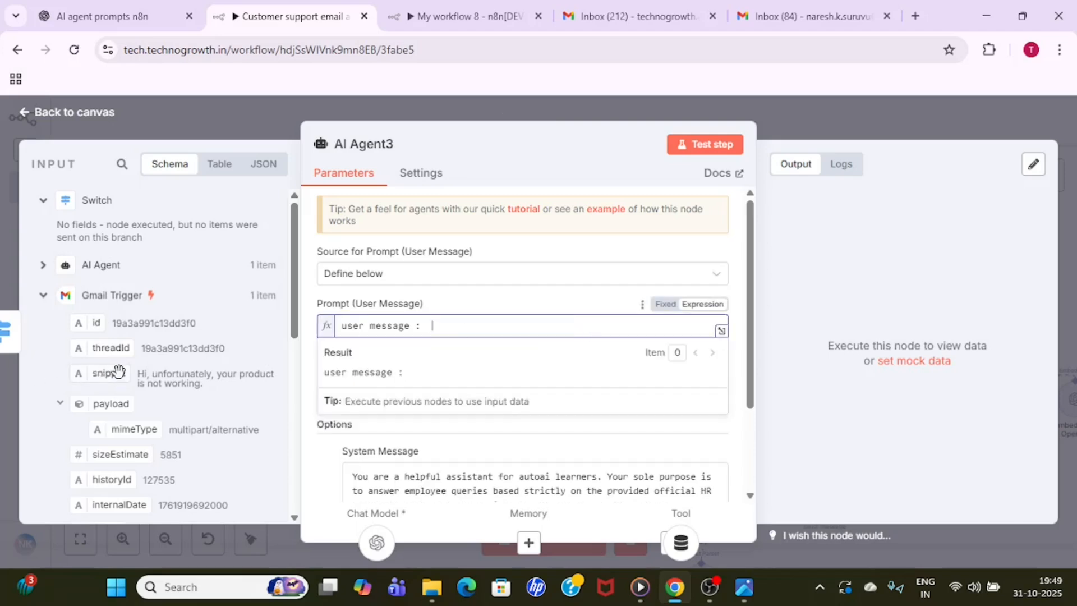
pyautogui.moveTo(109, 373); pyautogui.dragTo(477, 327)
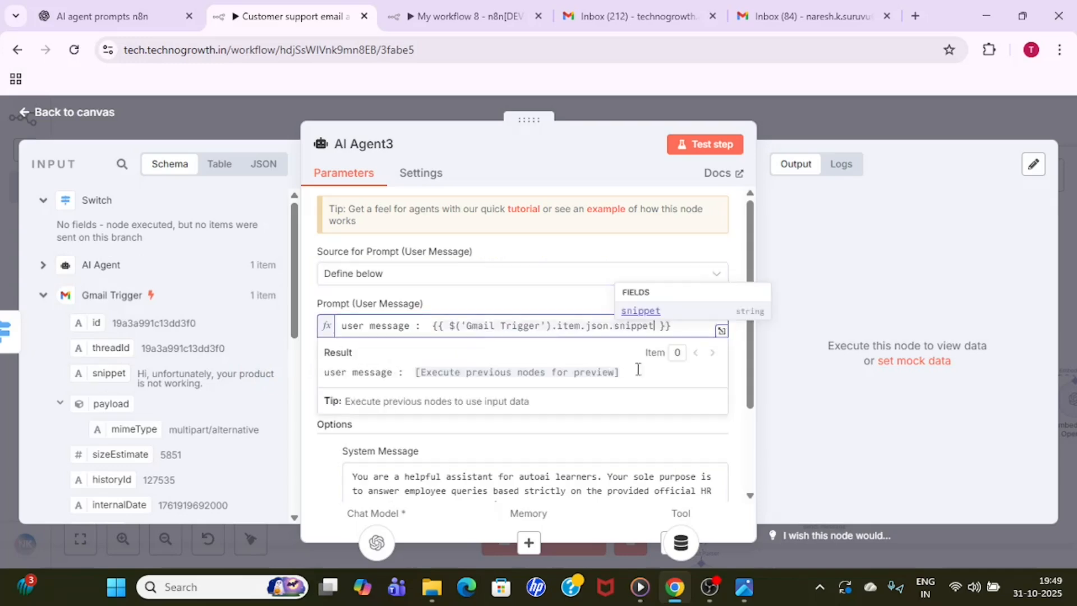
pyautogui.click(738, 259)
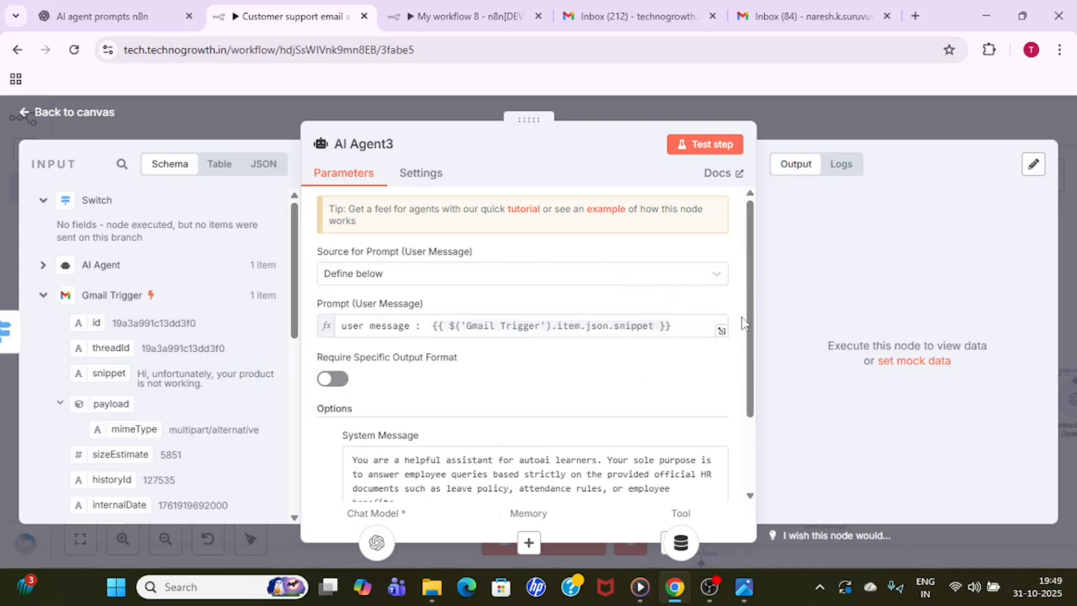
# - In the ChatGPT prompts chat, copy the Complaint Handling Agent prompt from its opening line through the support team escalation sentence
pyautogui.moveTo(751, 359); pyautogui.dragTo(752, 429)
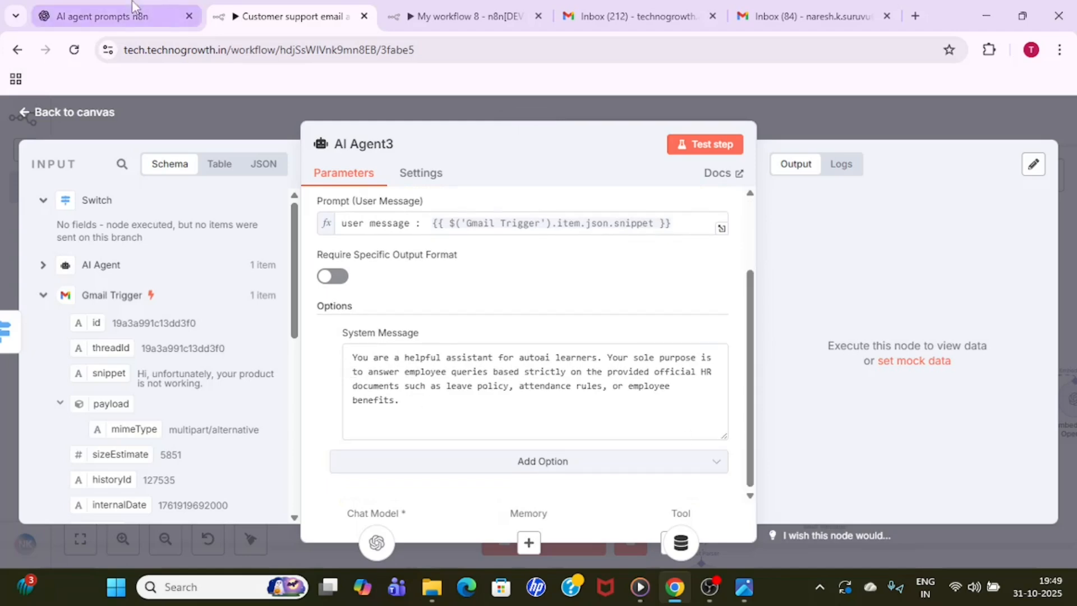
pyautogui.click(102, 16)
pyautogui.click(626, 337)
pyautogui.scroll(6, 626, 336)
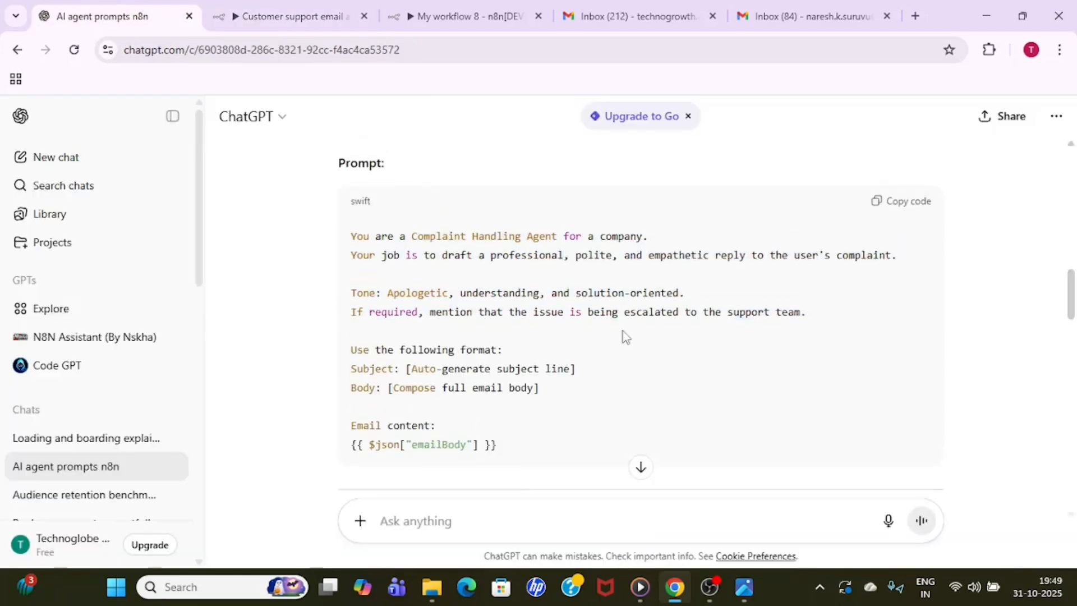
pyautogui.scroll(5, 626, 337)
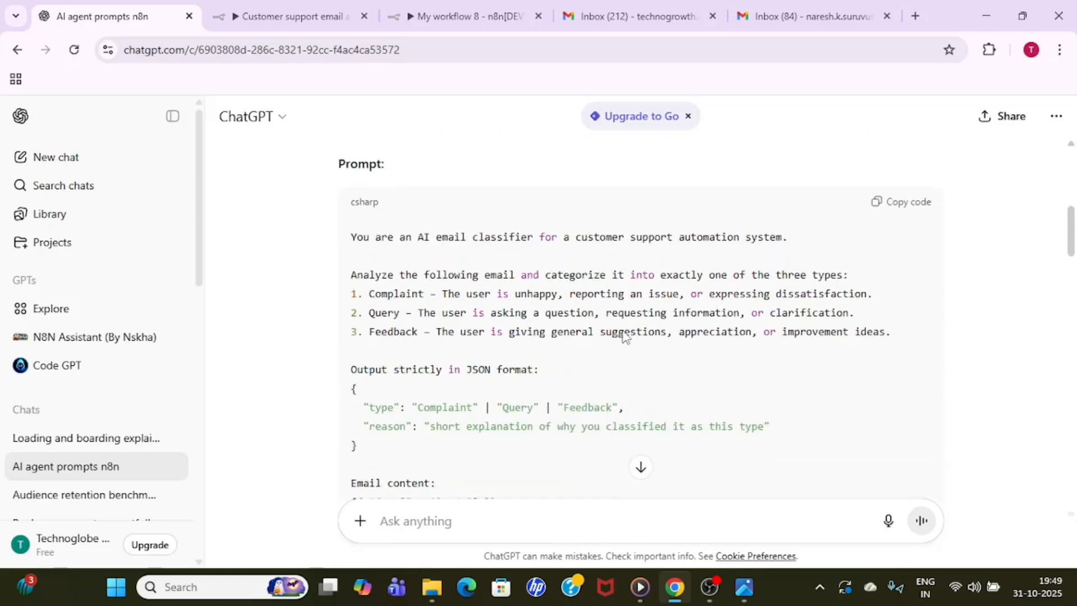
pyautogui.scroll(-11, 626, 337)
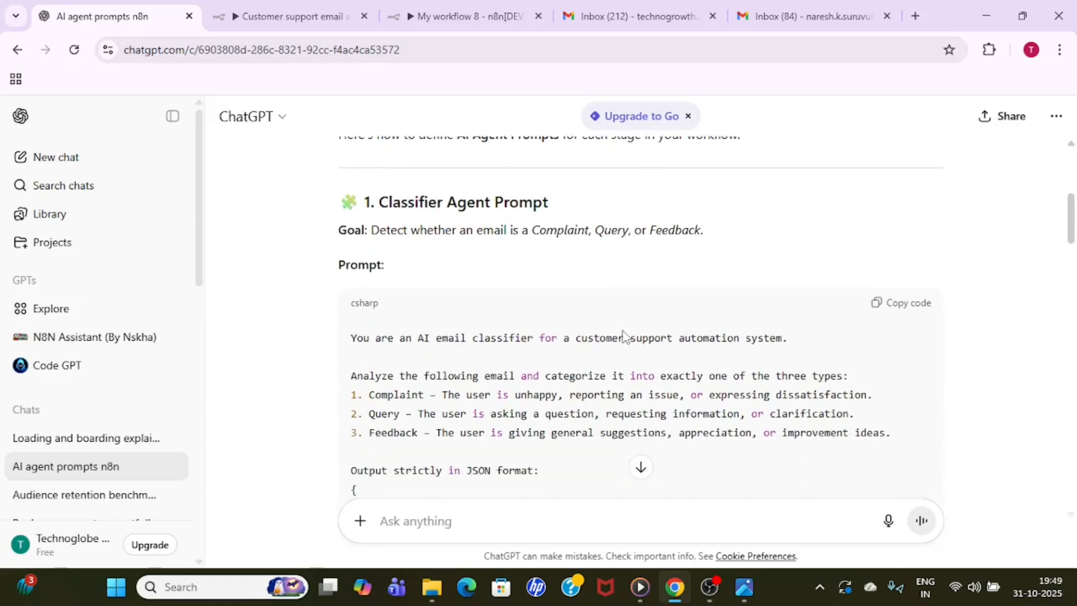
pyautogui.scroll(-2, 623, 331)
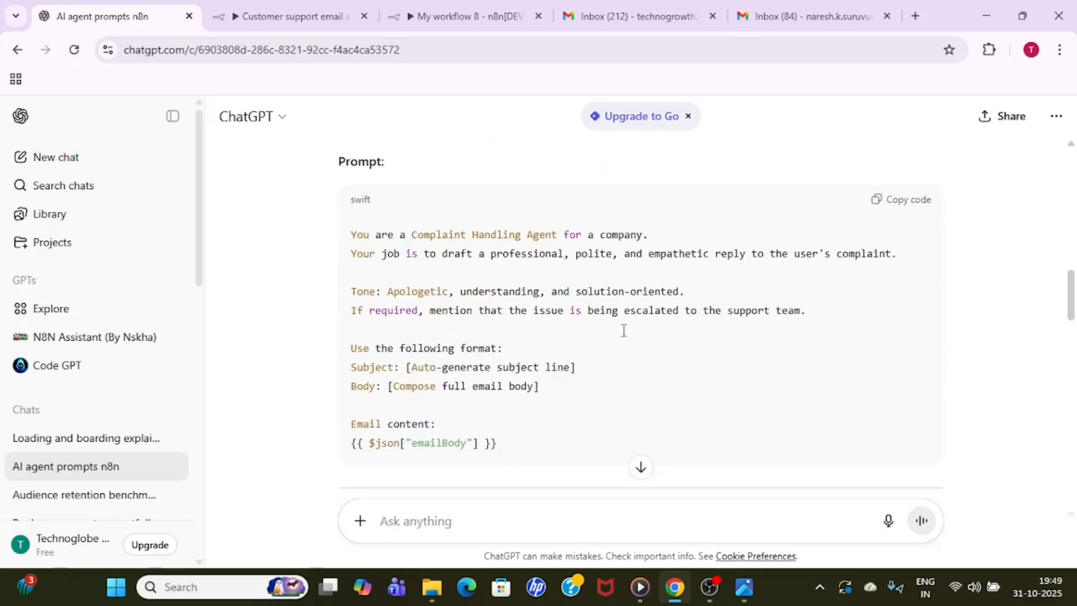
pyautogui.scroll(1, 624, 336)
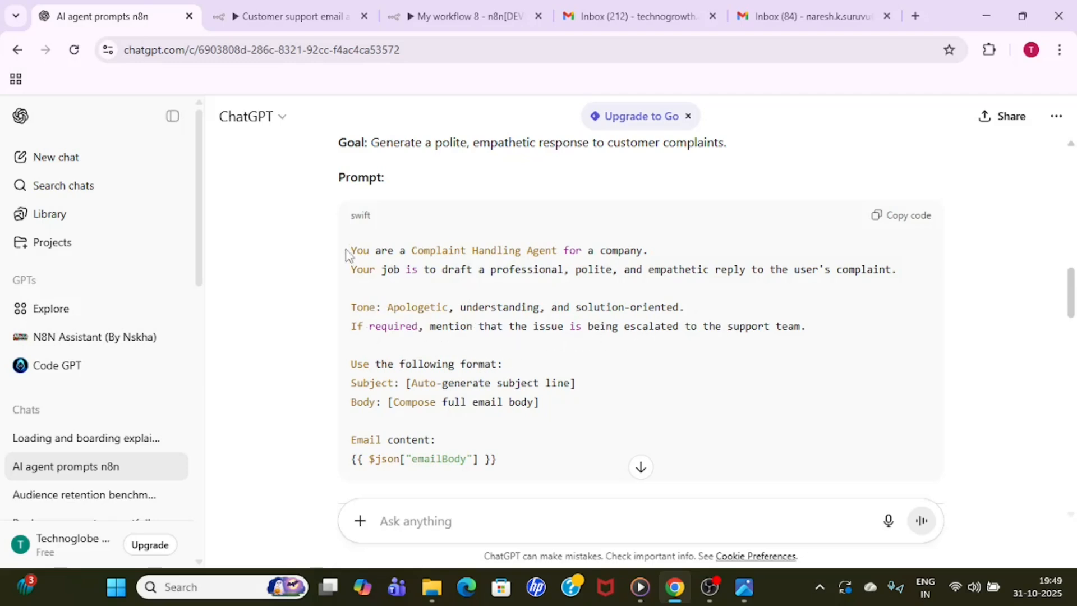
pyautogui.moveTo(348, 254); pyautogui.dragTo(828, 339)
pyautogui.hotkey('ctrl', 'c')
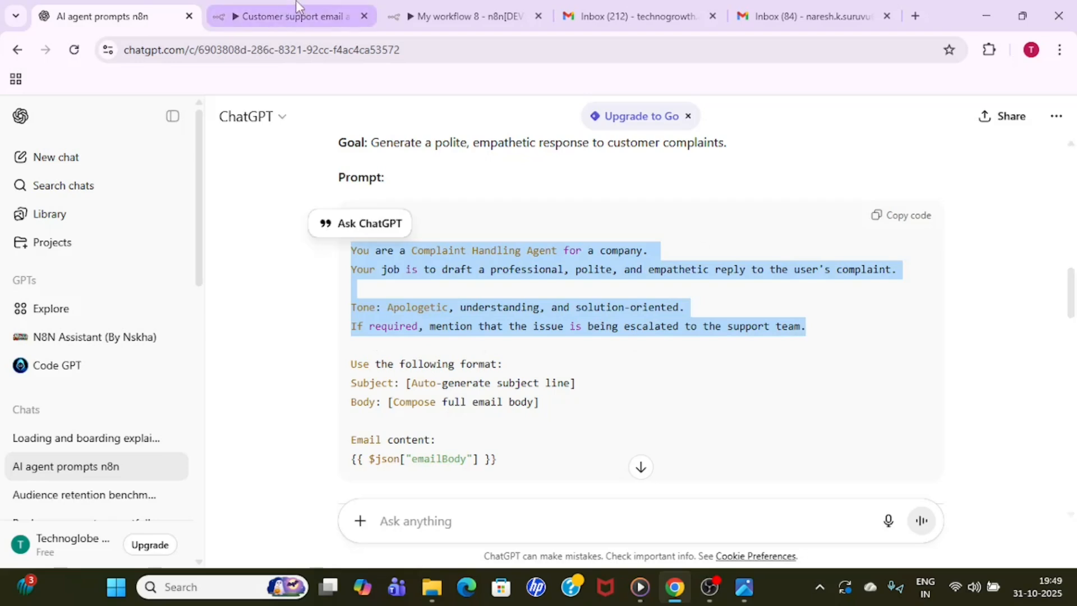
# - Back in the support workflow, replace AI Agent3's entire system message with the copied Complaint Handling Agent prompt
pyautogui.click(286, 16)
pyautogui.moveTo(410, 415); pyautogui.dragTo(352, 356)
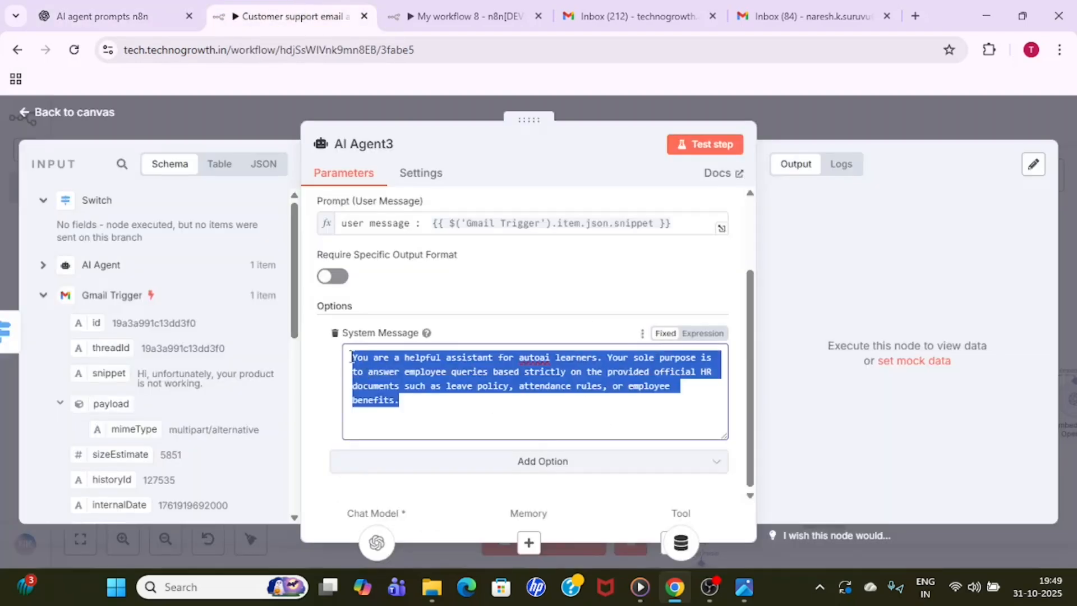
pyautogui.hotkey('ctrl', 'v')
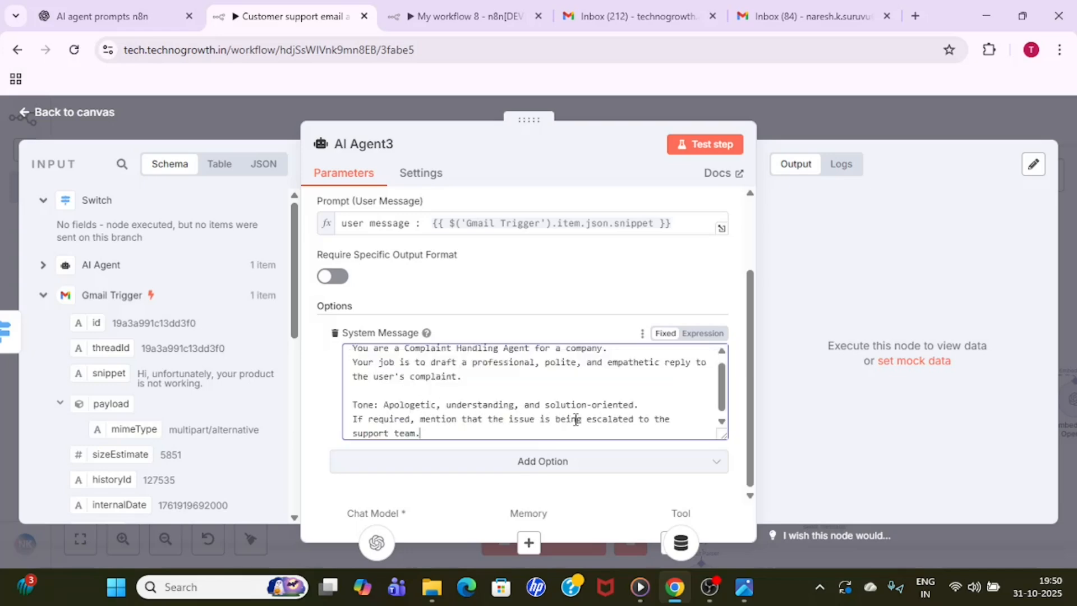
# - Append the line "Use the pgvector tool to answer the question" after a blank line in AI Agent3's system message
pyautogui.press('Return')
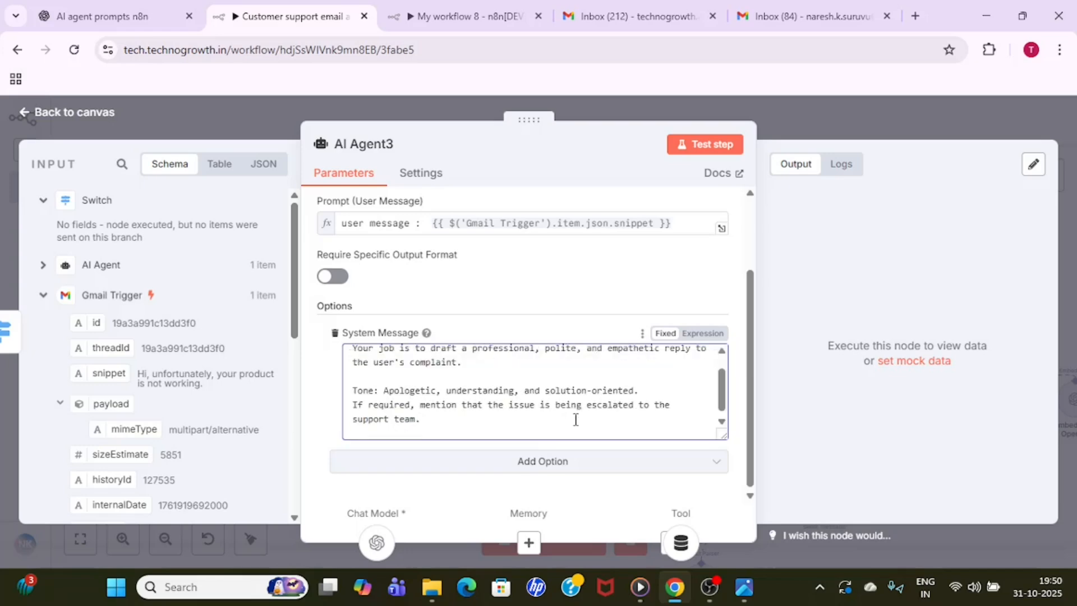
pyautogui.press('Return')
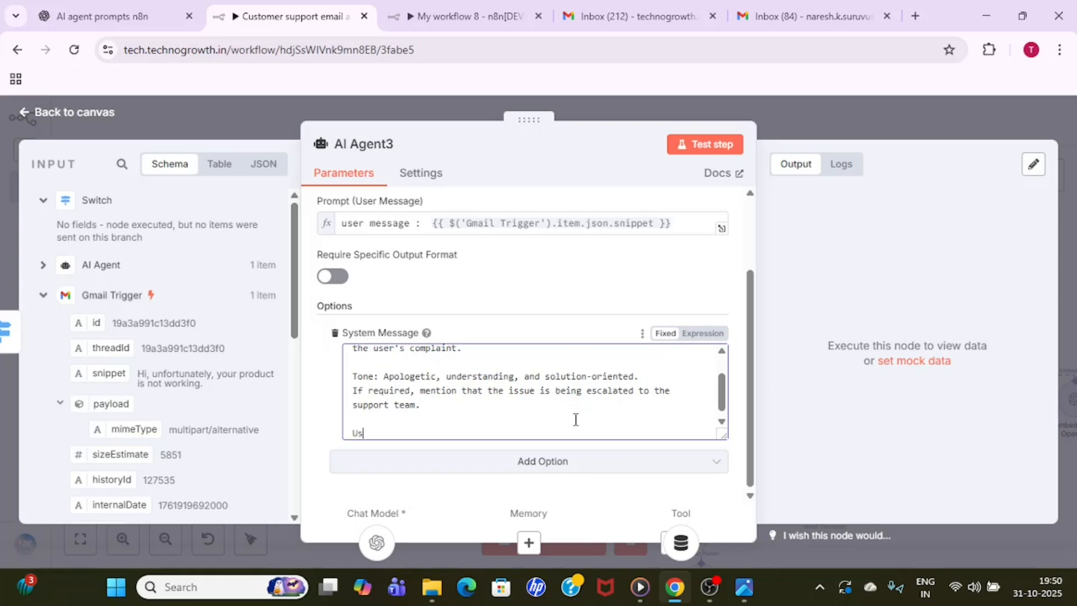
pyautogui.write('Use th')
pyautogui.write('e pgvector too')
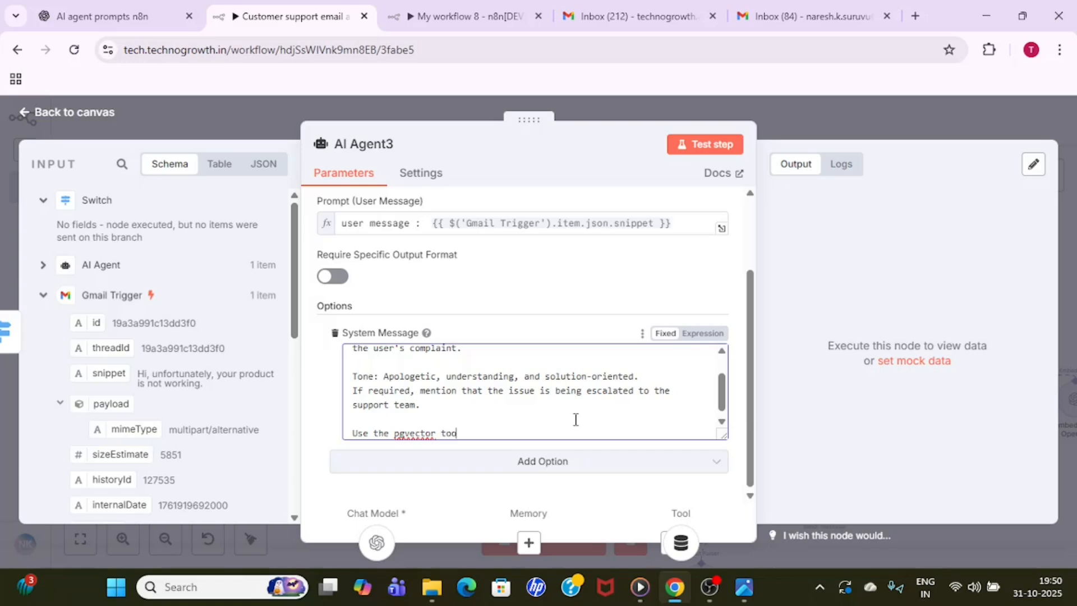
pyautogui.write('l to answer')
pyautogui.write('the question')
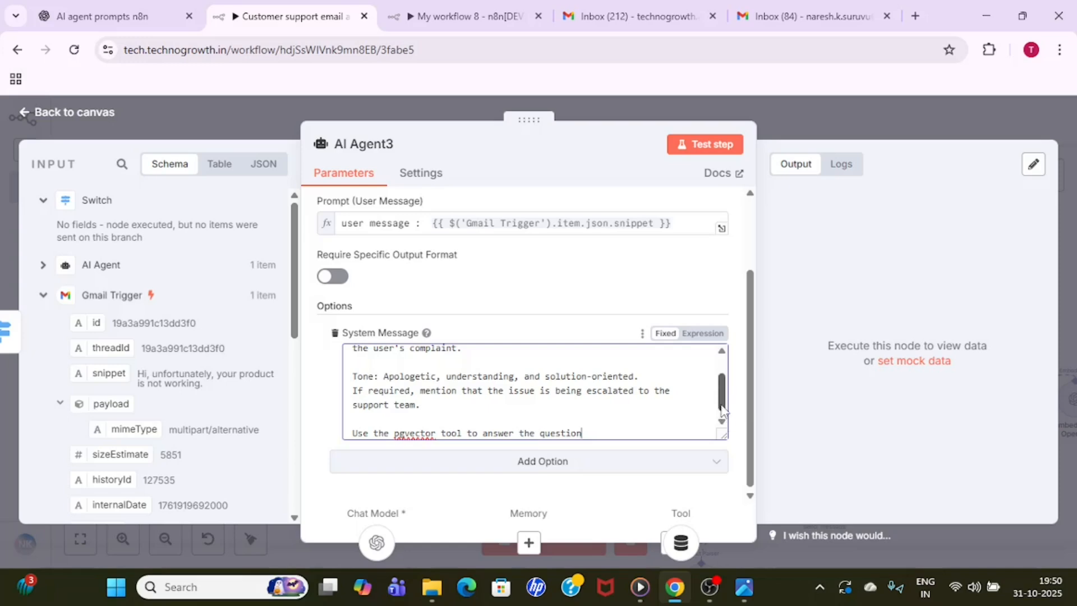
pyautogui.scroll(-1, 721, 432)
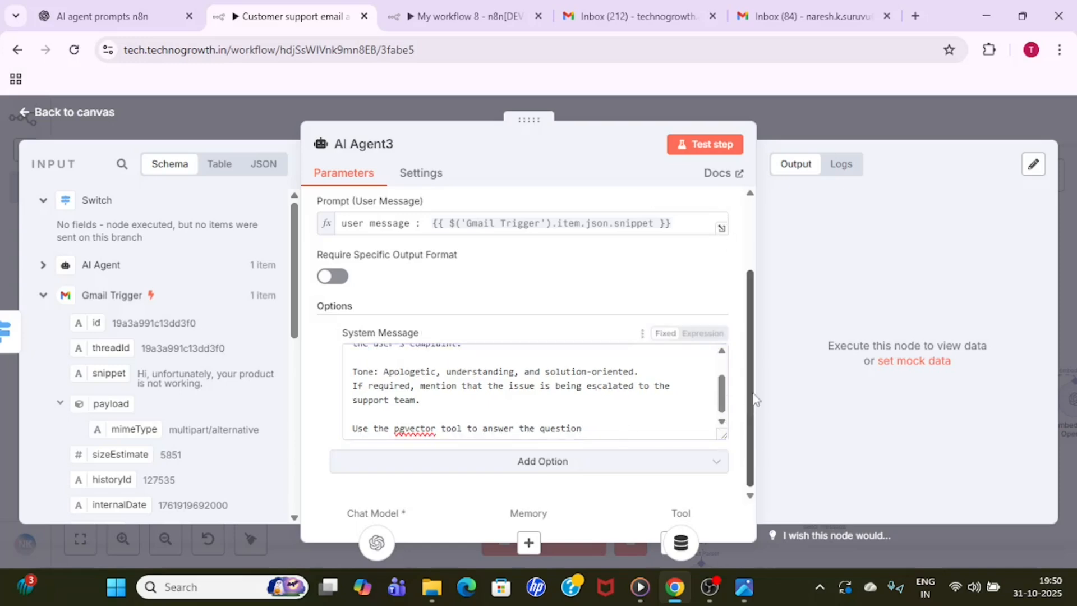
# - Require a specific output format for AI Agent3, and move its vector store tool node lower on the canvas
pyautogui.click(335, 276)
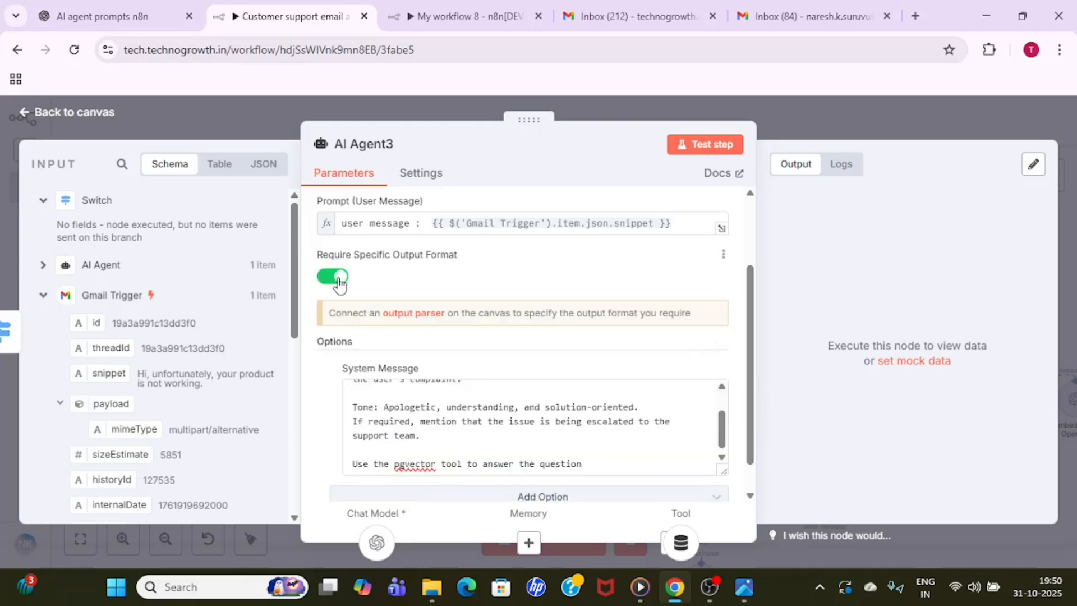
pyautogui.click(796, 132)
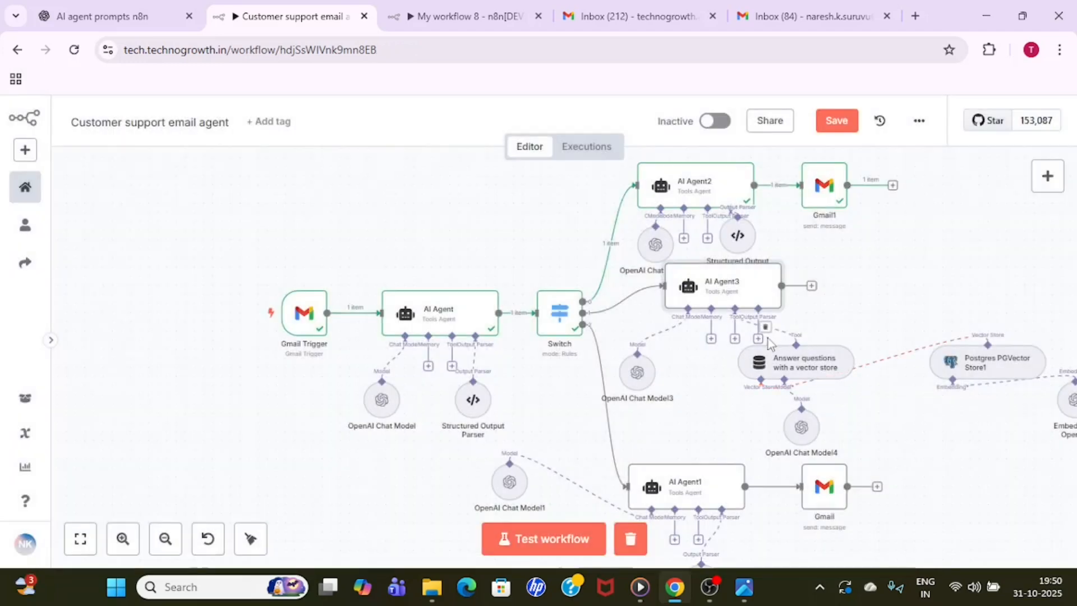
pyautogui.moveTo(789, 381); pyautogui.dragTo(754, 418)
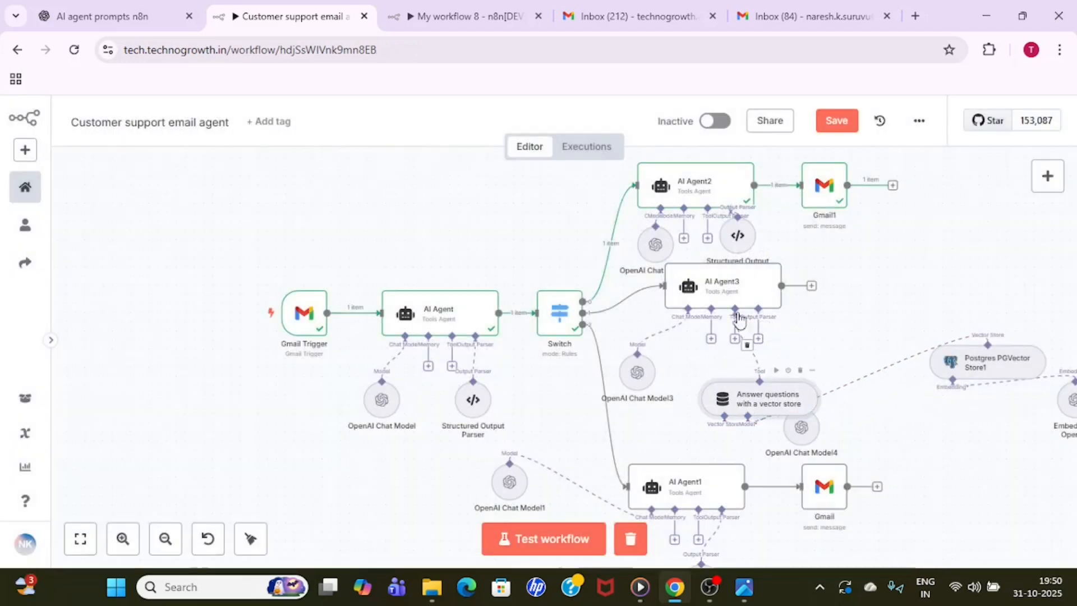
# - Copy the Subject and Body JSON example from AI Agent2's Structured Output Parser
pyautogui.click(759, 341)
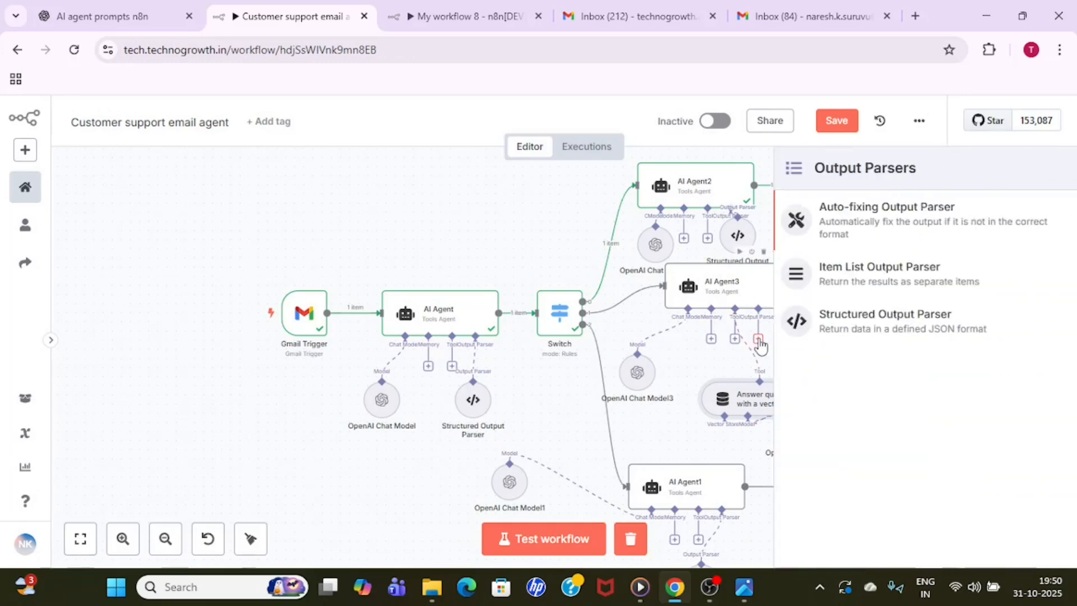
pyautogui.click(693, 357)
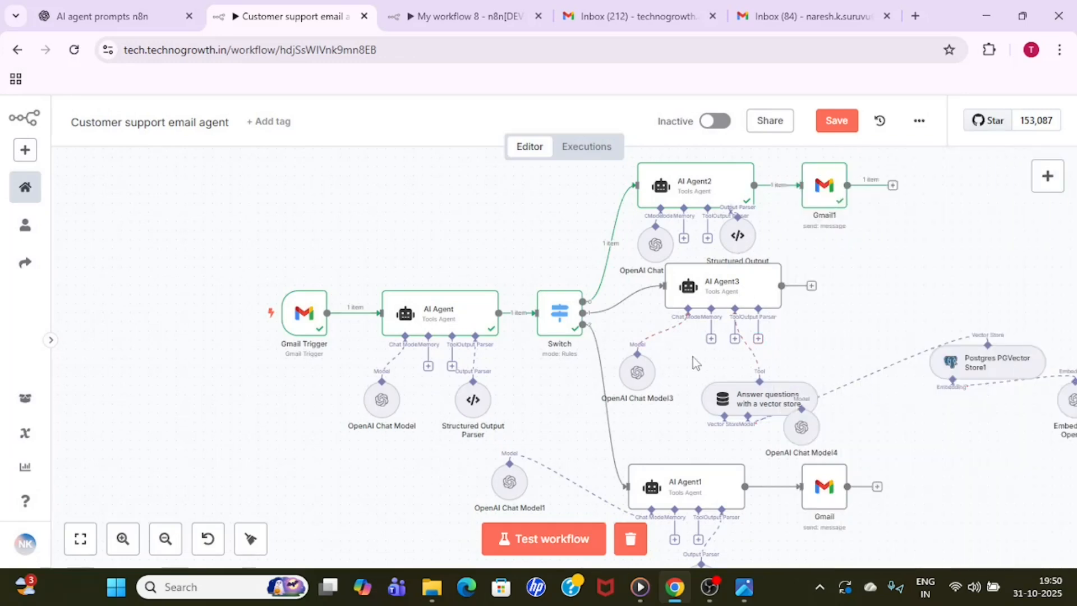
pyautogui.doubleClick(736, 238)
pyautogui.moveTo(395, 344); pyautogui.dragTo(363, 276)
pyautogui.hotkey('ctrl', 'c')
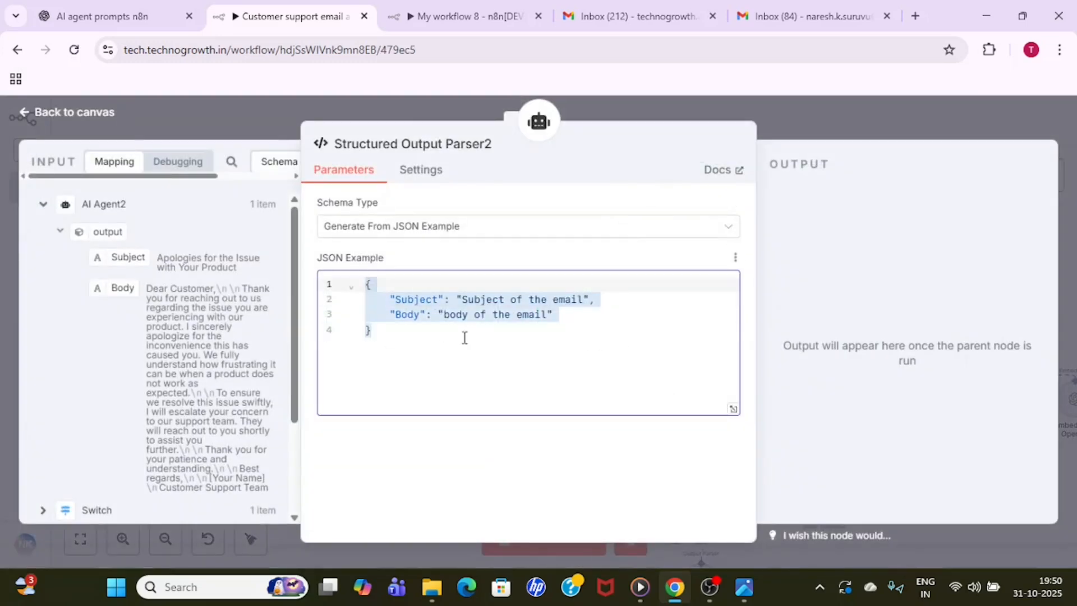
pyautogui.click(790, 124)
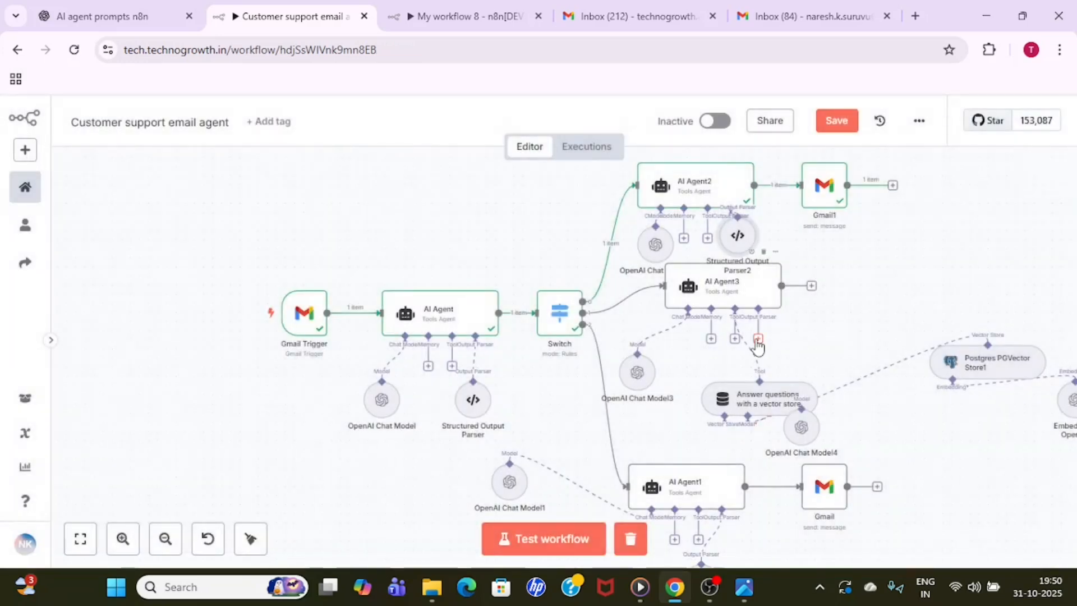
# - Attach a Structured Output Parser to AI Agent3, replace its JSON example with the copied Subject and Body JSON, and save the workflow
pyautogui.click(758, 339)
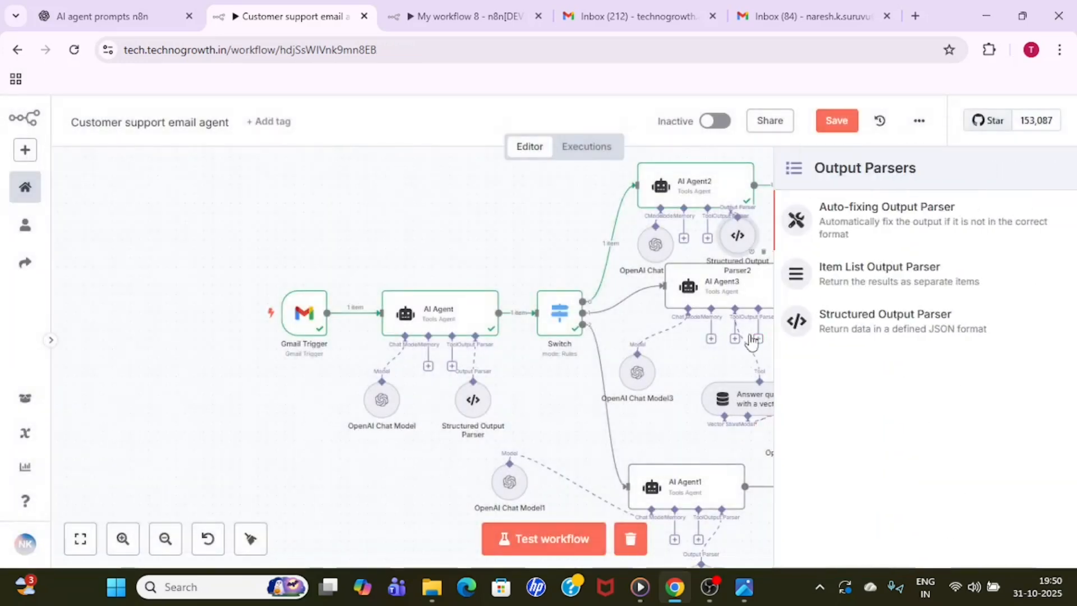
pyautogui.click(927, 331)
pyautogui.moveTo(435, 355); pyautogui.dragTo(362, 290)
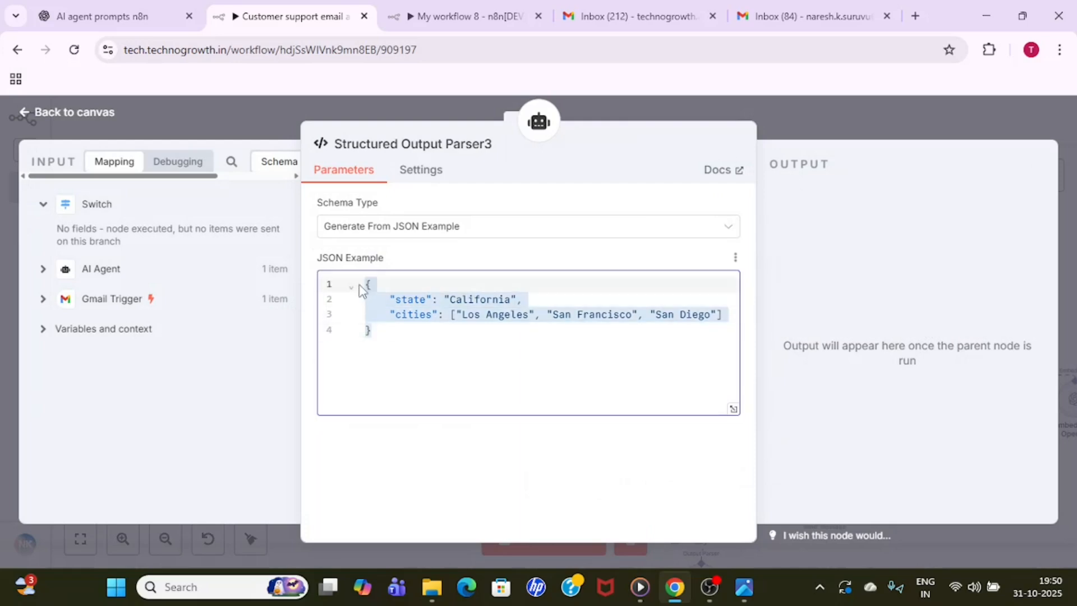
pyautogui.press('BackSpace')
pyautogui.hotkey('ctrl', 'v')
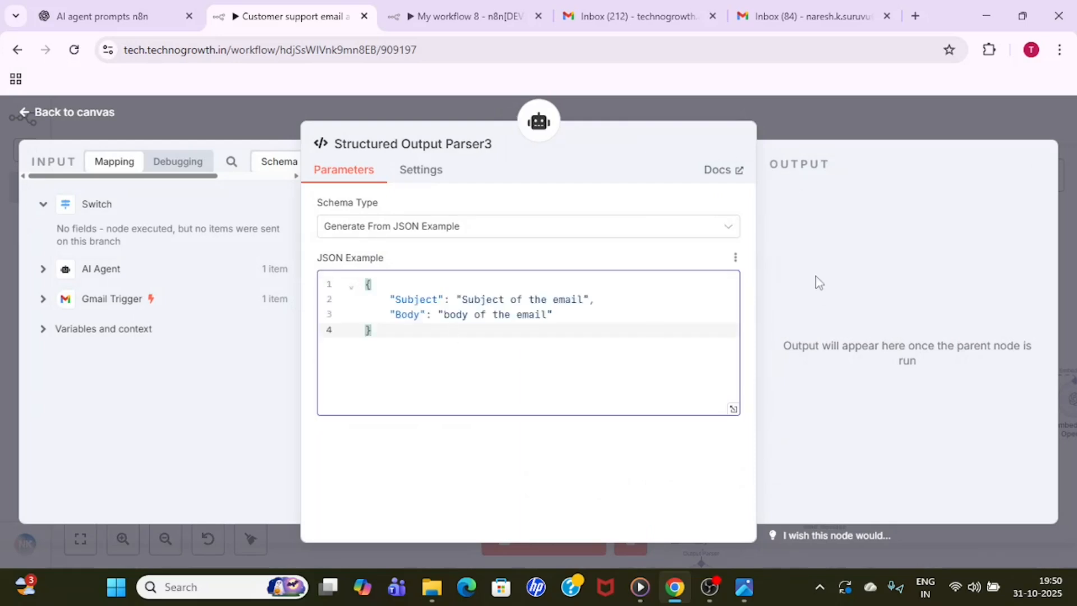
pyautogui.click(814, 110)
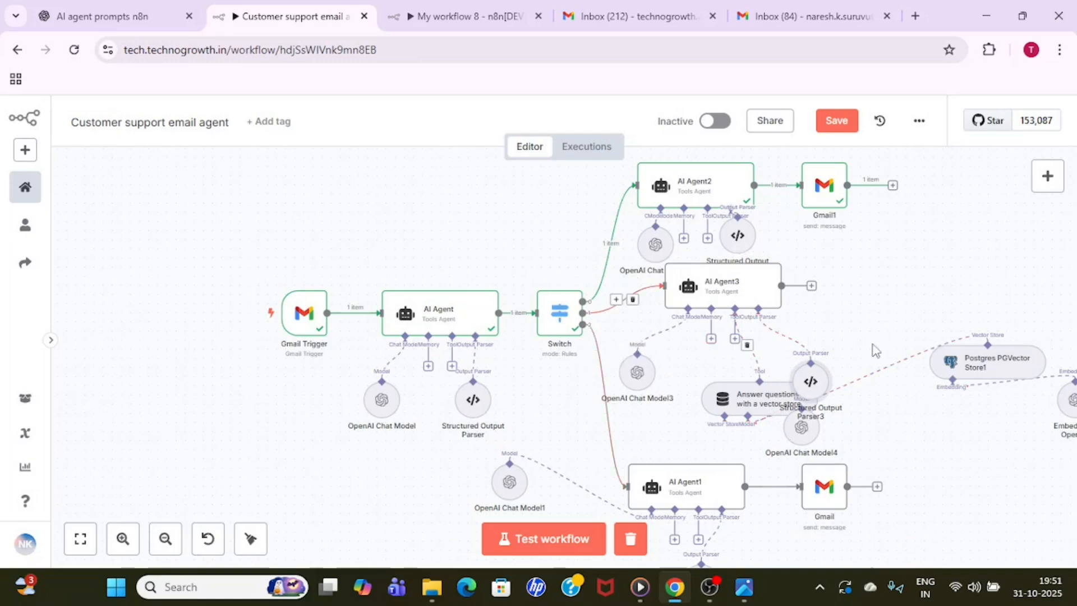
pyautogui.click(842, 124)
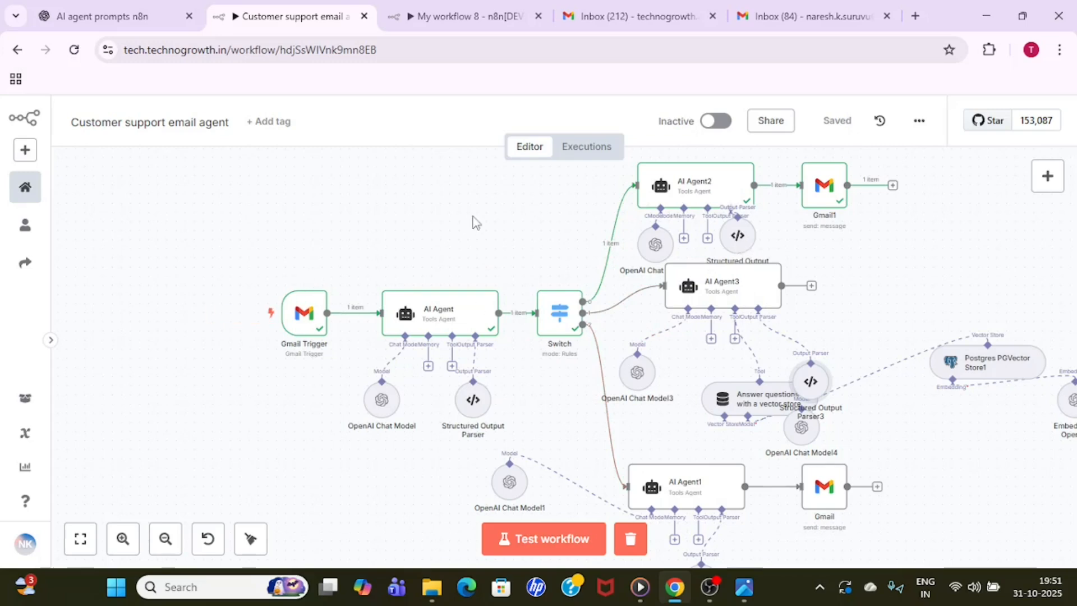
# - Check the workflow diagram image, and rename the AI Agent node before the Switch as "Classifier Agent"
pyautogui.click(446, 314)
pyautogui.click(745, 588)
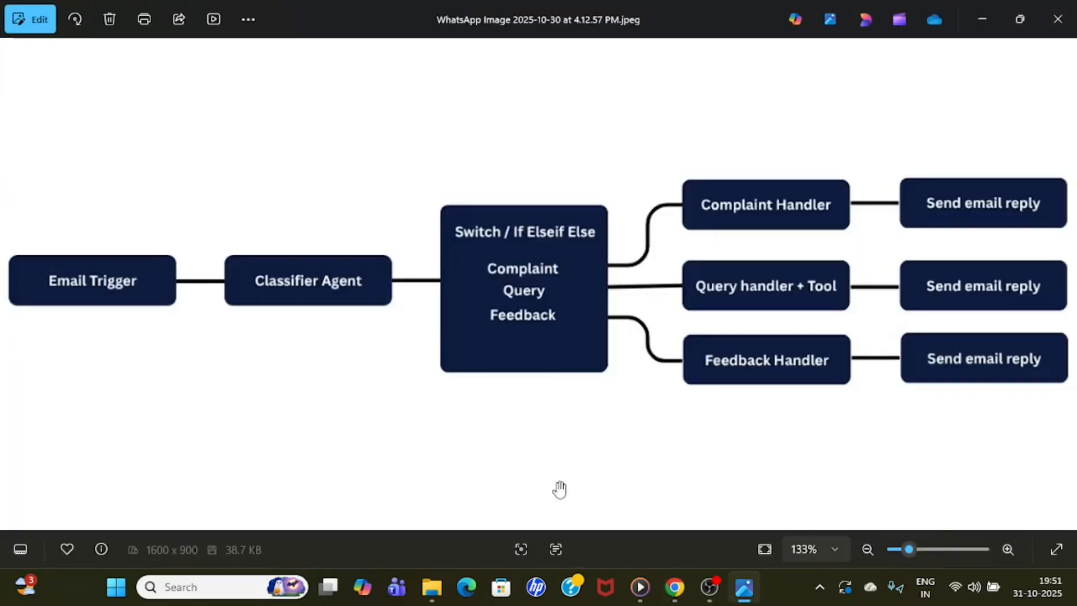
pyautogui.click(983, 19)
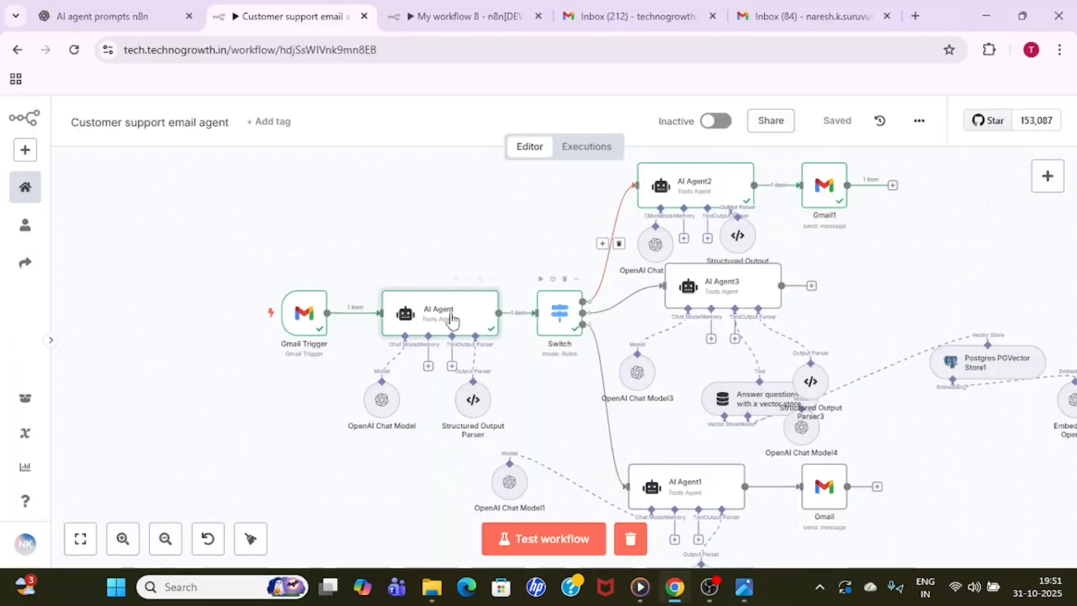
pyautogui.doubleClick(446, 308)
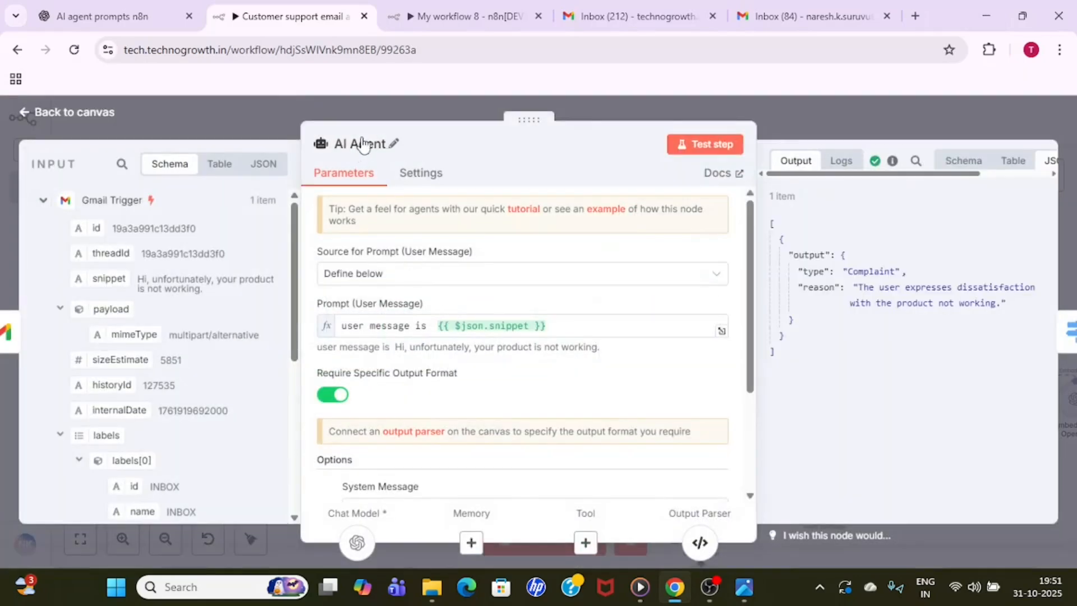
pyautogui.click(391, 147)
pyautogui.hotkey('ctrl', 'a')
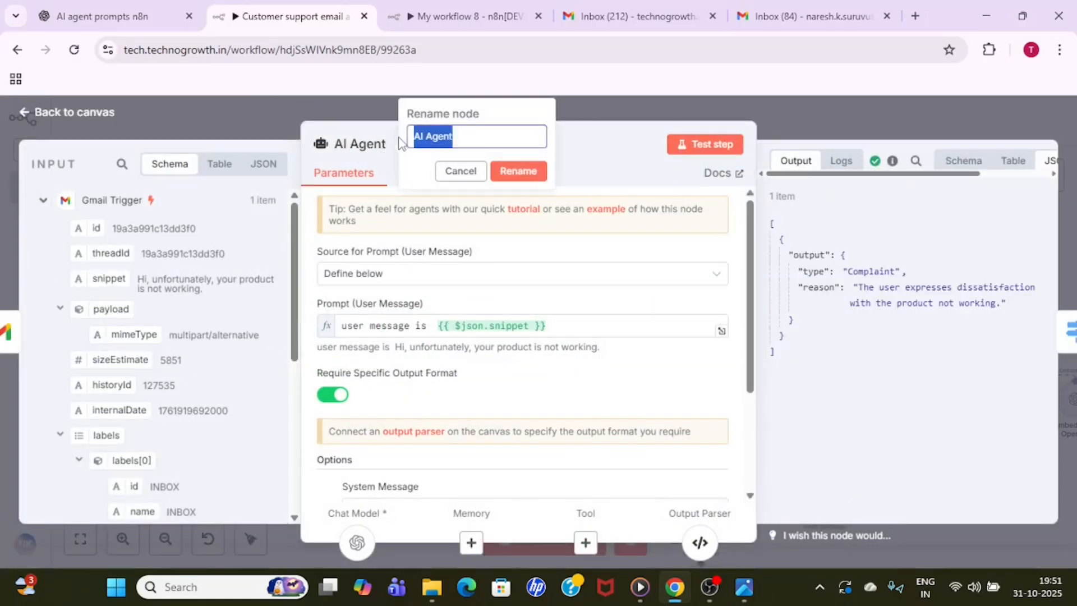
pyautogui.write('Classifier')
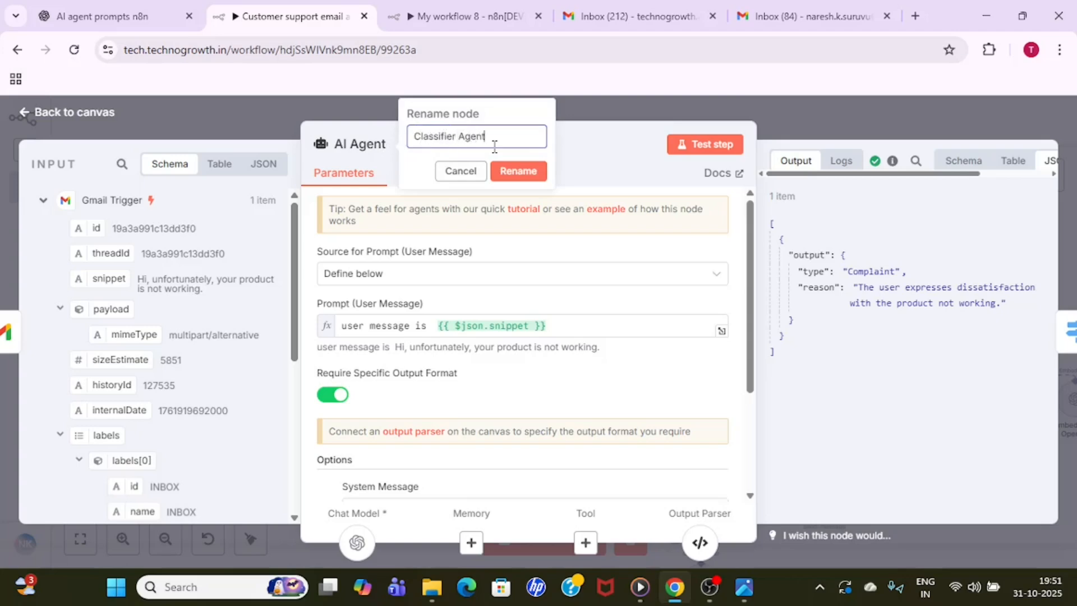
pyautogui.click(514, 171)
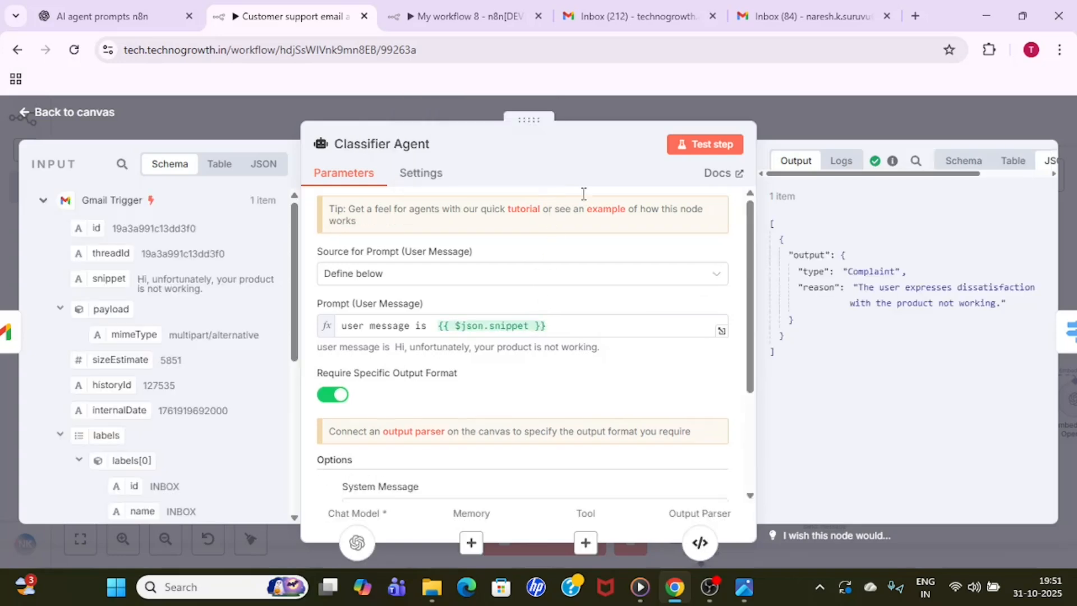
pyautogui.click(804, 97)
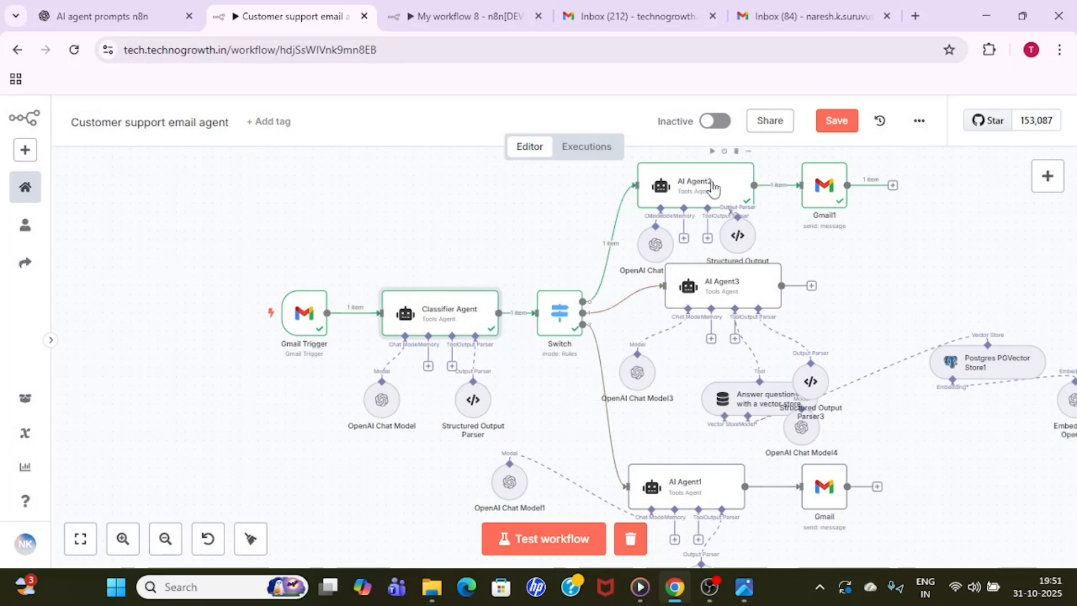
# - Check the workflow diagram image, and rename the AI Agent2 node as "Complaint Handler"
pyautogui.click(744, 587)
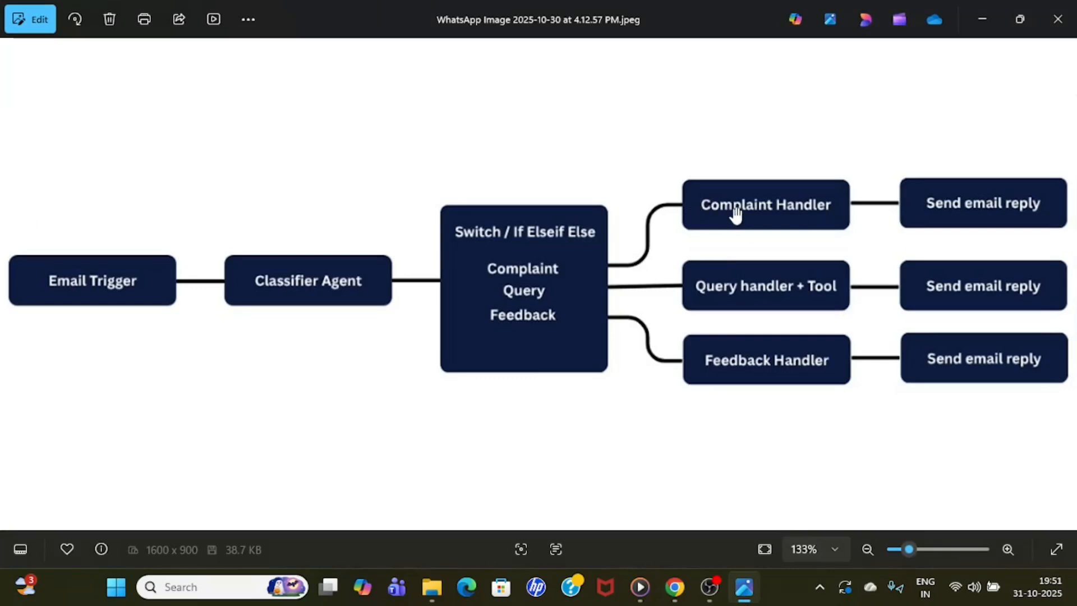
pyautogui.click(983, 19)
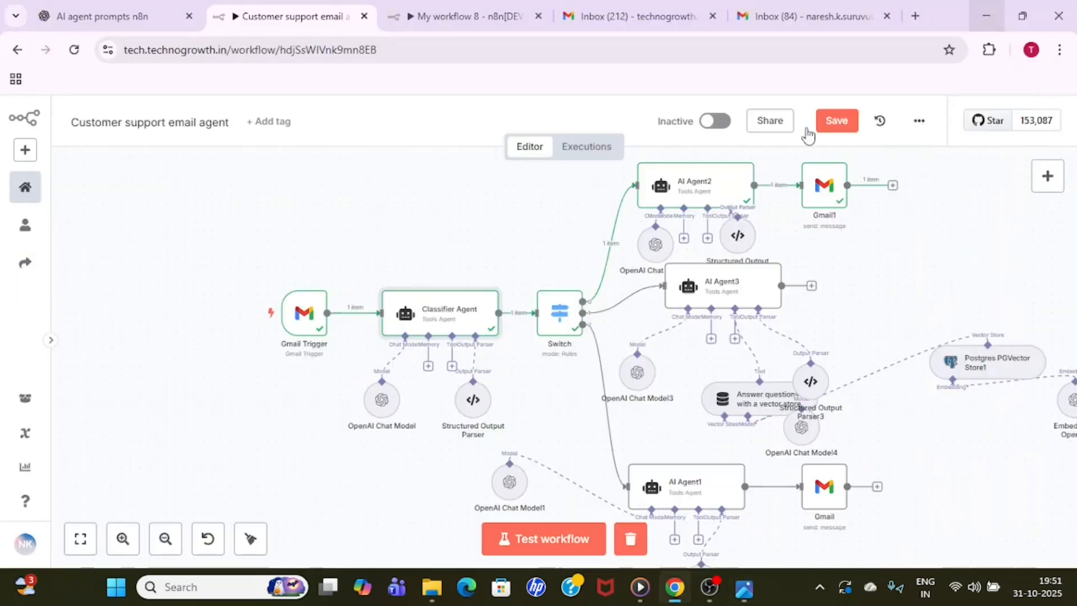
pyautogui.doubleClick(715, 192)
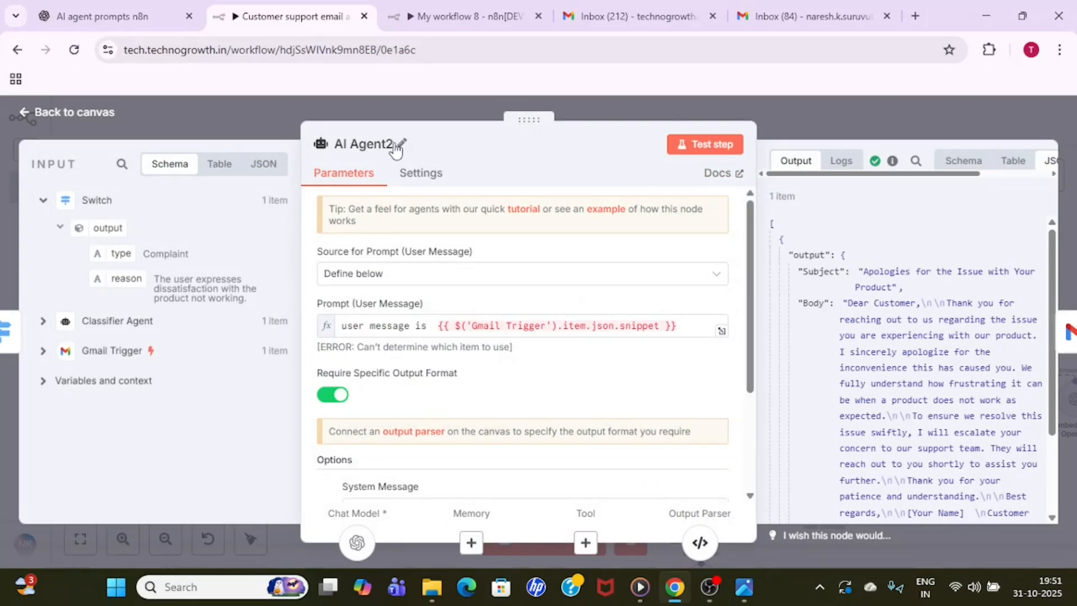
pyautogui.click(400, 145)
pyautogui.tripleClick(462, 141)
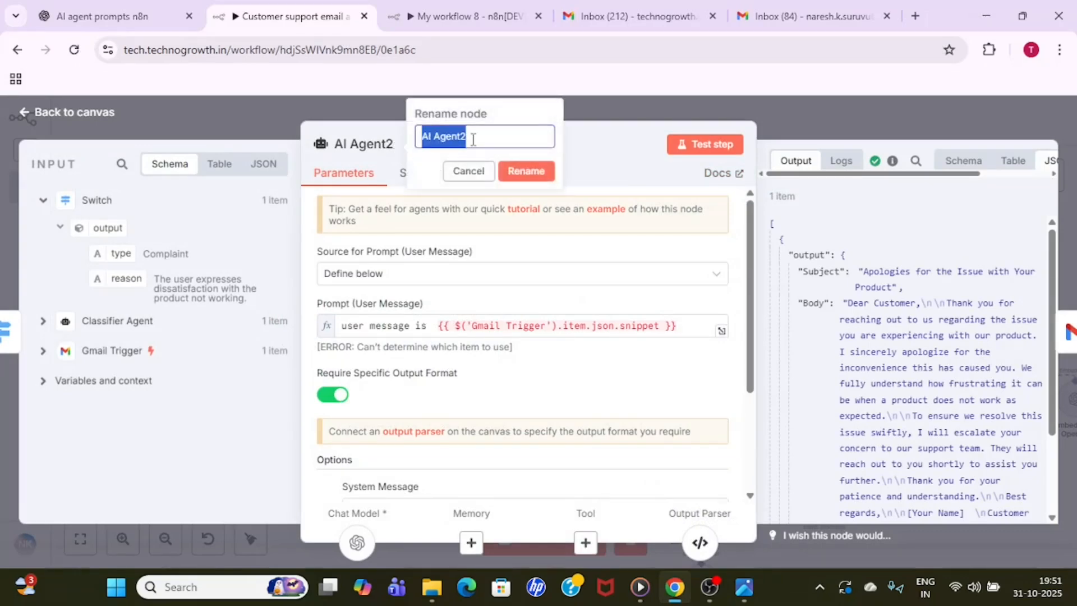
pyautogui.write('Complain')
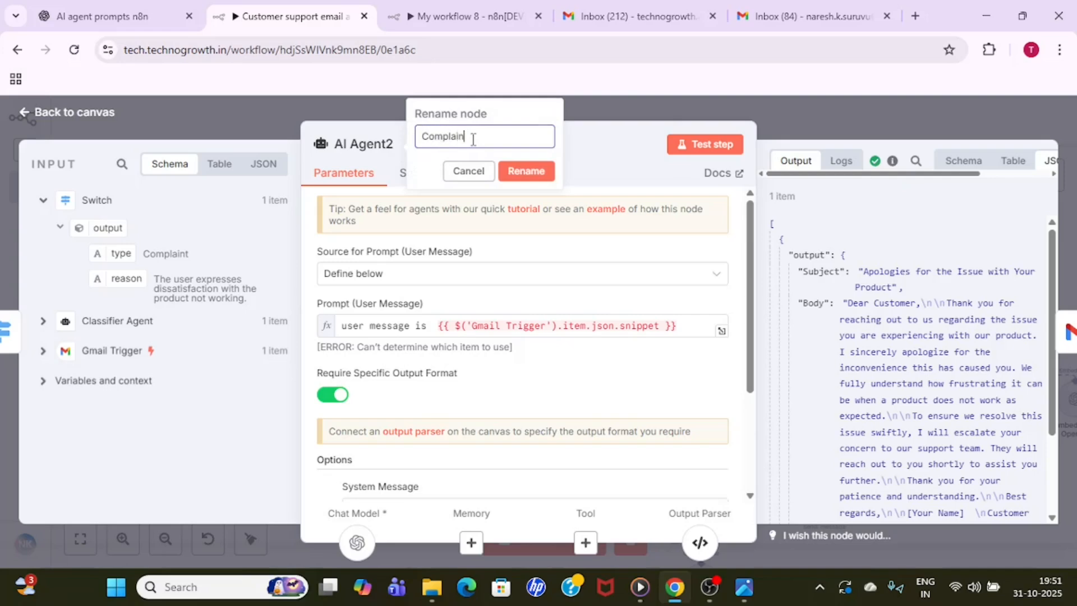
pyautogui.write('t Mandler')
pyautogui.click(525, 171)
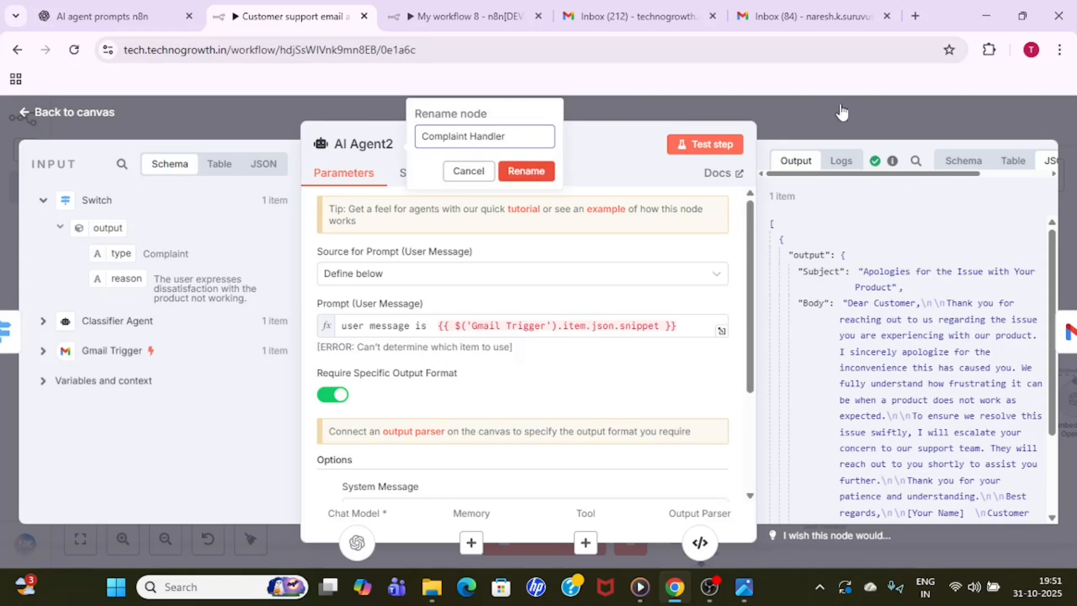
pyautogui.click(847, 112)
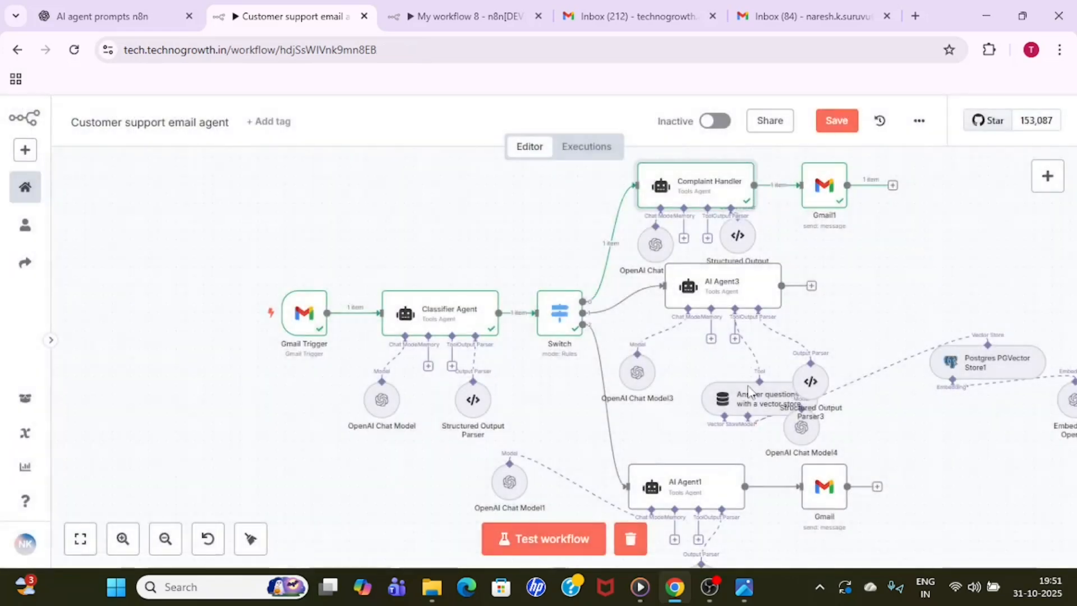
# - Rename the AI Agent1 node on the Switch's third branch as "Feedback handler"
pyautogui.click(690, 492)
pyautogui.doubleClick(690, 492)
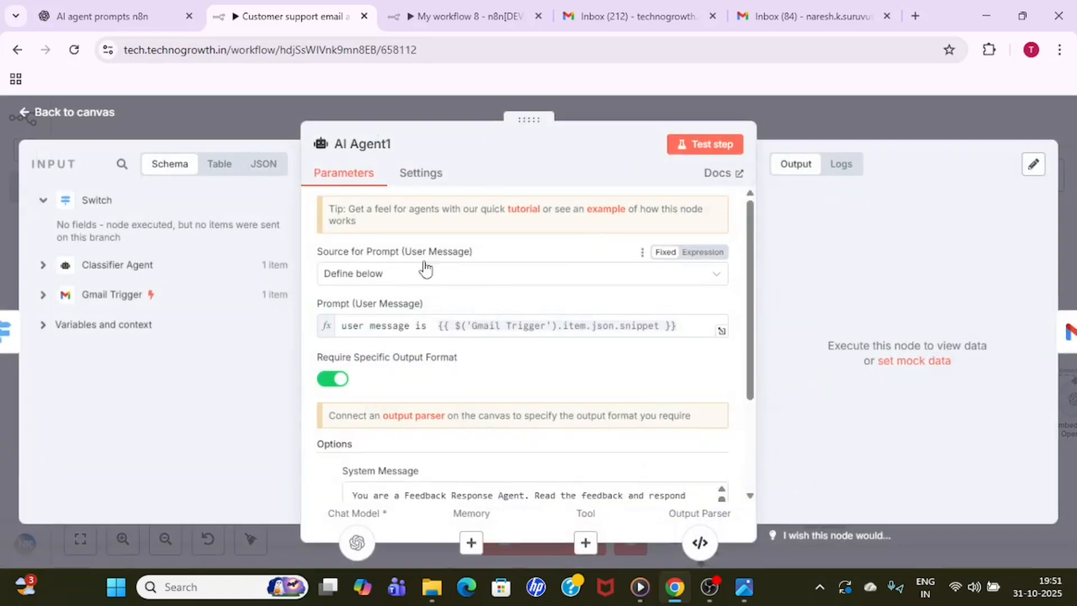
pyautogui.click(400, 145)
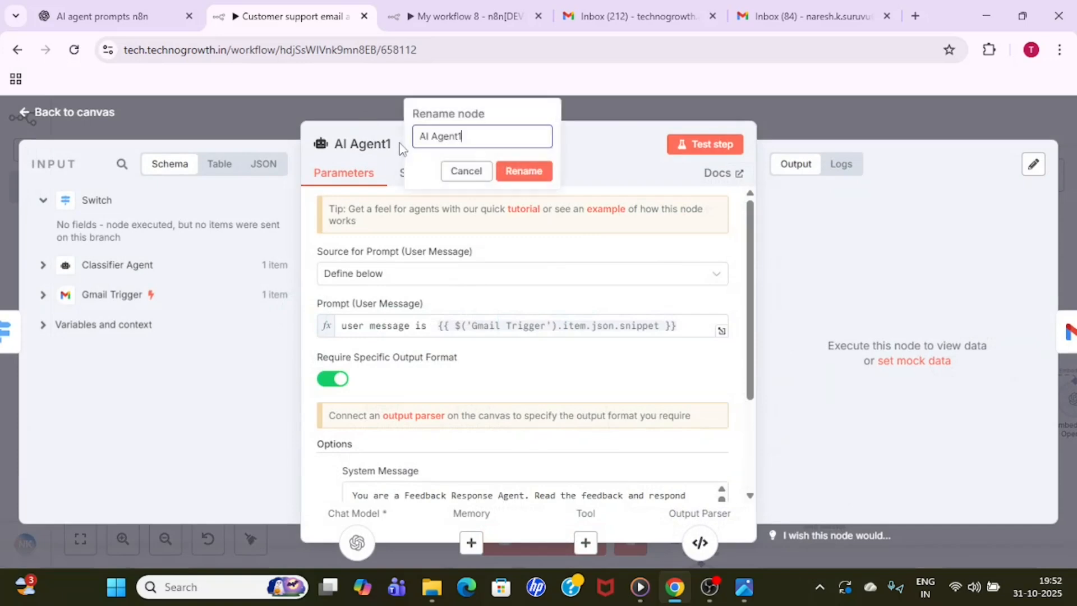
pyautogui.tripleClick(470, 137)
pyautogui.write('Feedback handler')
pyautogui.click(517, 176)
pyautogui.click(819, 112)
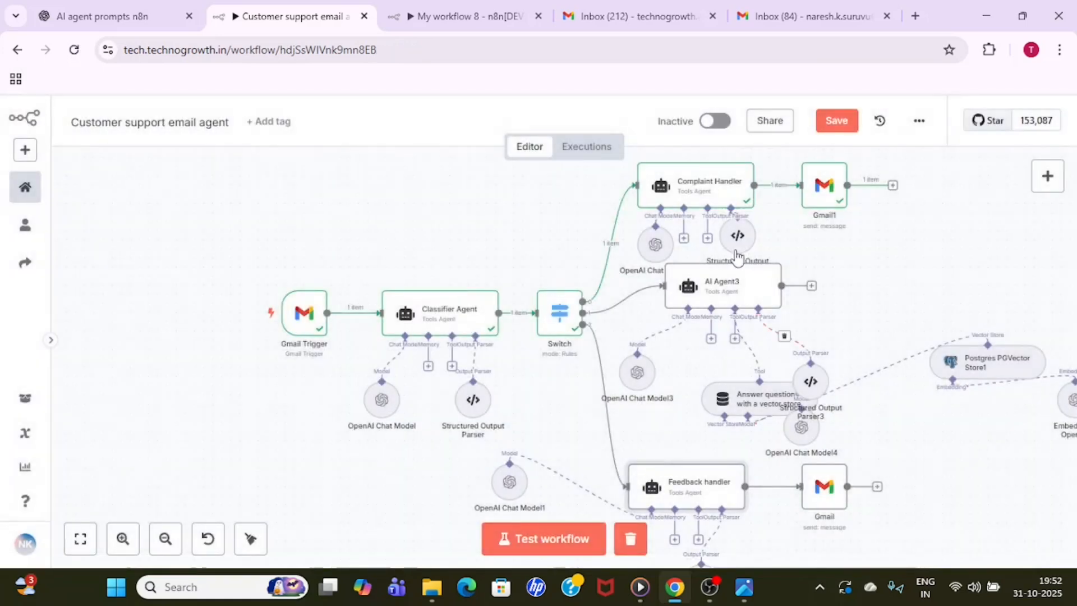
# - Rename the AI Agent3 node as "Query handler" and move it slightly lower on the canvas, clear of the Complaint Handler's output parser
pyautogui.doubleClick(730, 293)
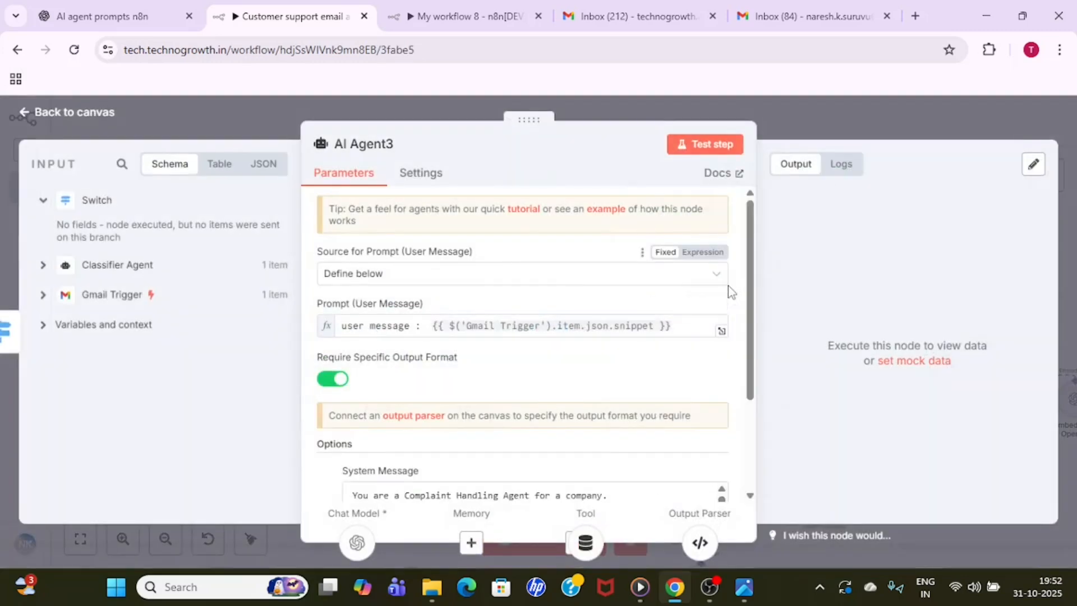
pyautogui.click(401, 146)
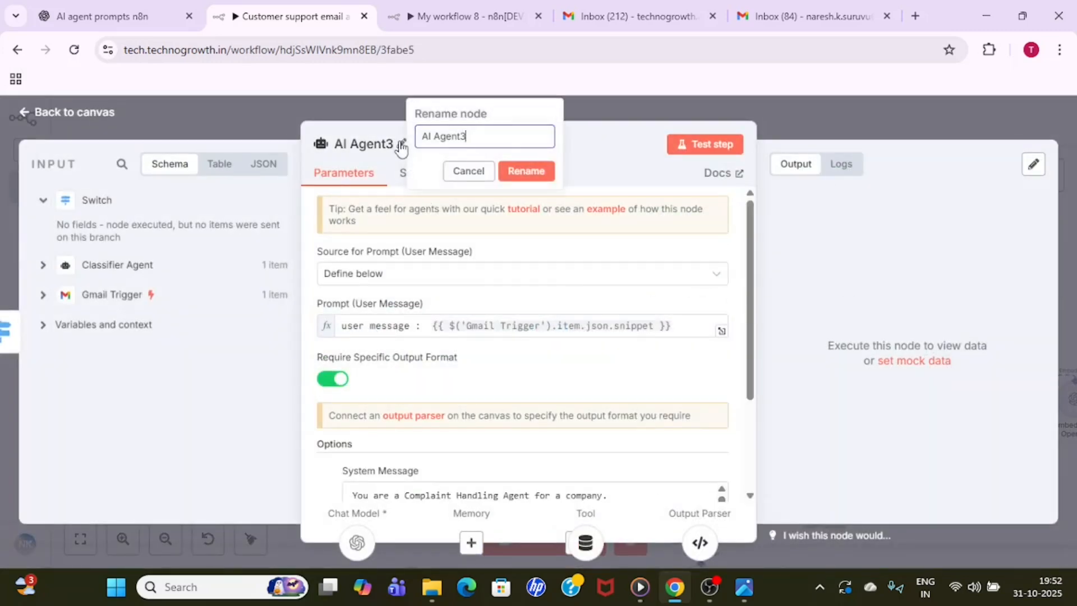
pyautogui.tripleClick(471, 137)
pyautogui.write('Query handler')
pyautogui.click(525, 170)
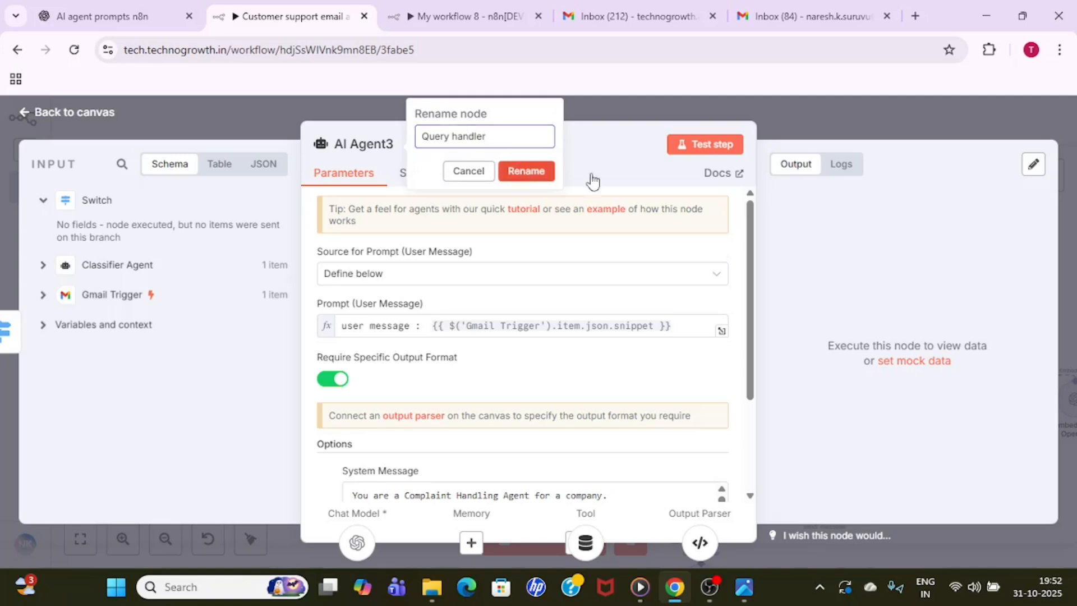
pyautogui.click(803, 116)
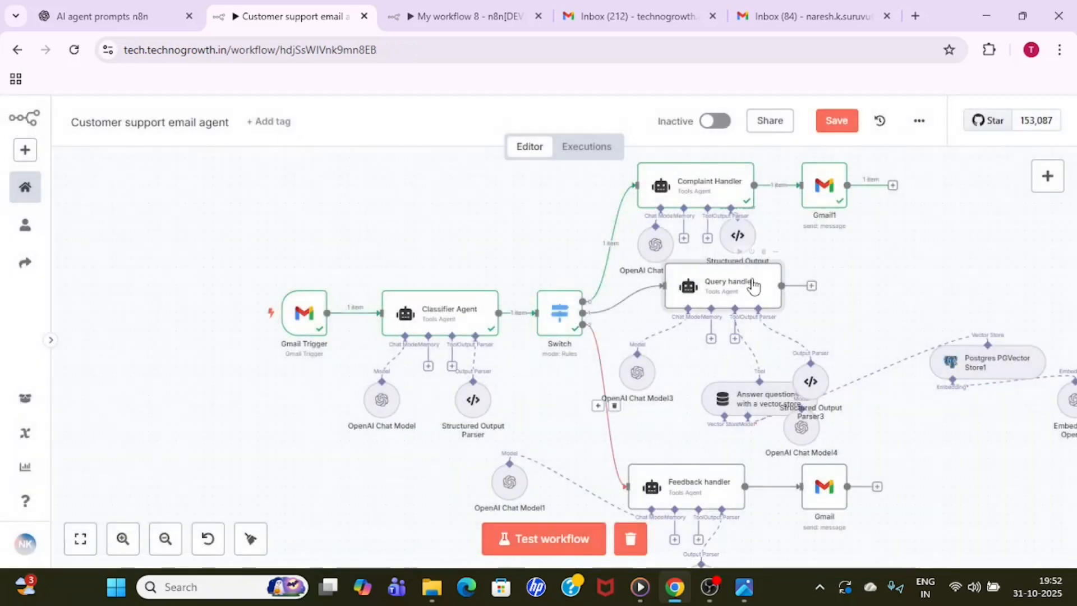
pyautogui.moveTo(746, 284); pyautogui.dragTo(752, 299)
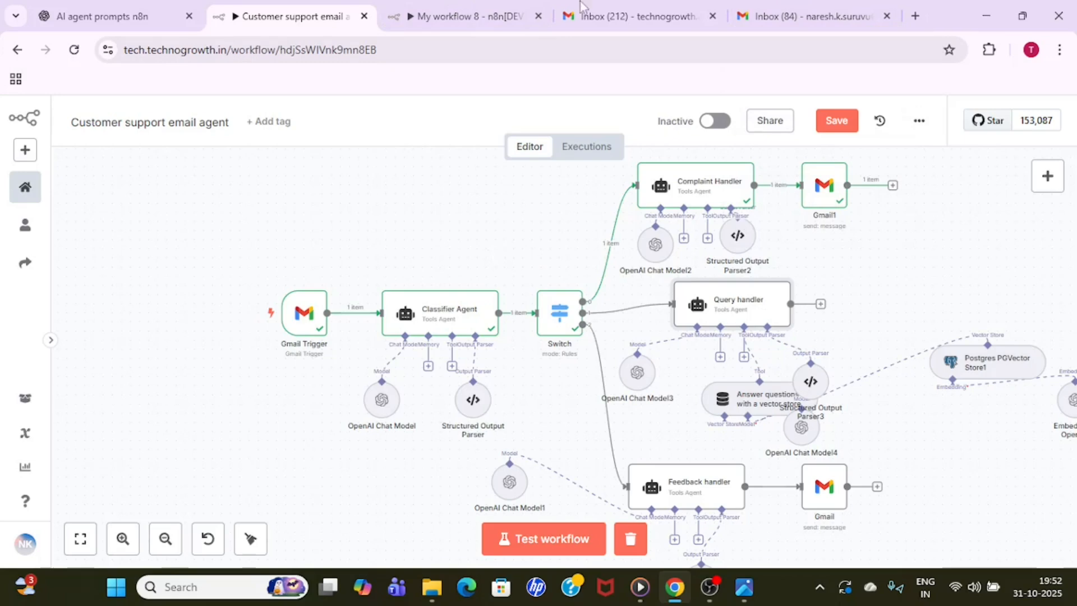
# - In the customer's Gmail account, start a new email to the support mailbox address with the subject "Query"
pyautogui.click(777, 8)
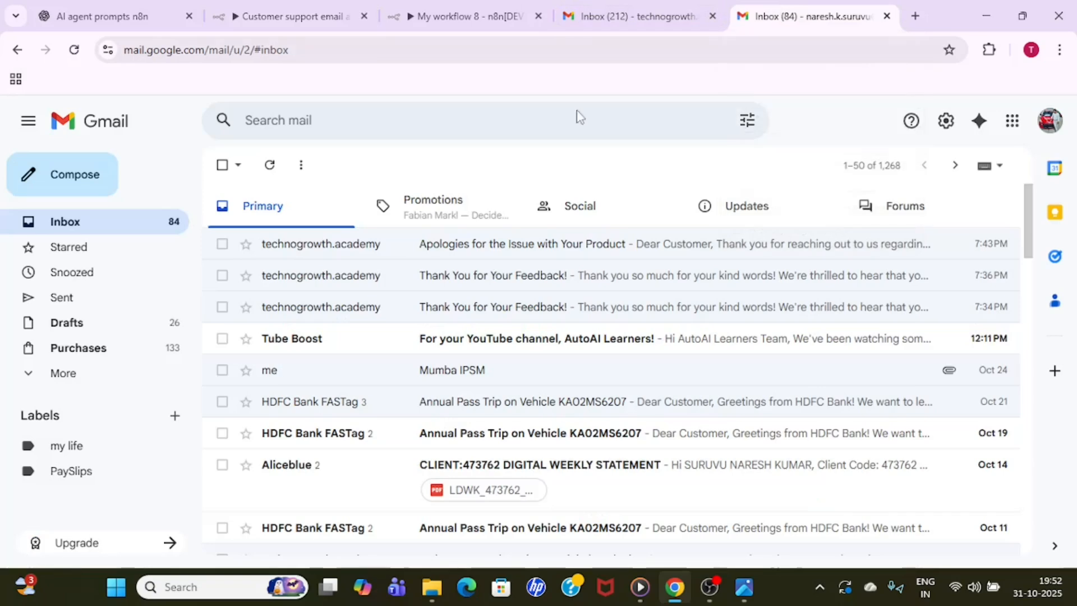
pyautogui.click(67, 180)
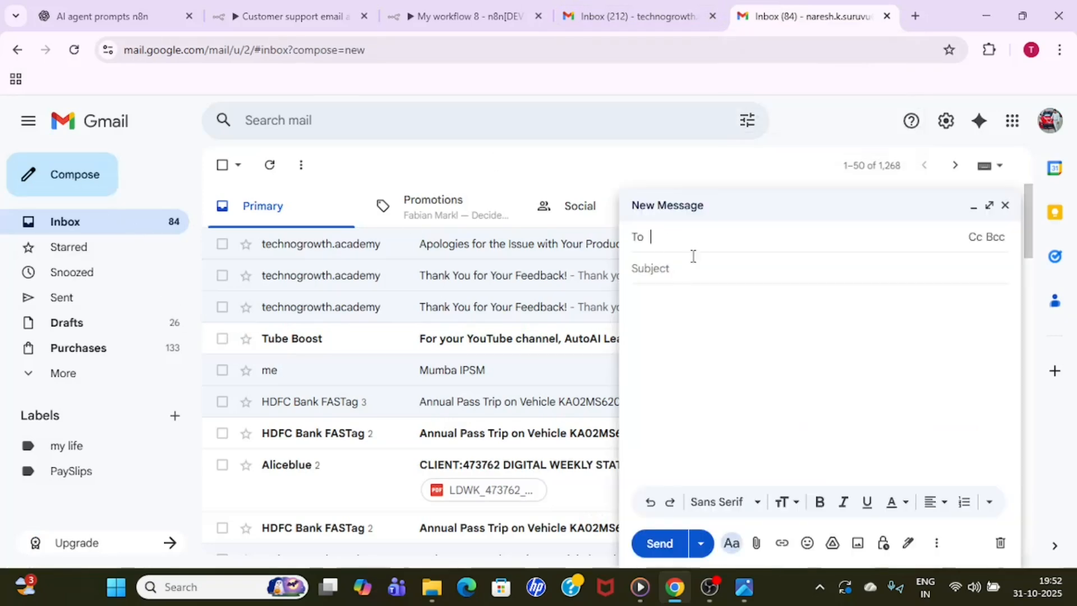
pyautogui.write('tech')
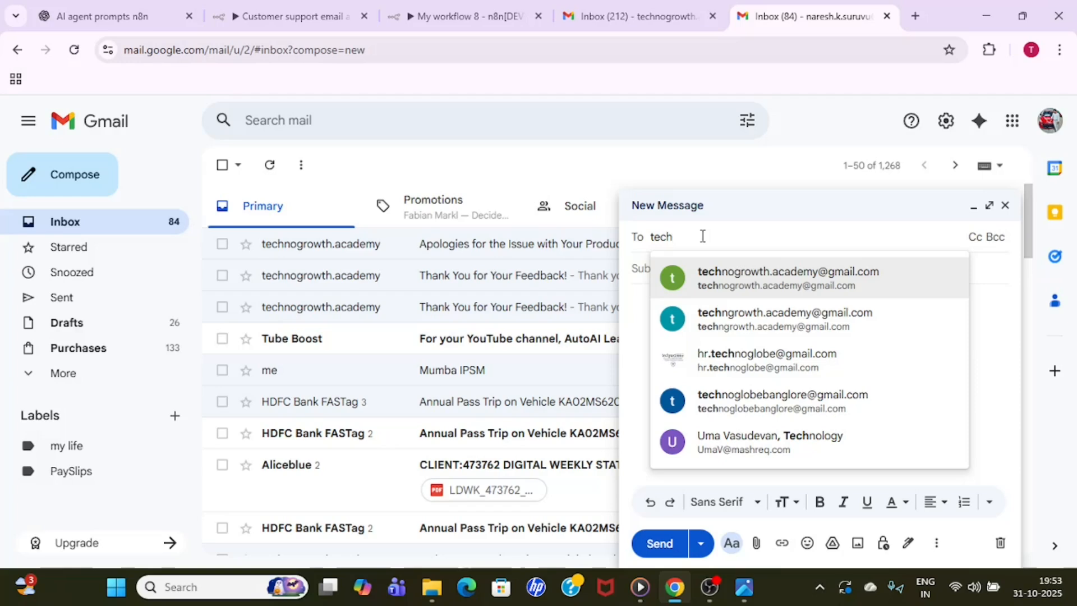
pyautogui.click(785, 293)
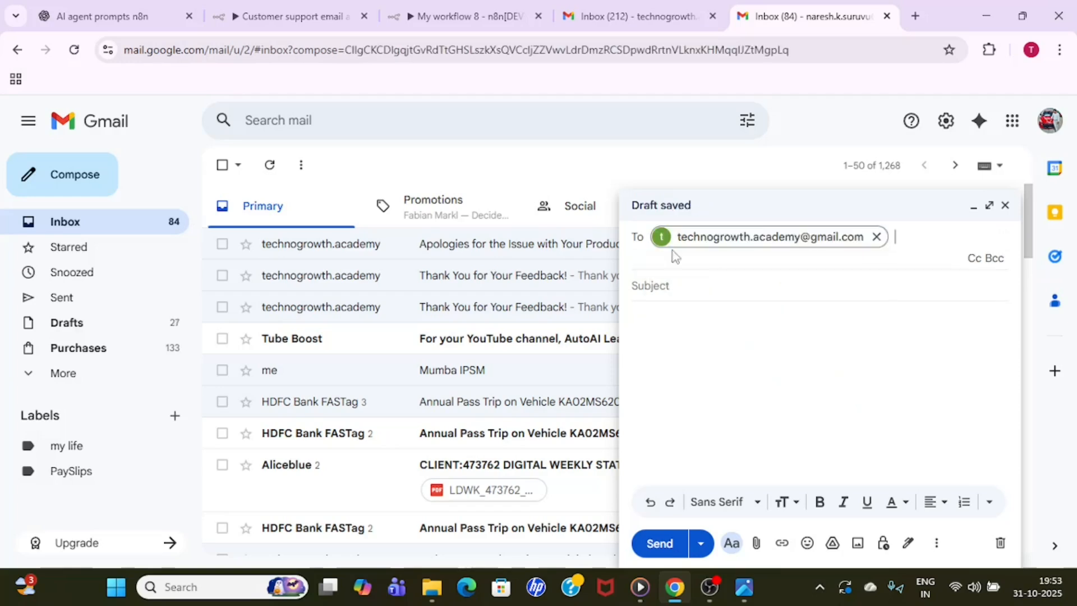
pyautogui.click(728, 287)
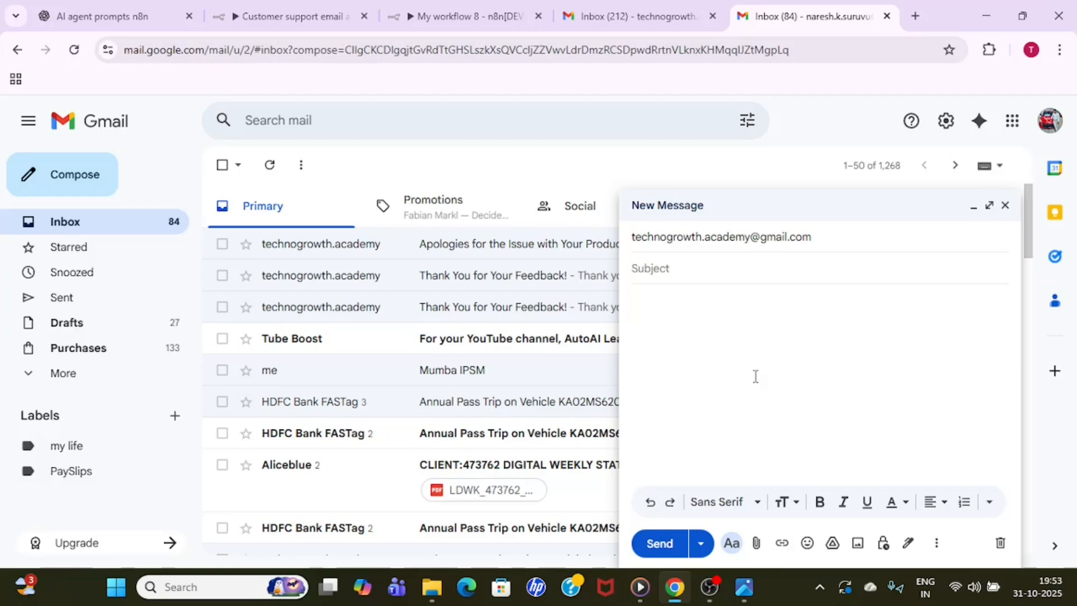
pyautogui.write('QU')
pyautogui.write('uery')
# - Write the email body "Hi, Can you explain about leave policy of autoai learners ?" and send the message
pyautogui.click(687, 308)
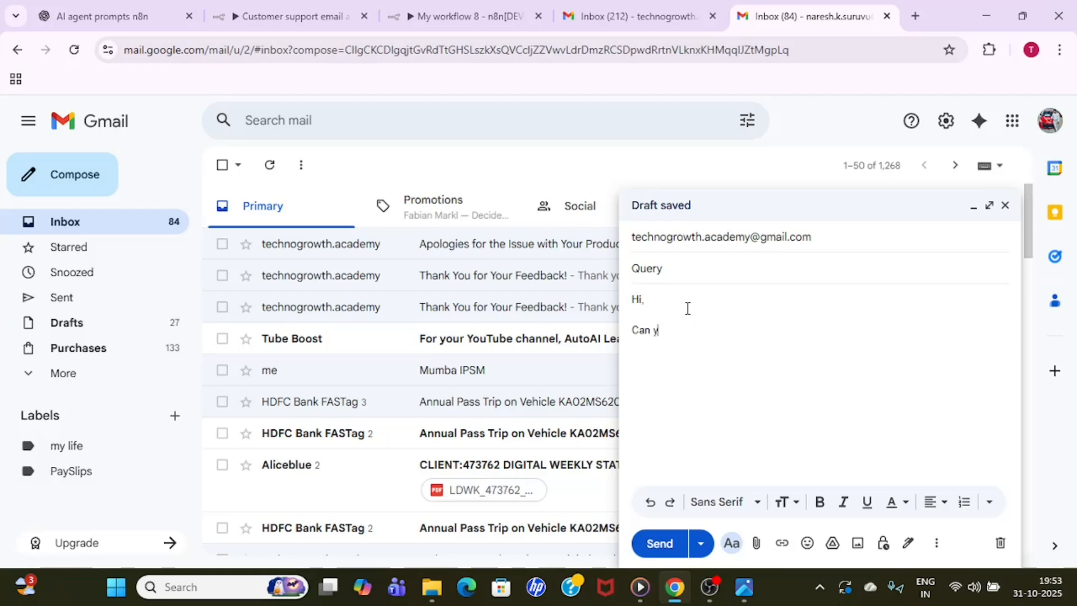
pyautogui.write('Can you explain about le')
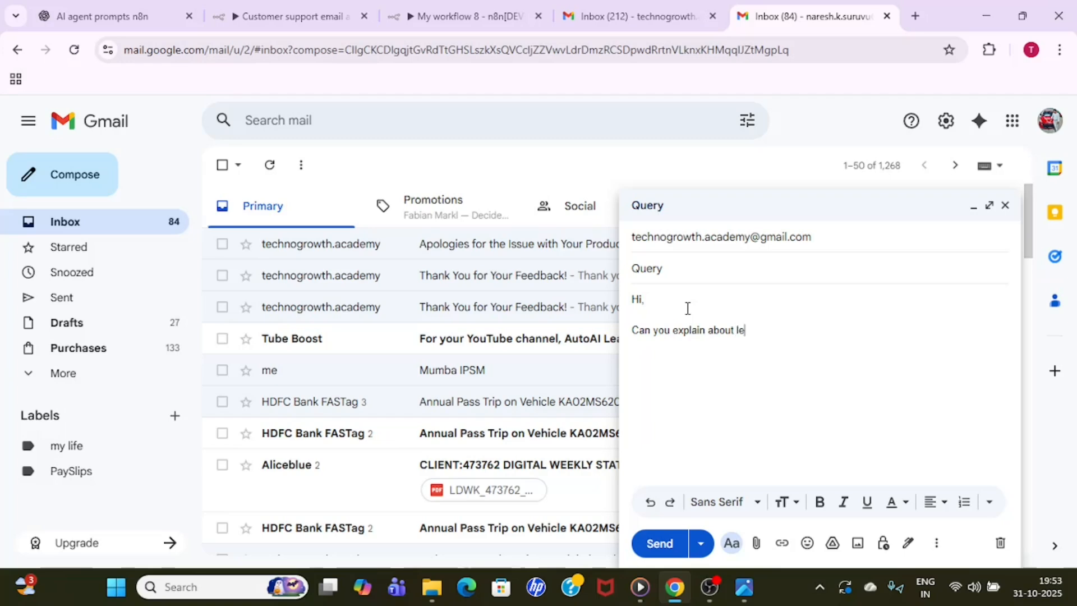
pyautogui.write('ave policy of auto')
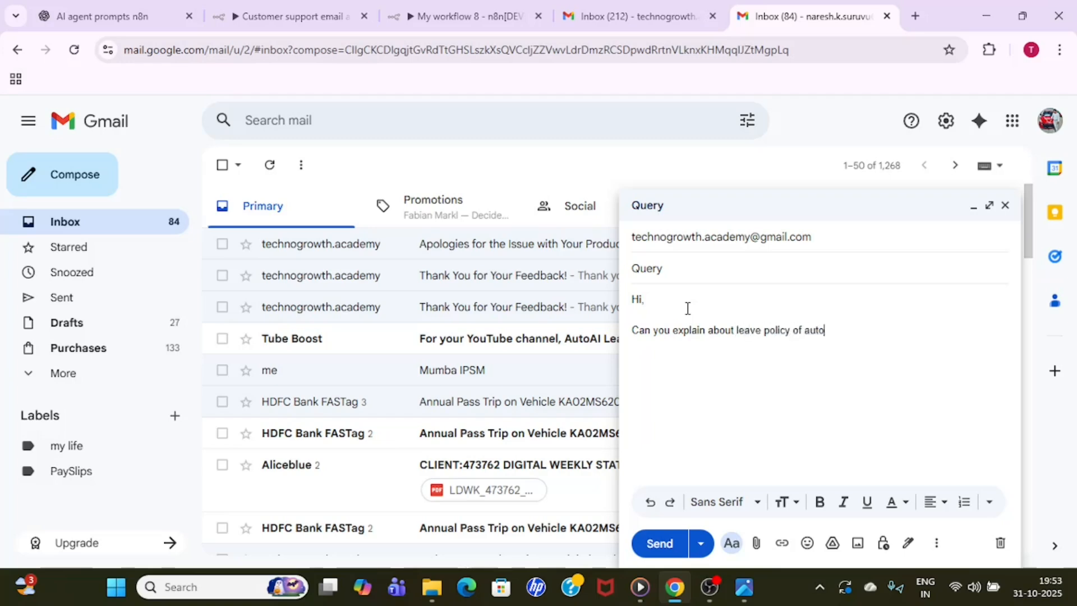
pyautogui.write('ai learners ?')
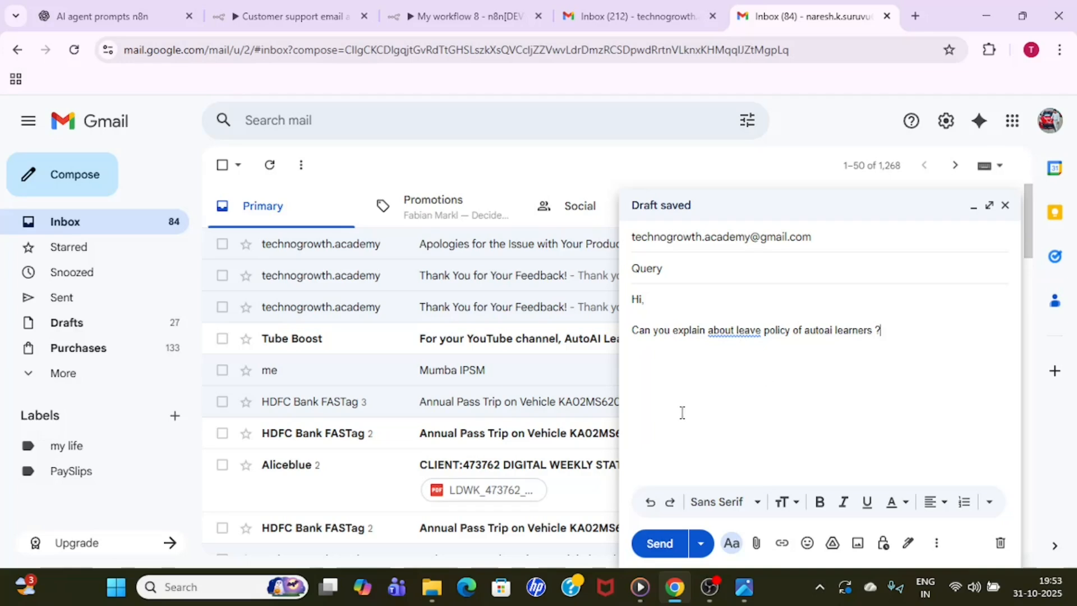
pyautogui.click(662, 544)
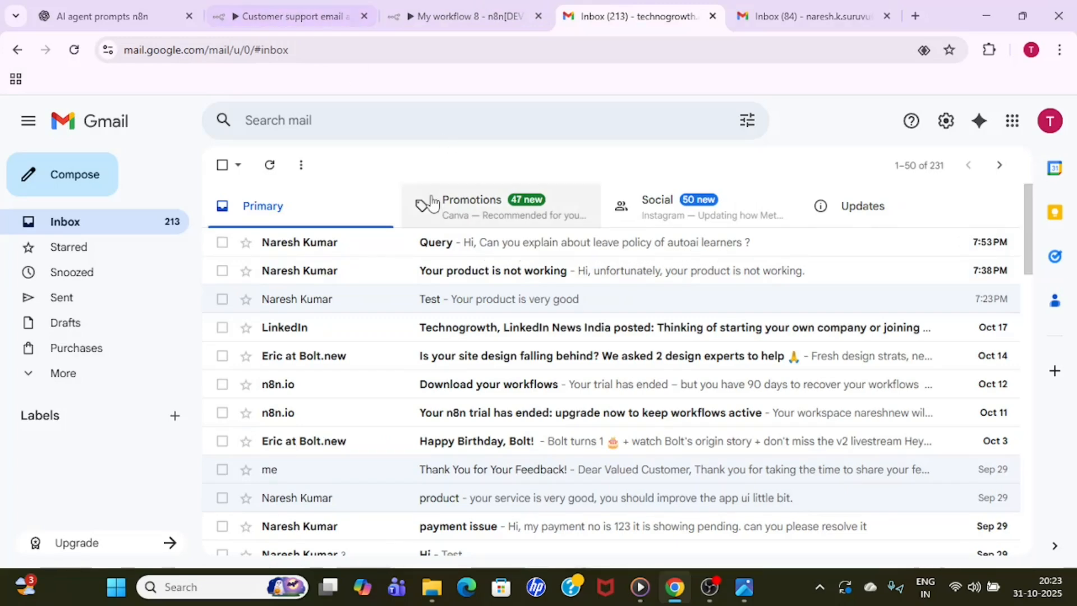
# - Return to the n8n workflow, test it from the Gmail Trigger, and examine the Classifier Agent's output type and incoming email fields
pyautogui.click(307, 5)
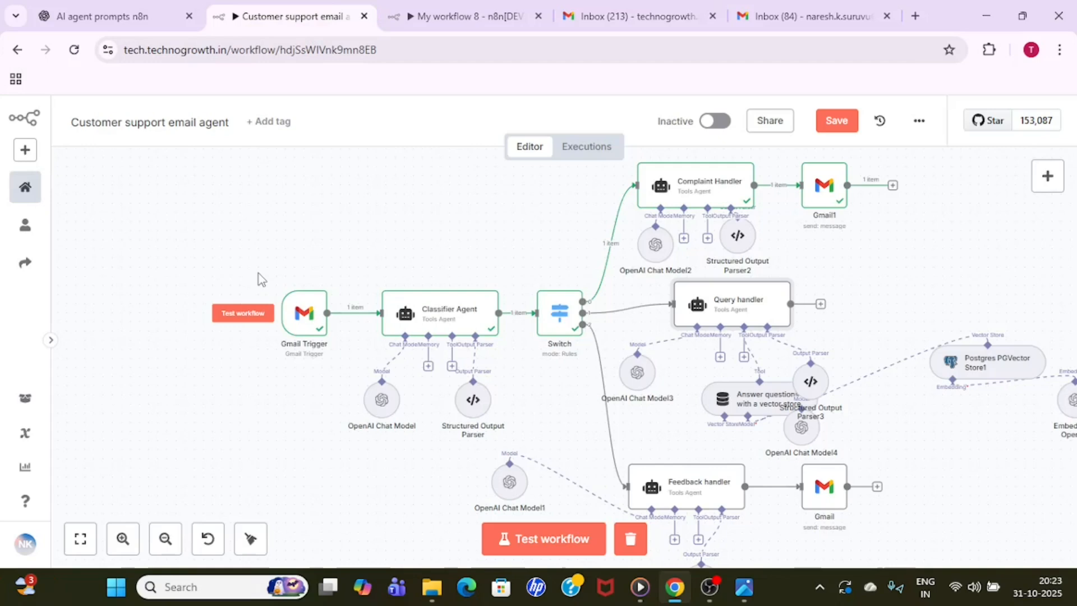
pyautogui.click(244, 316)
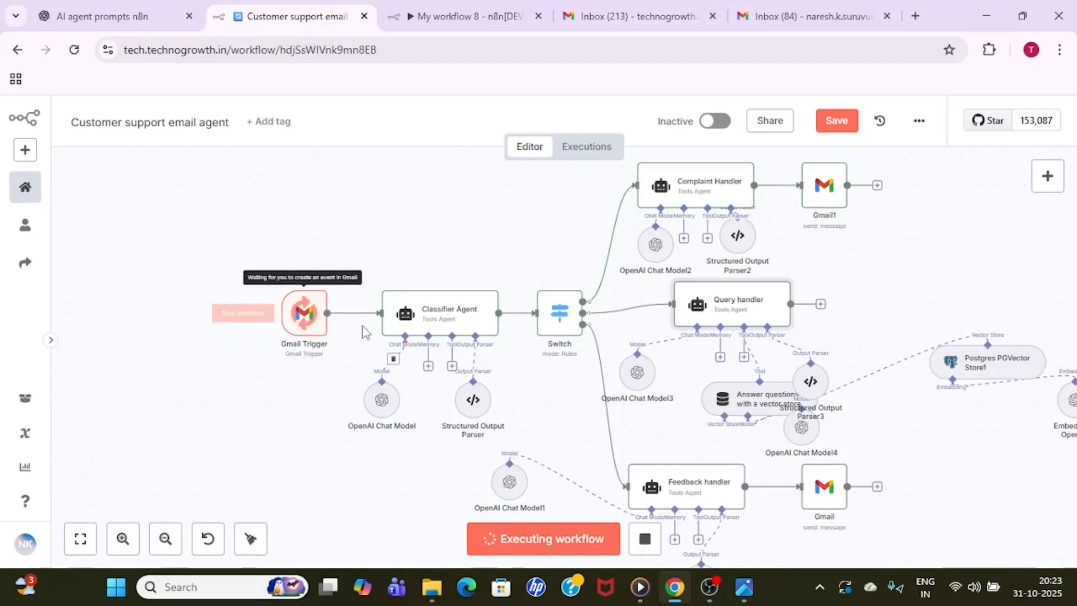
pyautogui.doubleClick(443, 314)
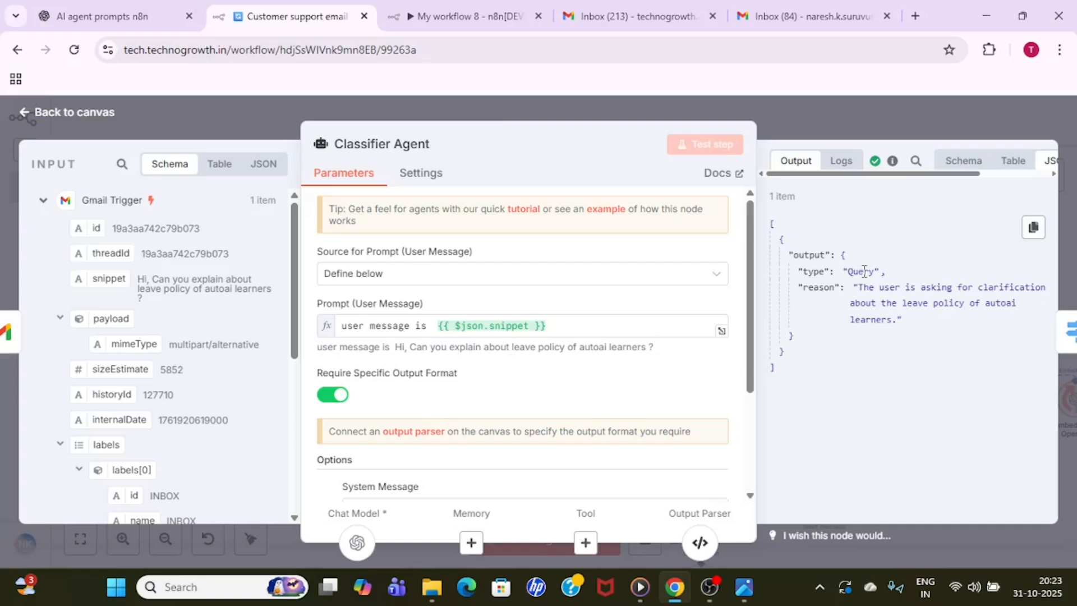
pyautogui.doubleClick(864, 271)
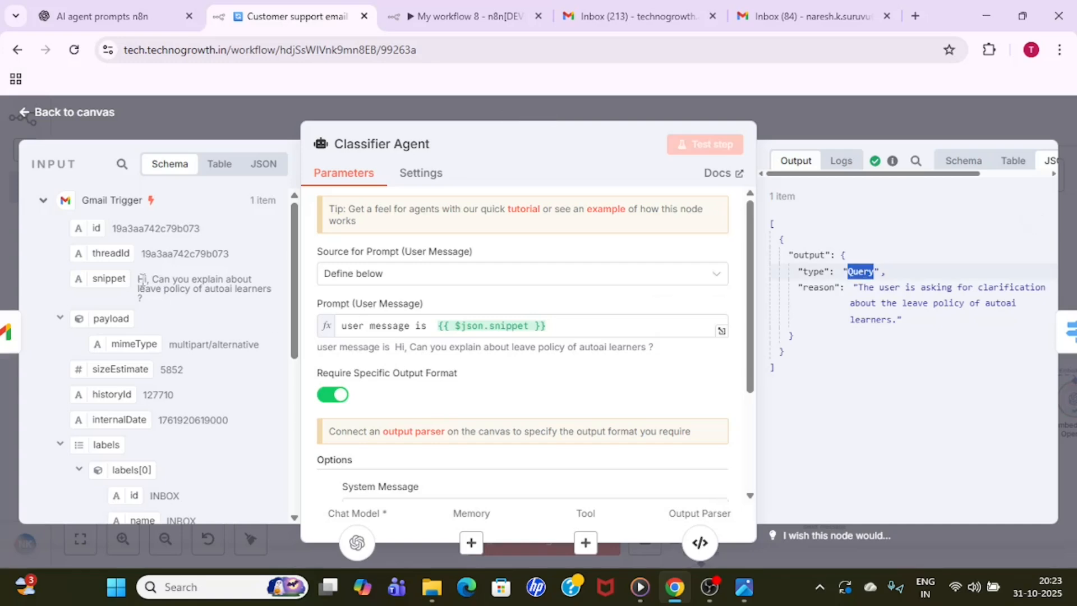
pyautogui.moveTo(137, 281); pyautogui.dragTo(154, 299)
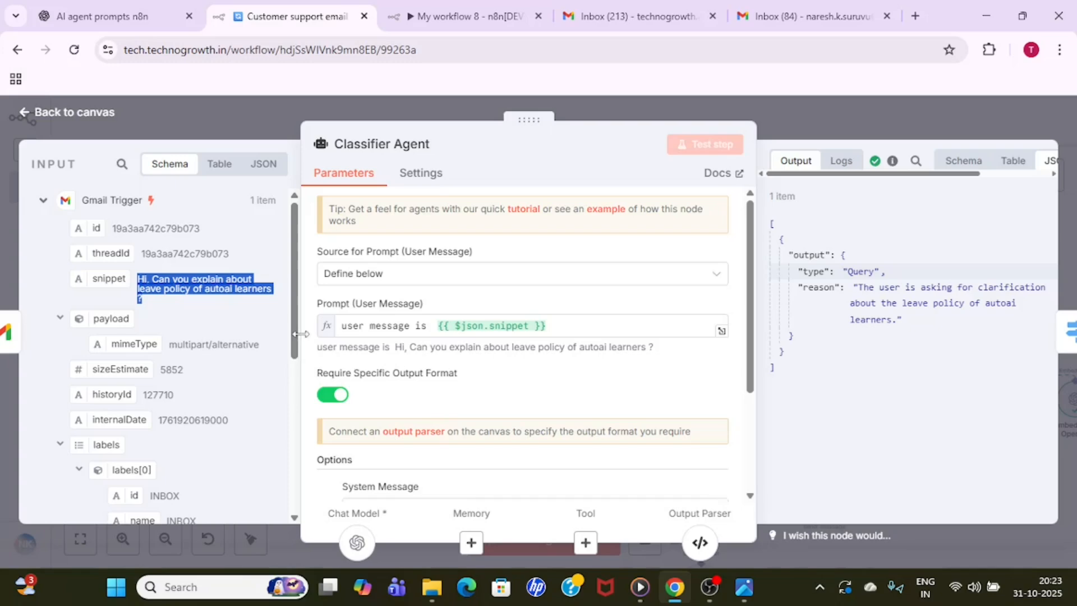
pyautogui.moveTo(293, 335); pyautogui.dragTo(300, 412)
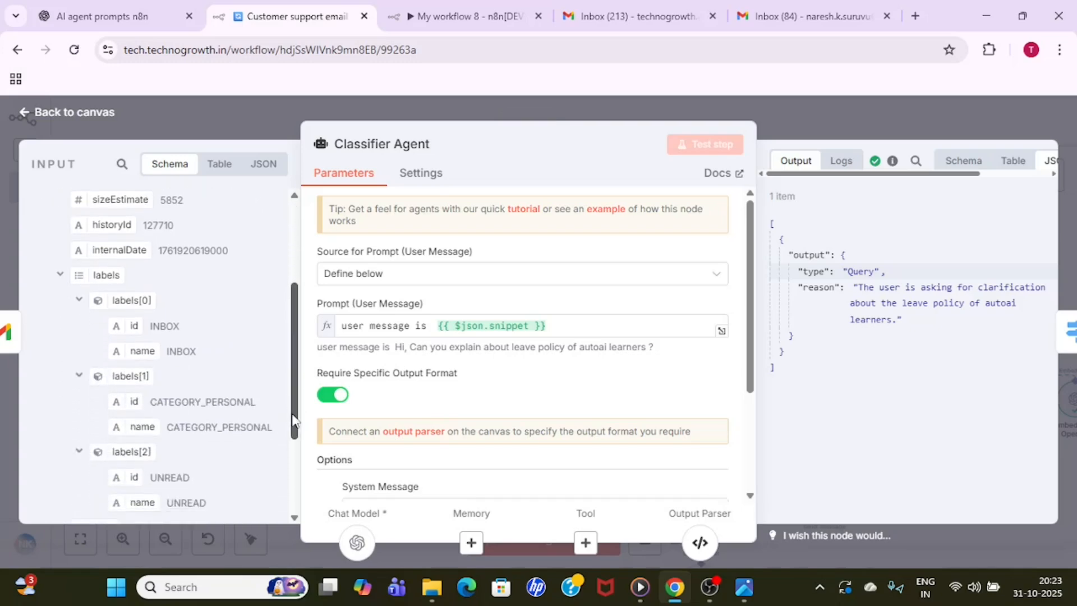
pyautogui.scroll(-3, 293, 420)
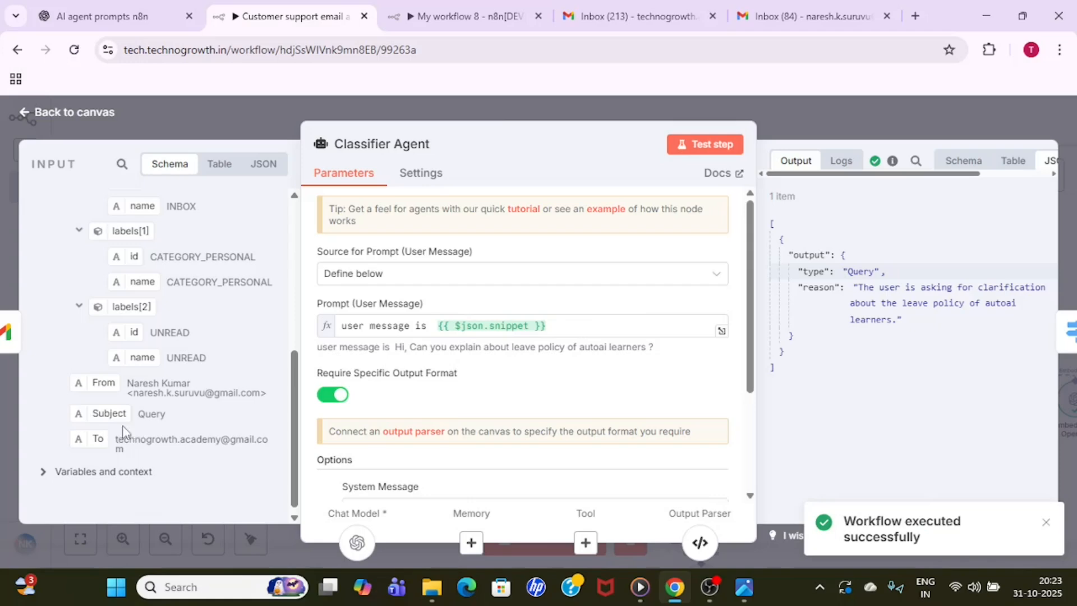
pyautogui.click(864, 119)
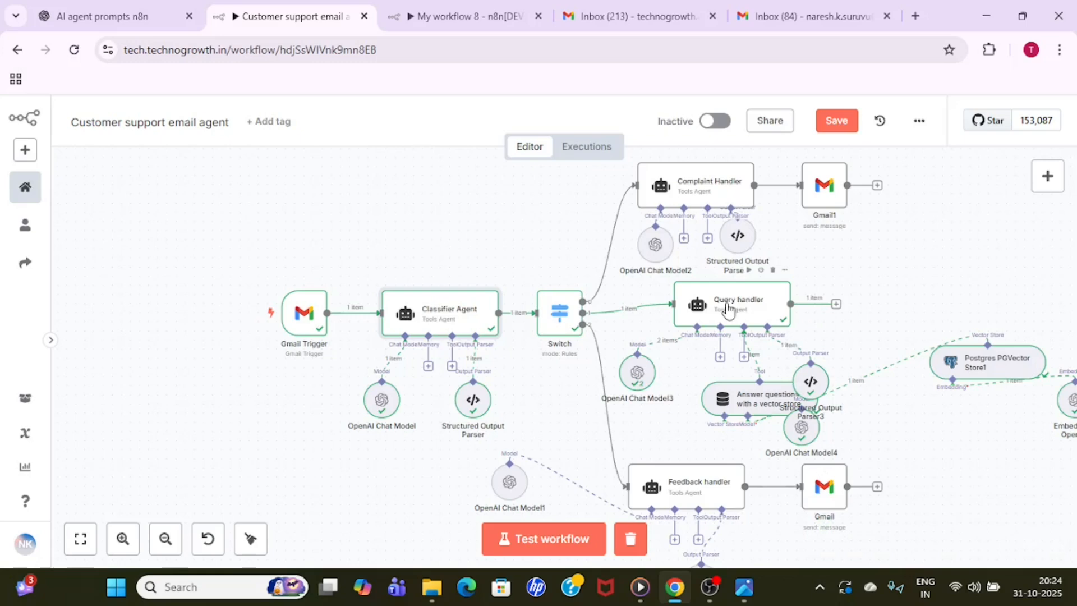
# - Examine the Query handler's generated Subject and Body output through to the policy review section
pyautogui.doubleClick(744, 309)
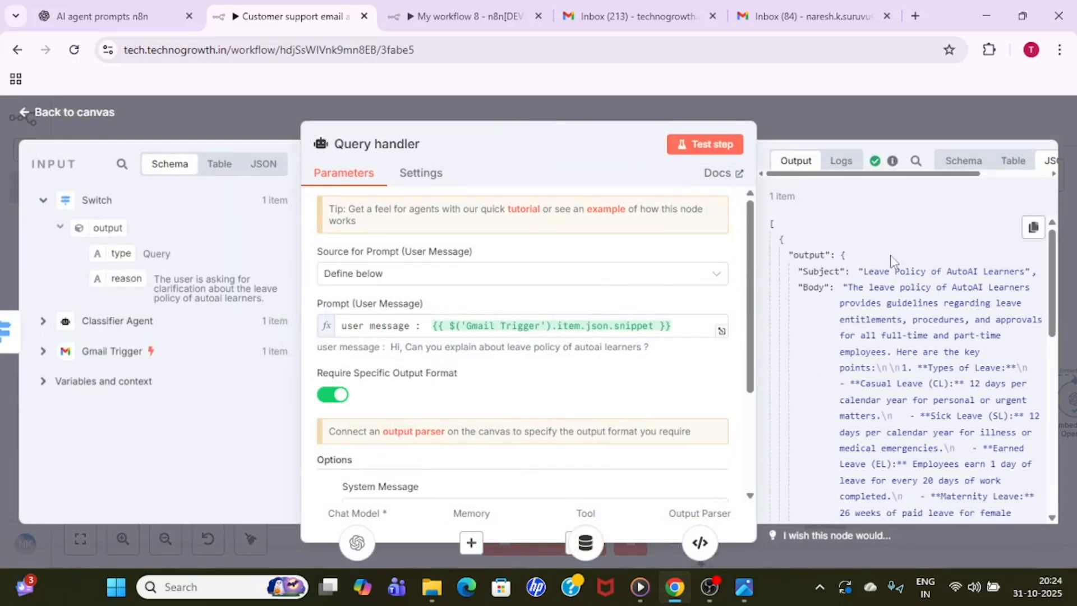
pyautogui.doubleClick(820, 271)
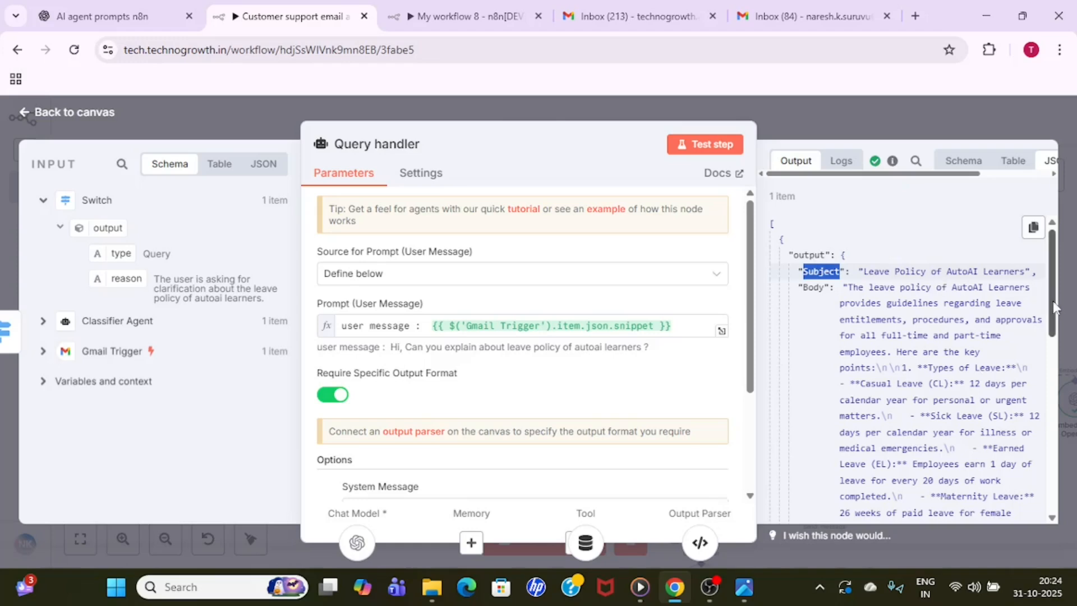
pyautogui.scroll(-1, 897, 278)
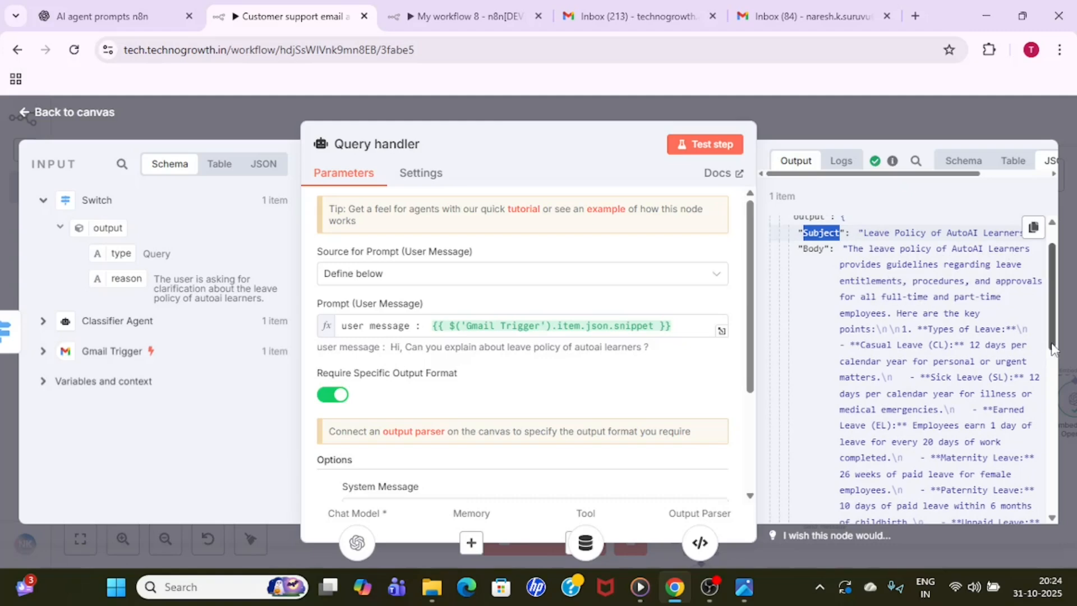
pyautogui.scroll(-2, 891, 300)
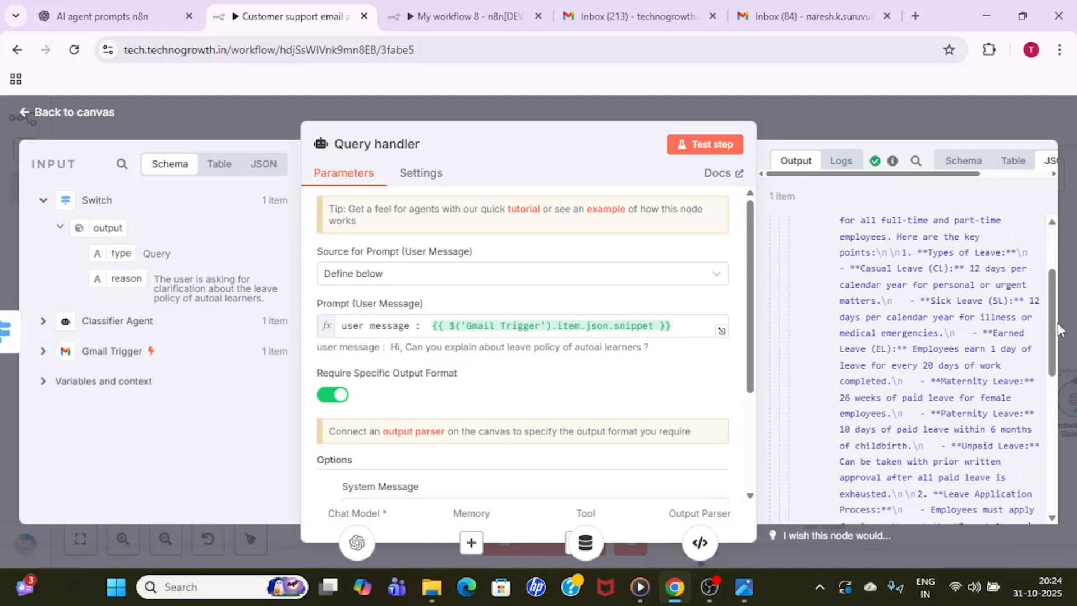
pyautogui.scroll(-1, 979, 336)
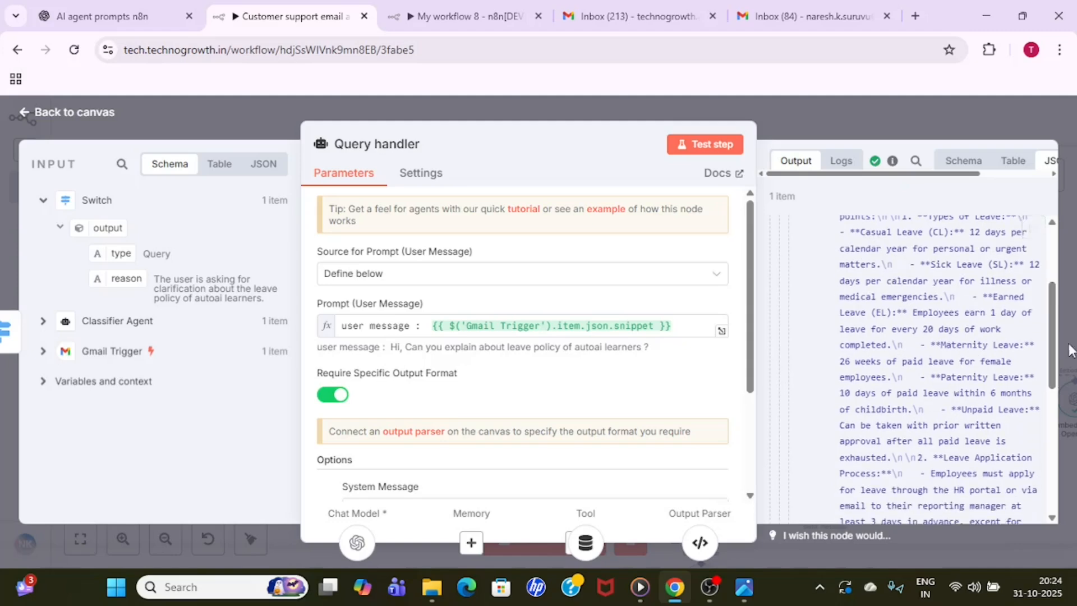
pyautogui.scroll(-5, 977, 353)
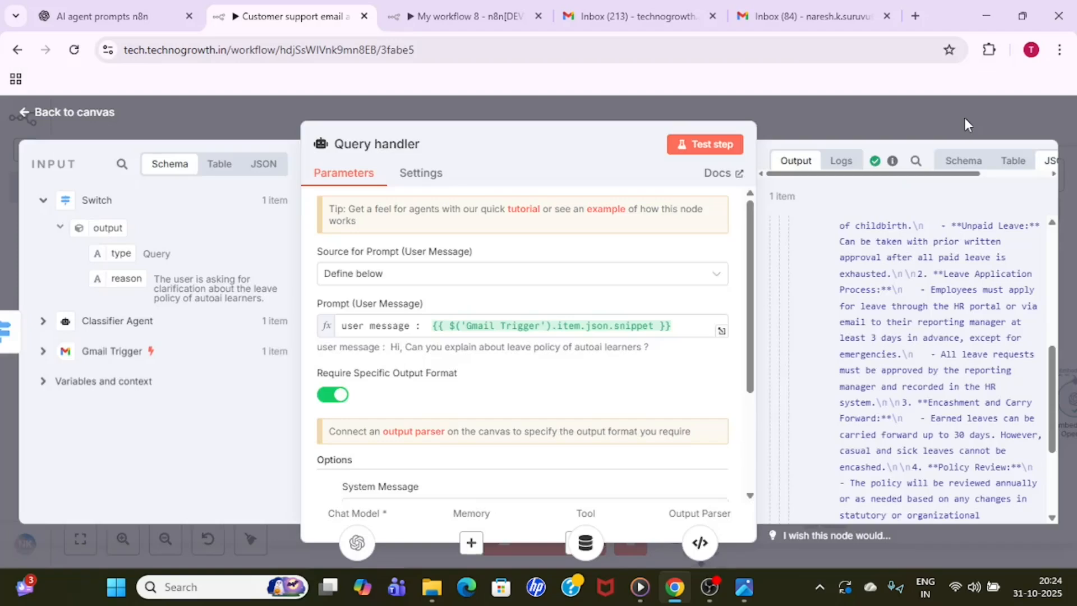
pyautogui.press('Escape')
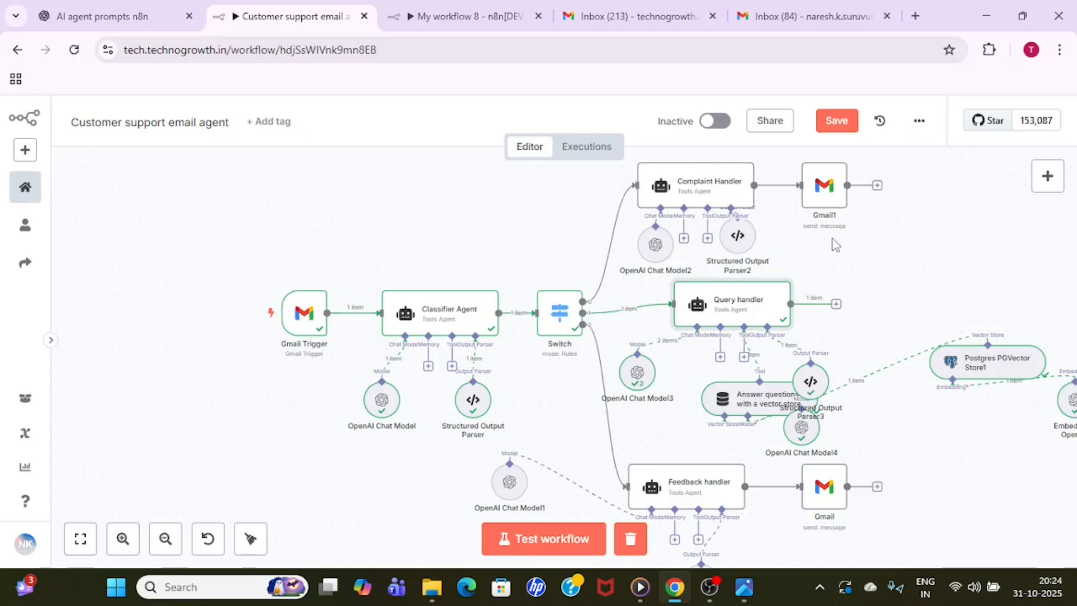
# - Duplicate the Complaint Handler's Gmail send node and connect the copy to the Query handler's output
pyautogui.moveTo(832, 197)
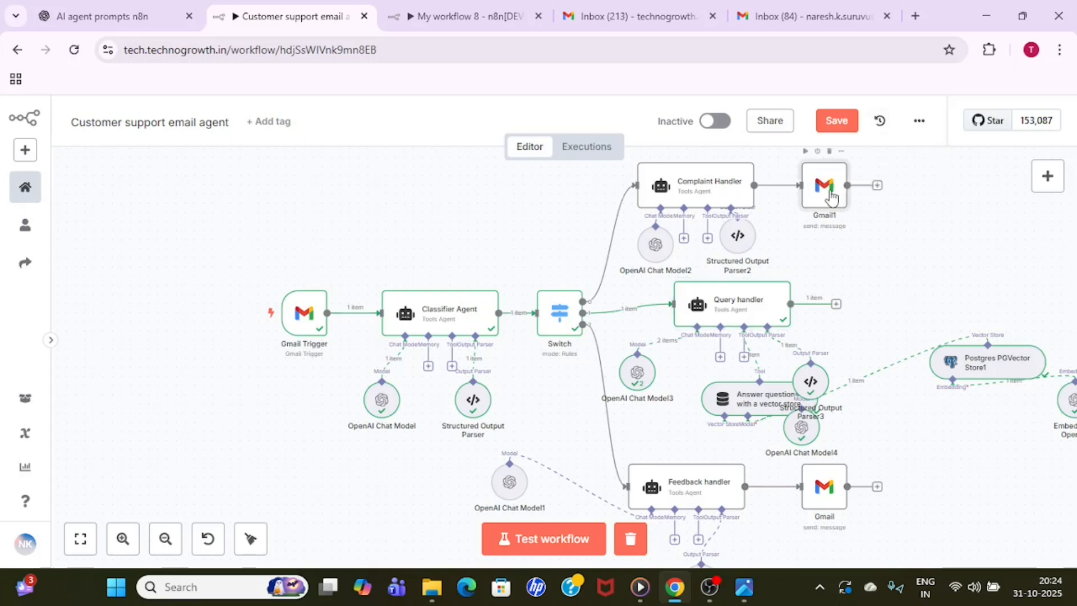
pyautogui.hotkey('ctrl', 'c')
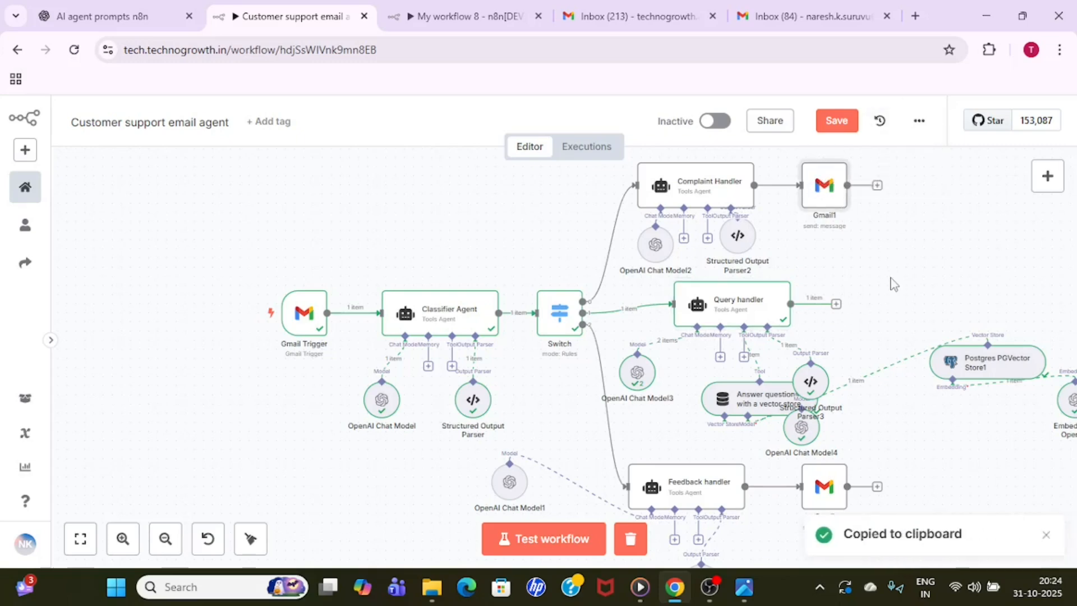
pyautogui.hotkey('ctrl', 'v')
pyautogui.moveTo(840, 339); pyautogui.dragTo(872, 300)
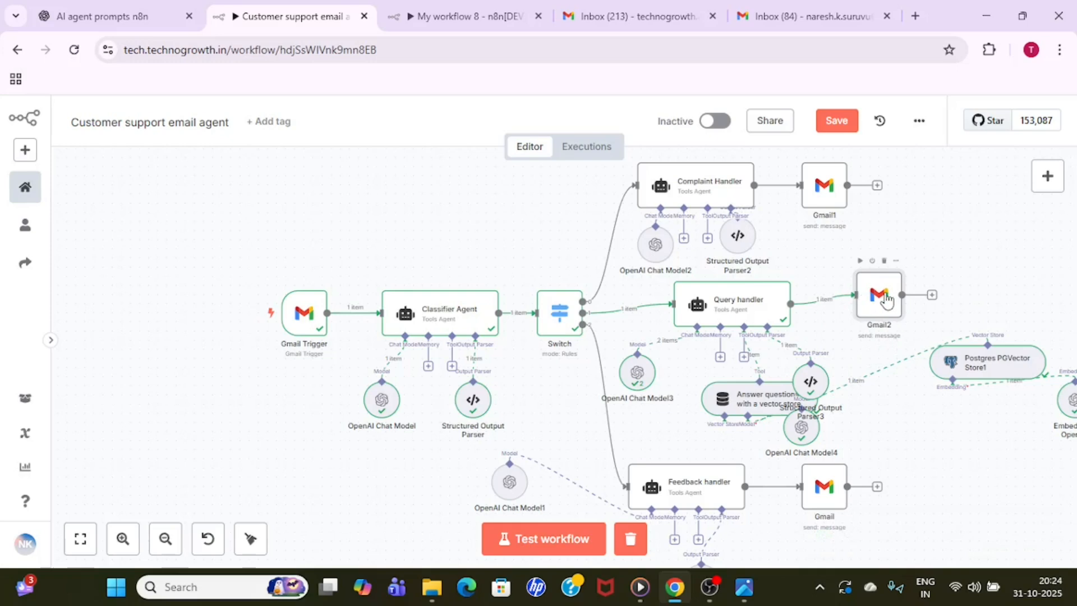
# - Review the copied Gmail node's recipient, subject and message expressions, and test the node to send the query reply
pyautogui.doubleClick(886, 300)
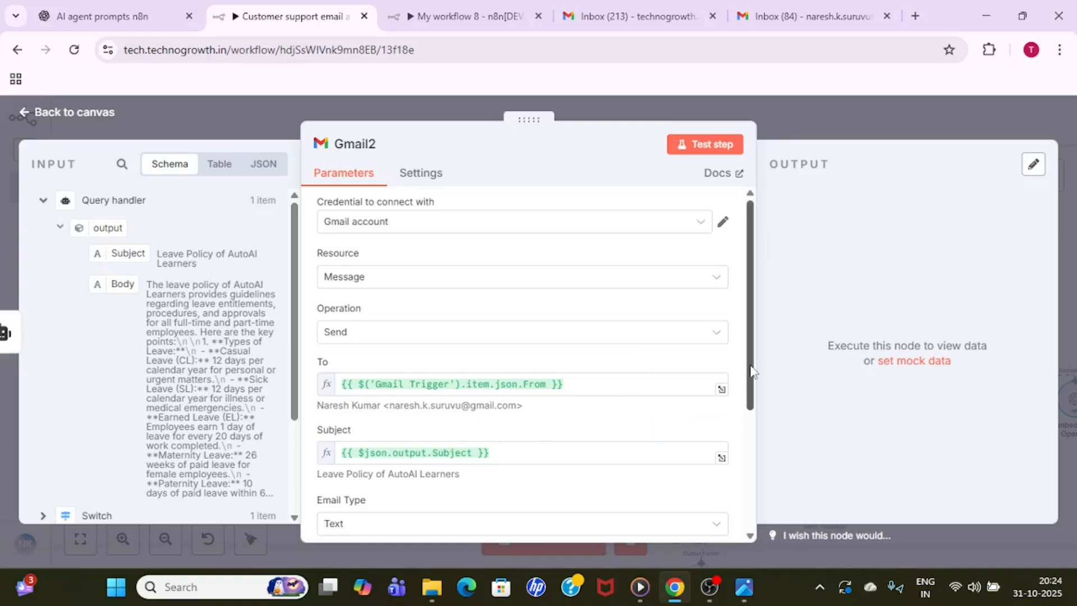
pyautogui.scroll(-3, 752, 371)
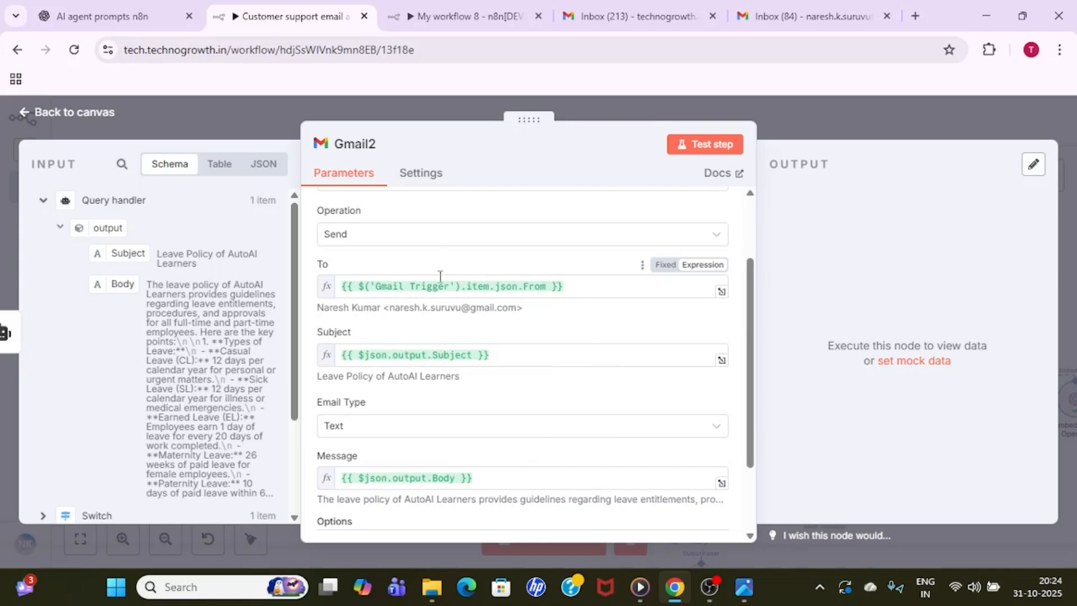
pyautogui.click(60, 228)
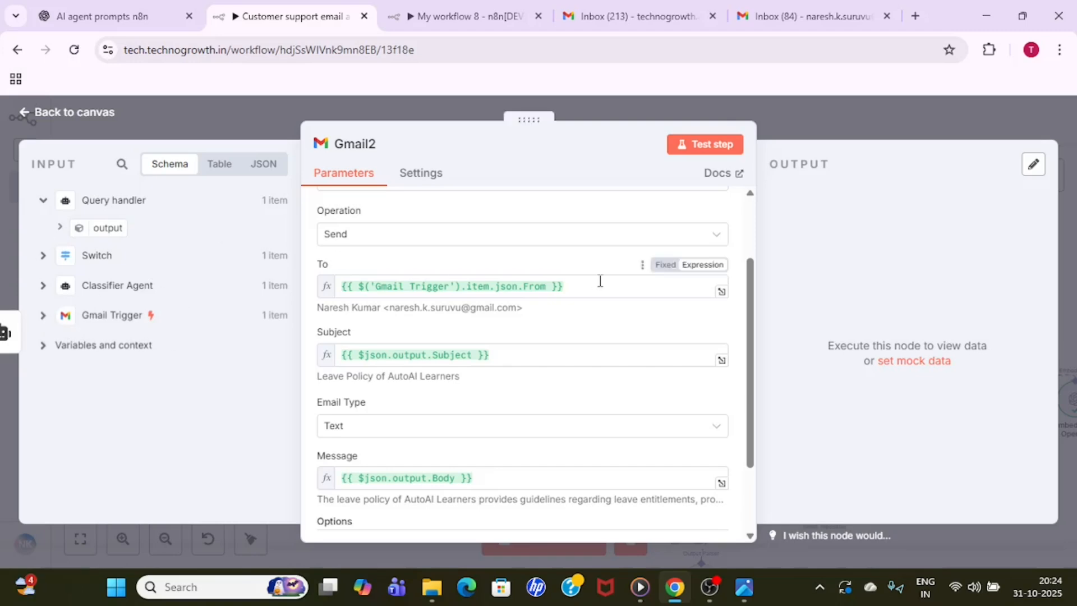
pyautogui.scroll(-1, 751, 341)
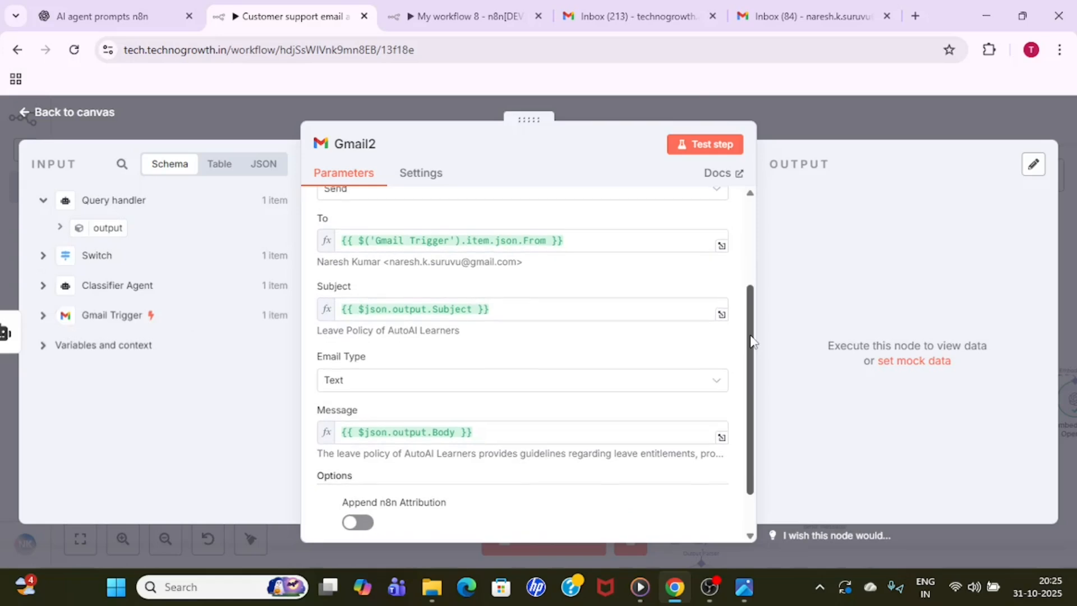
pyautogui.click(709, 147)
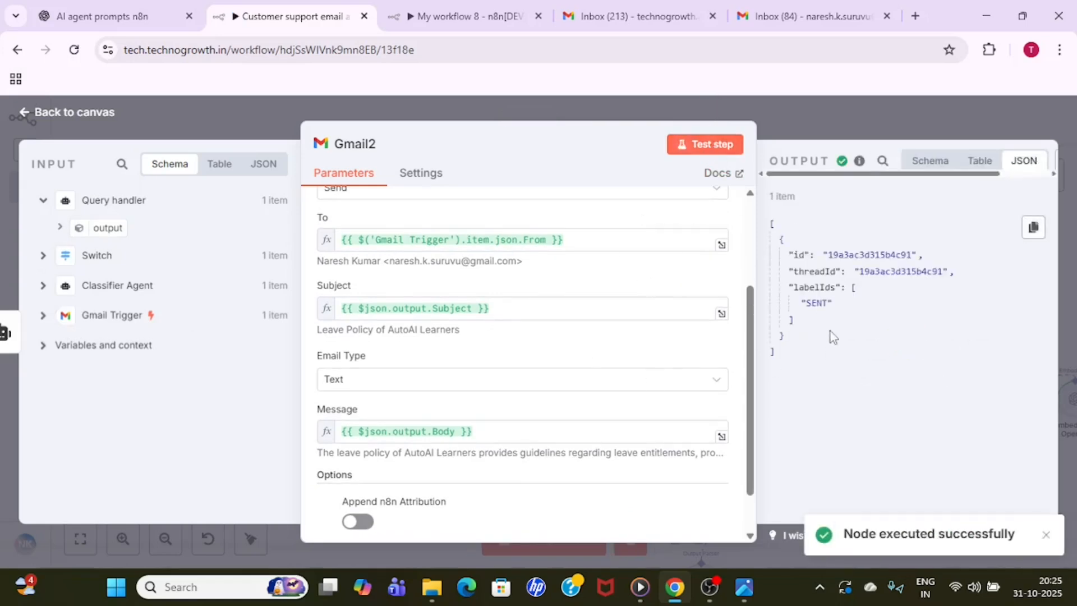
pyautogui.doubleClick(825, 307)
# - In the customer's Gmail inbox, open the "Leave Policy of AutoAI Learners" reply and read its leave types
pyautogui.click(640, 16)
pyautogui.click(785, 7)
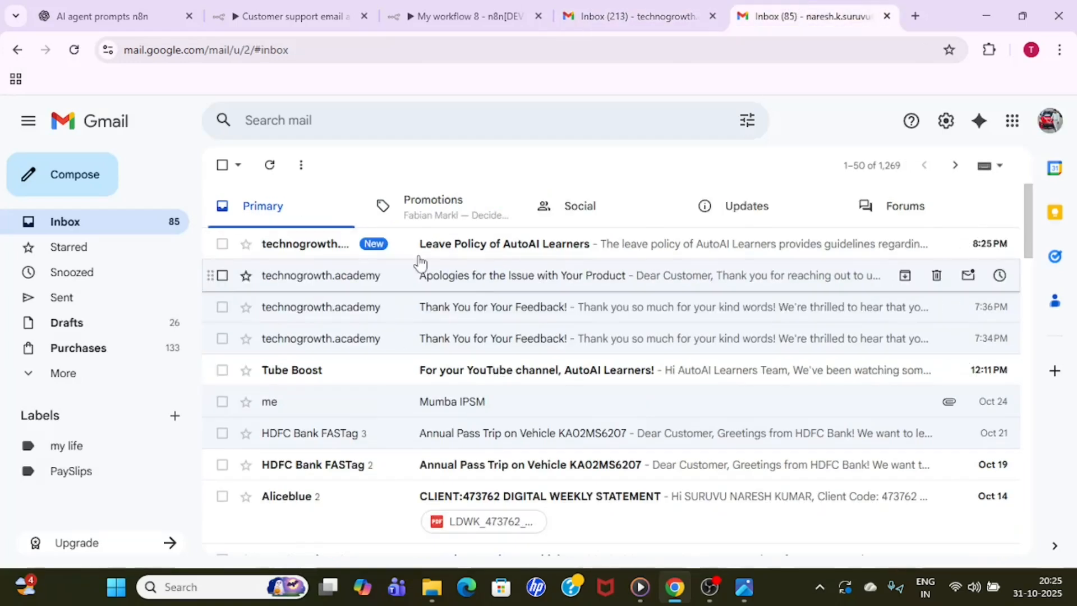
pyautogui.click(531, 255)
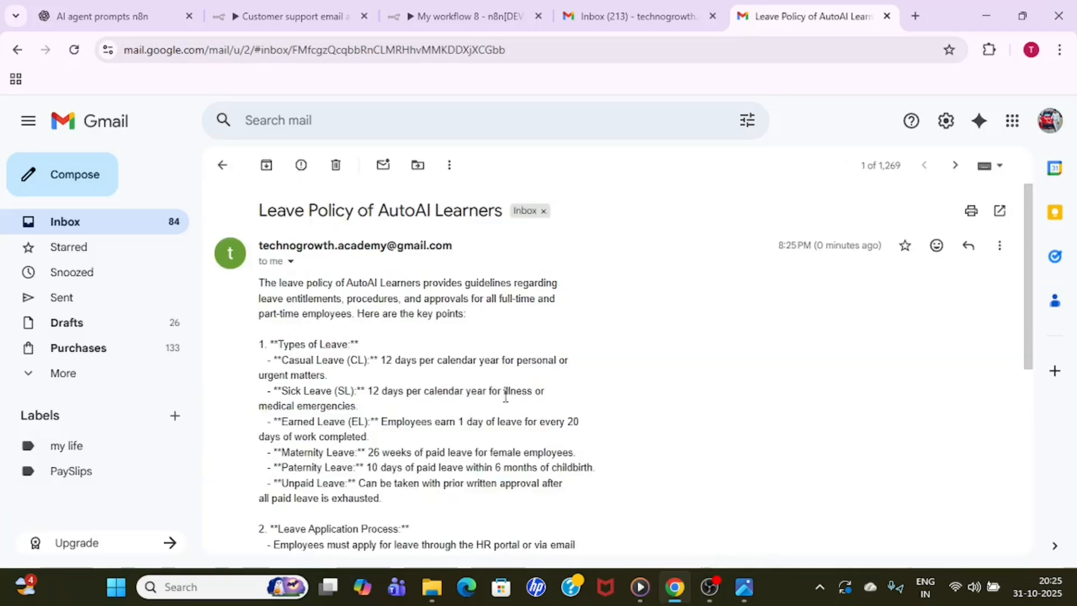
pyautogui.doubleClick(461, 376)
pyautogui.scroll(-1, 461, 376)
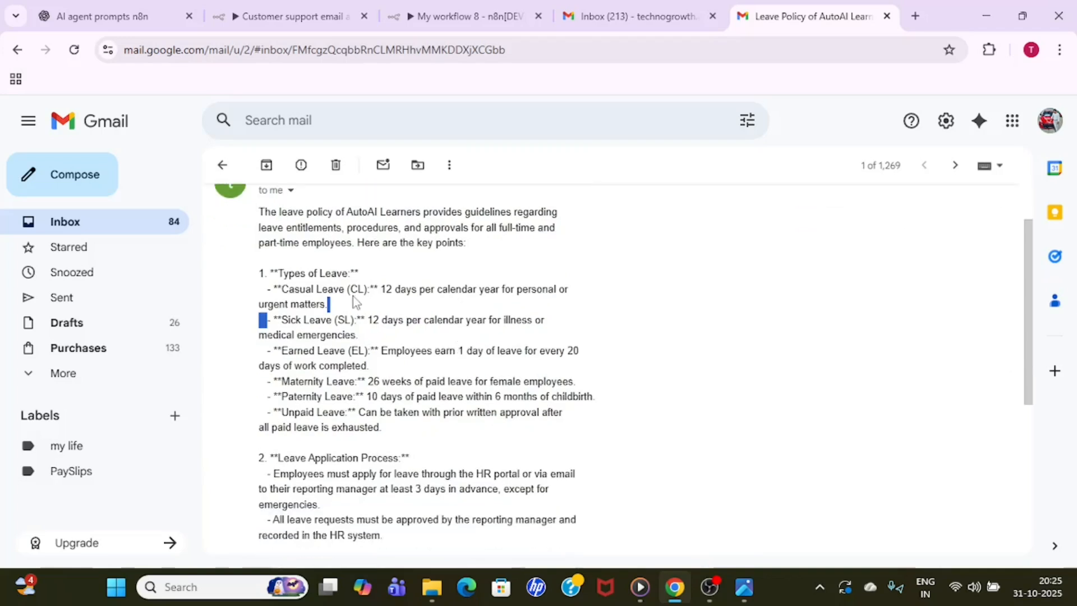
pyautogui.click(278, 289)
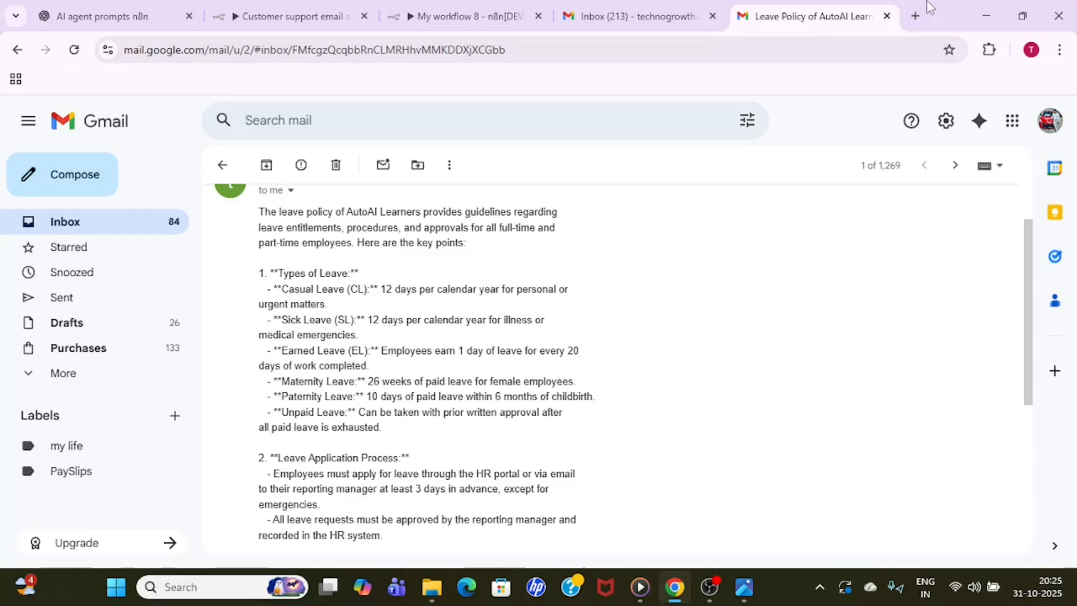
# - Open content.technogrowth.in/AutoAI_Learners_Leave_Policy.pdf in a new browser tab and examine its casual, sick and earned leave entries
pyautogui.click(915, 16)
pyautogui.write('c')
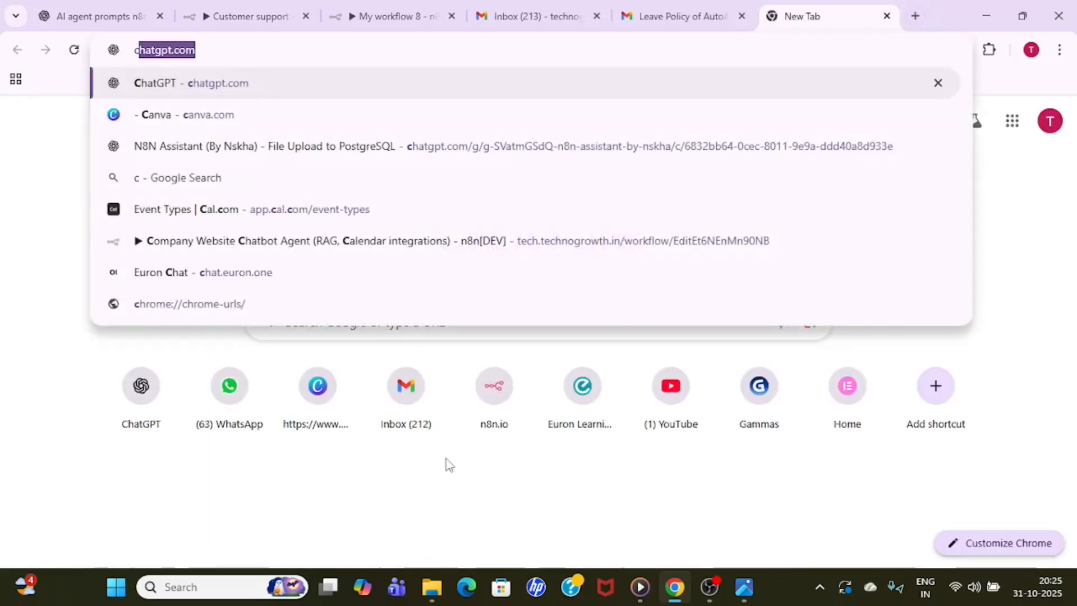
pyautogui.write('on')
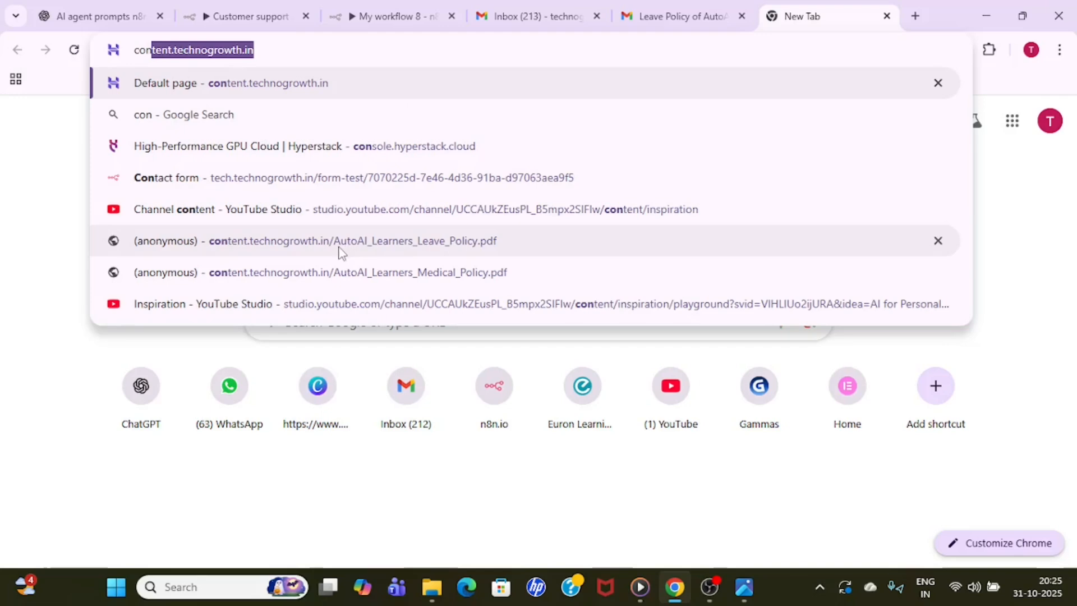
pyautogui.click(470, 250)
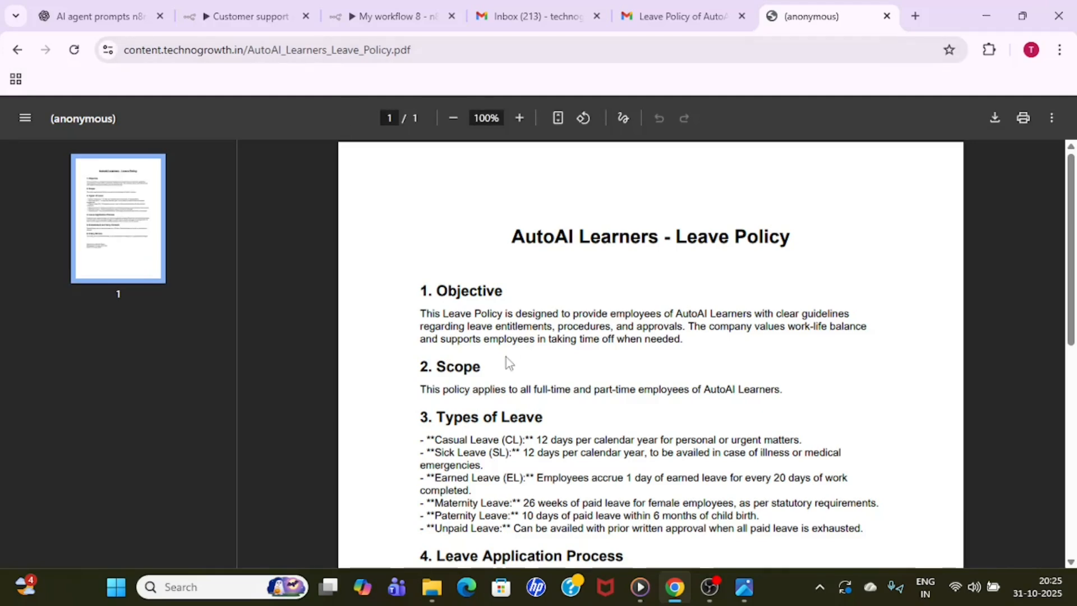
pyautogui.click(1072, 359)
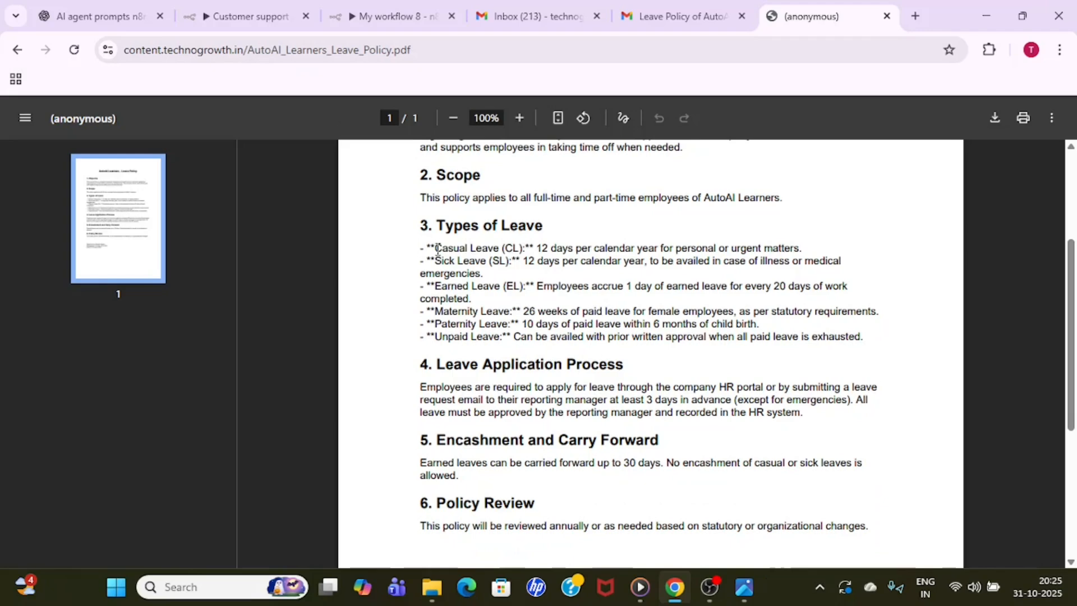
pyautogui.moveTo(437, 249); pyautogui.dragTo(573, 250)
pyautogui.moveTo(440, 262); pyautogui.dragTo(546, 266)
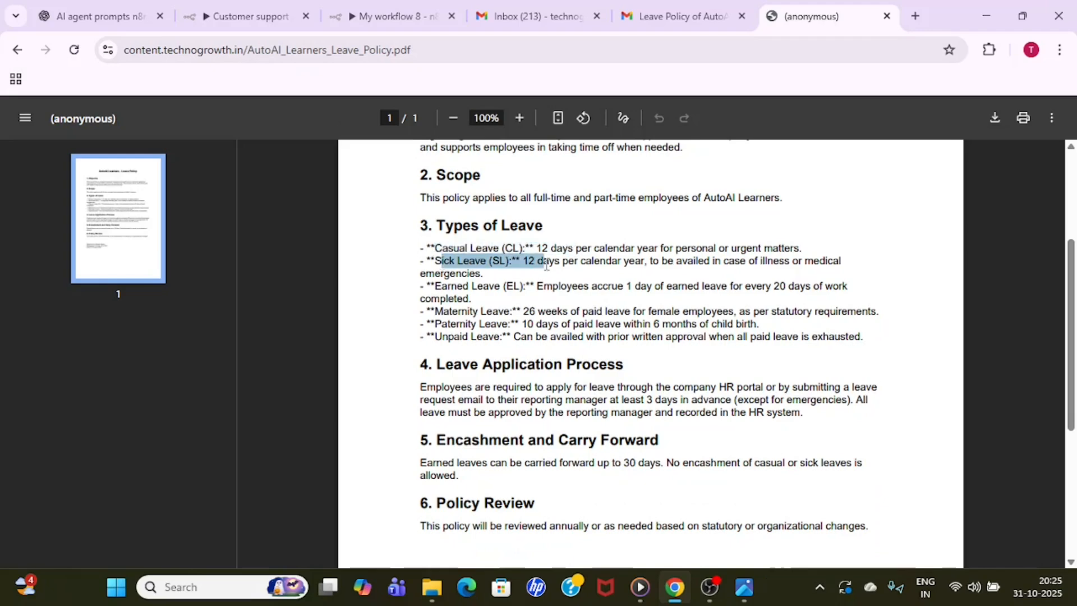
pyautogui.moveTo(437, 287); pyautogui.dragTo(540, 292)
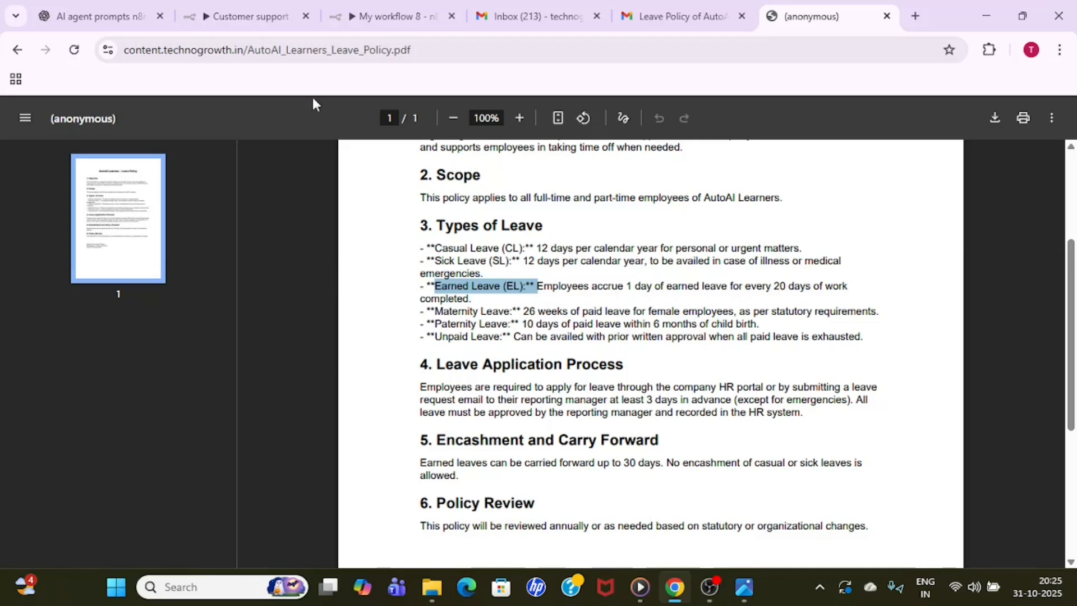
# - Compare the maternity leave entry in the customer's reply email with the leave policy PDF
pyautogui.click(223, 16)
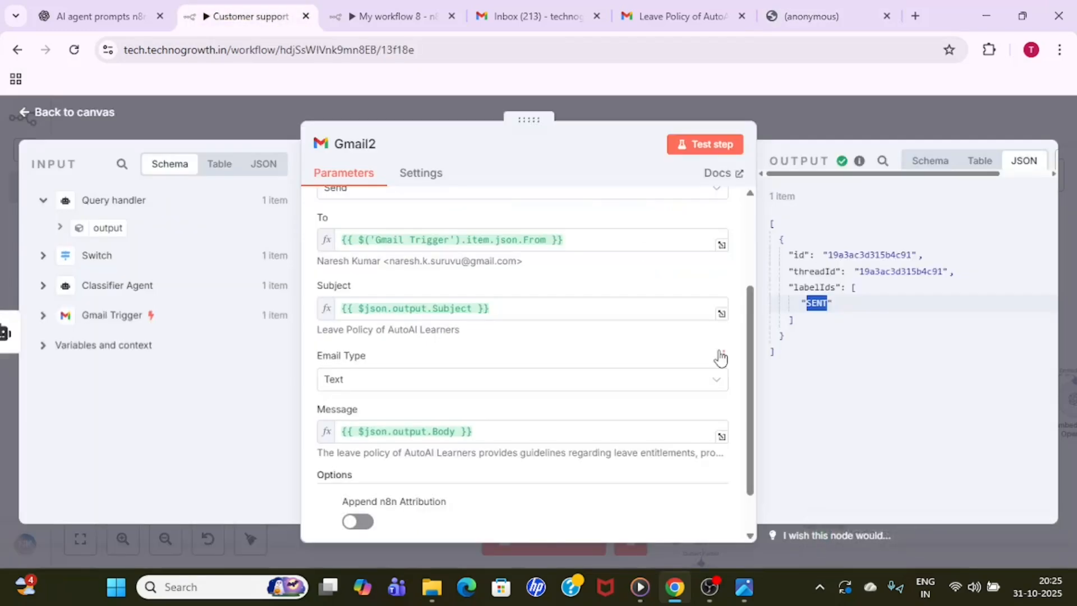
pyautogui.click(571, 3)
pyautogui.click(664, 3)
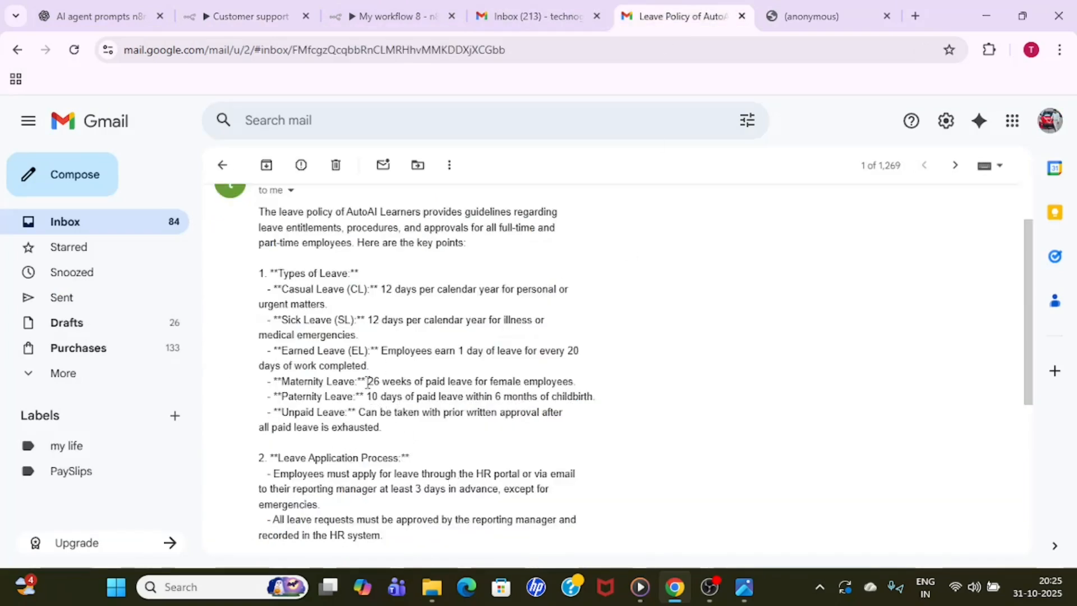
pyautogui.moveTo(368, 383); pyautogui.dragTo(578, 383)
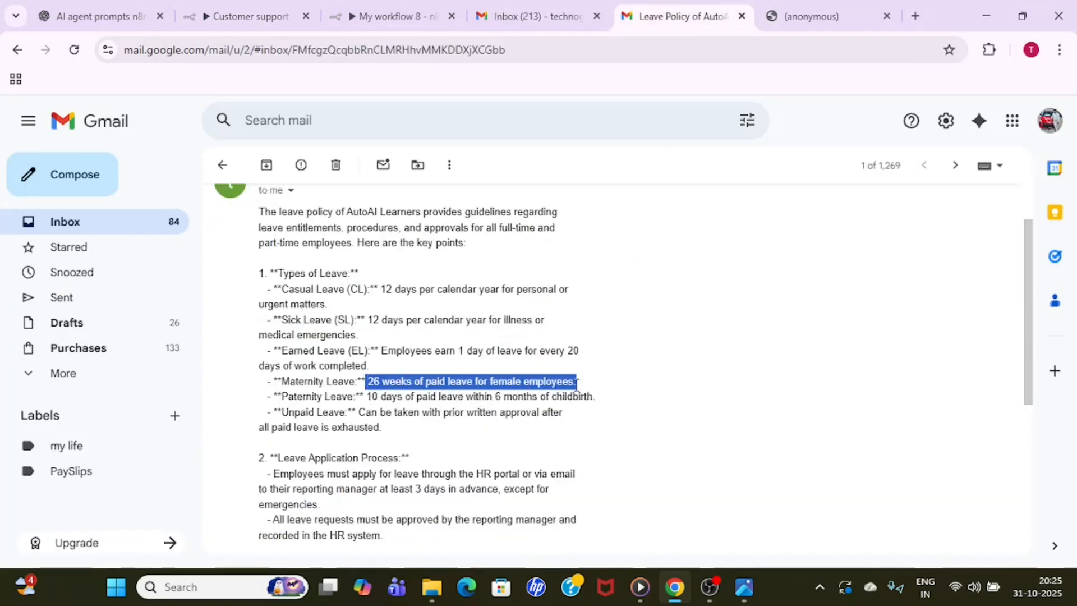
pyautogui.click(577, 384)
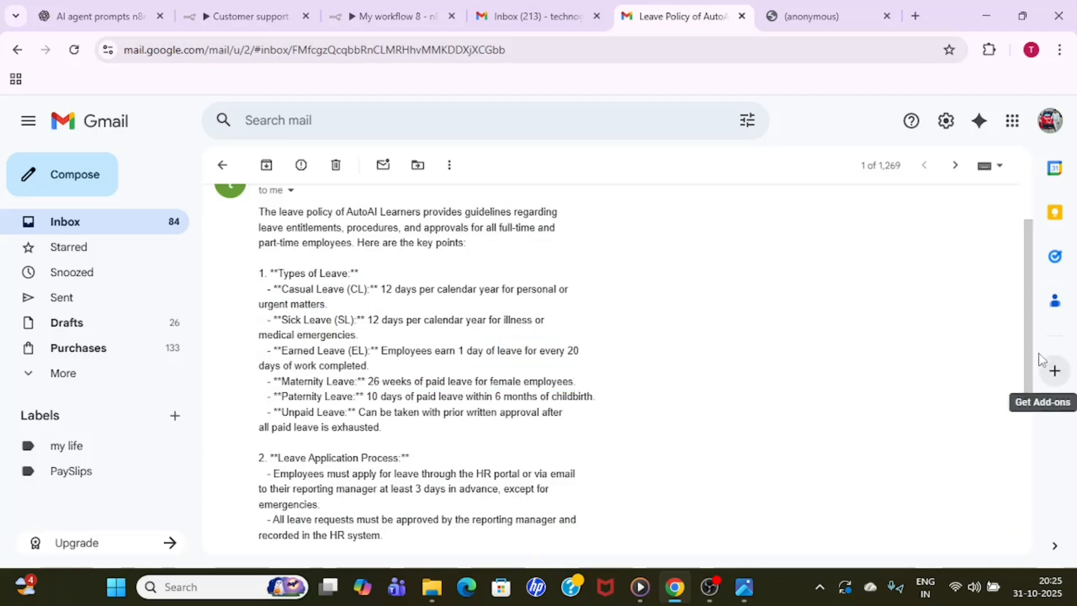
pyautogui.click(811, 16)
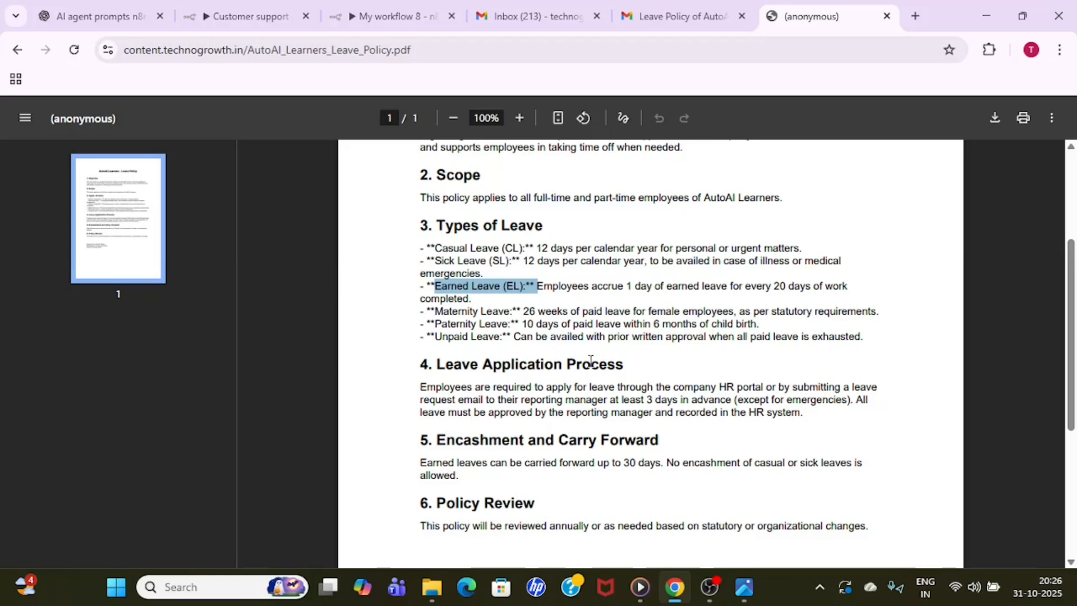
# - Back in the n8n workflow, move the Postgres PGVector Store1 and Embeddings OpenAI1 nodes closer to the Query handler's tools and save the workflow
pyautogui.click(244, 16)
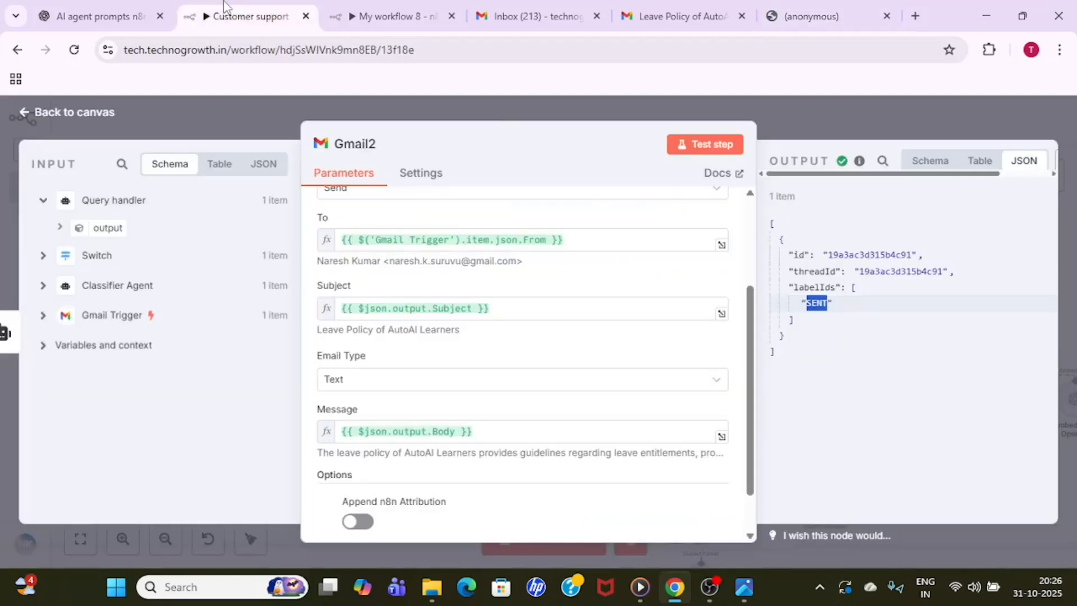
pyautogui.click(836, 111)
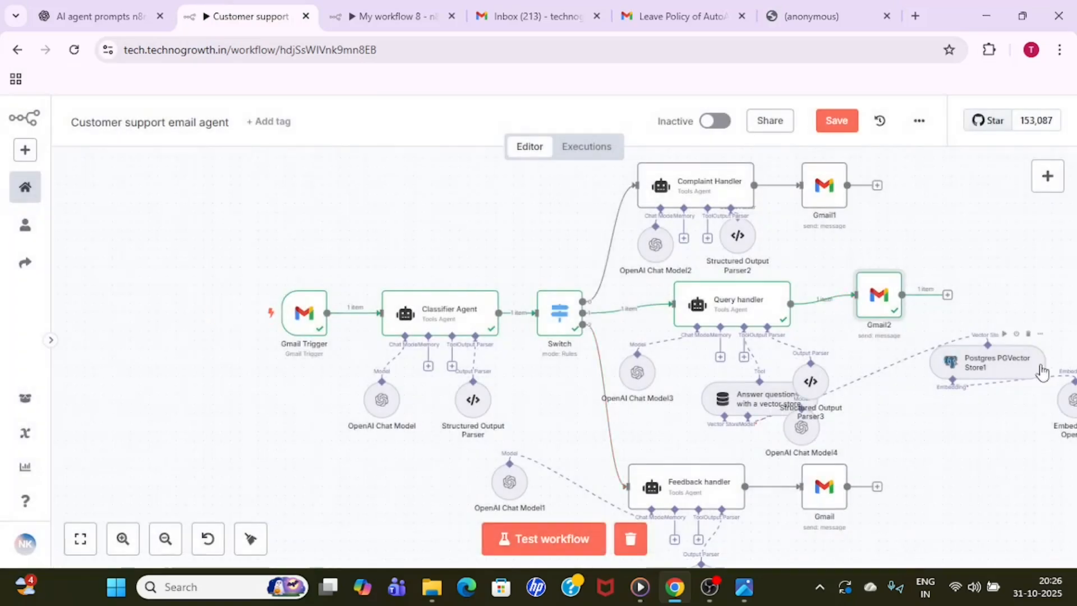
pyautogui.moveTo(998, 364); pyautogui.dragTo(906, 401)
pyautogui.moveTo(1070, 418); pyautogui.dragTo(949, 473)
pyautogui.click(839, 121)
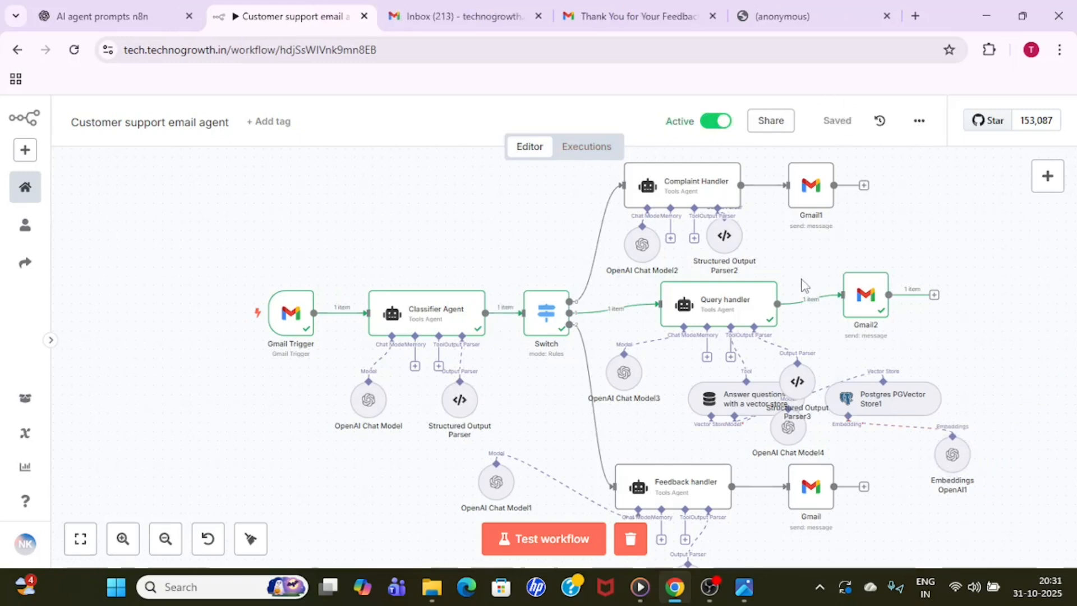
# - Review the planned workflow diagram in the image viewer, and return to the n8n workflow's editor view
pyautogui.click(744, 587)
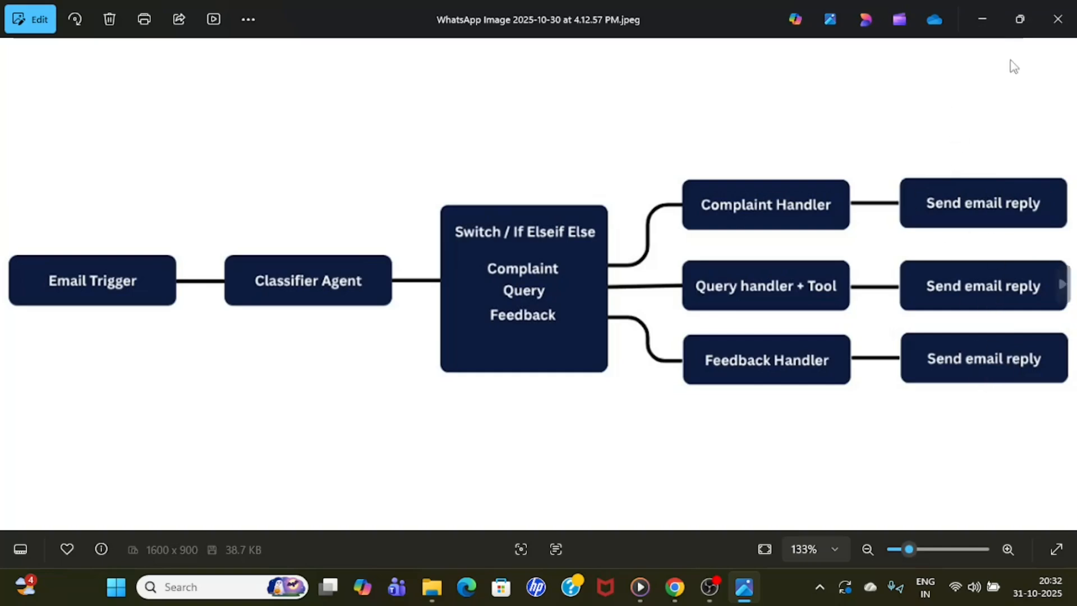
pyautogui.click(981, 19)
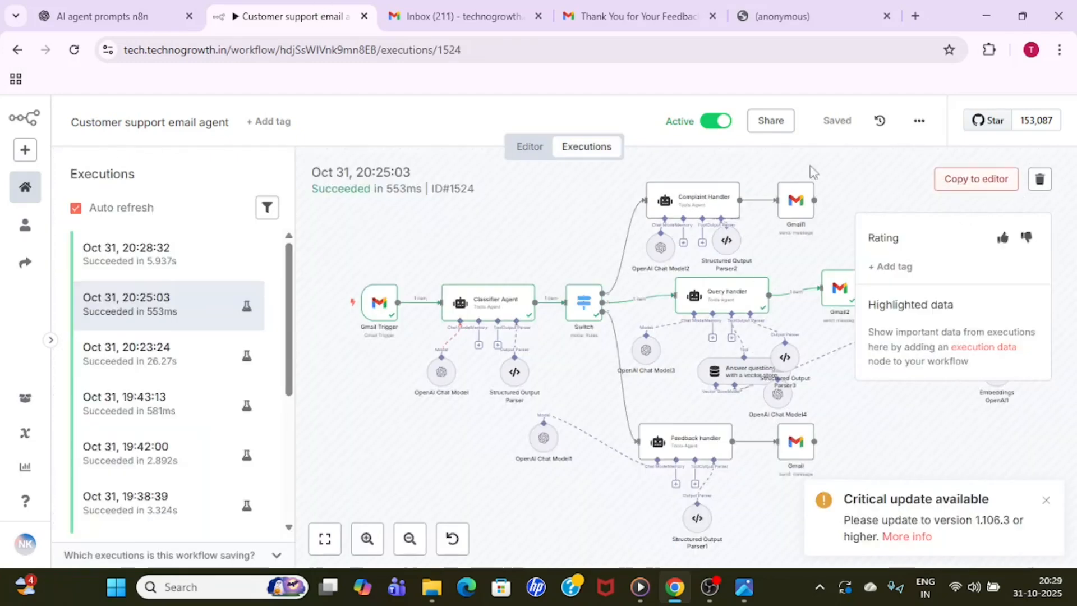
pyautogui.click(521, 146)
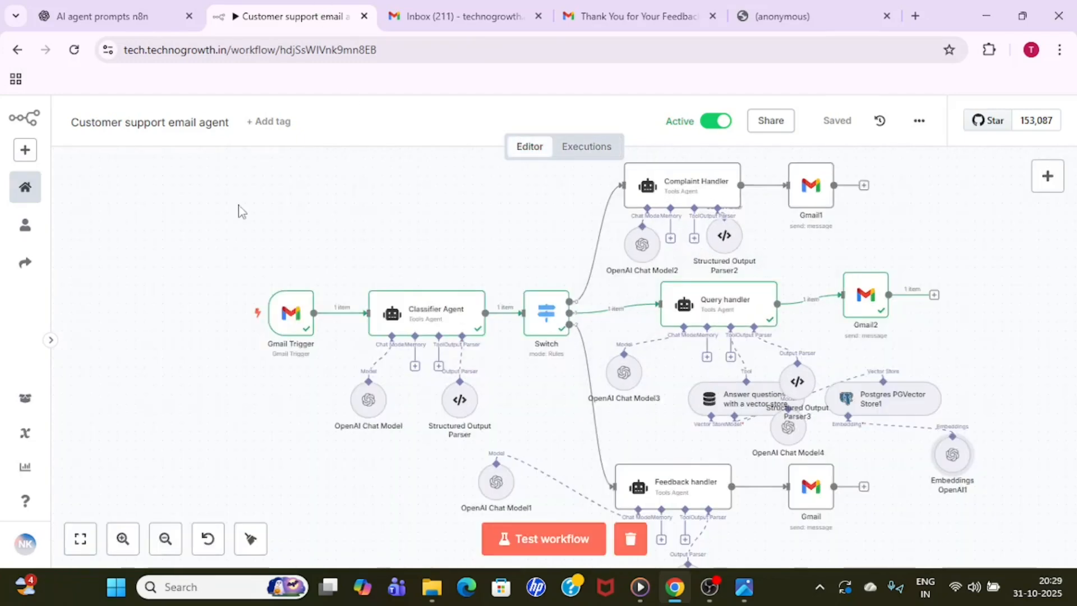